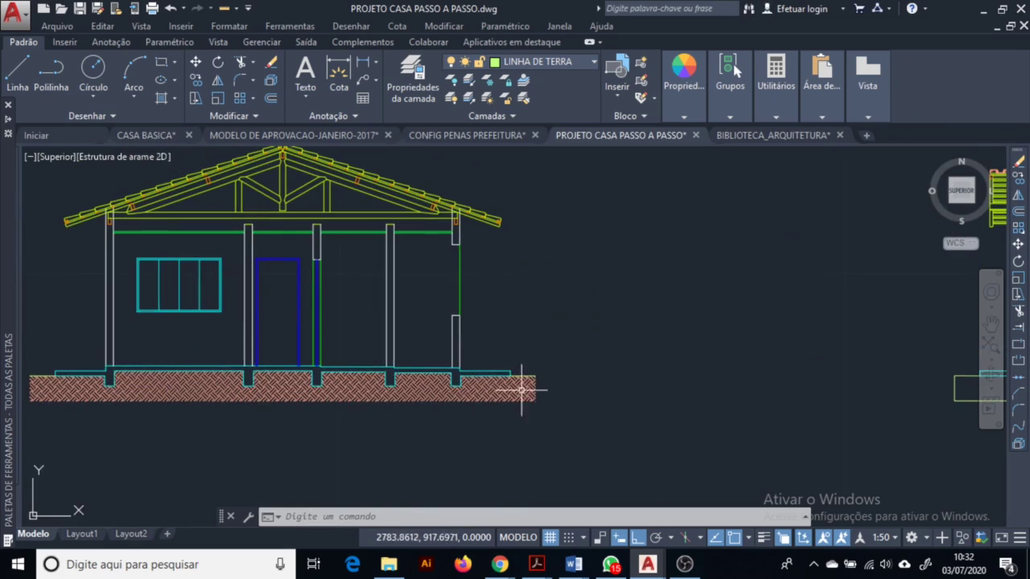
Hatch the ground area below the second section, matching the properties of the first section's earth hatch with the current origin
middle_click_drag(713, 405, 212, 413)
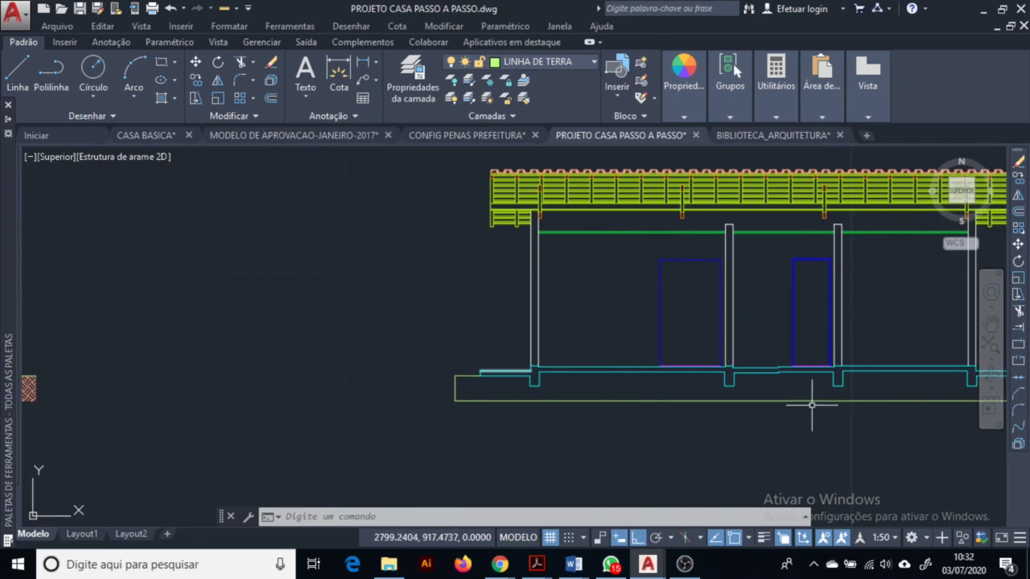
middle_click_drag(812, 404, 511, 439)
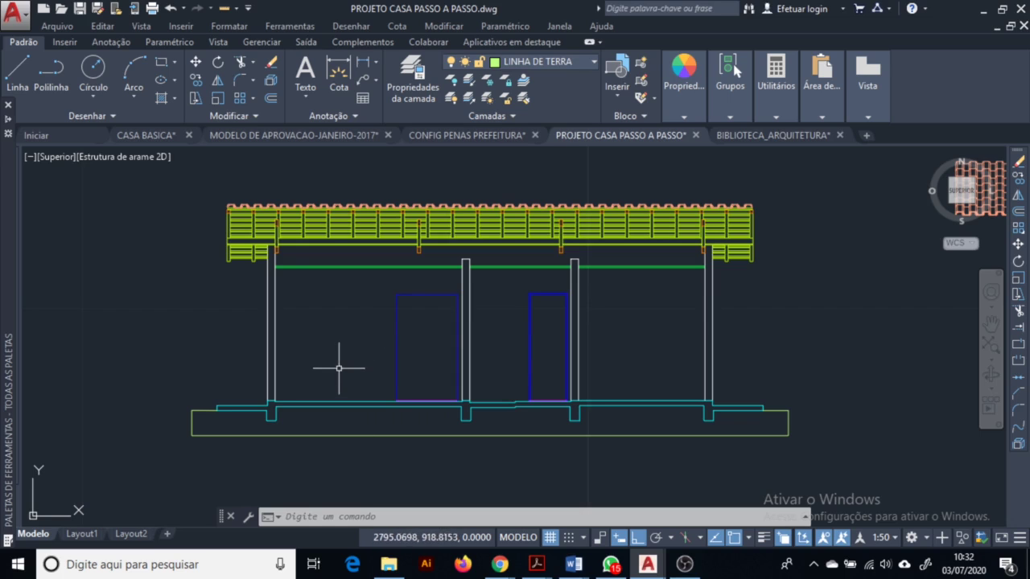
left_click(161, 99)
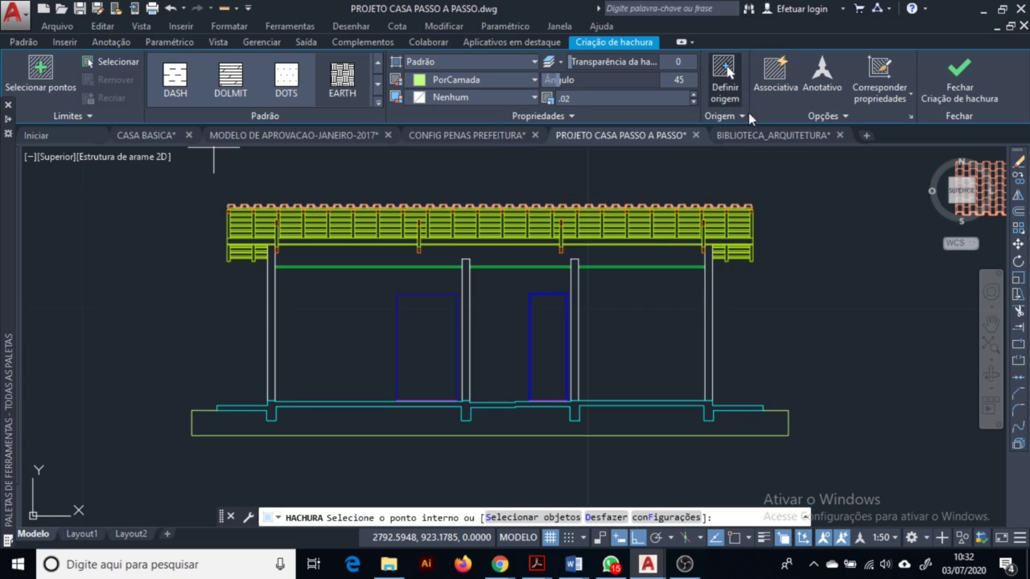
left_click(885, 94)
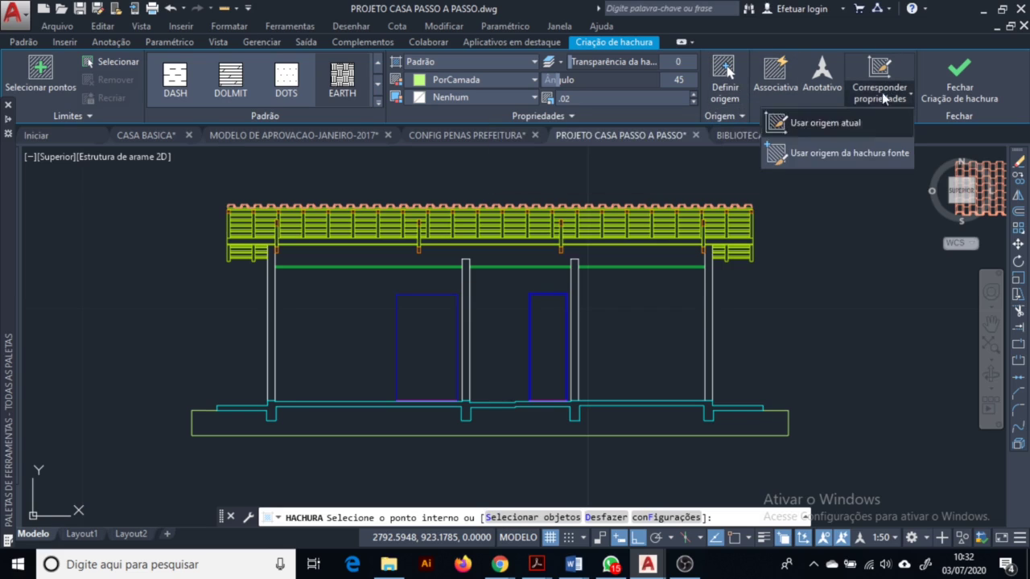
left_click(805, 125)
middle_click_drag(201, 379, 616, 340)
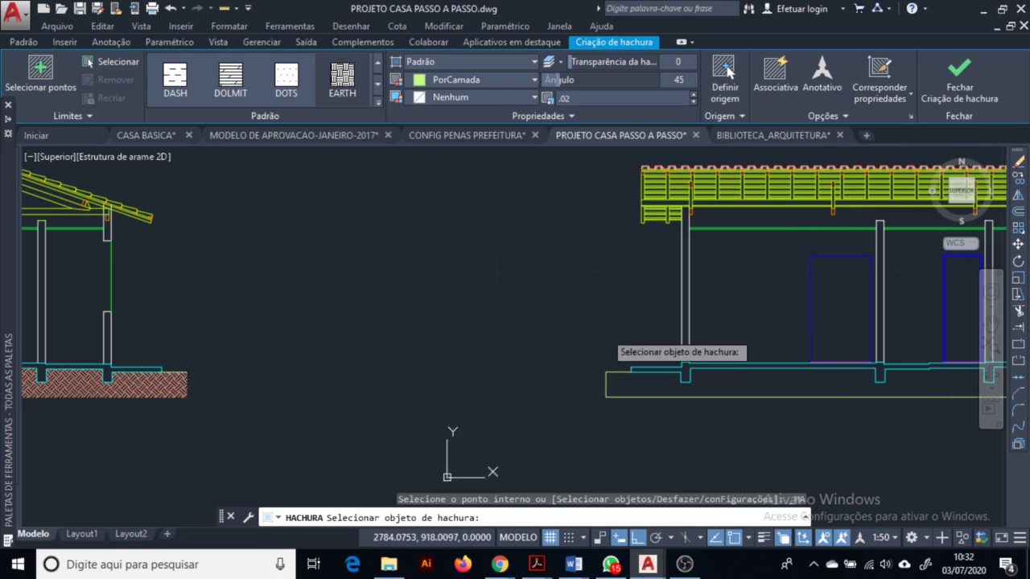
left_click(165, 384)
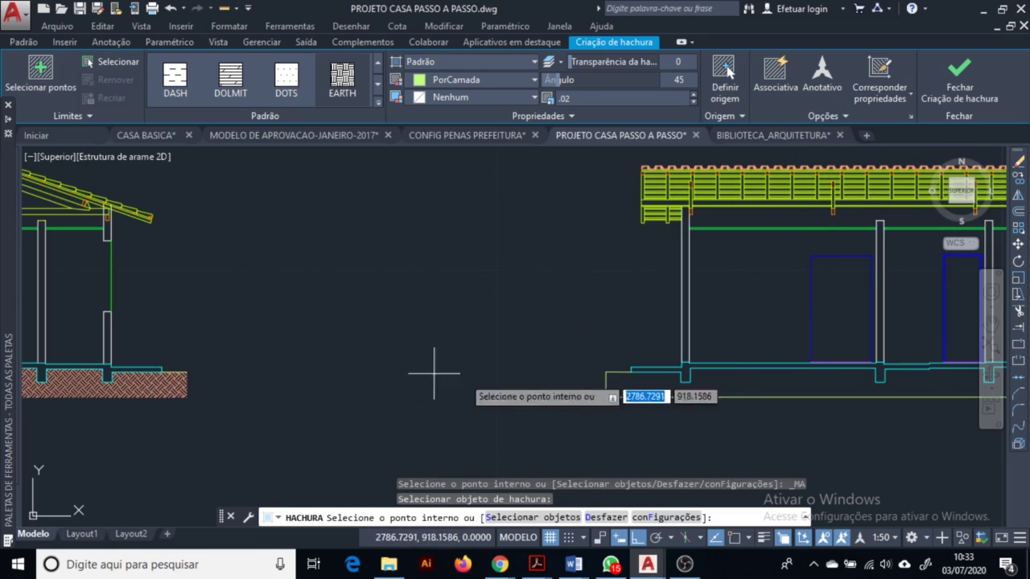
left_click(748, 384)
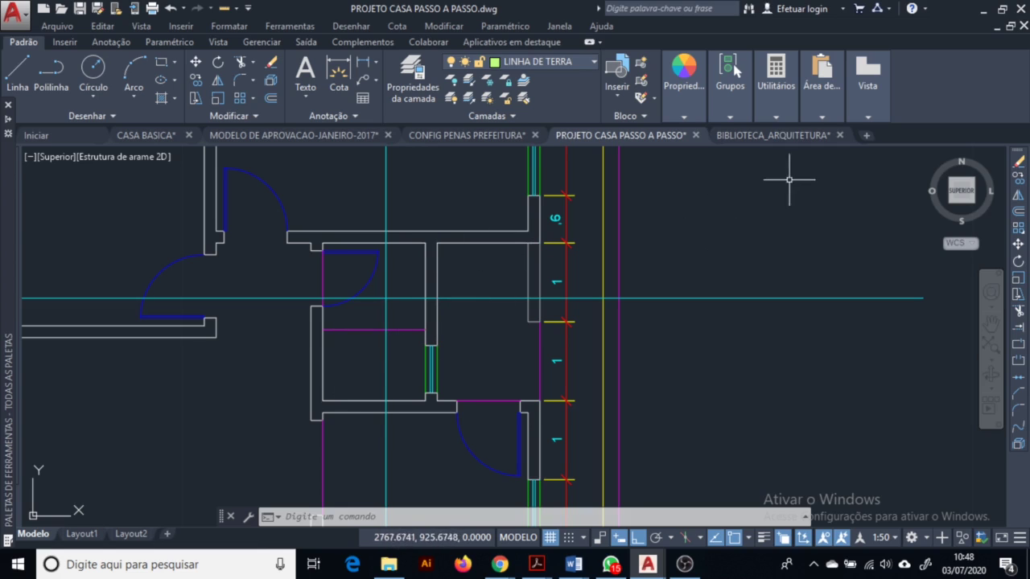
Select the plan-view laundry sink with the red washboard in the kitchen area of BIBLIOTECA_ARQUITETURA
left_click(772, 135)
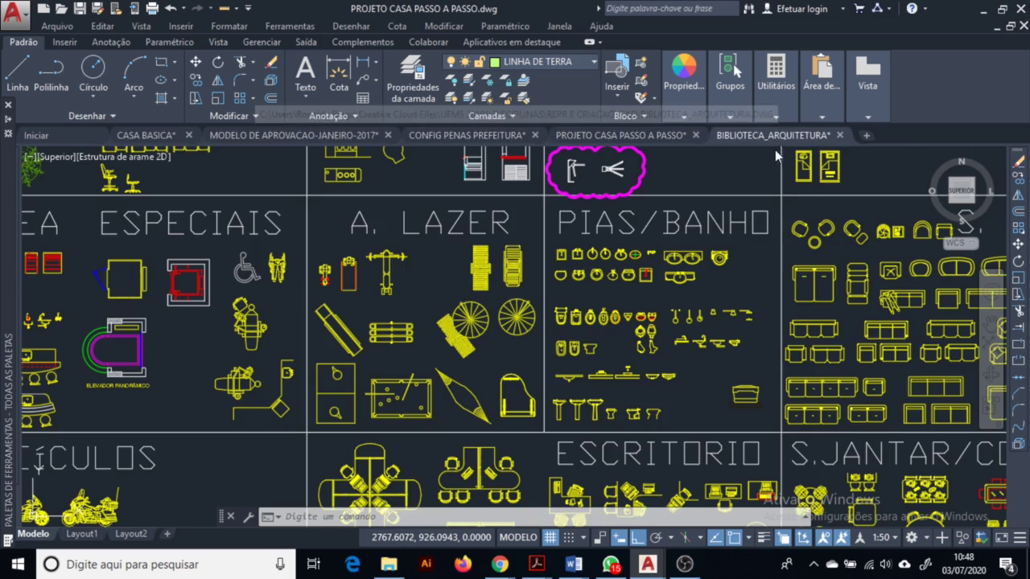
mouse_move(88, 322)
middle_mouse_down()
mouse_move(391, 313)
mouse_move(365, 312)
middle_mouse_up()
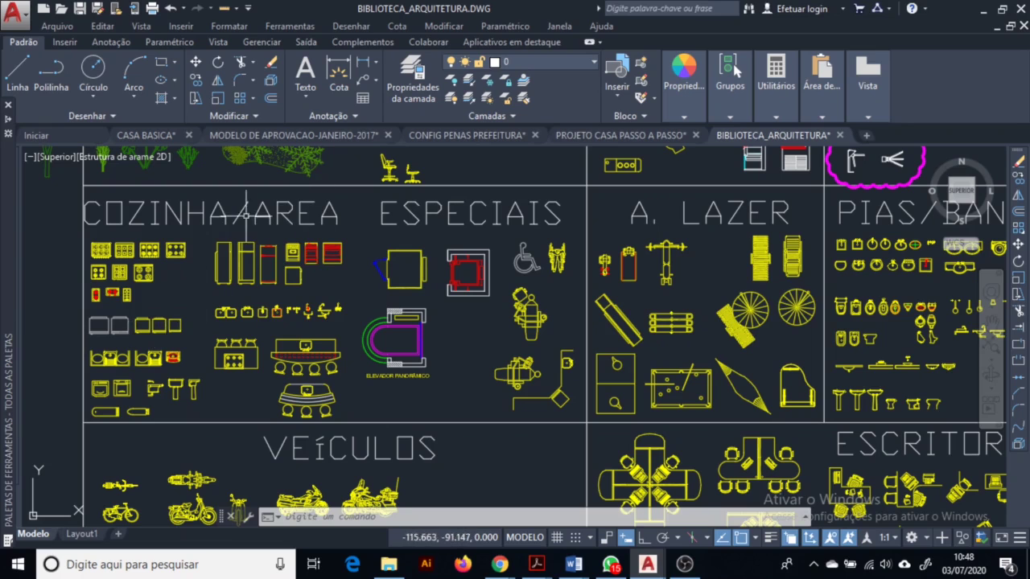
scroll(174, 362, "up", 6)
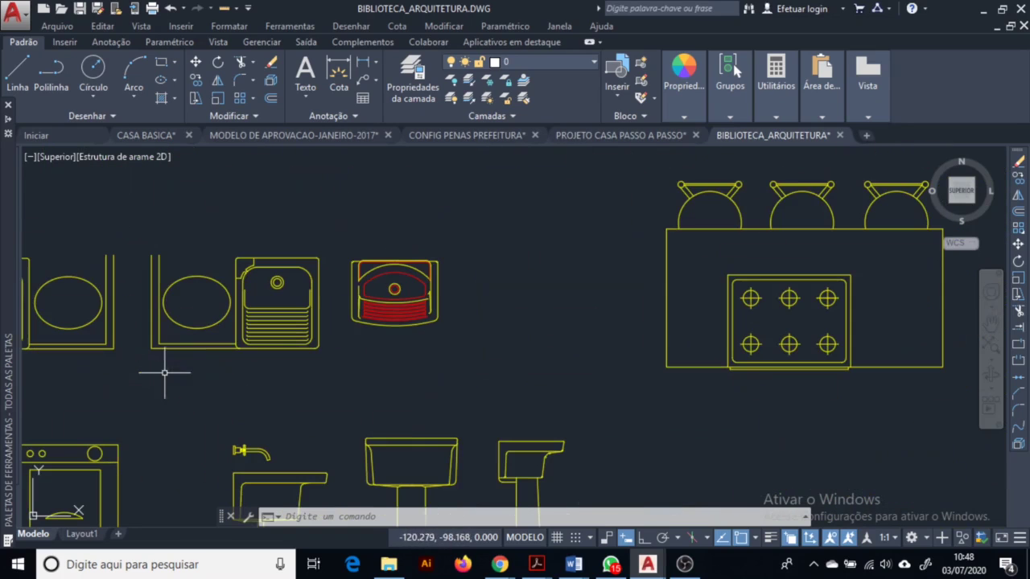
scroll(465, 279, "down", 2)
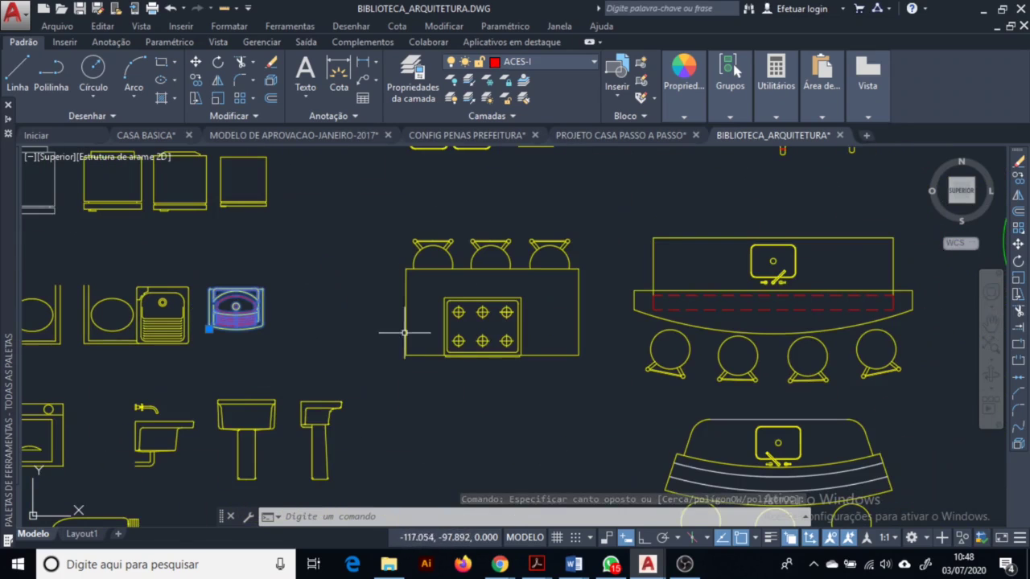
Copy the plan-view toilet with the green centerline and the red oval washbasin from the library's PIAS/BANHO section
middle_click_drag(692, 324, 383, 338)
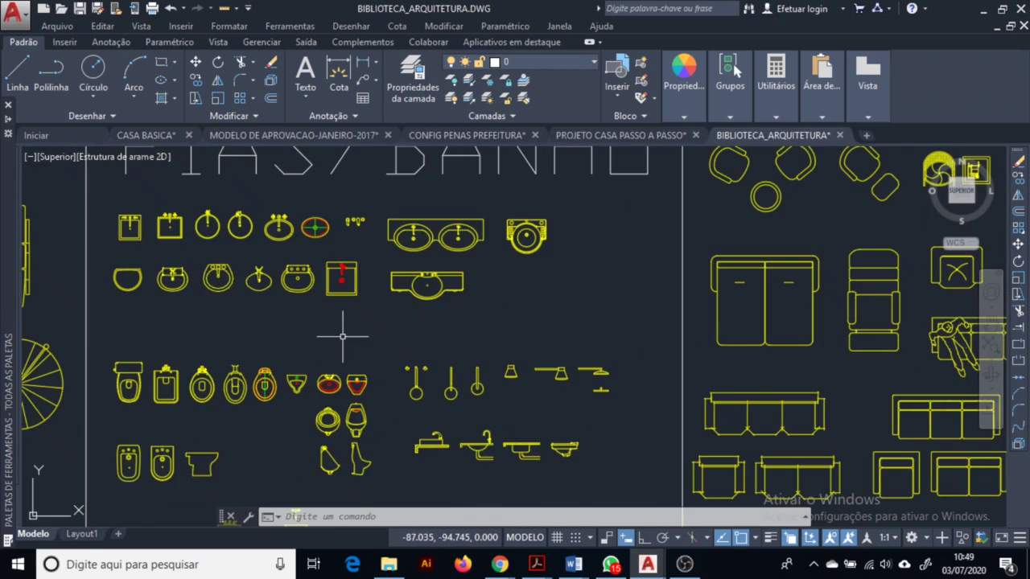
middle_click_drag(342, 337, 290, 241)
scroll(478, 282, "up", 3)
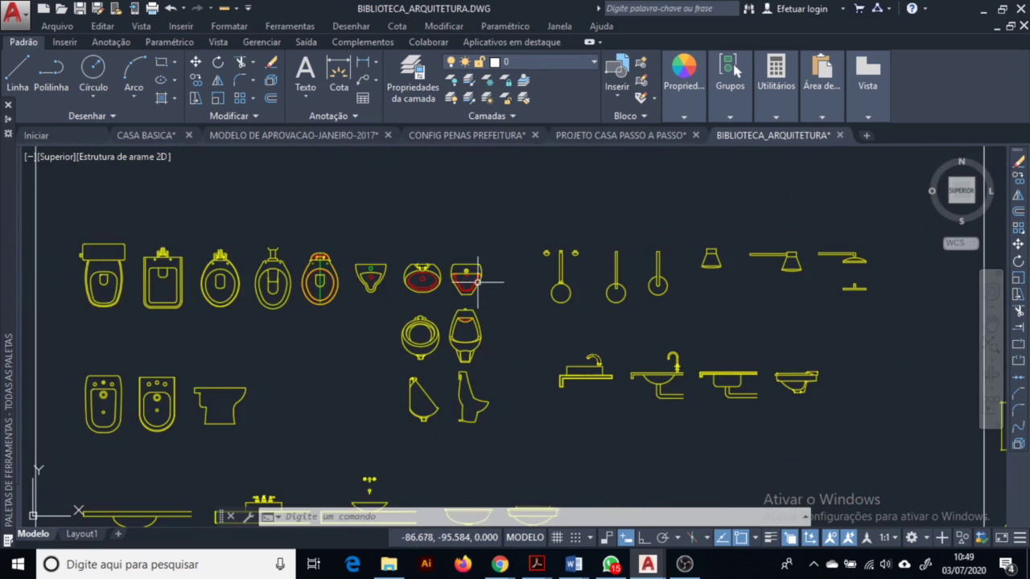
middle_click_drag(479, 282, 554, 293)
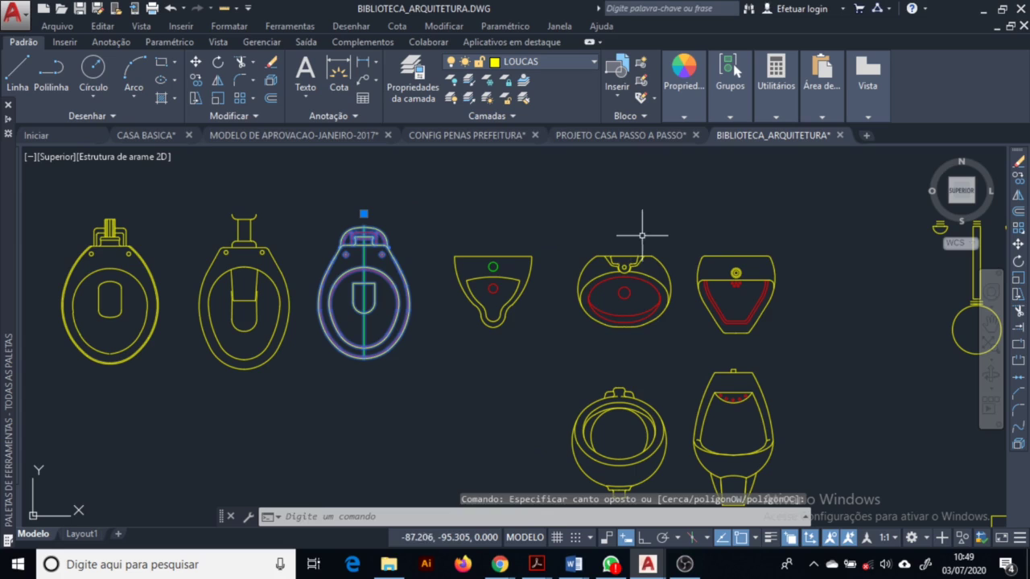
left_click(667, 236)
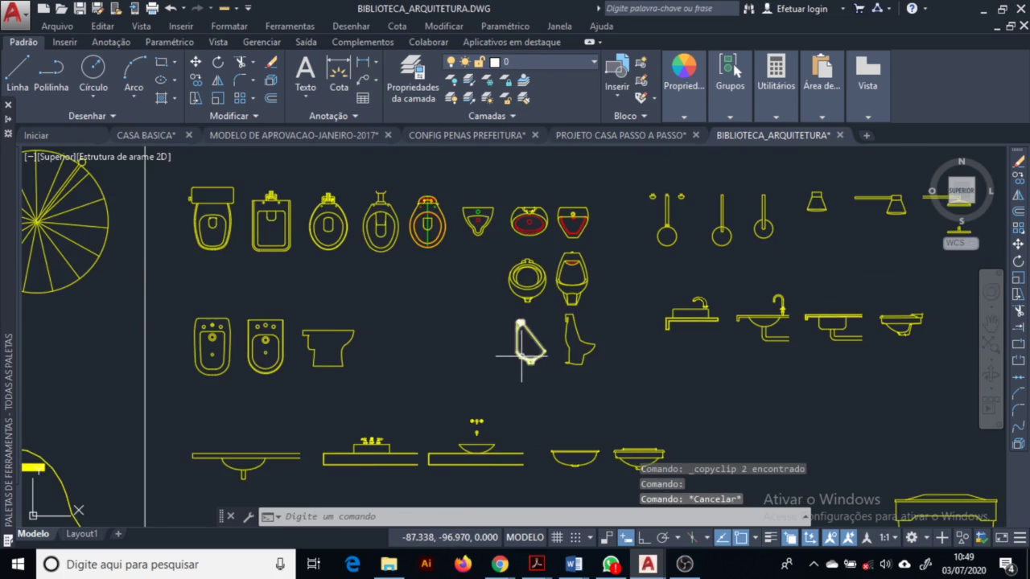
Select the first two elevation-view pedestal washbasins and the first two toilets, leaving out the third washbasin
scroll(522, 354, "down", 3)
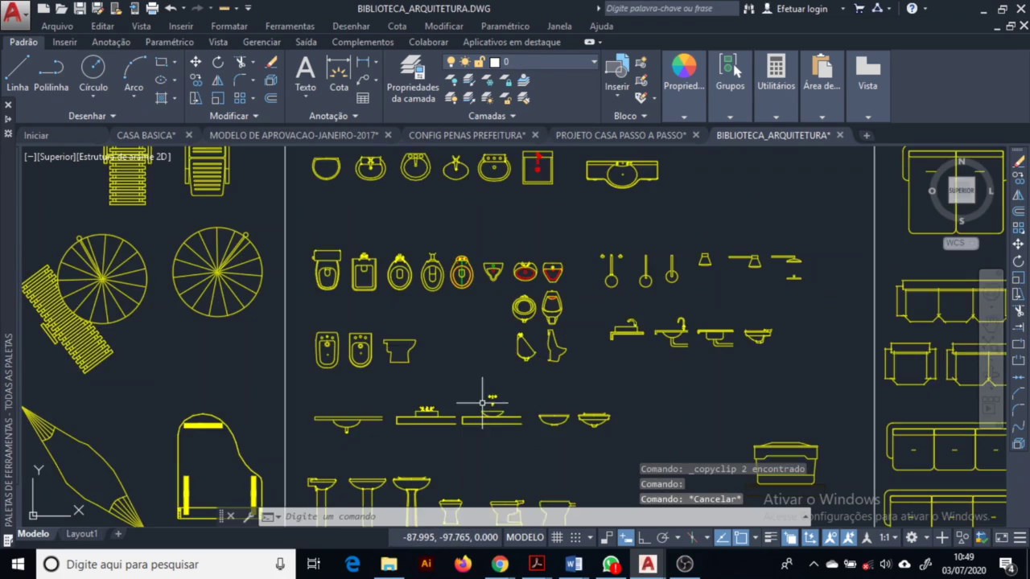
scroll(413, 349, "up", 2)
middle_click_drag(414, 349, 393, 390)
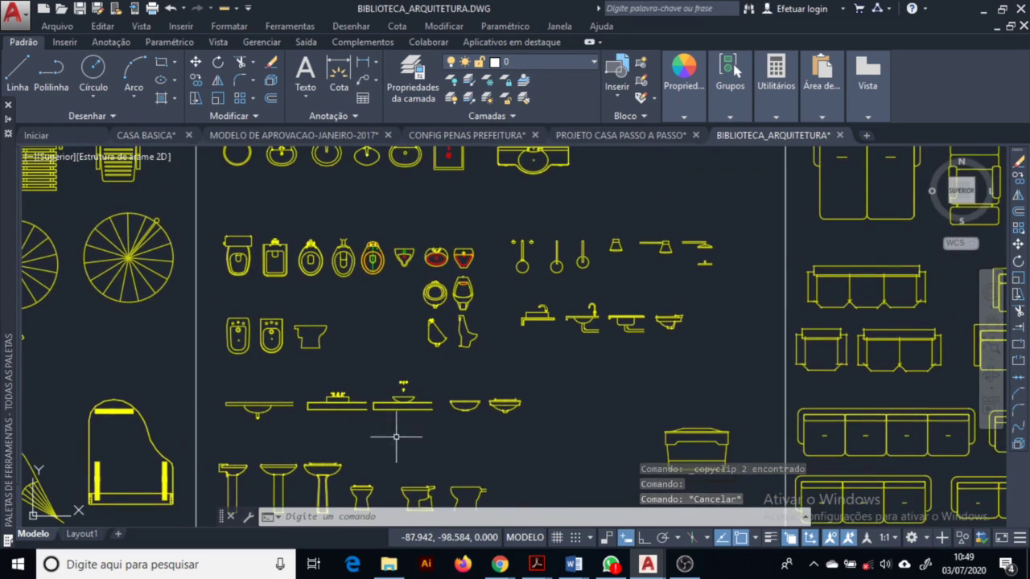
scroll(395, 437, "down", 2)
scroll(417, 356, "up", 2)
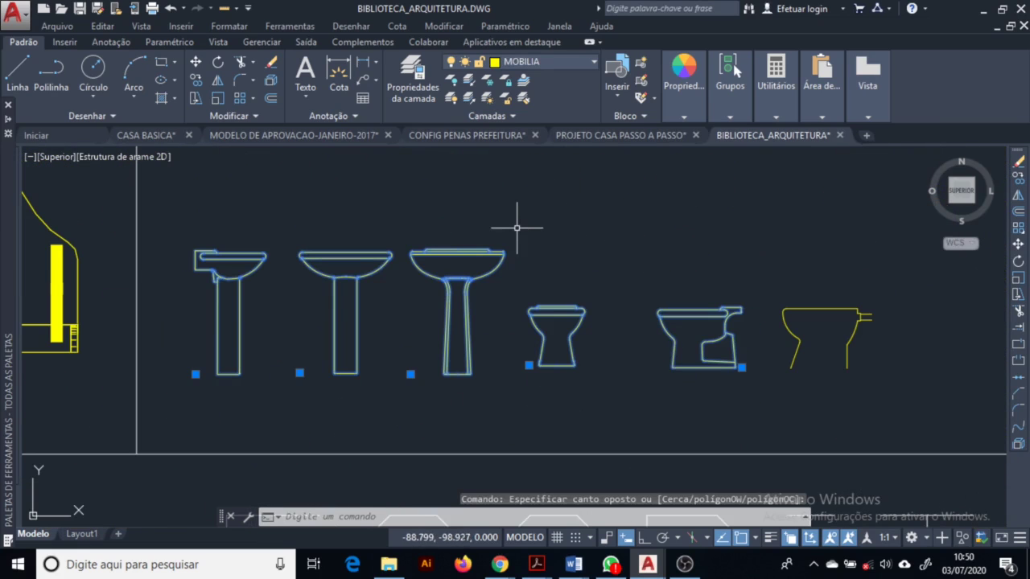
left_click(471, 278, "shift")
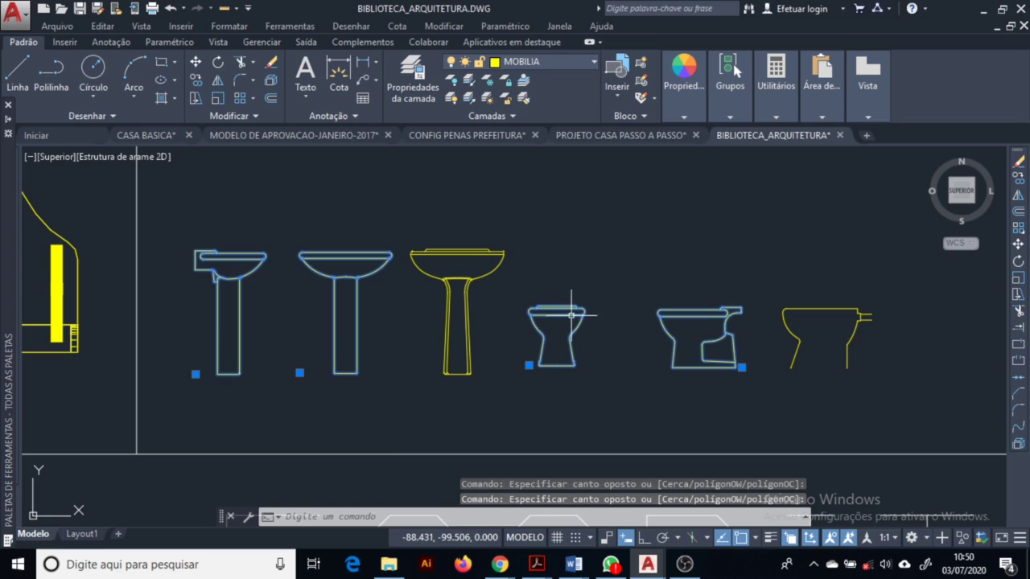
Select the front and side views of the pedestal laundry sink in the library and return to the project drawing
left_click(631, 272)
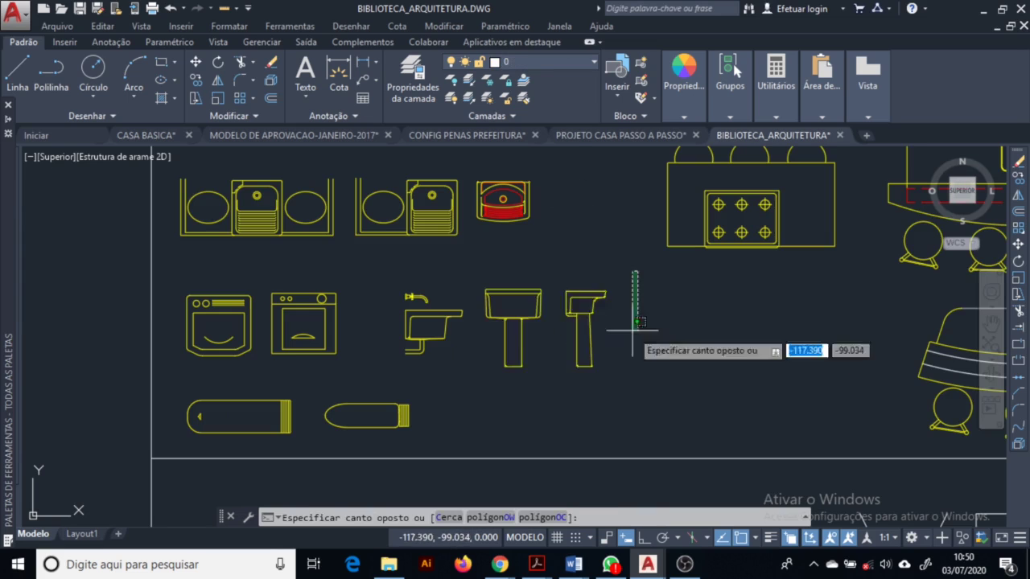
left_click(475, 390)
left_click(540, 293)
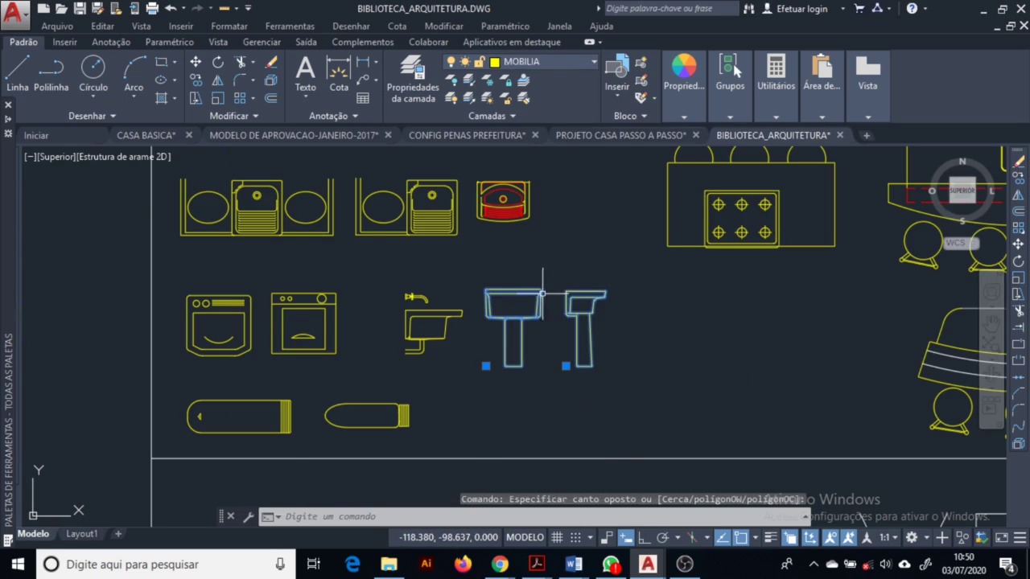
key("ctrl+Tab")
middle_click_drag(509, 405, 445, 384)
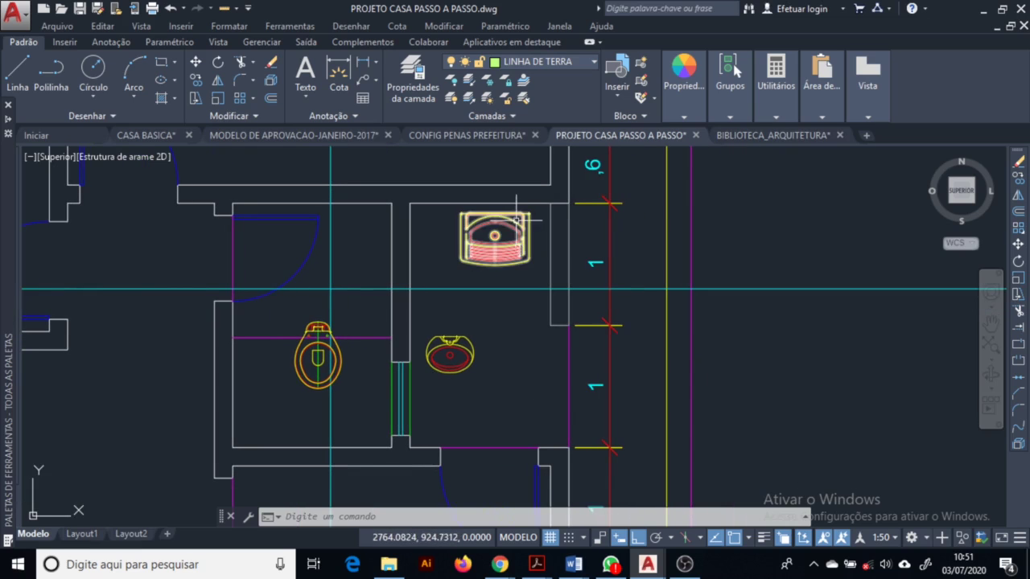
Copy the plan-view kitchen sink with the red basin from the library and paste it into the project drawing
key("ctrl+Tab")
left_click(520, 233)
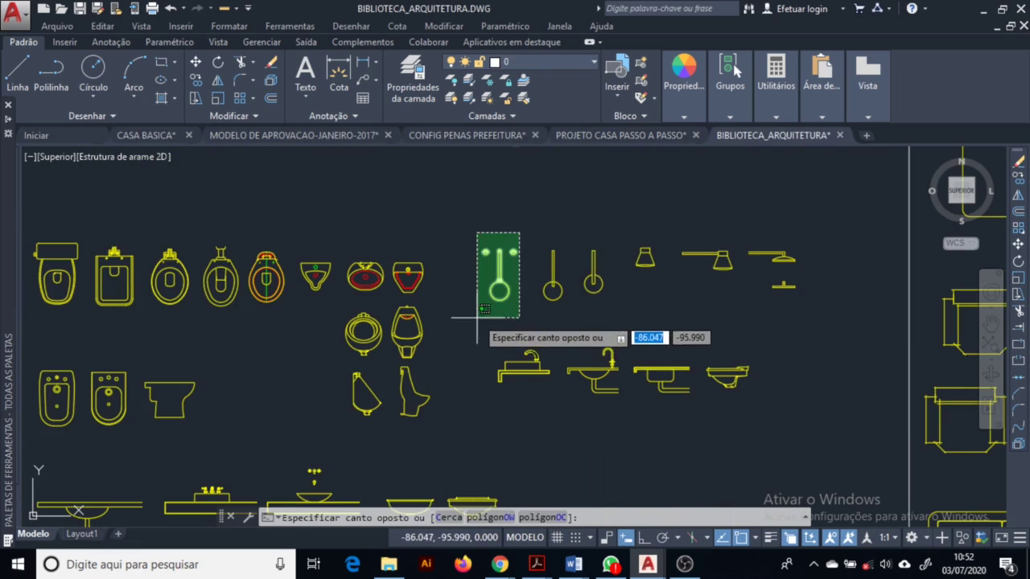
key("Escape")
middle_click_drag(667, 202, 384, 264)
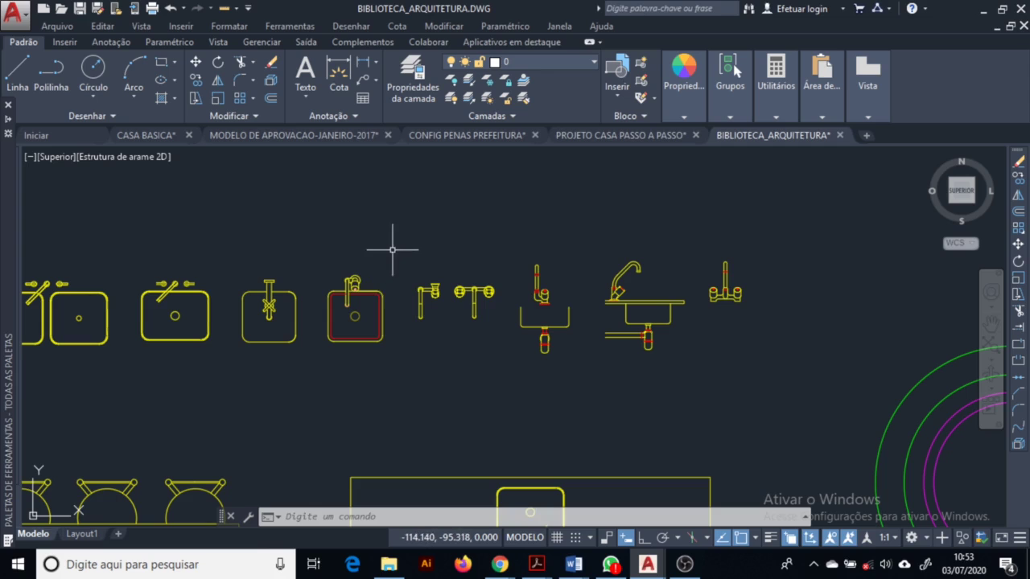
left_click(370, 284)
left_click(314, 363)
key("ctrl+c")
key("ctrl+Tab")
key("ctrl+v")
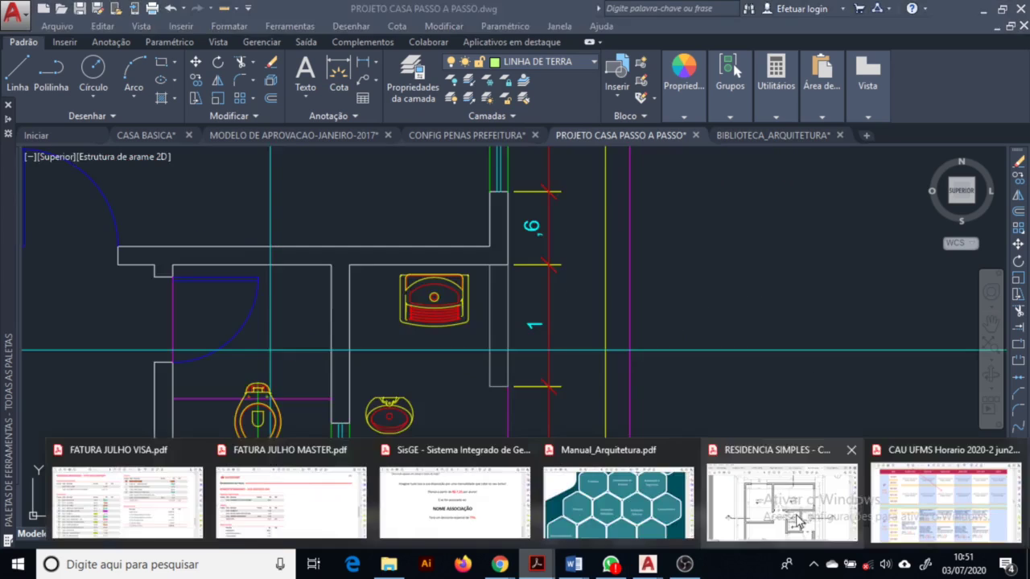
Consult the RESIDENCIA SIMPLES reference PDF and examine the fixture blocks placed below the hatched section
left_click(793, 527)
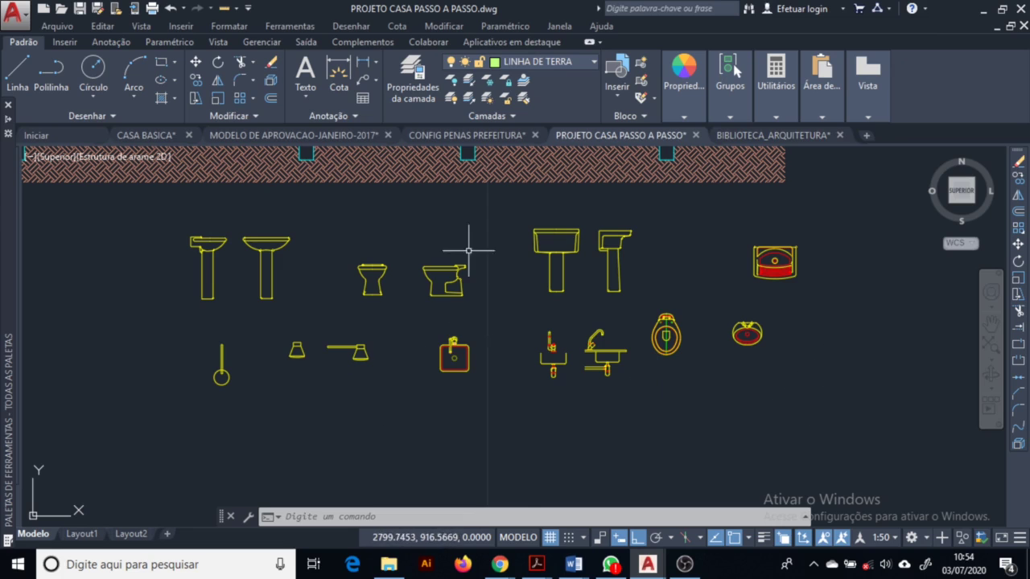
mouse_move(469, 250)
middle_mouse_down()
mouse_move(534, 363)
mouse_move(542, 333)
middle_mouse_up()
mouse_move(497, 223)
middle_mouse_down()
mouse_move(496, 375)
mouse_move(445, 249)
middle_mouse_up()
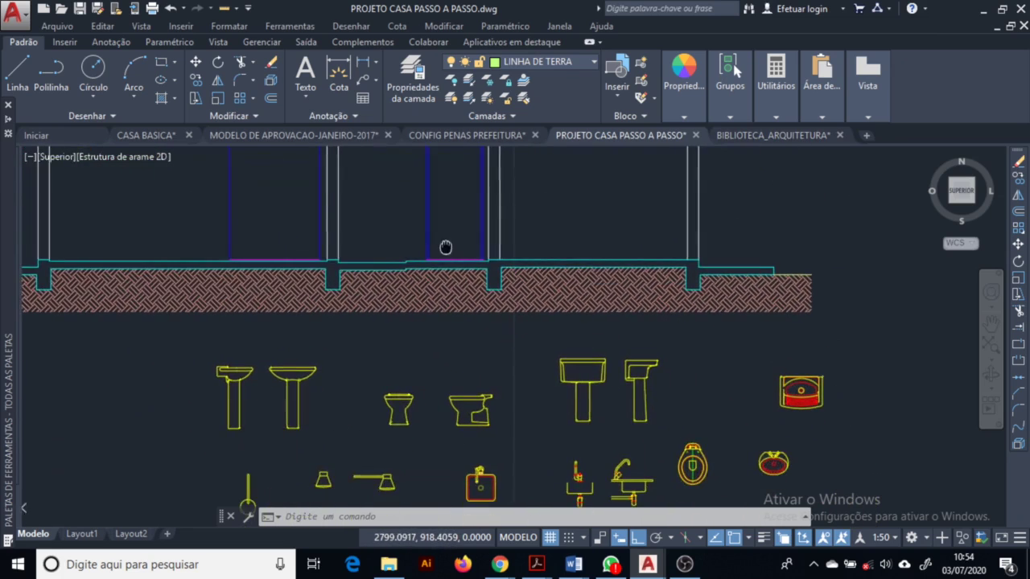
middle_click_drag(434, 450, 426, 334)
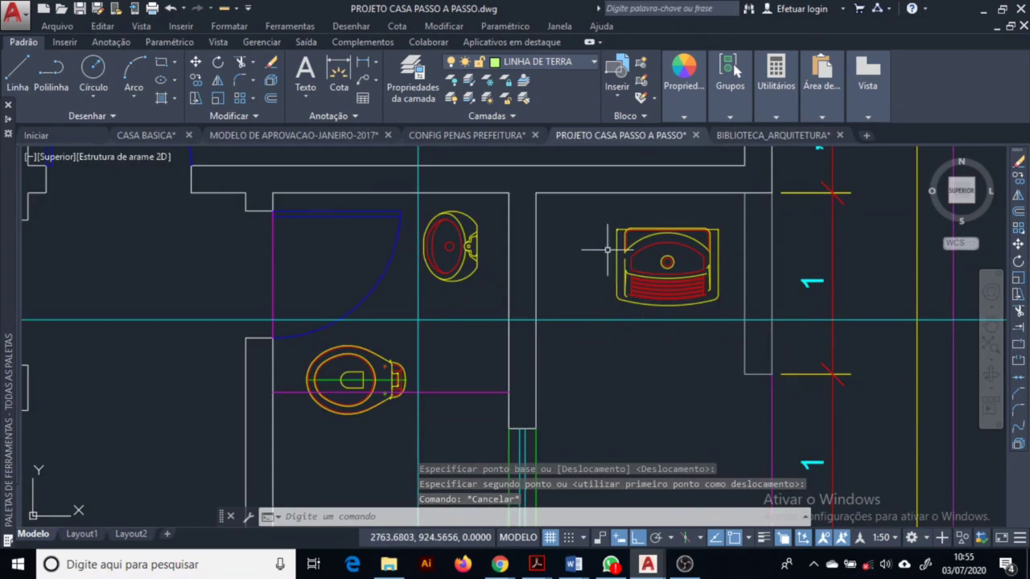
Move the plan-view laundry sink by its upper-right corner to where the back wall meets the side wall of the laundry area
scroll(740, 192, "up", 4)
scroll(740, 191, "up", 2)
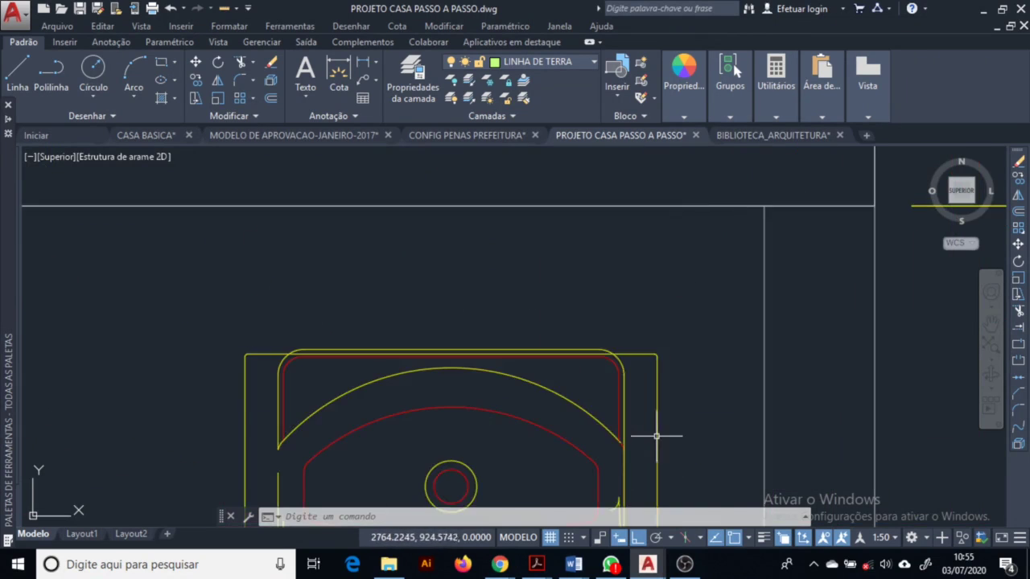
middle_click_drag(722, 385, 565, 297)
left_click(194, 62)
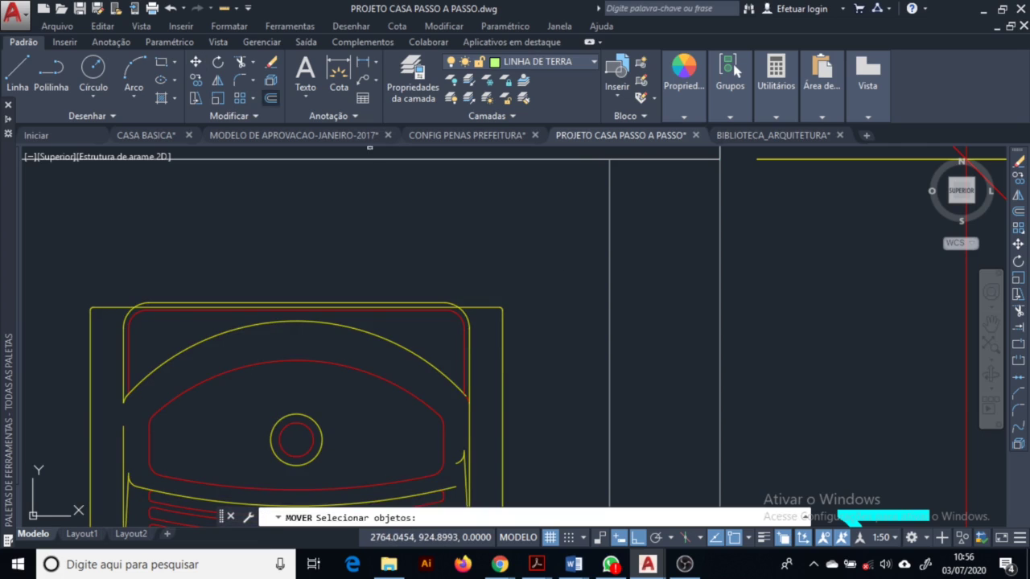
left_click_drag(501, 338, 515, 335)
left_click(515, 335)
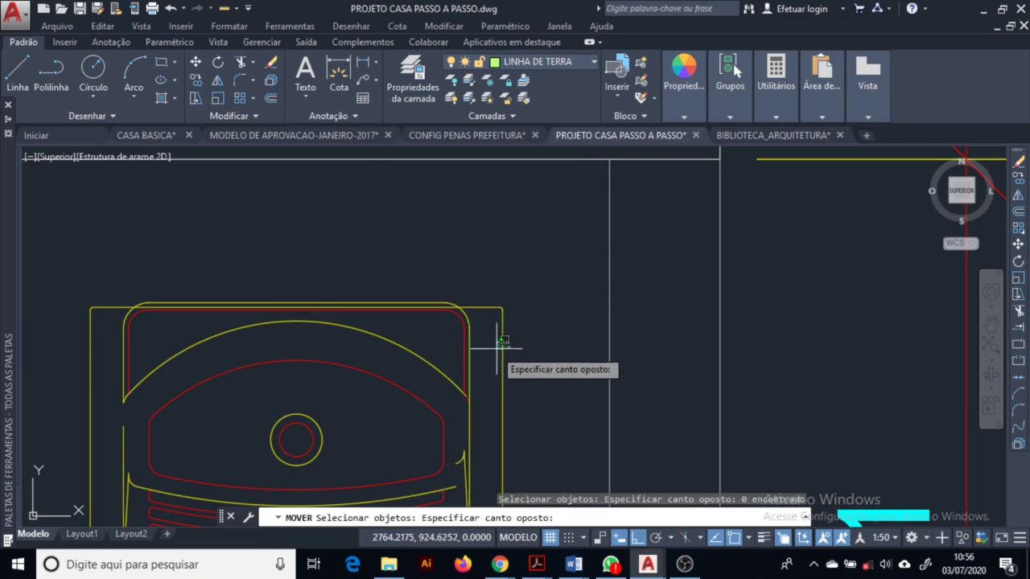
left_click(501, 345)
key("Return")
scroll(487, 301, "up", 4)
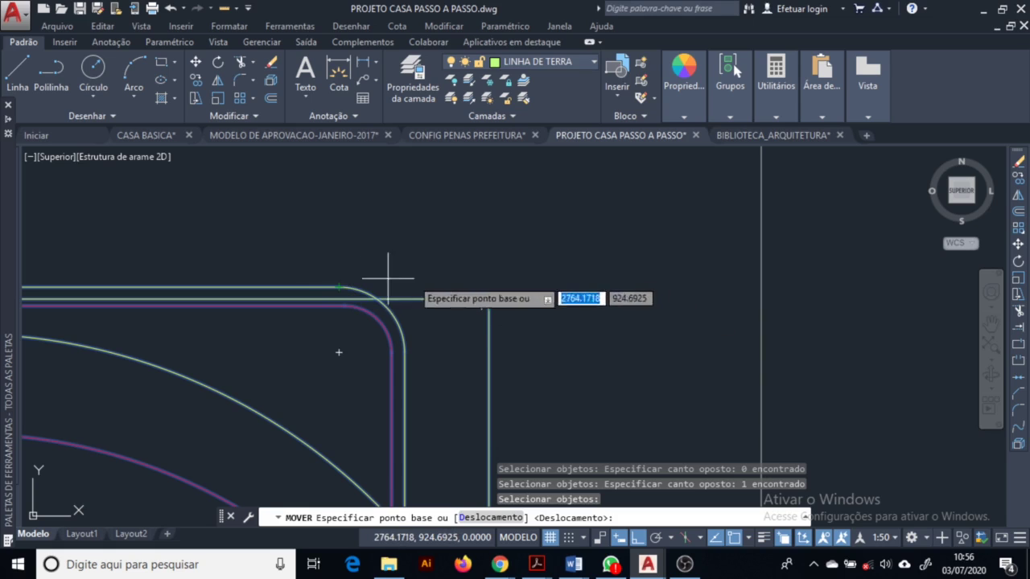
left_click(488, 287)
scroll(676, 274, "down", 3)
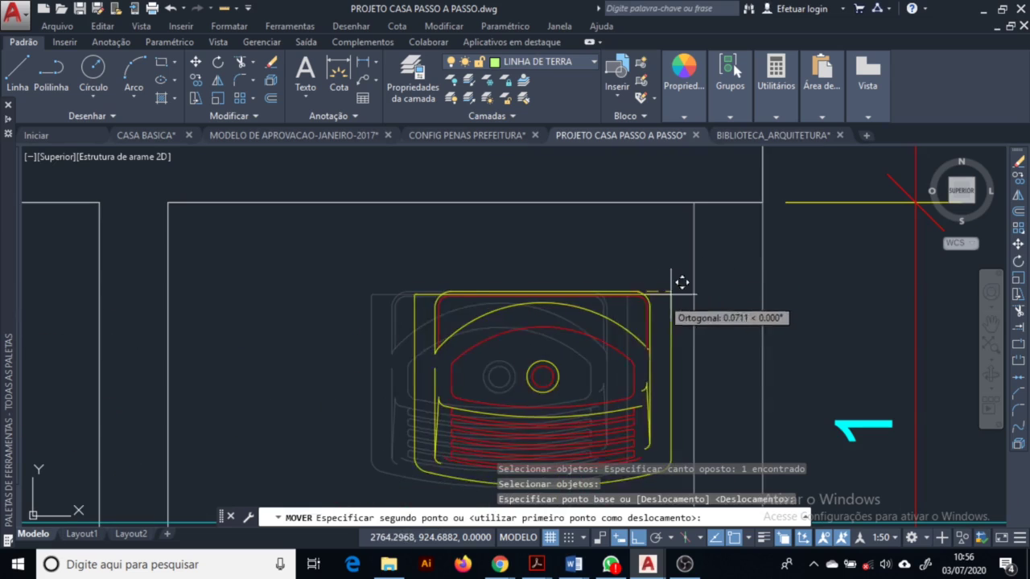
left_click(704, 195)
Move the plan-view washbasin into the bathroom corner, with its back against the wall shared with the laundry area
scroll(548, 362, "down", 4)
middle_click_drag(413, 346, 424, 326)
scroll(424, 326, "up", 2)
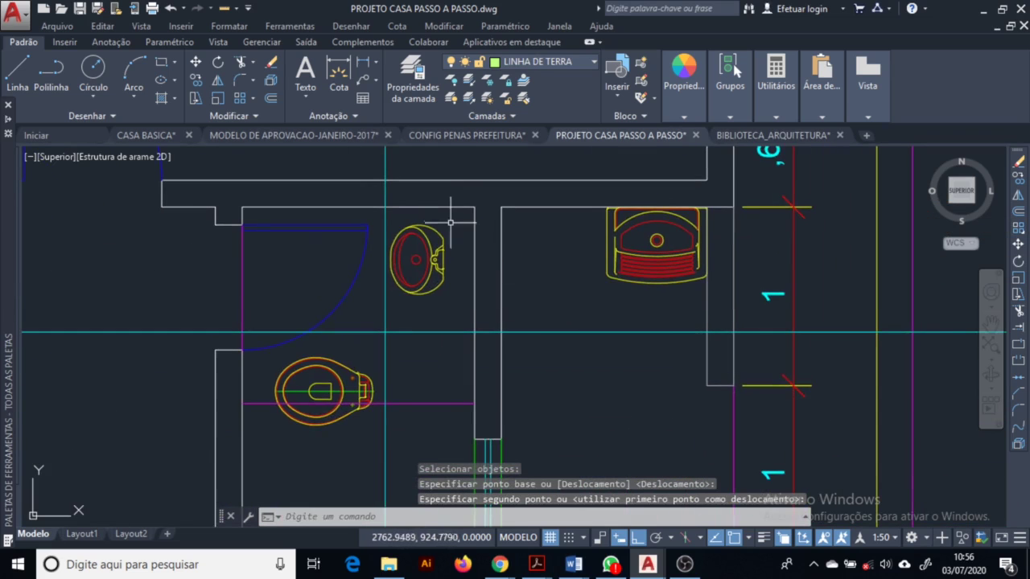
scroll(438, 233, "up", 2)
left_click(434, 244)
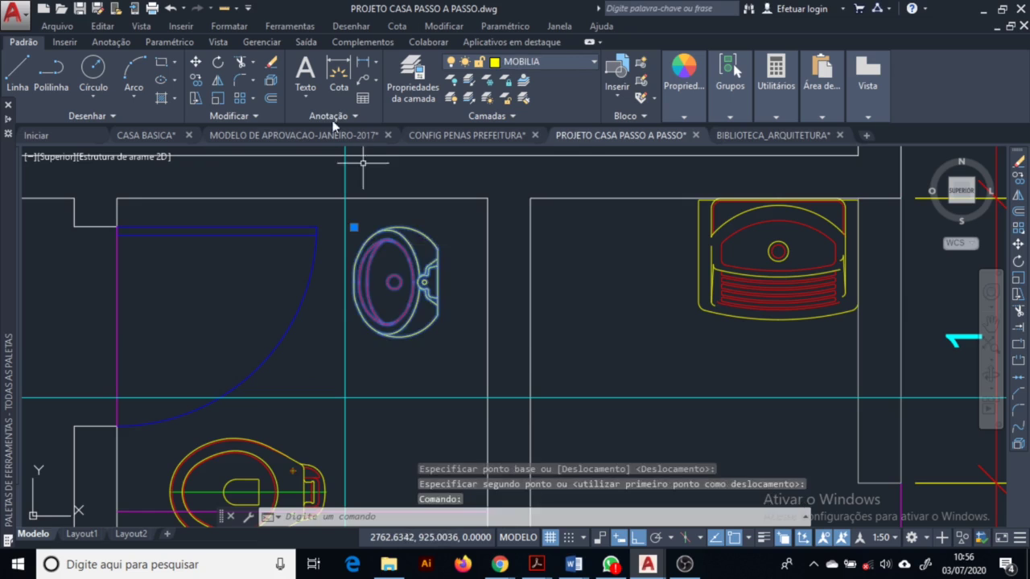
left_click(195, 62)
scroll(420, 225, "up", 4)
left_click(467, 226)
left_click(595, 153)
scroll(527, 221, "down", 2)
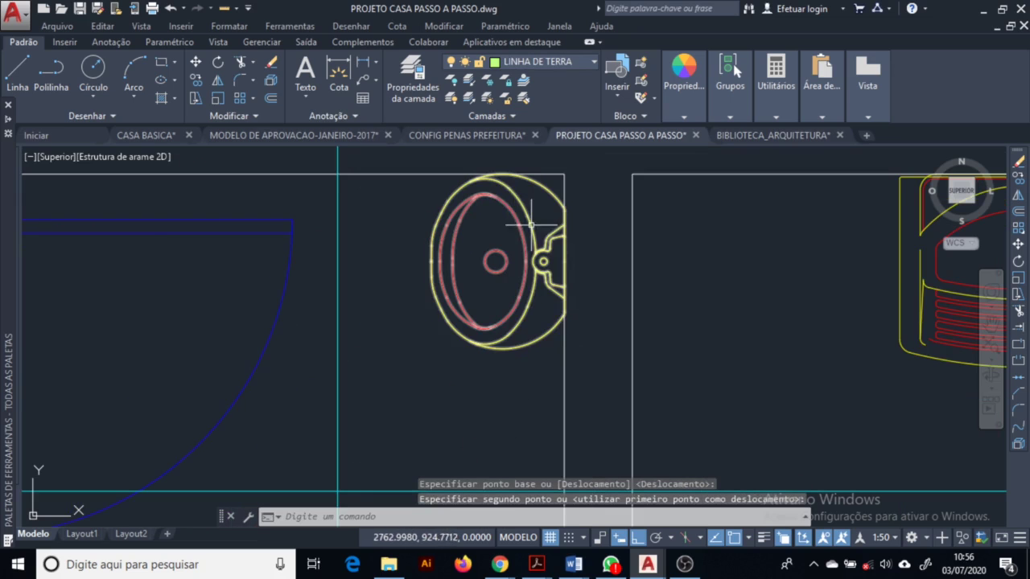
Move the plan-view toilet horizontally by its insertion point to the bathroom wall shared with the laundry area
scroll(594, 324, "down", 2)
scroll(542, 402, "down", 2)
mouse_move(550, 400)
middle_mouse_down()
mouse_move(572, 257)
mouse_move(432, 285)
middle_mouse_up()
scroll(347, 349, "up", 2)
middle_click_drag(337, 320, 362, 246)
left_click(323, 324)
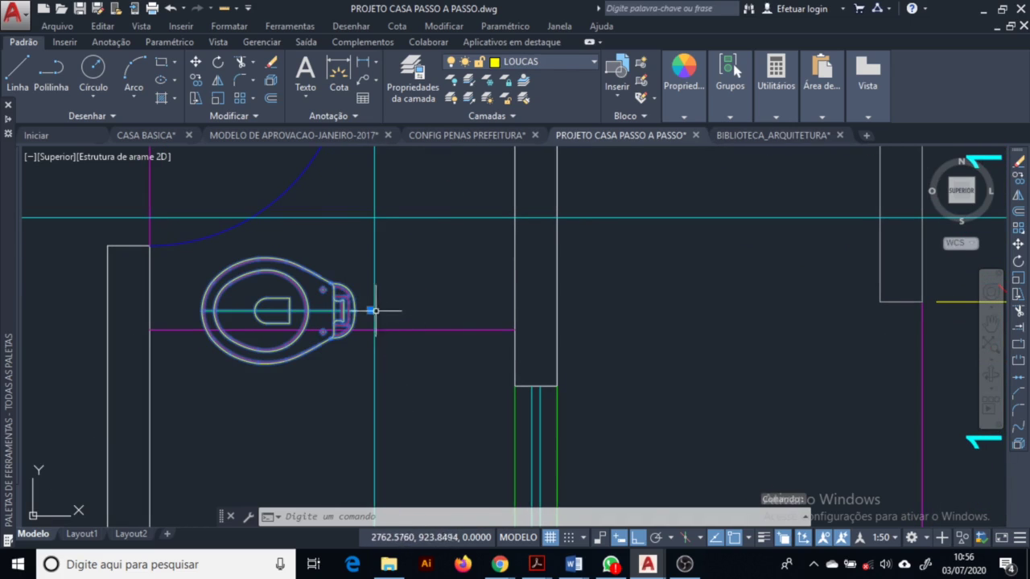
left_click(372, 311)
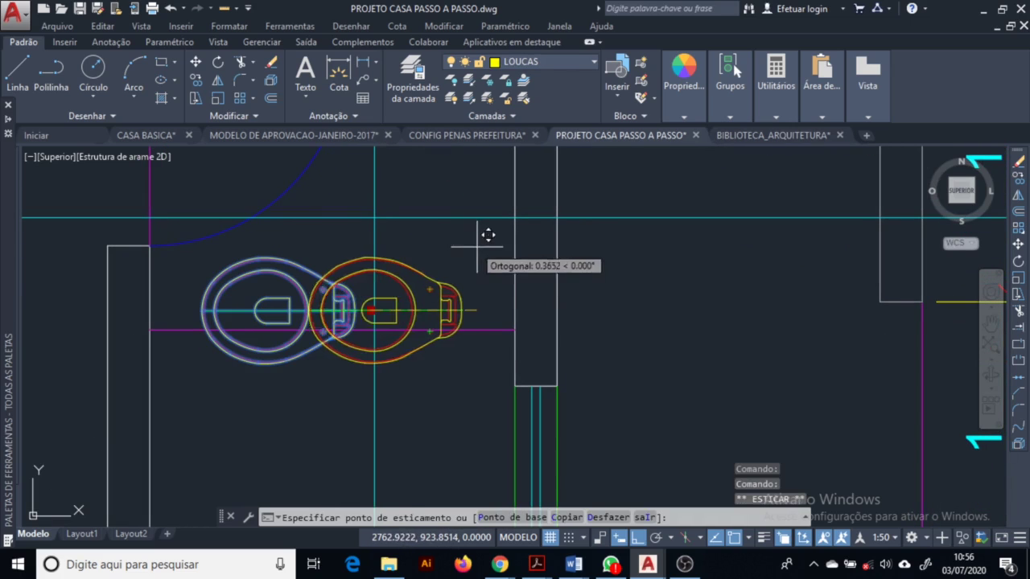
left_click(515, 311)
Move the toilet straight up along the wall by about 0.2 m, clear of the magenta shower line
mouse_move(683, 358)
middle_mouse_down()
mouse_move(684, 435)
mouse_move(654, 430)
mouse_move(625, 447)
middle_mouse_up()
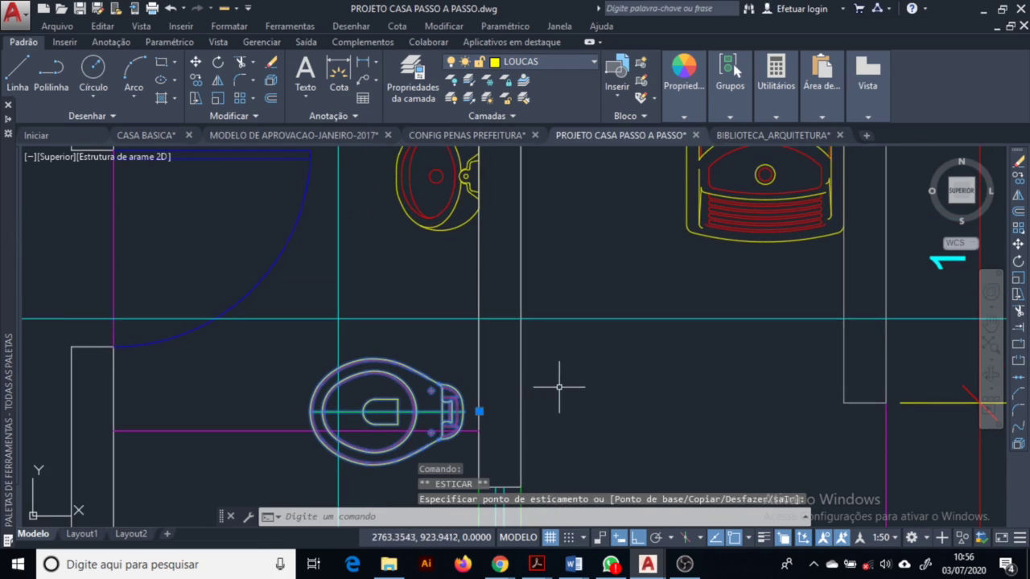
key("Escape")
type("m")
key("Return")
left_click(581, 405)
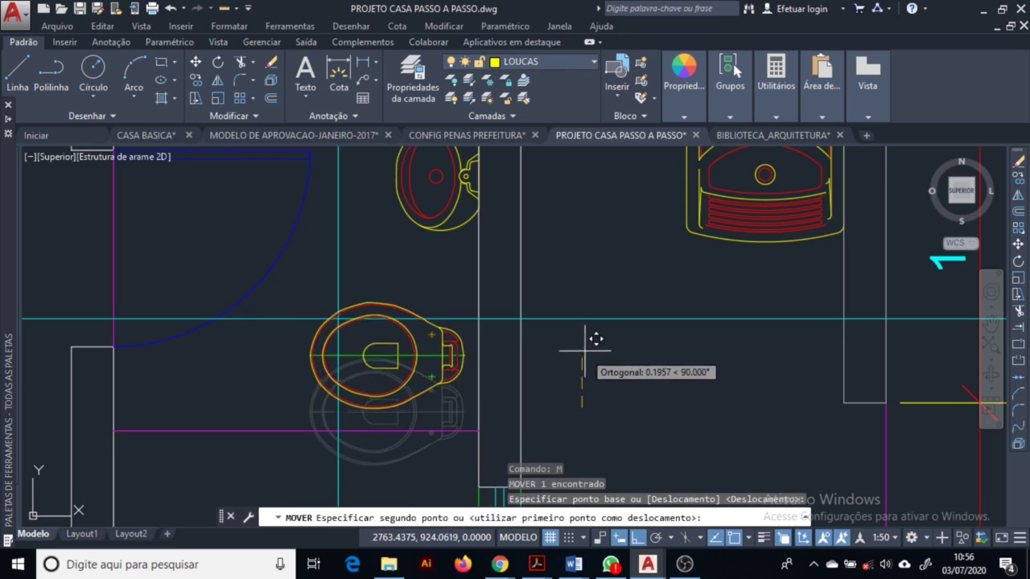
key("Escape")
Rotate the plan-view shower below the section about its arm's end so the arm lies horizontally with the head on the right
middle_click_drag(514, 350, 506, 294)
left_click(877, 153)
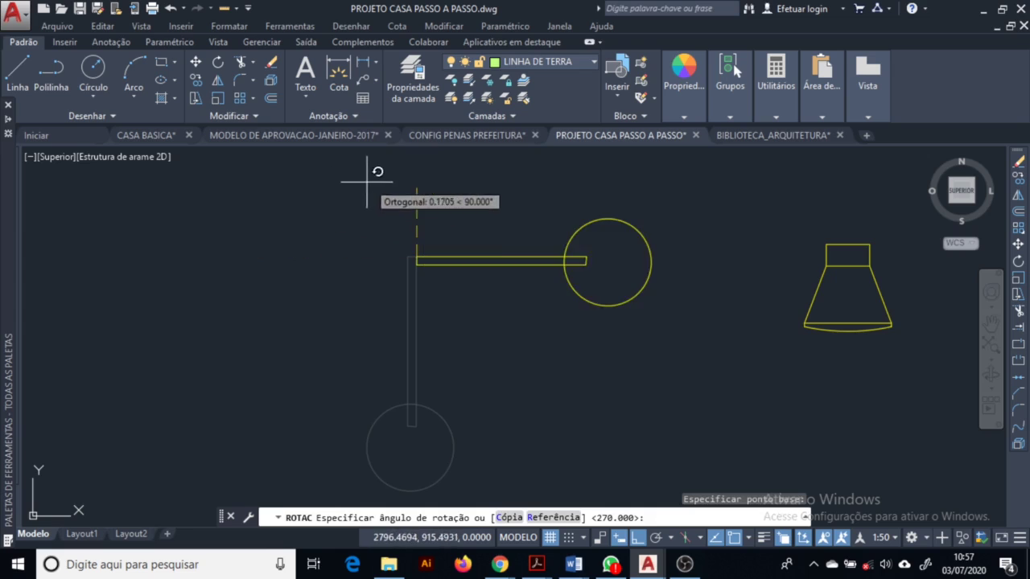
scroll(386, 185, "up", 5)
Move the shower by its arm's end midpoint to the middle of the shower area's wall opposite the window, using Midpoint Between 2 Points
left_click(557, 214)
left_click(530, 249)
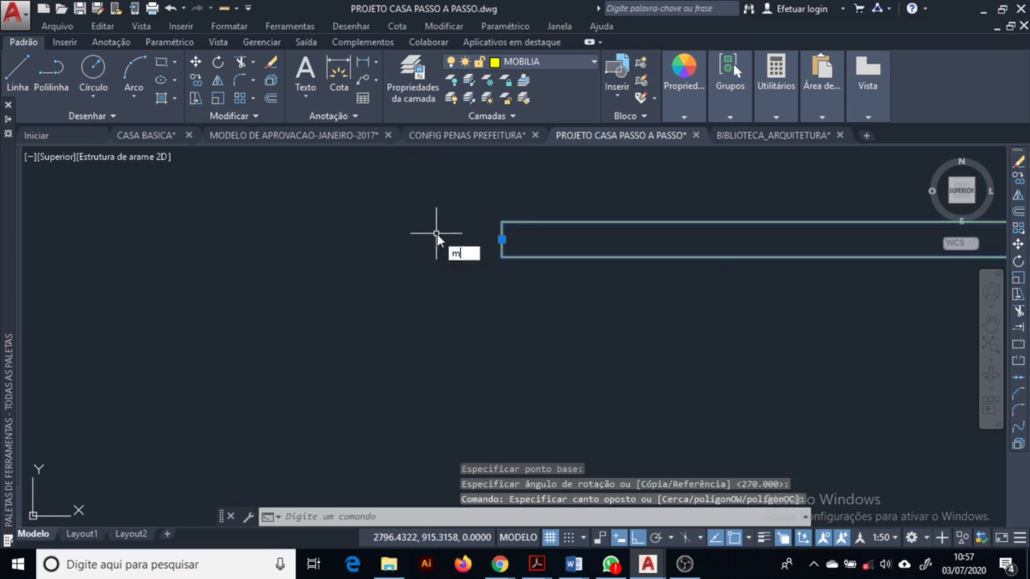
key("Return")
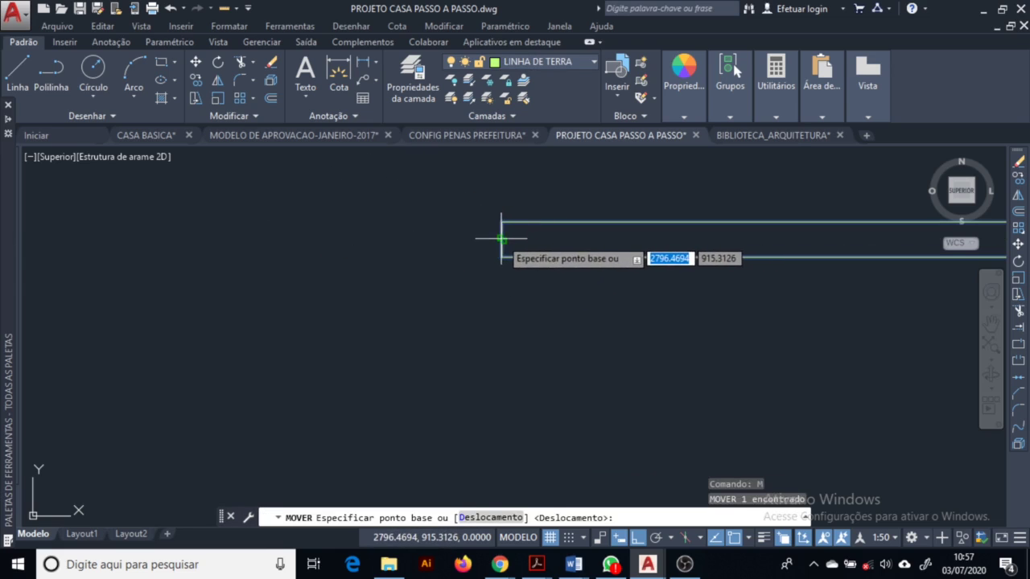
left_click(501, 239)
scroll(394, 213, "down", 8)
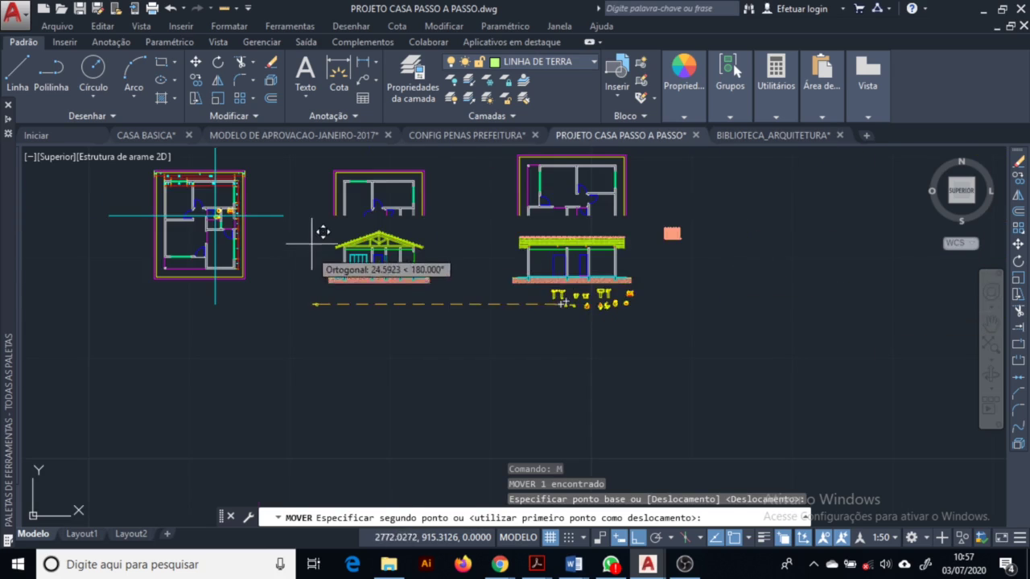
scroll(207, 237, "up", 8)
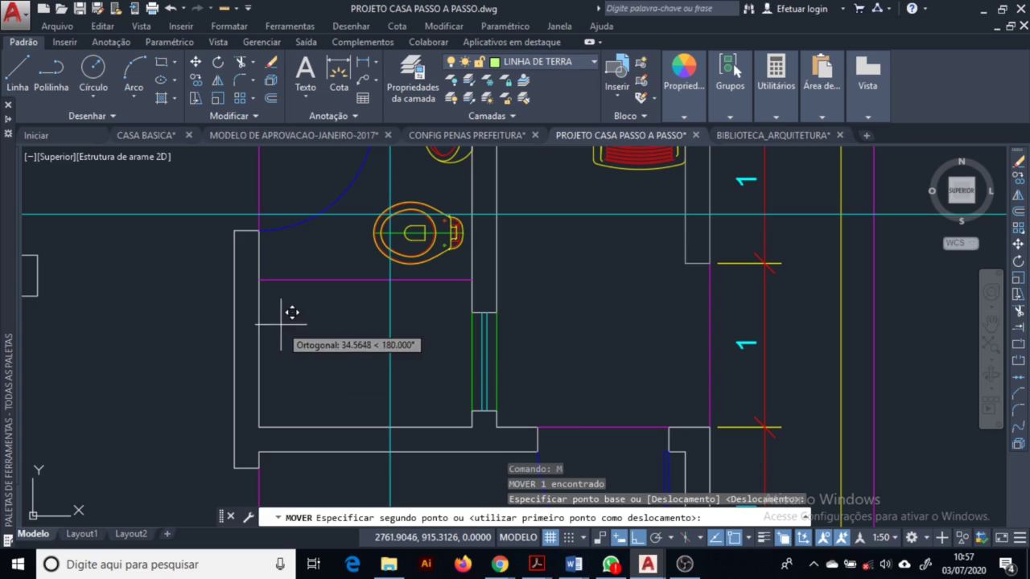
right_click(297, 304, "shift")
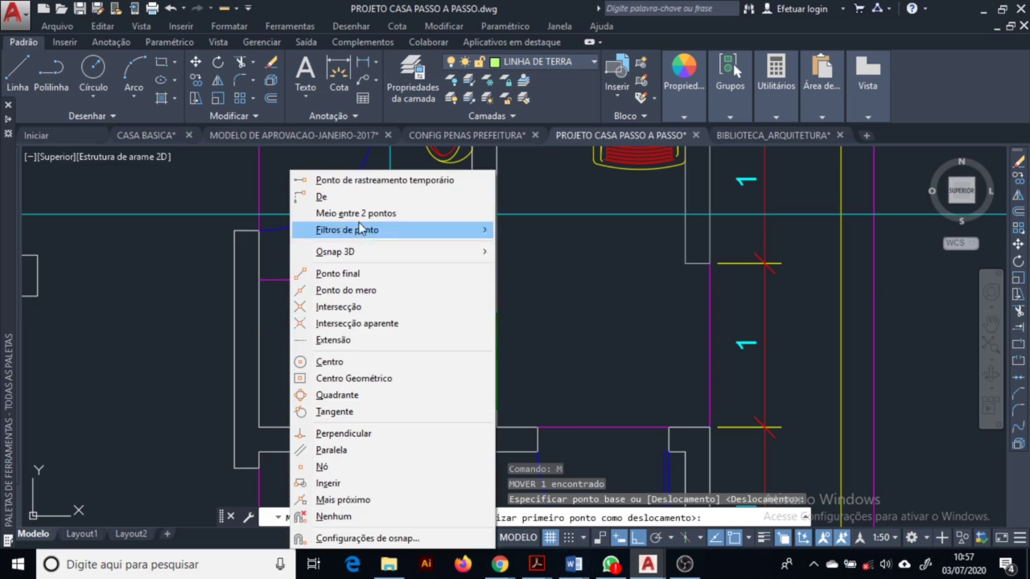
left_click(355, 214)
left_click(252, 380)
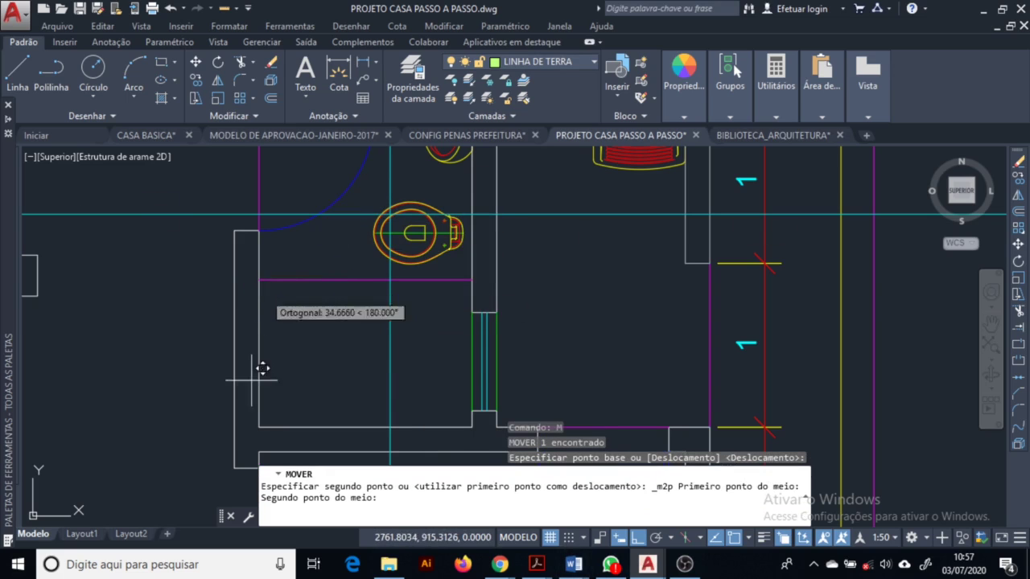
left_click(262, 424)
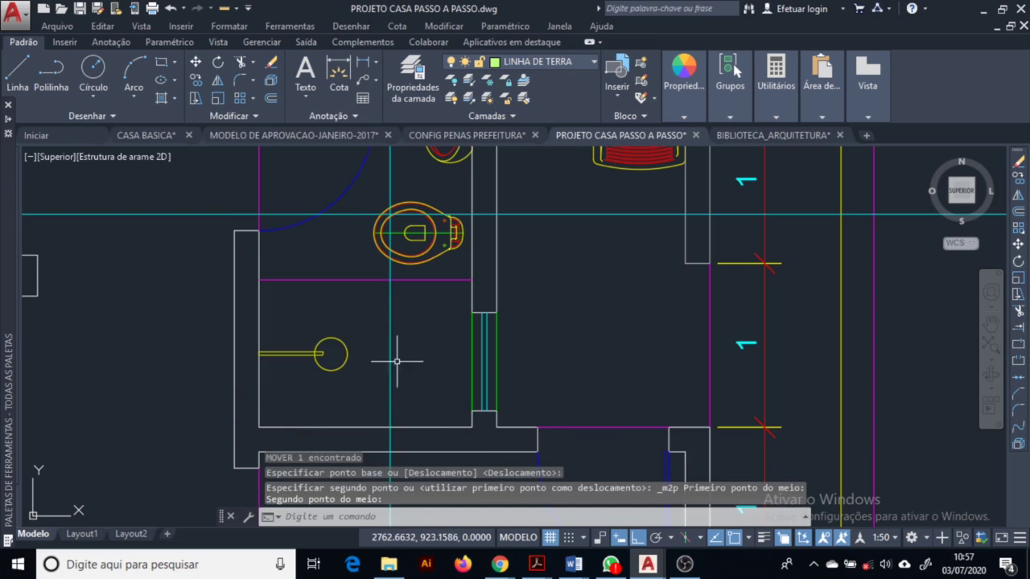
key("Escape")
key("Escape")
Copy the laundry sink, washbasin, toilet and shower from the main plan to the matching wall corner in the cut plan above the truss section
scroll(423, 344, "down", 4)
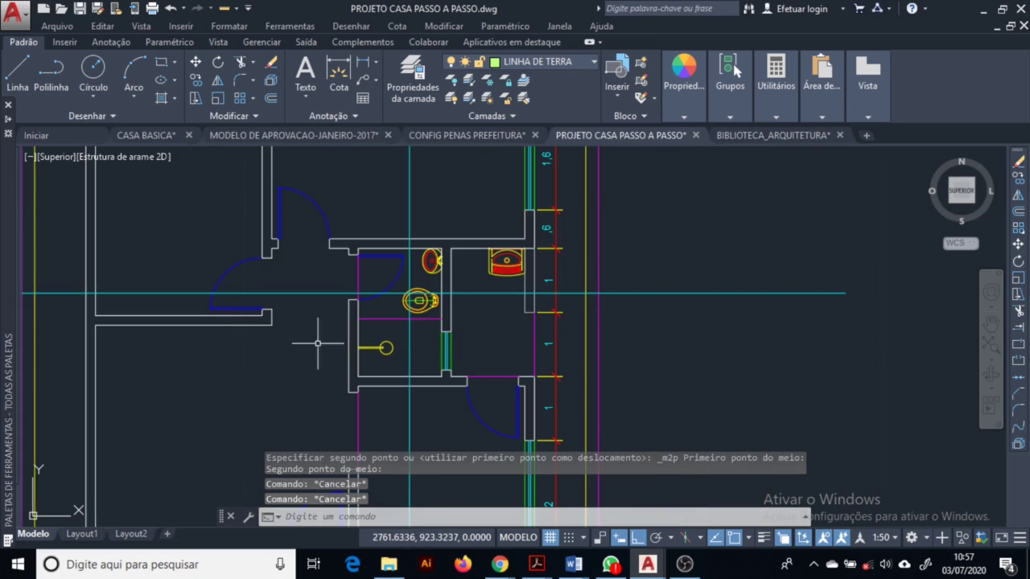
scroll(494, 301, "down", 2)
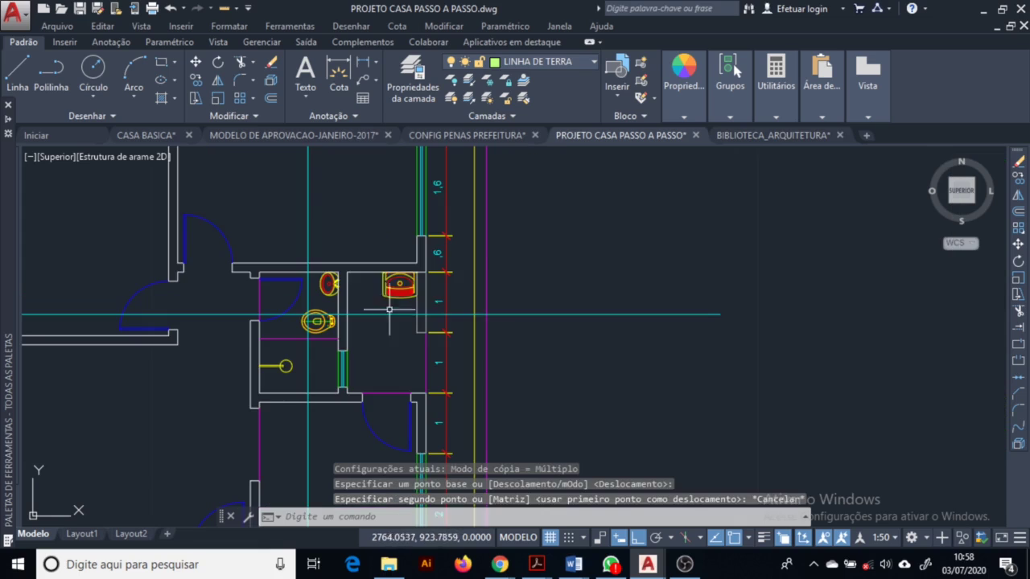
left_click(394, 281)
left_click(378, 287)
left_click(329, 288)
left_click(314, 324)
left_click(280, 366)
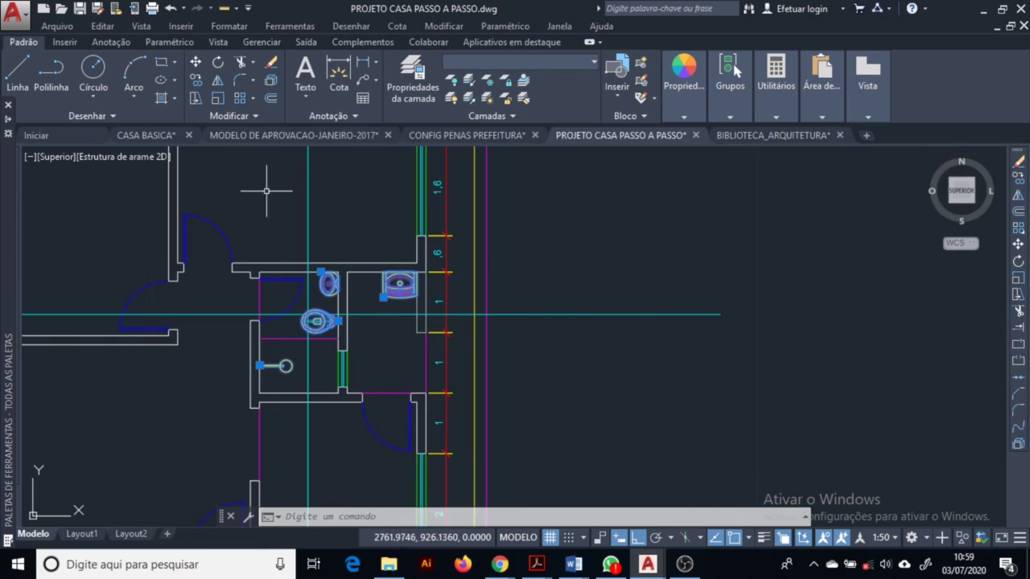
left_click(196, 79)
scroll(451, 284, "up", 4)
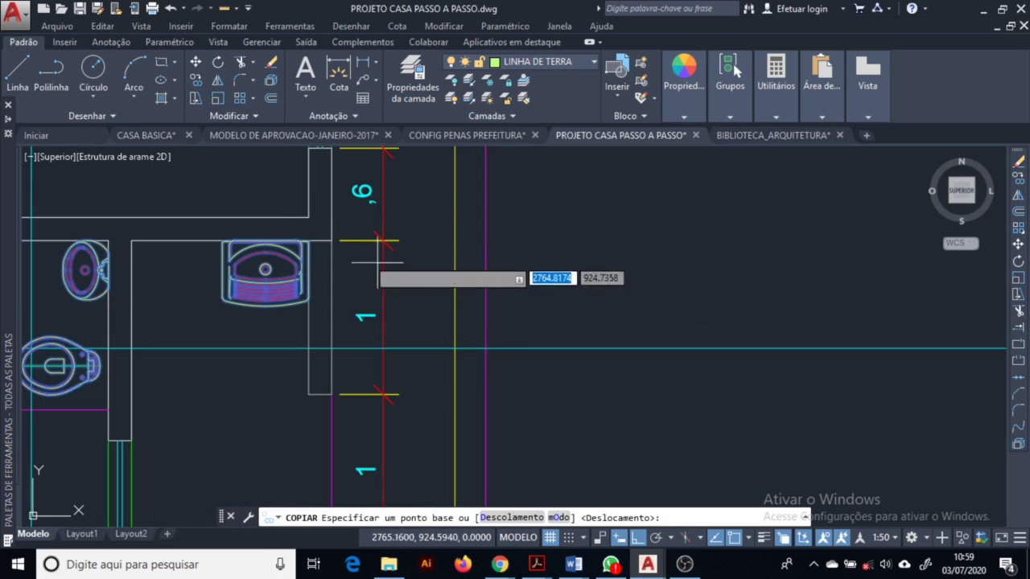
left_click(309, 217)
scroll(667, 345, "down", 4)
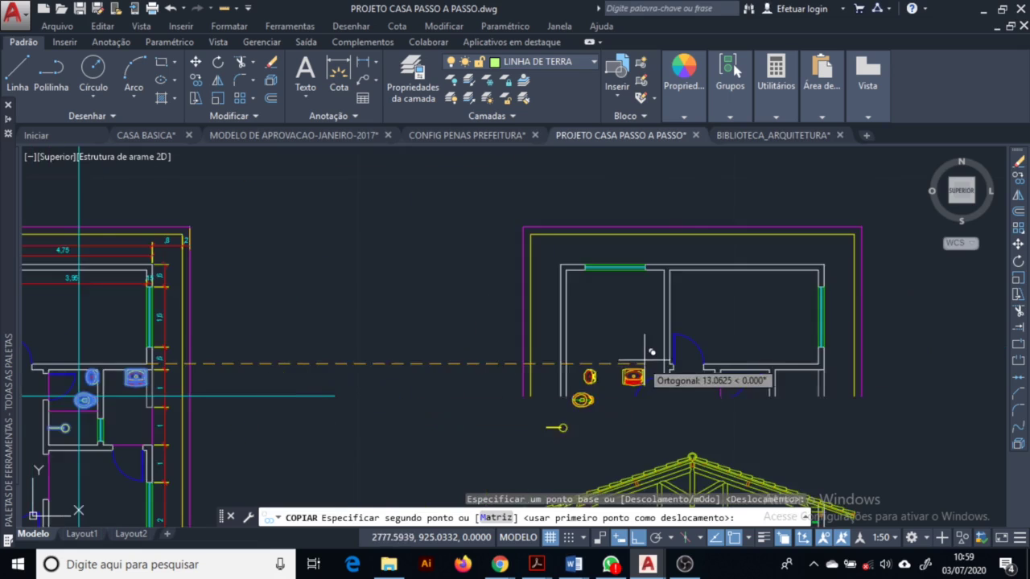
mouse_move(651, 357)
middle_mouse_down()
mouse_move(333, 345)
mouse_move(517, 319)
middle_mouse_up()
left_click(423, 358)
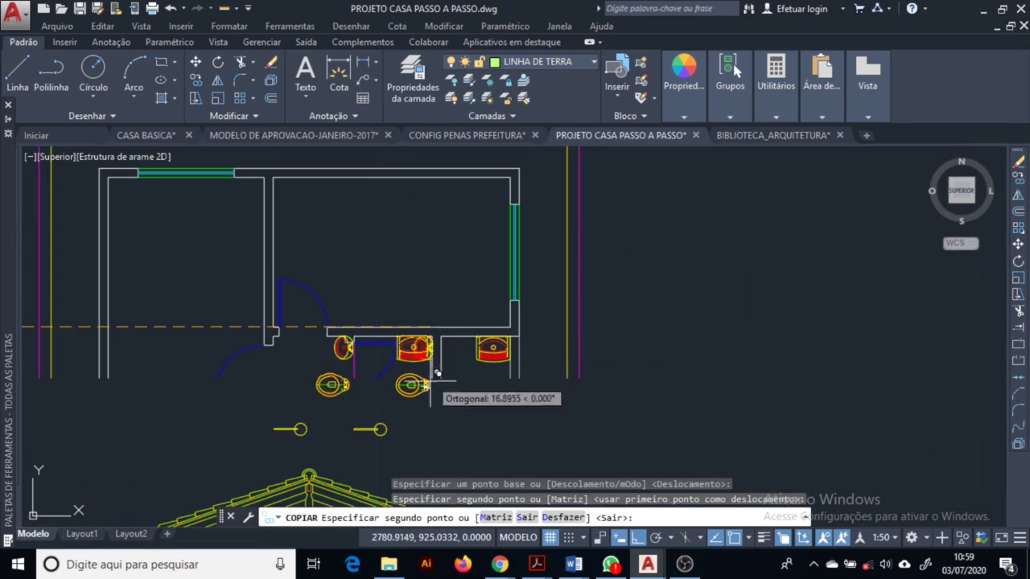
key("Escape")
Delete the copied toilet and shower that fall outside the cut plan above the truss section
scroll(174, 417, "up", 3)
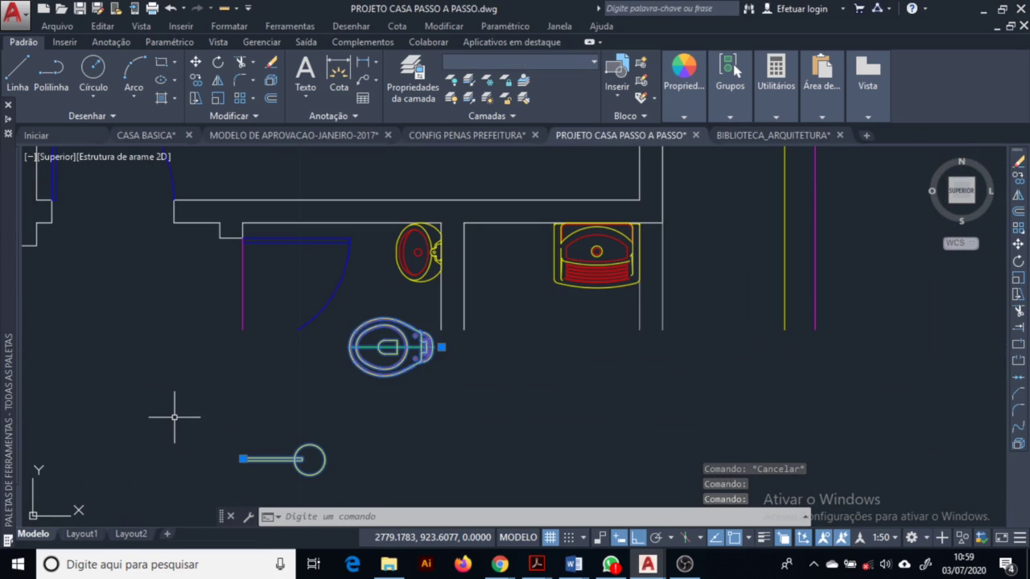
key("Delete")
scroll(485, 391, "down", 3)
Copy the front-view pedestal laundry sink and side-view pedestal washbasin into the truss section, setting the laundry sink's base on the laundry floor
mouse_move(486, 390)
middle_mouse_down()
mouse_move(458, 304)
mouse_move(463, 256)
middle_mouse_up()
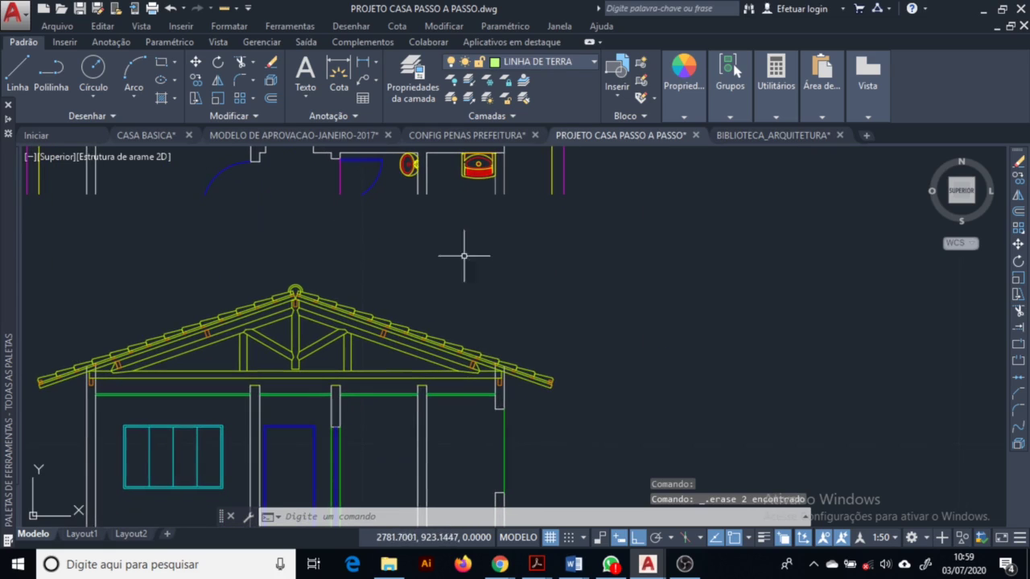
scroll(476, 335, "down", 4)
mouse_move(476, 334)
middle_mouse_down()
mouse_move(435, 273)
mouse_move(363, 227)
middle_mouse_up()
scroll(850, 397, "up", 6)
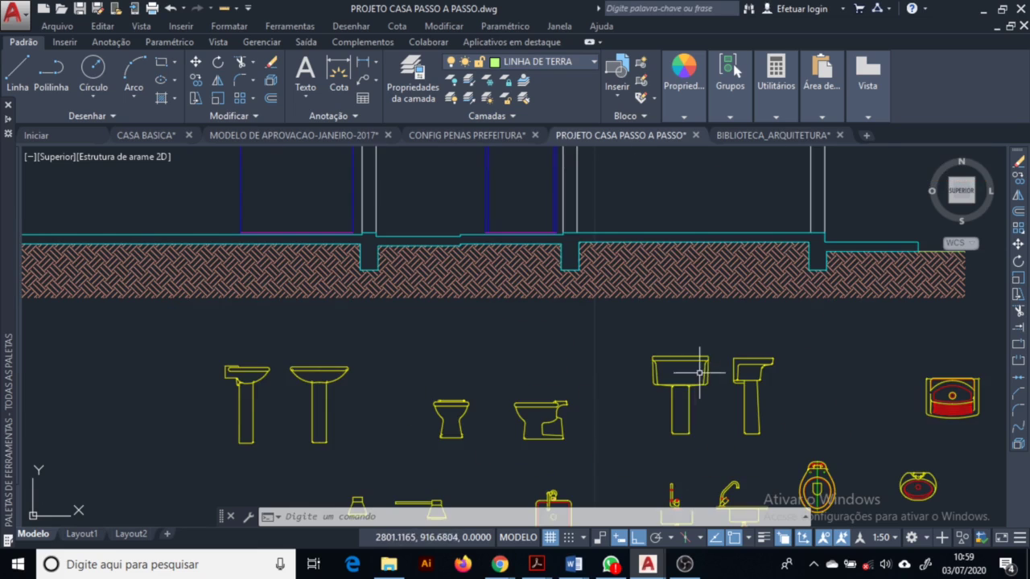
left_click(703, 400)
scroll(586, 355, "down", 2)
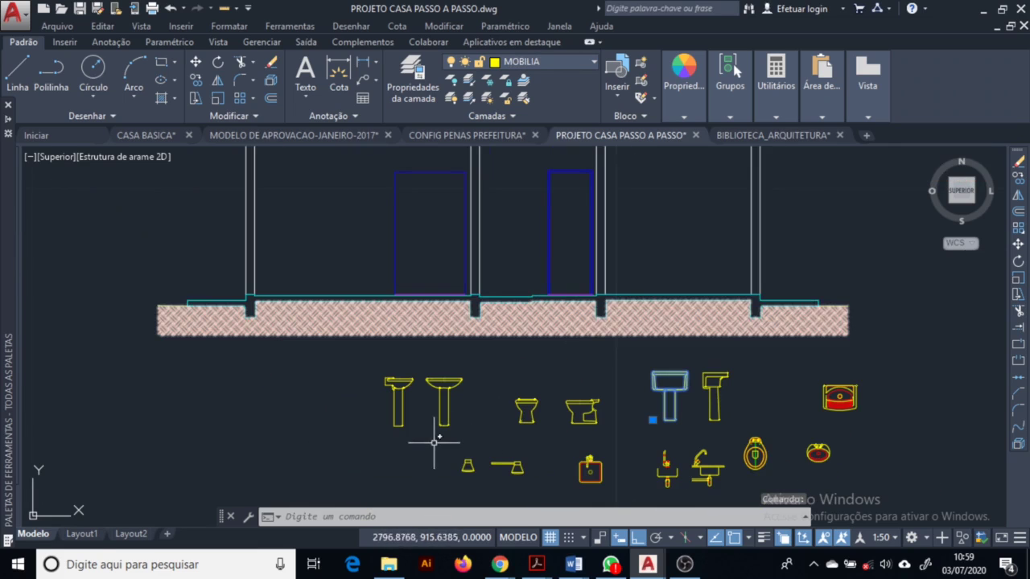
left_click(401, 405)
type("co")
key("space")
left_click(681, 417)
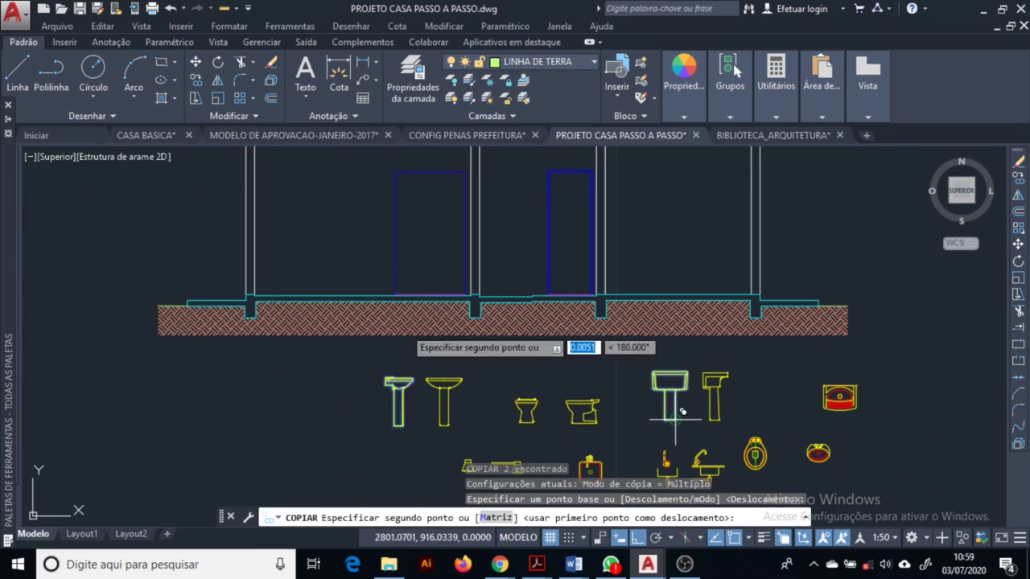
scroll(225, 251, "down", 5)
left_click(141, 262)
key("Escape")
Move the copied laundry sink horizontally so its basin's right edge meets the inner face of the section's low wall
scroll(345, 276, "up", 8)
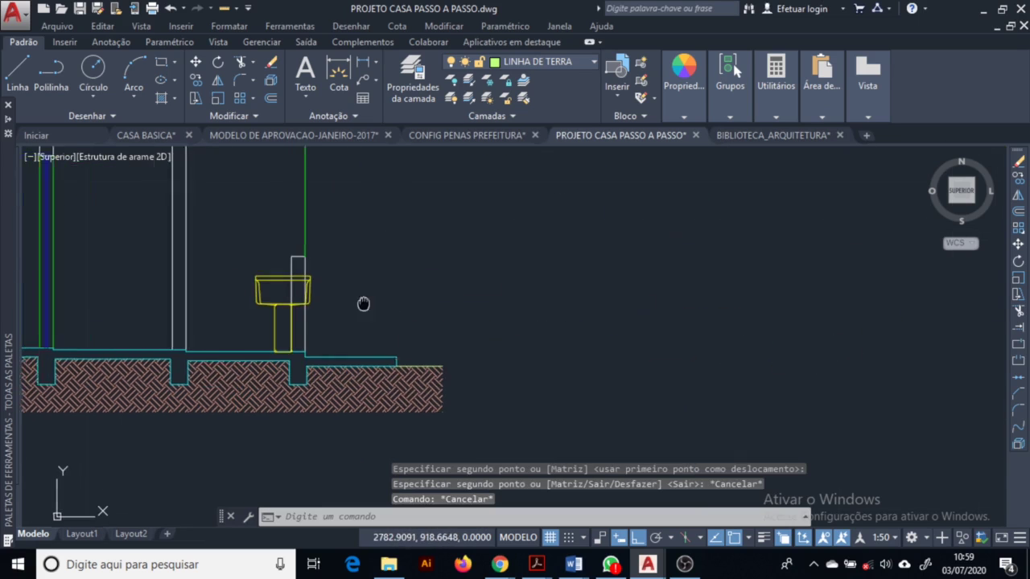
scroll(440, 234, "up", 5)
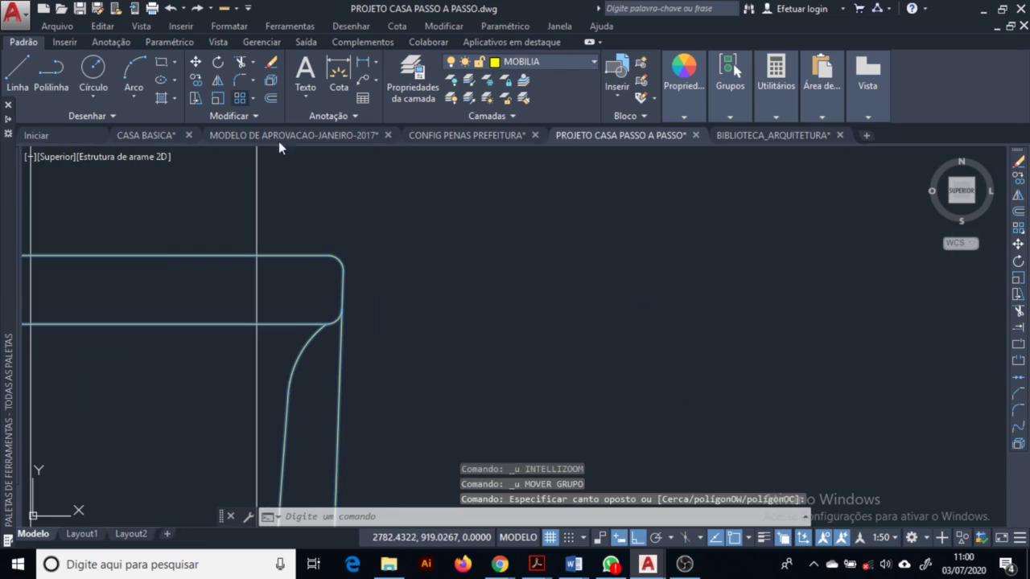
left_click(196, 62)
scroll(354, 270, "up", 5)
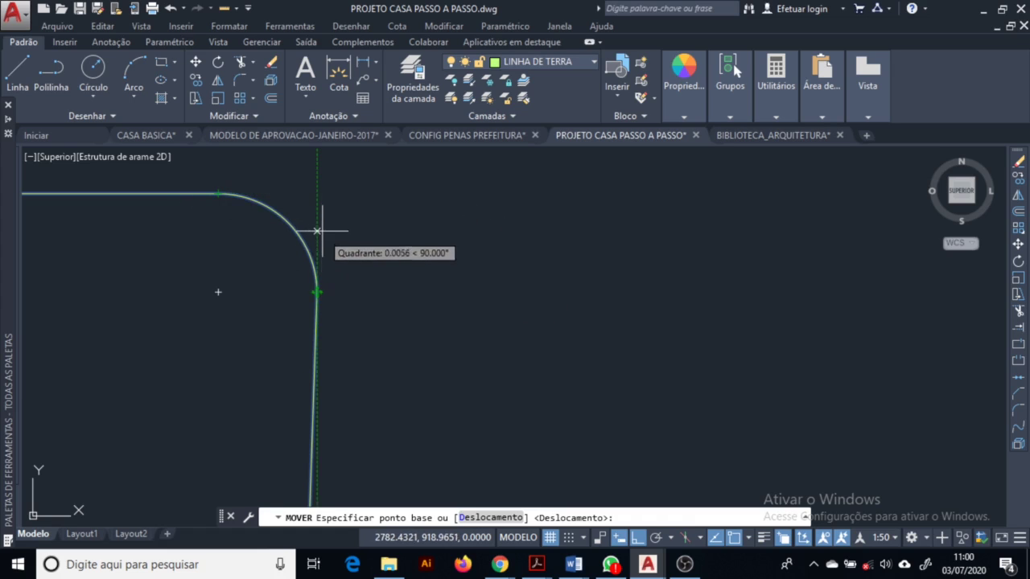
left_click(317, 193)
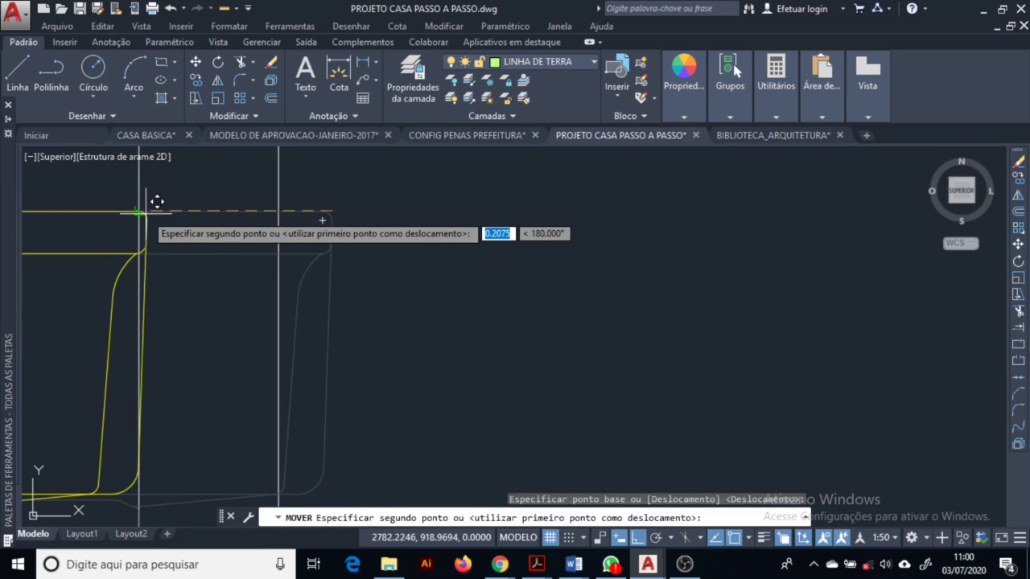
left_click(138, 212)
scroll(475, 251, "down", 8)
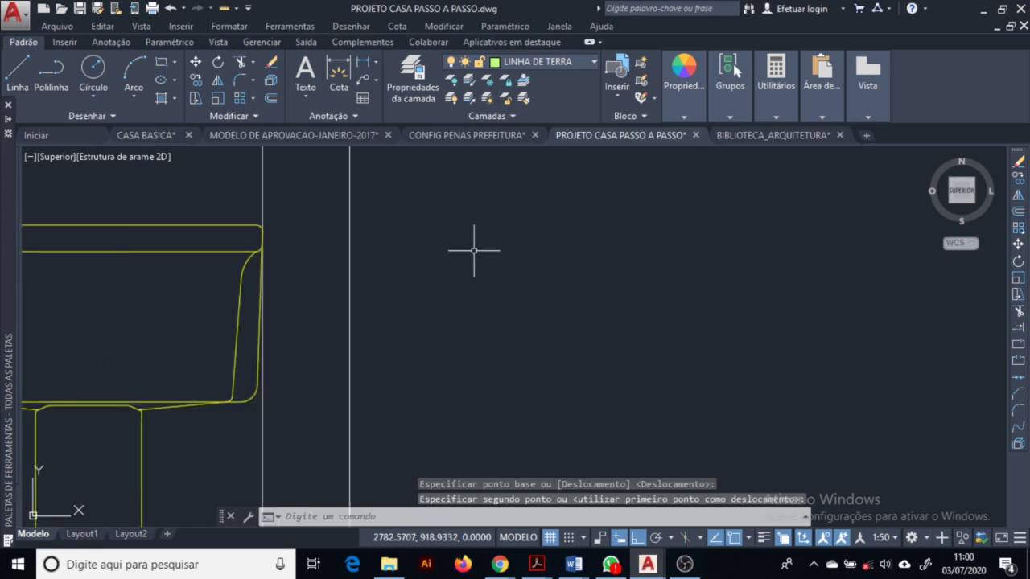
Mirror the copied side-view washbasin about a vertical axis so its back faces right, erasing the original
middle_click_drag(481, 263, 842, 274)
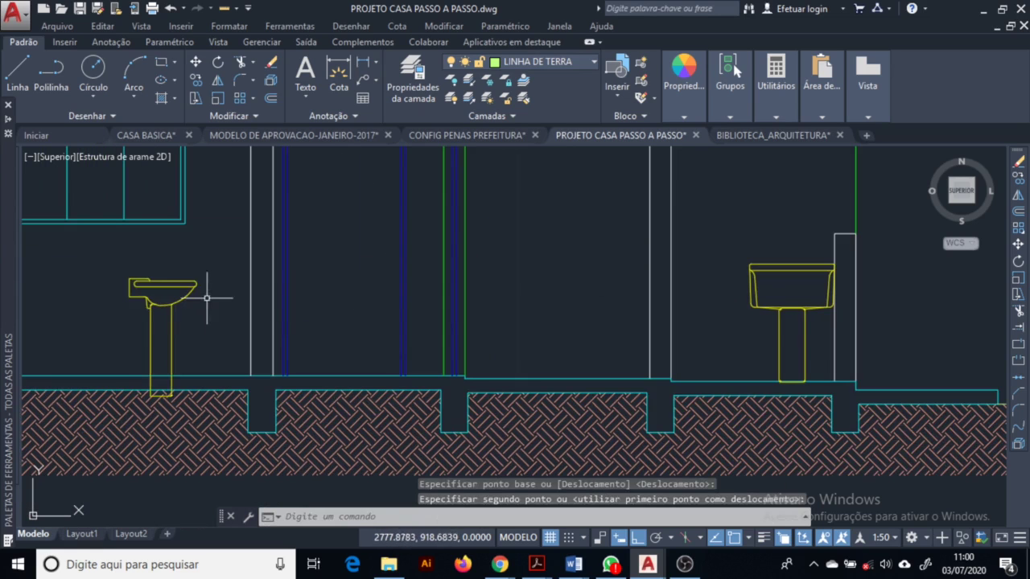
left_click(161, 286)
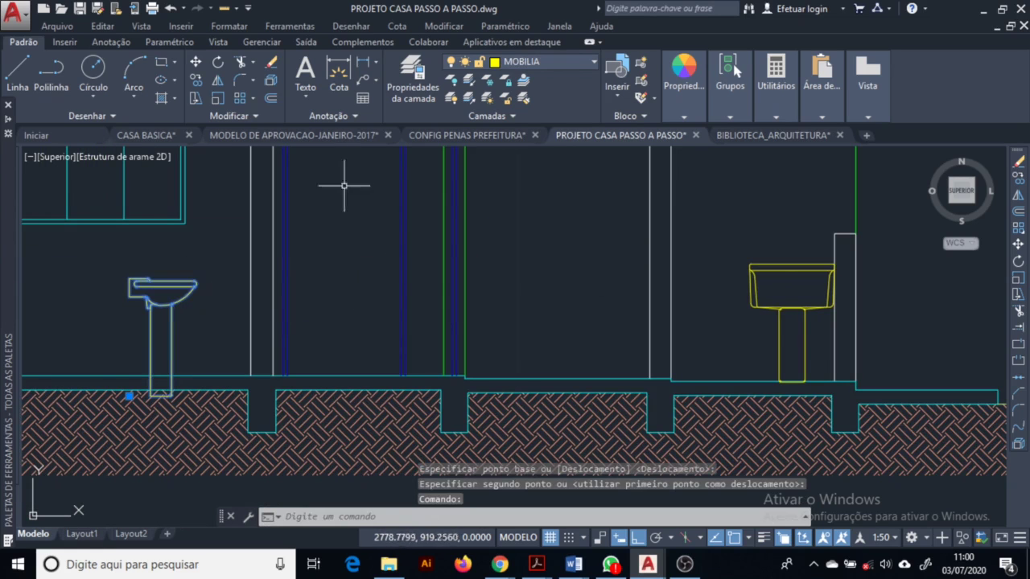
left_click(218, 79)
left_click(119, 281)
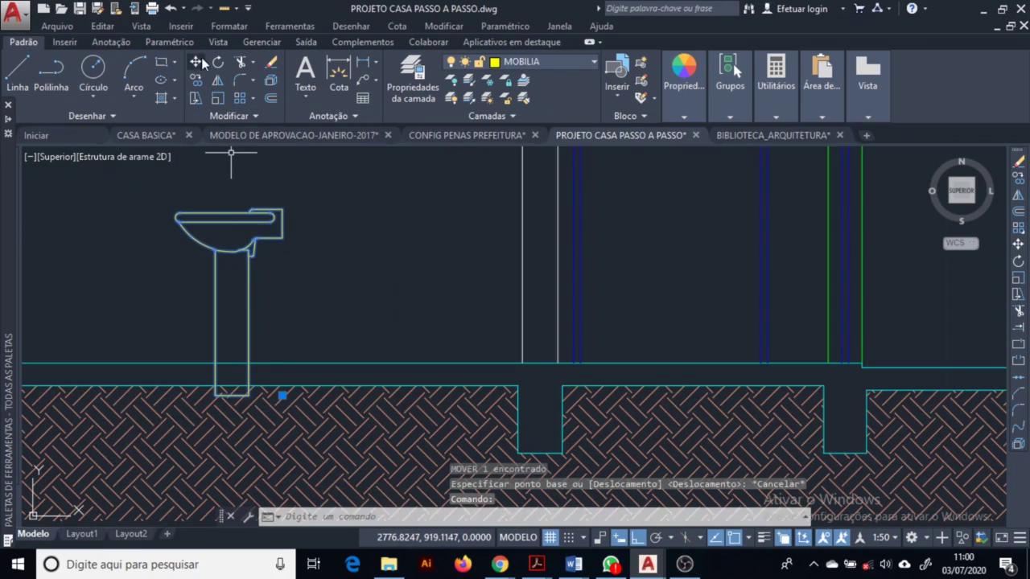
Move the mirrored side-view washbasin into the truss section's bathroom, seating its base on the floor and its back against the laundry partition wall
left_click(198, 63)
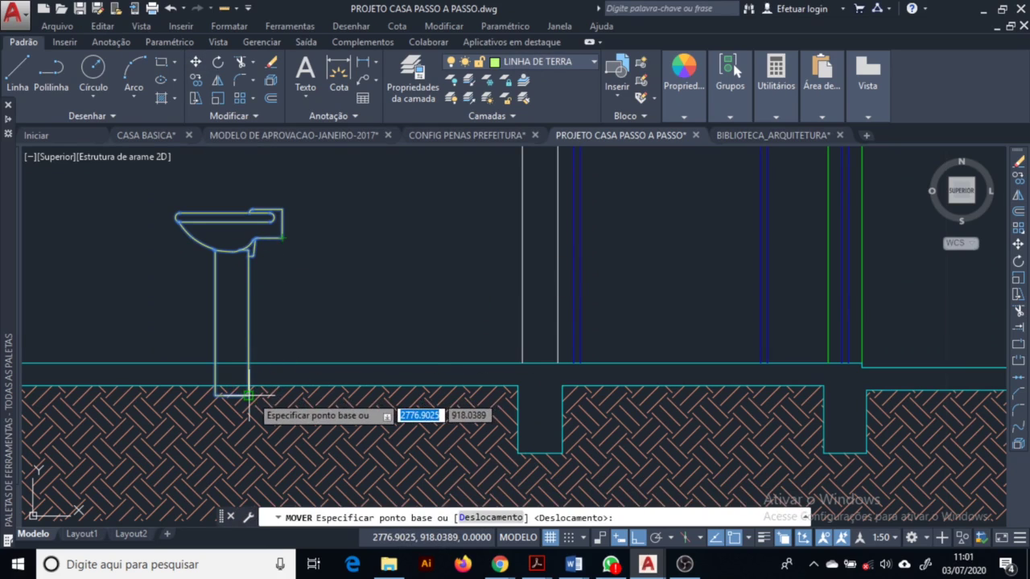
left_click(278, 395)
scroll(398, 351, "down", 5)
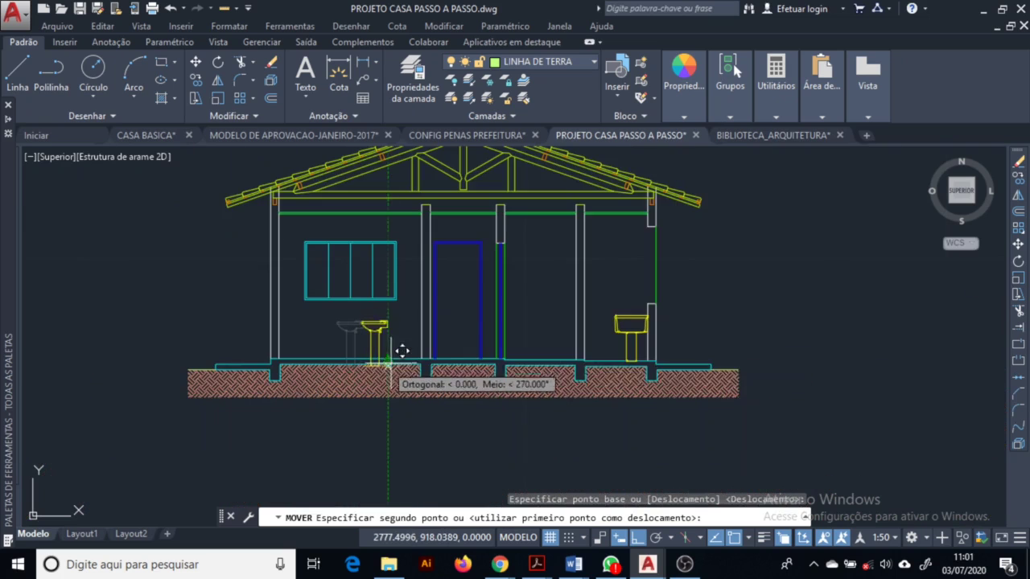
scroll(515, 334, "up", 4)
scroll(563, 394, "down", 2)
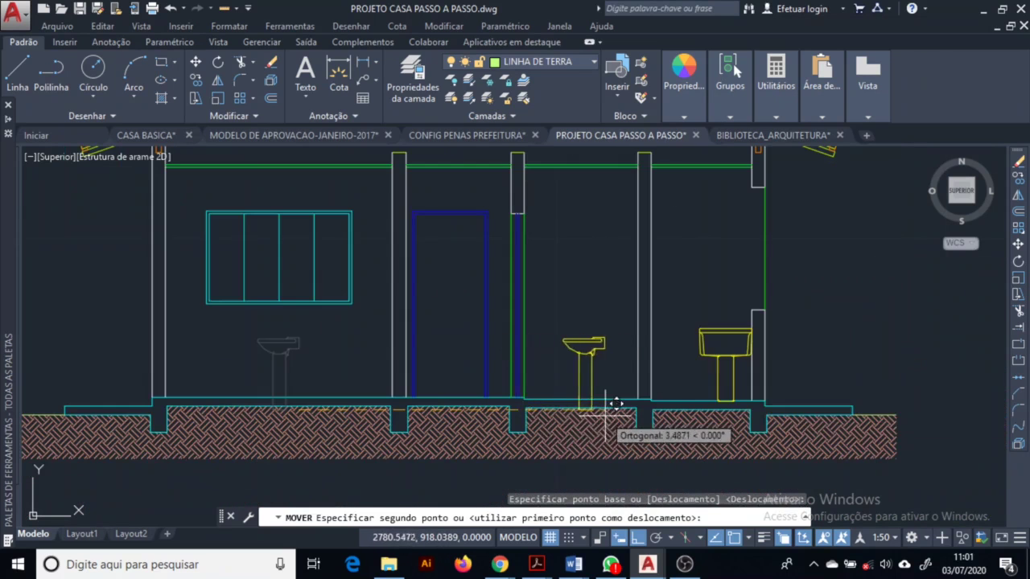
scroll(624, 400, "up", 5)
left_click(662, 369)
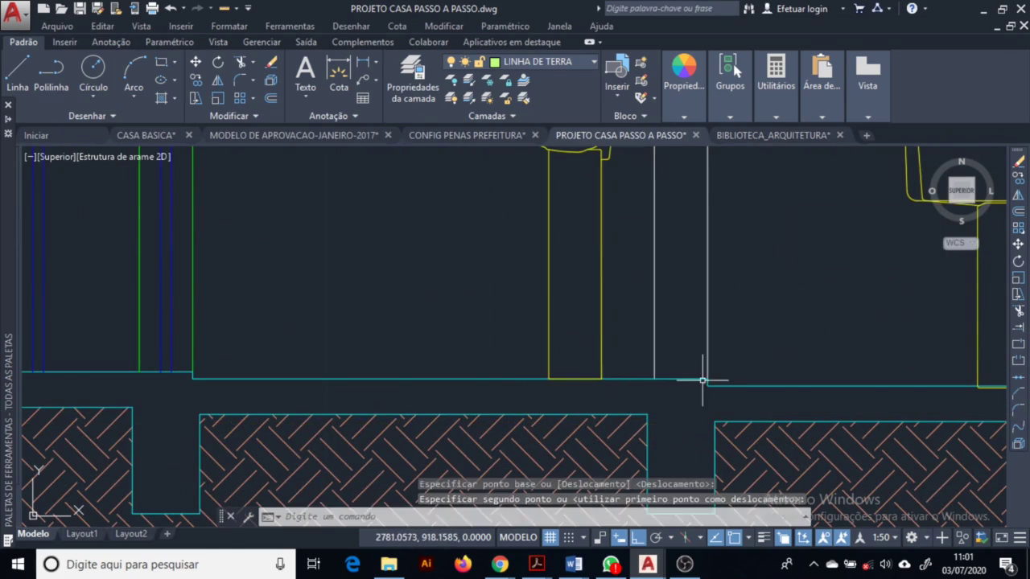
scroll(702, 380, "down", 4)
scroll(611, 334, "down", 2)
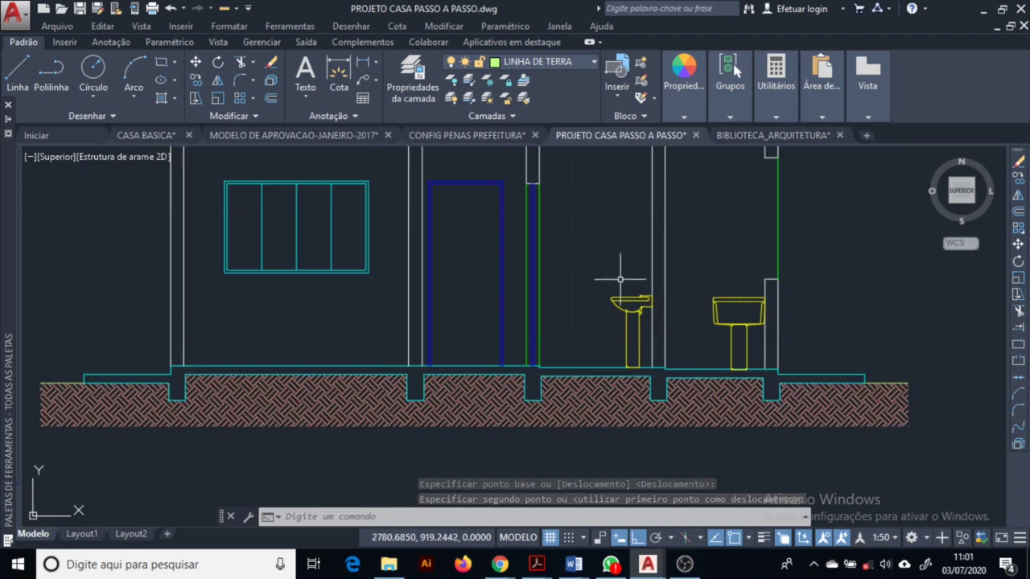
Review the truss section and the longitudinal section together with the cut plans above them
scroll(637, 319, "down", 5)
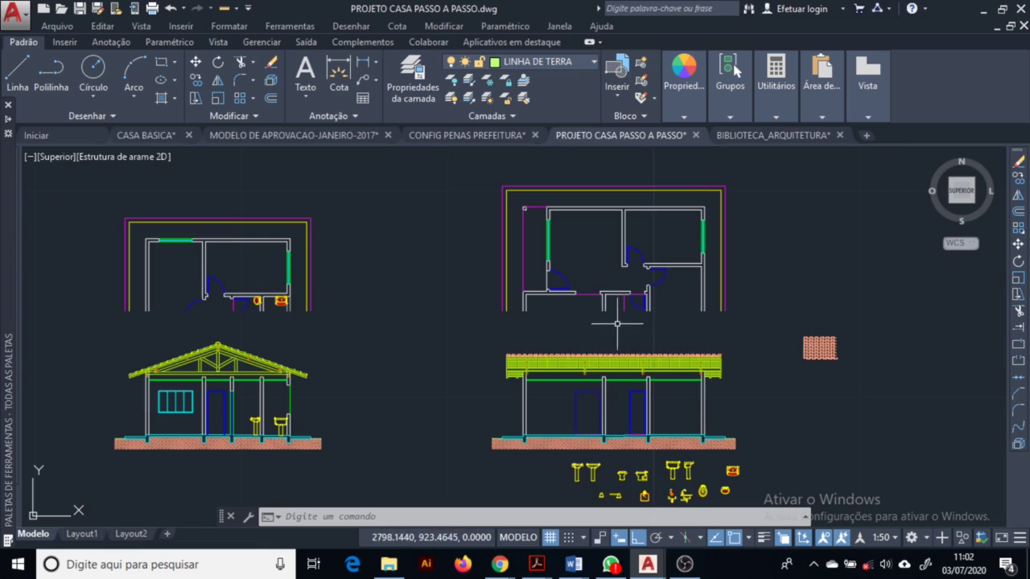
scroll(617, 324, "up", 5)
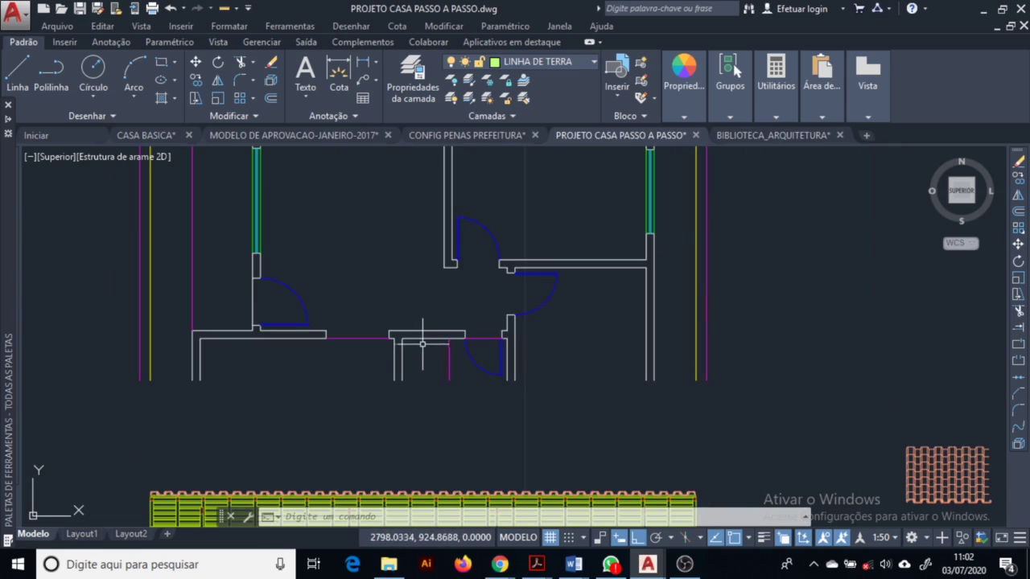
scroll(423, 344, "down", 3)
scroll(400, 218, "up", 5)
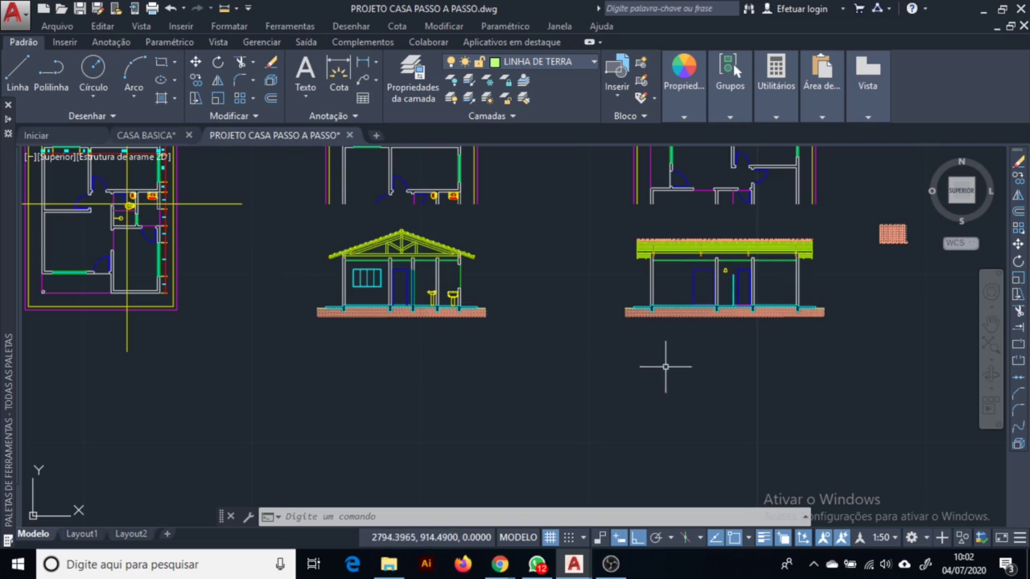
middle_click_drag(516, 389, 439, 374)
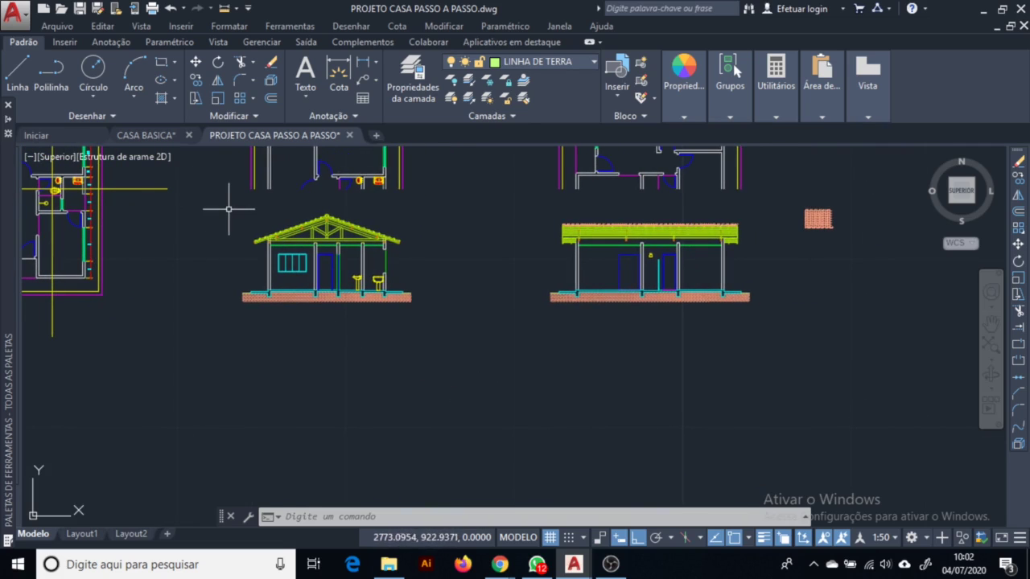
scroll(229, 207, "up", 3)
scroll(511, 241, "up", 2)
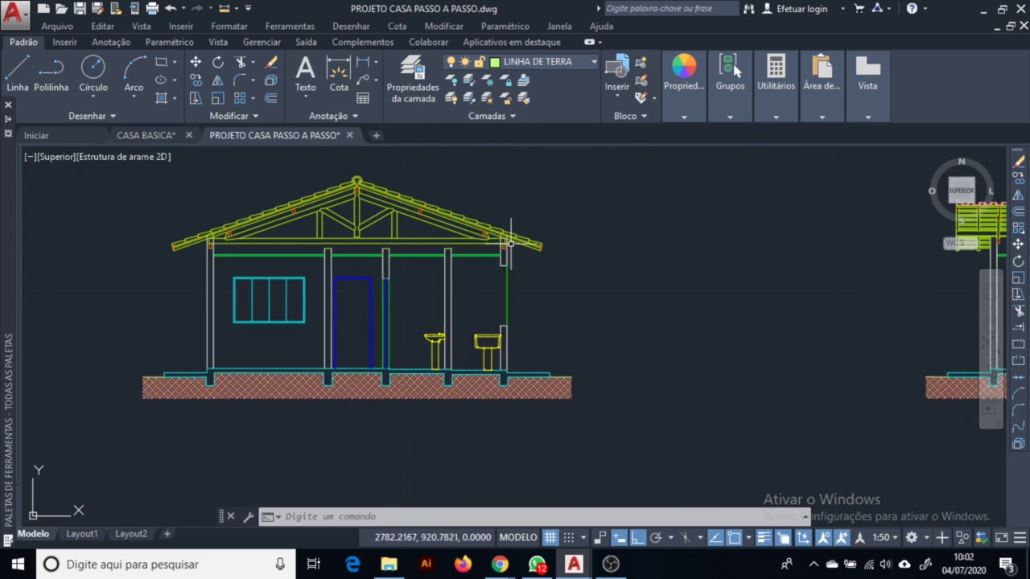
scroll(689, 379, "down", 2)
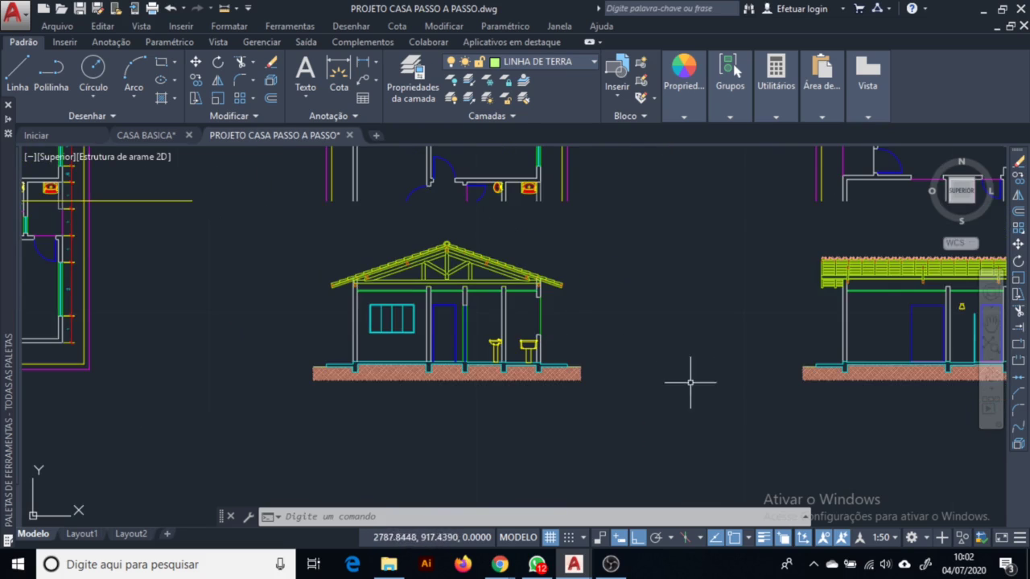
mouse_move(690, 379)
middle_mouse_down()
mouse_move(430, 395)
mouse_move(597, 346)
mouse_move(435, 368)
mouse_move(250, 367)
mouse_move(605, 282)
mouse_move(629, 308)
middle_mouse_up()
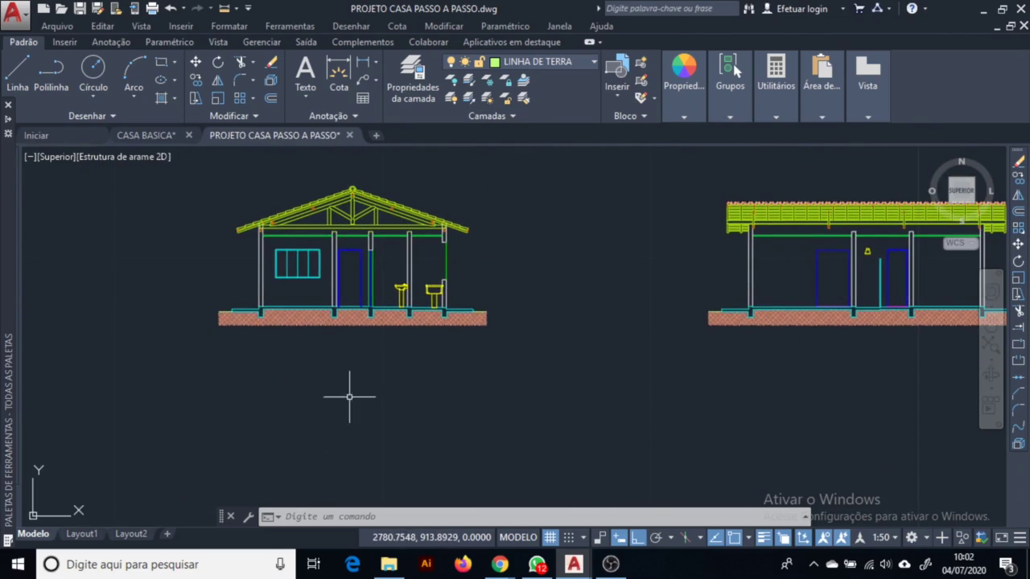
Copy the complete truss section straight down into the empty space below the original
middle_click_drag(349, 397, 503, 398)
left_click(657, 186)
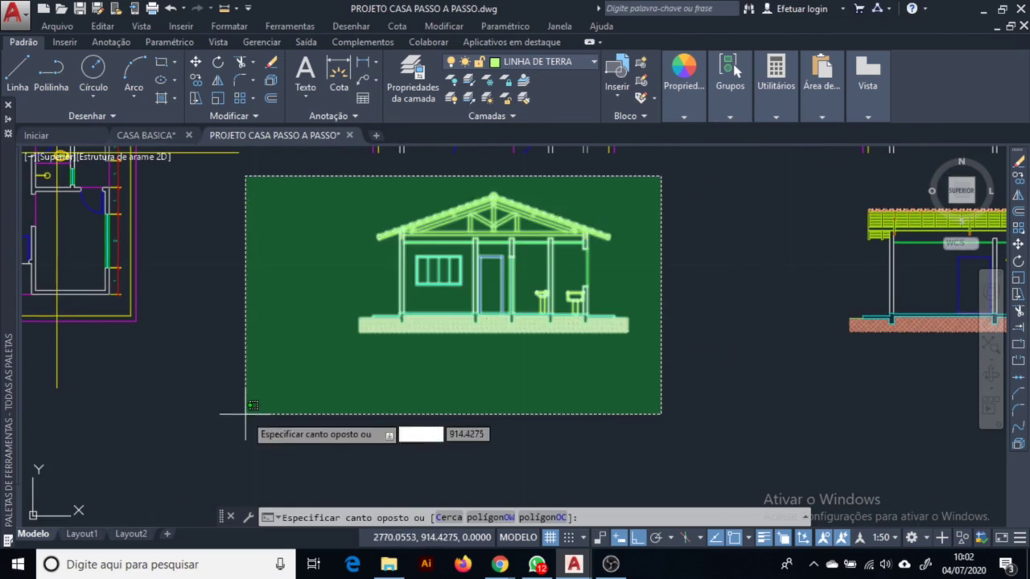
left_click(246, 413)
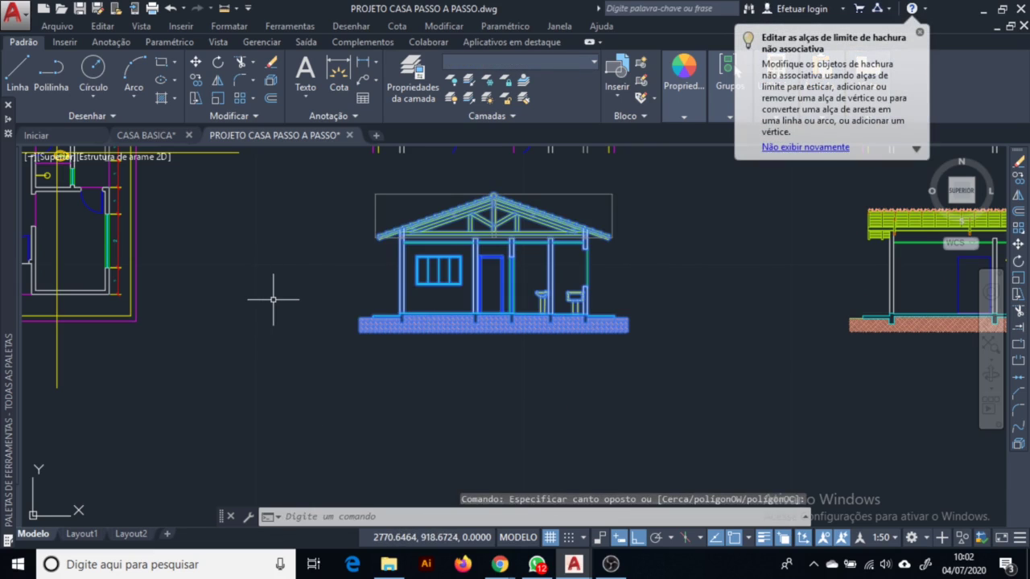
left_click(196, 80)
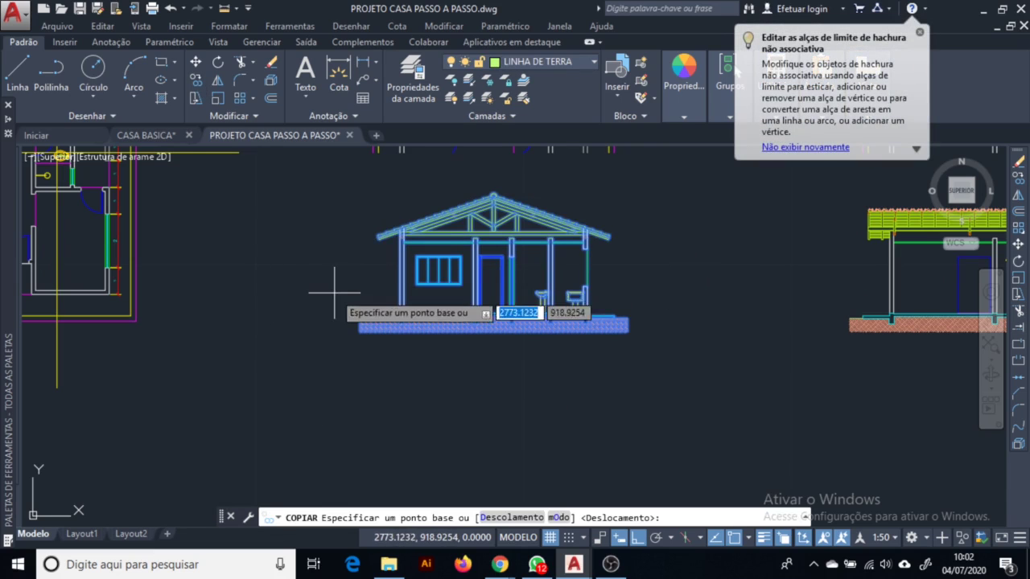
left_click(335, 291)
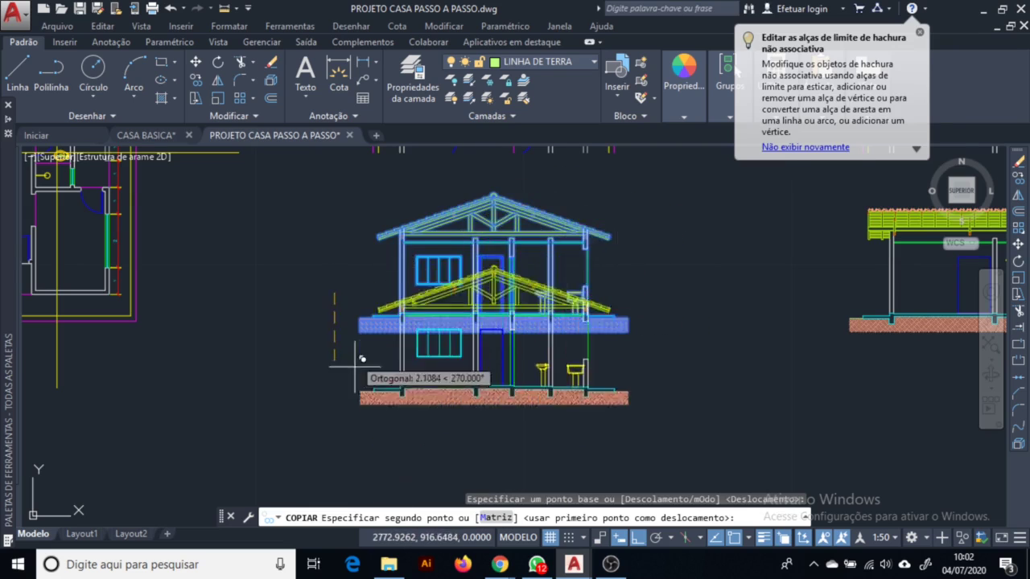
middle_click_drag(364, 356, 357, 269)
left_click(328, 399)
key("Escape")
key("Escape")
Delete the soil hatch, footing outlines and subfloor lines beneath the floor in the lower copy of the truss section
scroll(415, 326, "up", 4)
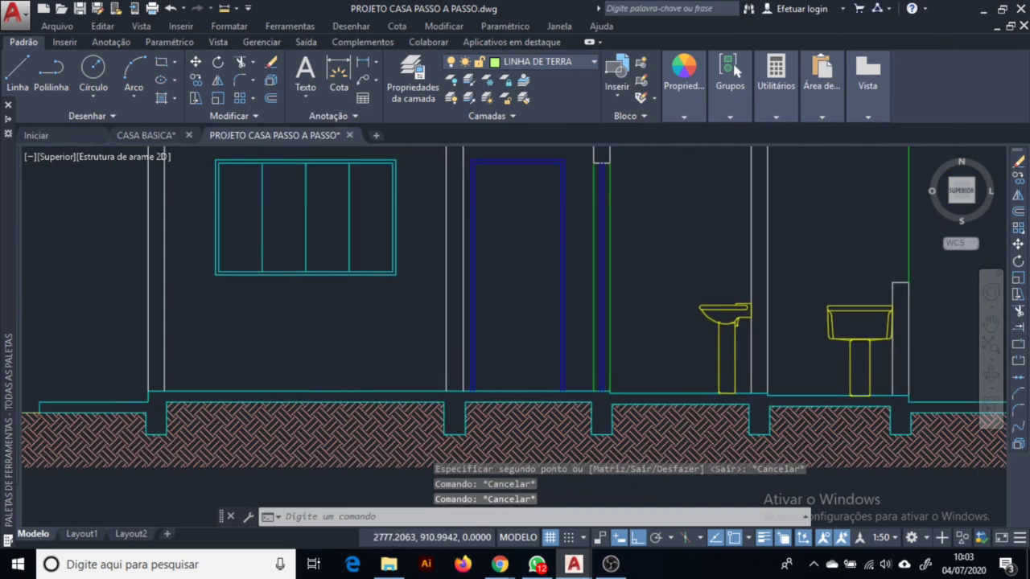
scroll(520, 296, "down", 4)
scroll(490, 397, "down", 3)
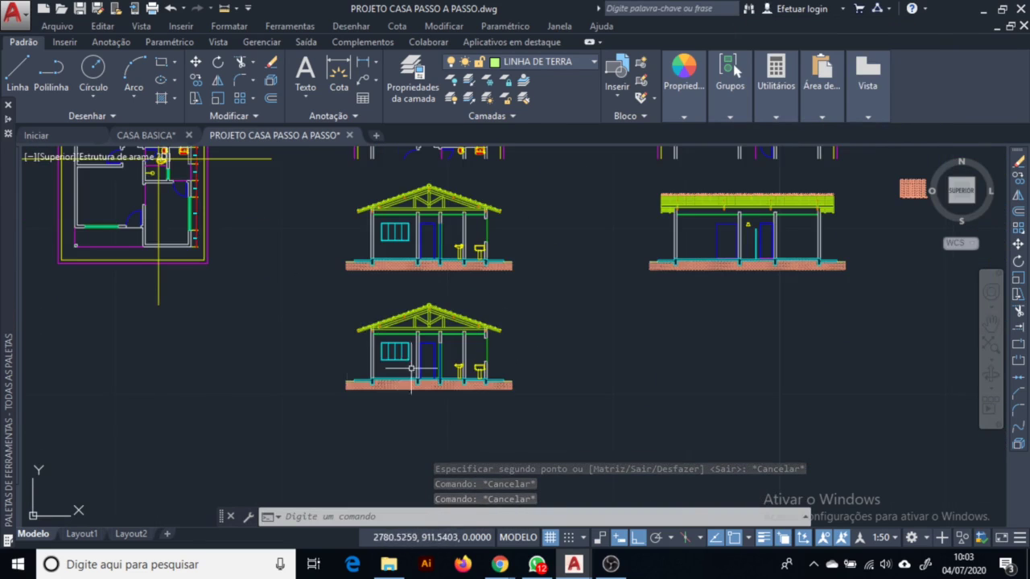
scroll(448, 403, "up", 6)
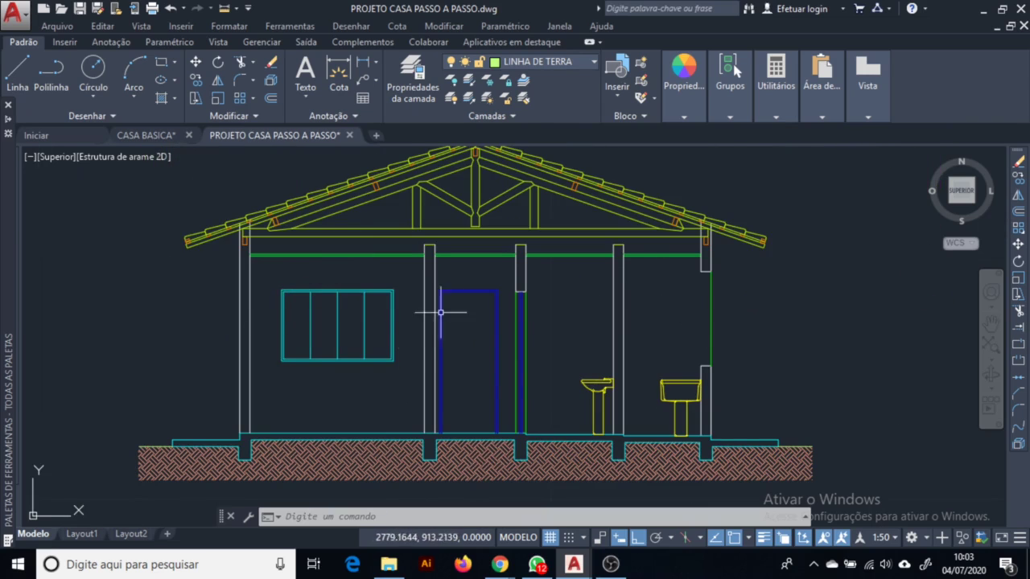
left_click(385, 465)
key("Delete")
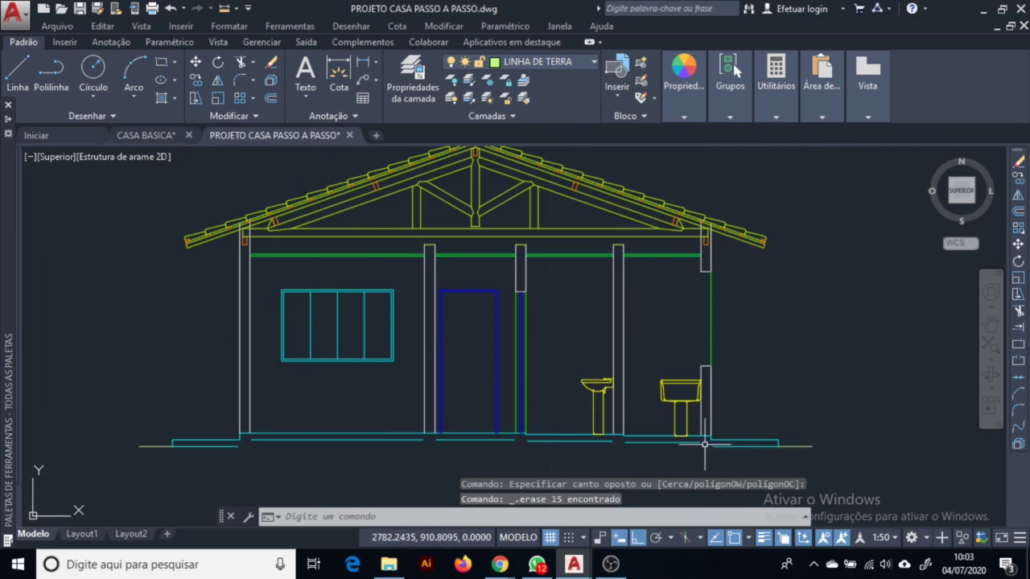
left_click(708, 440)
left_click(251, 487)
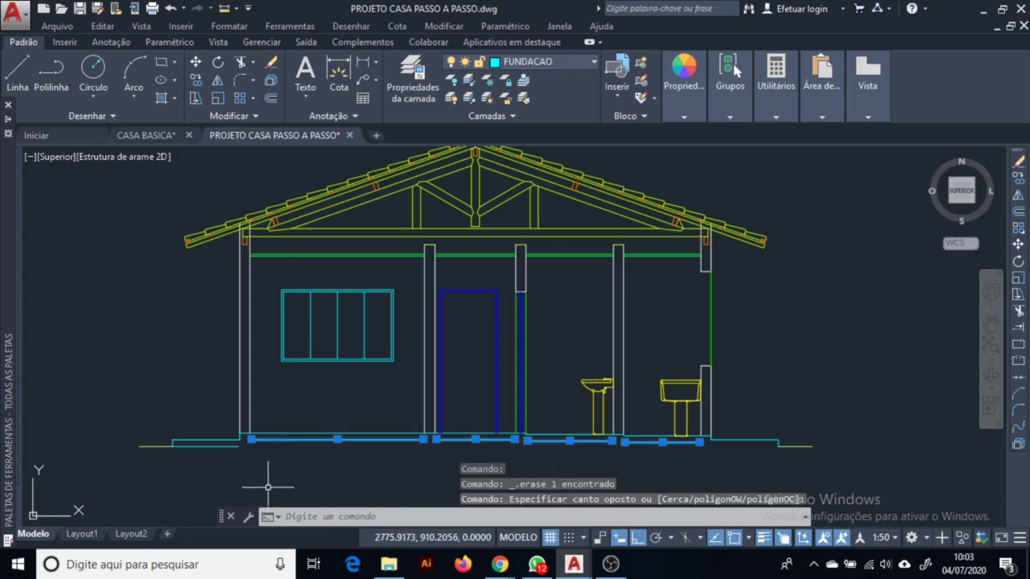
key("Delete")
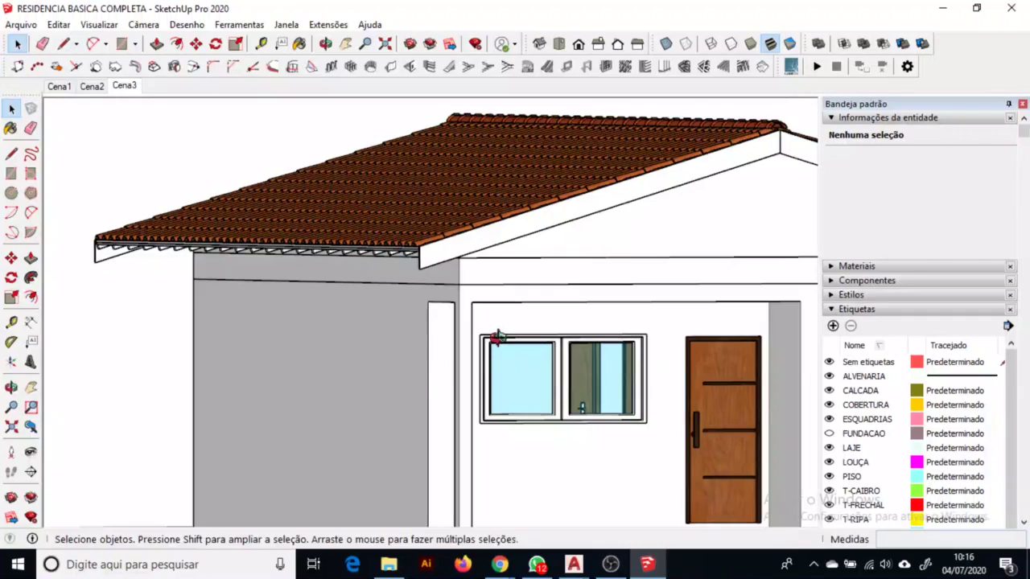
In the SketchUp house model, hide the two front fascia boards inside the roof group and show the front view
mouse_move(499, 336)
middle_mouse_down()
mouse_move(531, 262)
mouse_move(474, 383)
mouse_move(415, 410)
middle_mouse_up()
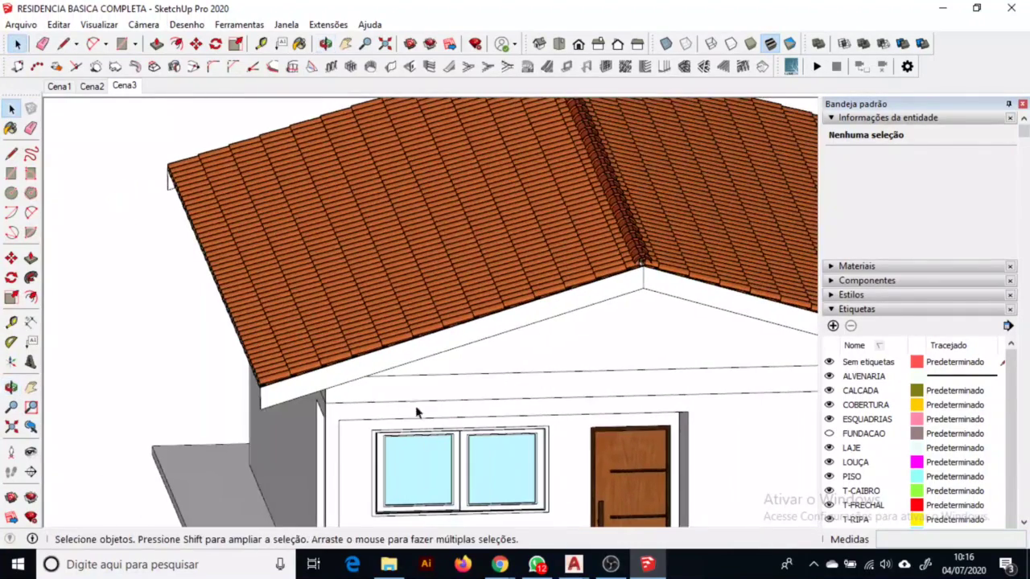
left_click(282, 402)
key("Escape")
mouse_move(459, 373)
middle_mouse_down()
mouse_move(559, 301)
mouse_move(447, 330)
middle_mouse_up()
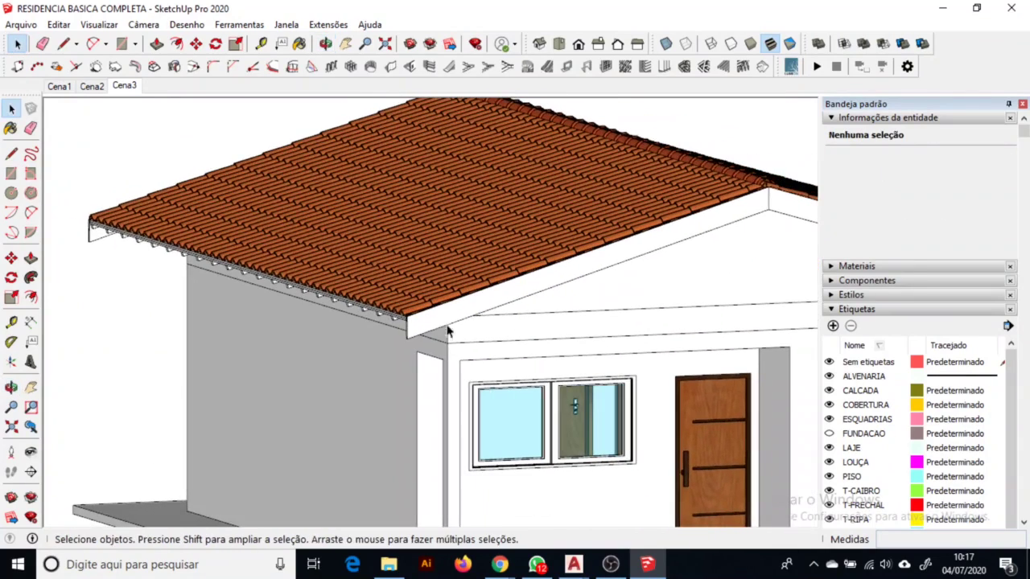
double_click(454, 322)
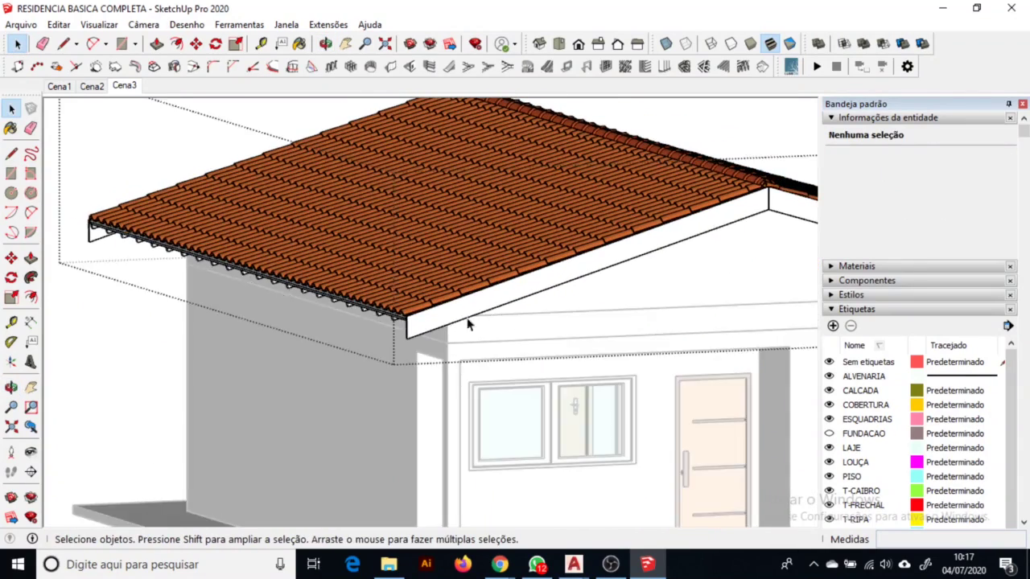
left_click(468, 323)
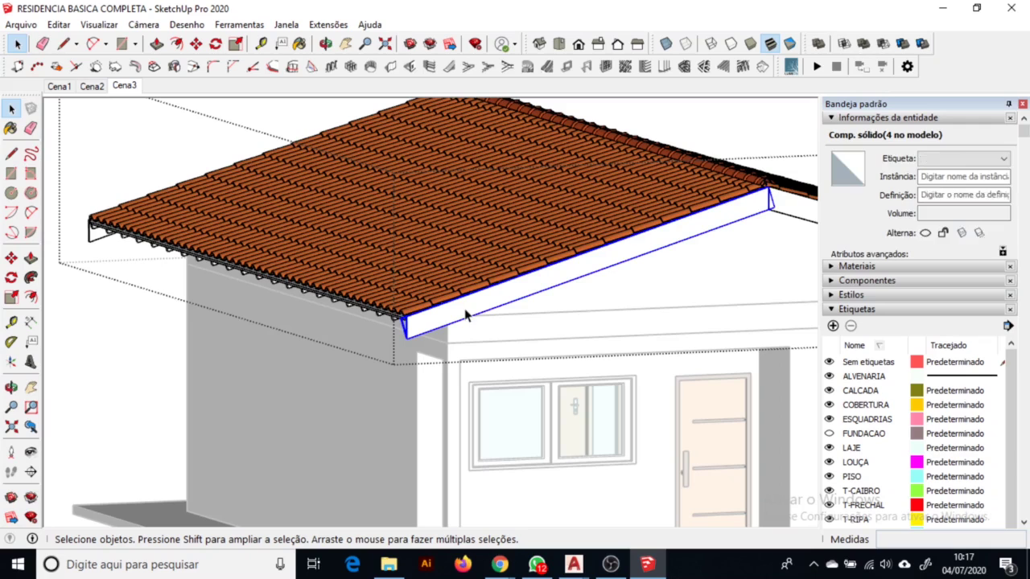
left_click(793, 212, "shift")
right_click(793, 212)
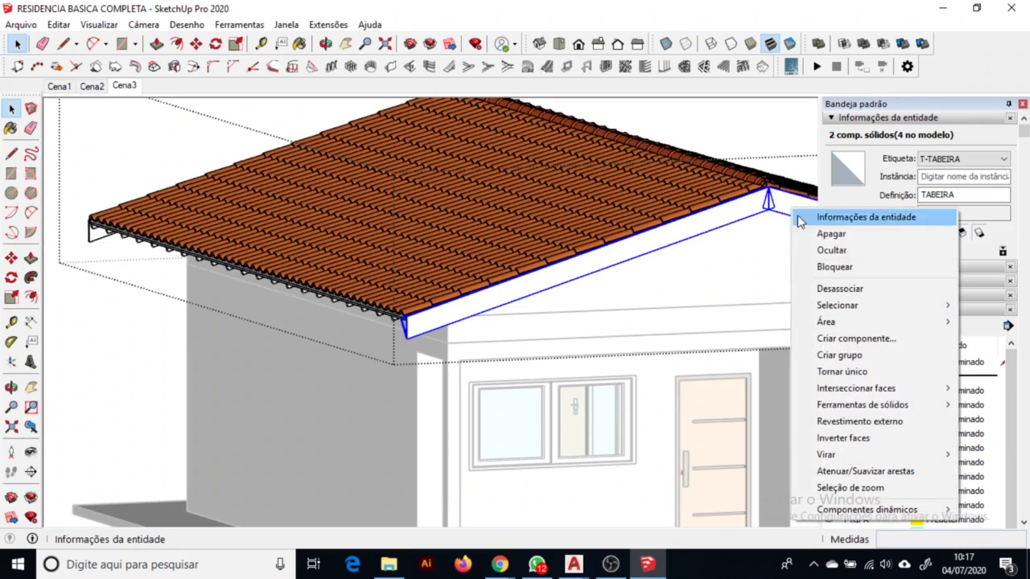
left_click(829, 251)
key("F2")
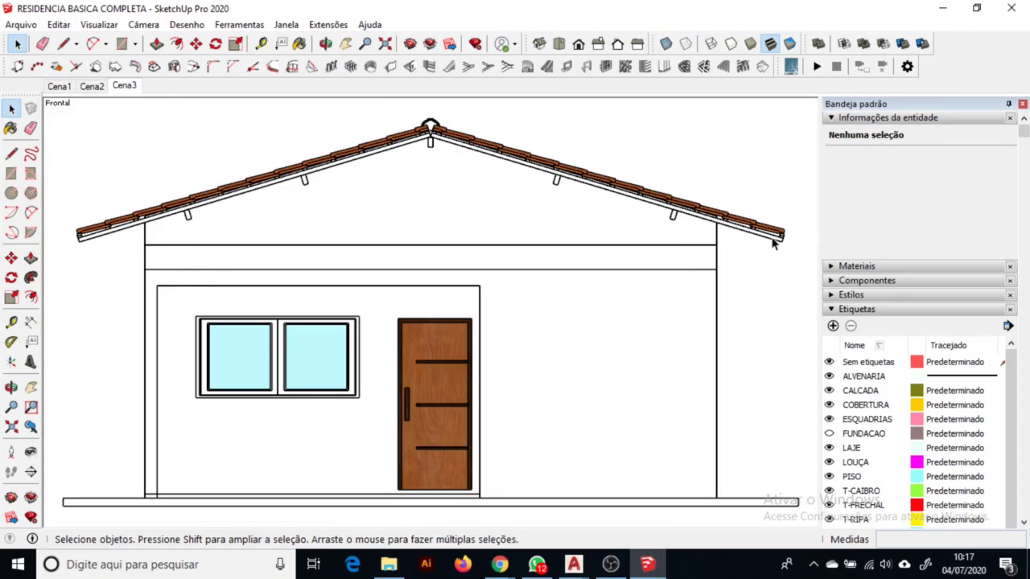
Undo the hiding of the roof's two front fascia boards in the house model
key("ctrl+z")
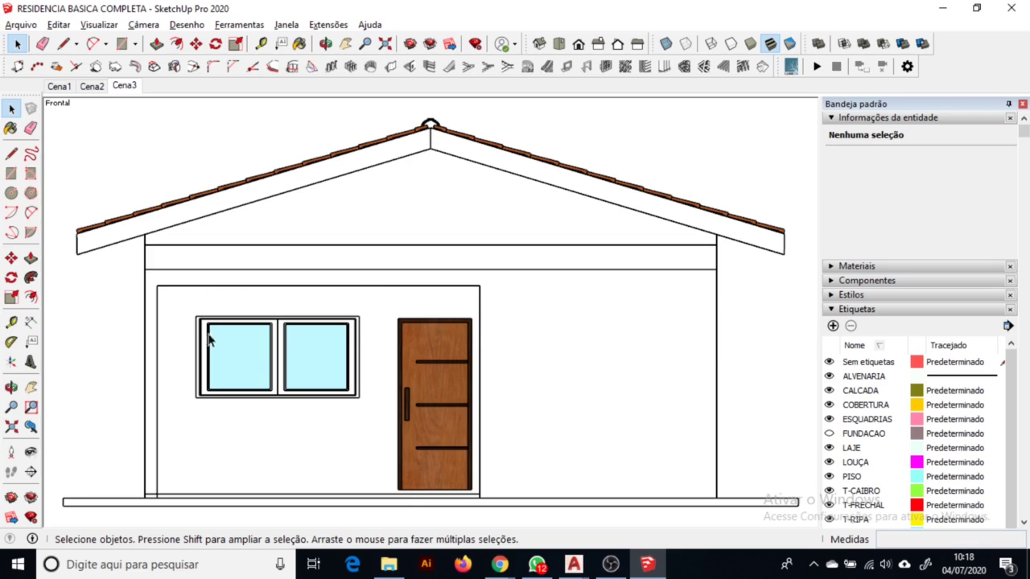
middle_click_drag(208, 340, 439, 279)
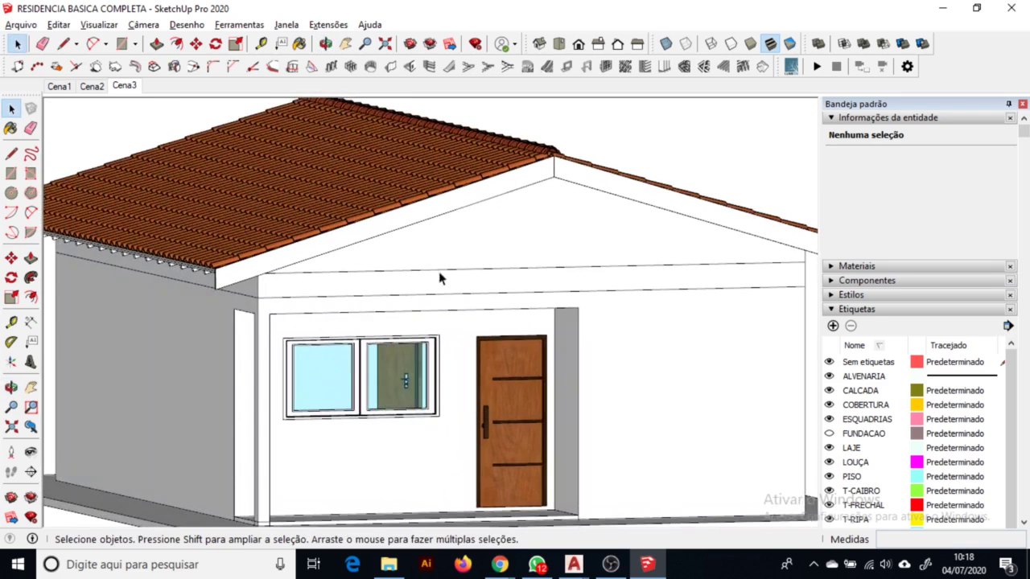
scroll(442, 245, "down", 2)
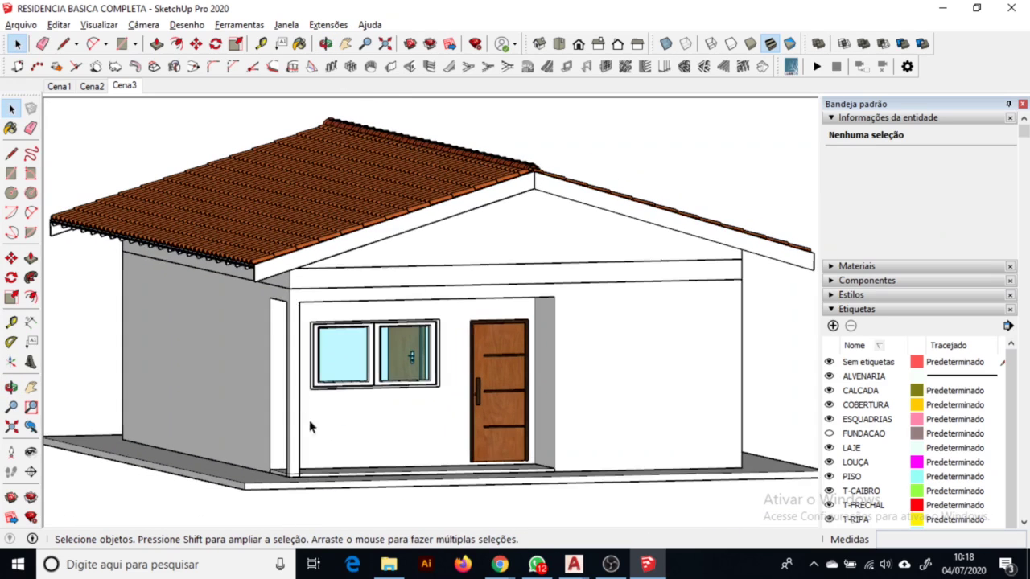
Switch back to AutoCAD and copy the simplified house elevation outline horizontally to the right of the original
key("alt+Tab")
scroll(322, 334, "up", 1)
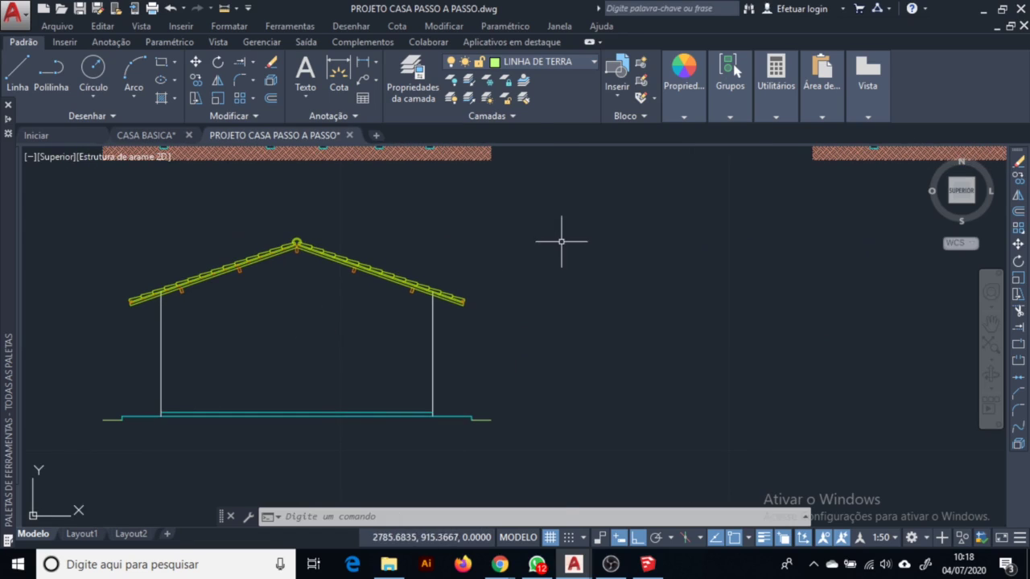
left_click(597, 211)
left_click(66, 485)
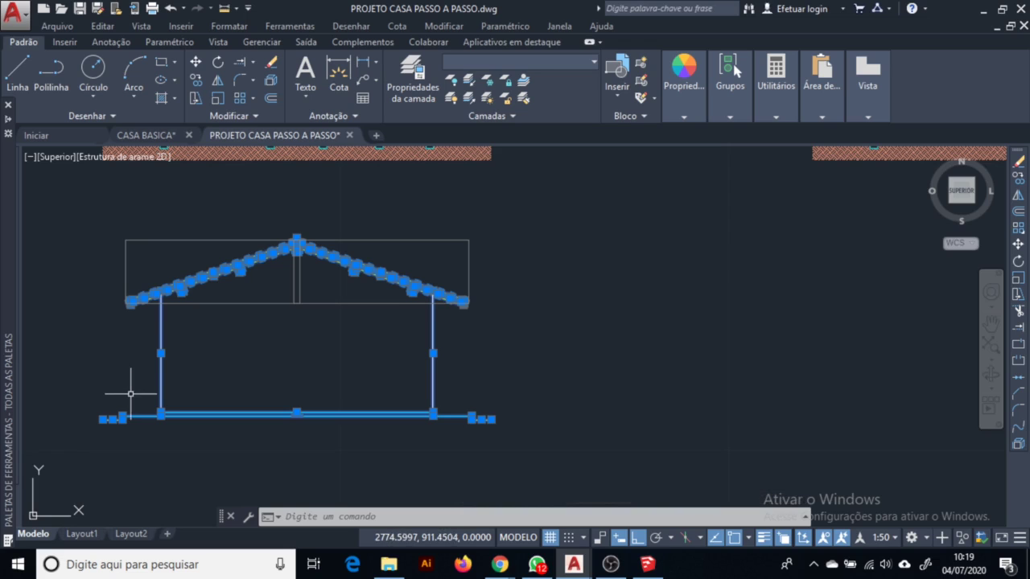
left_click(195, 81)
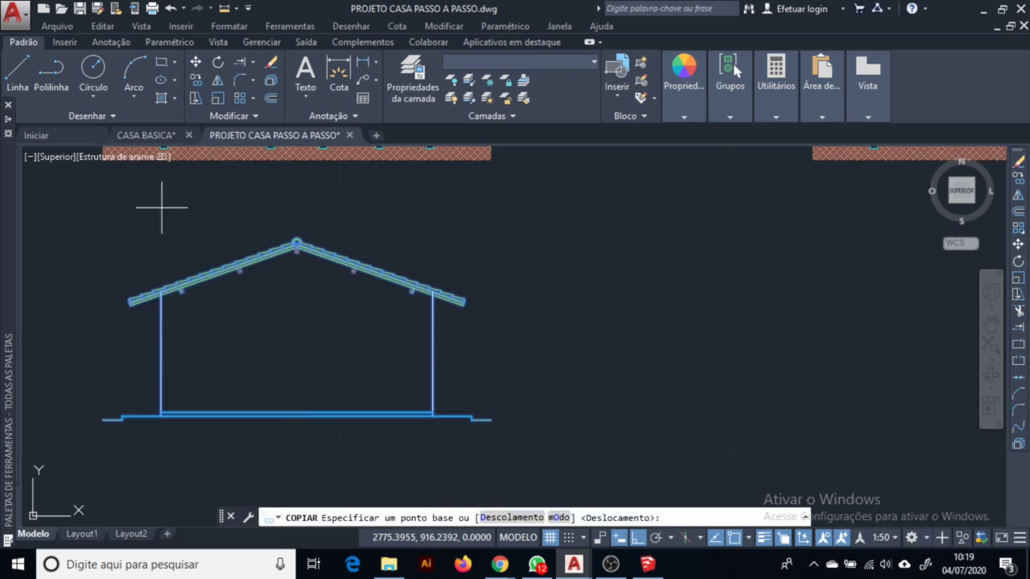
left_click(69, 425)
left_click(563, 425)
key("Escape")
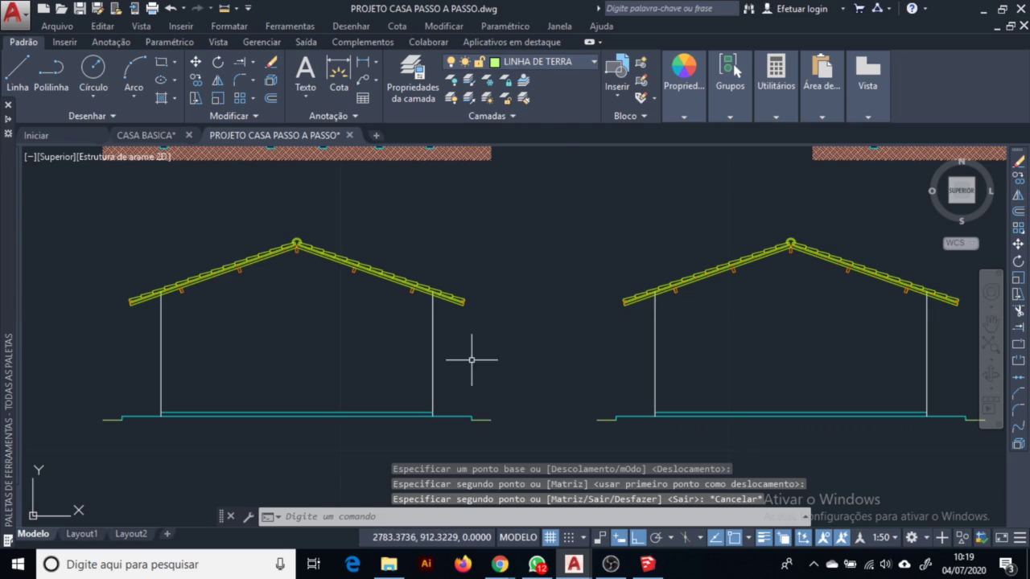
Move the original house elevation outline beneath the floor plan, aligning its right wall with the plan's outer right wall
scroll(736, 373, "down", 2)
mouse_move(471, 324)
middle_mouse_down()
mouse_move(517, 418)
mouse_move(533, 426)
middle_mouse_up()
middle_click_drag(230, 233, 392, 435)
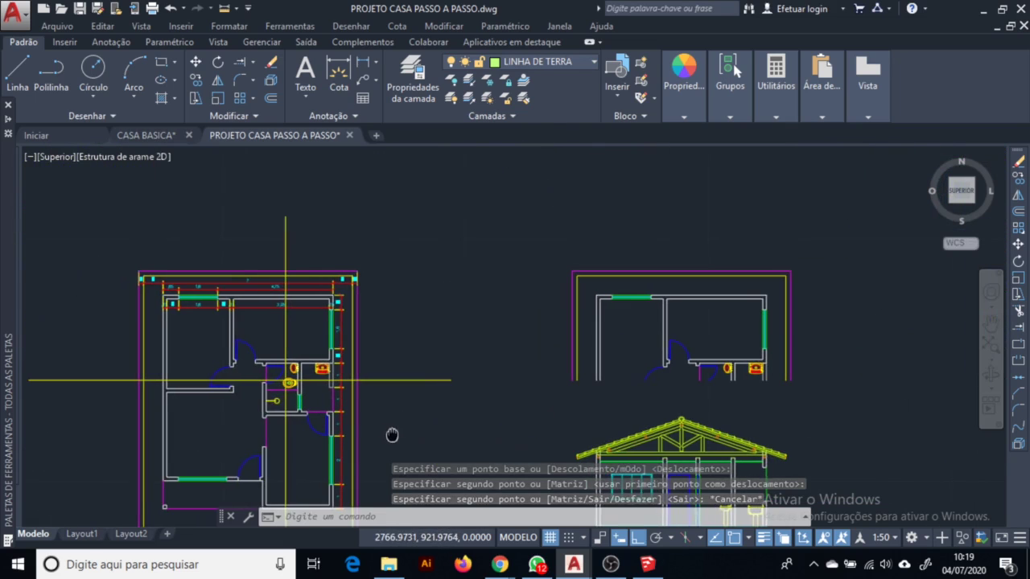
middle_click_drag(510, 386, 473, 100)
left_click(792, 451)
left_click(499, 282)
left_click(196, 62)
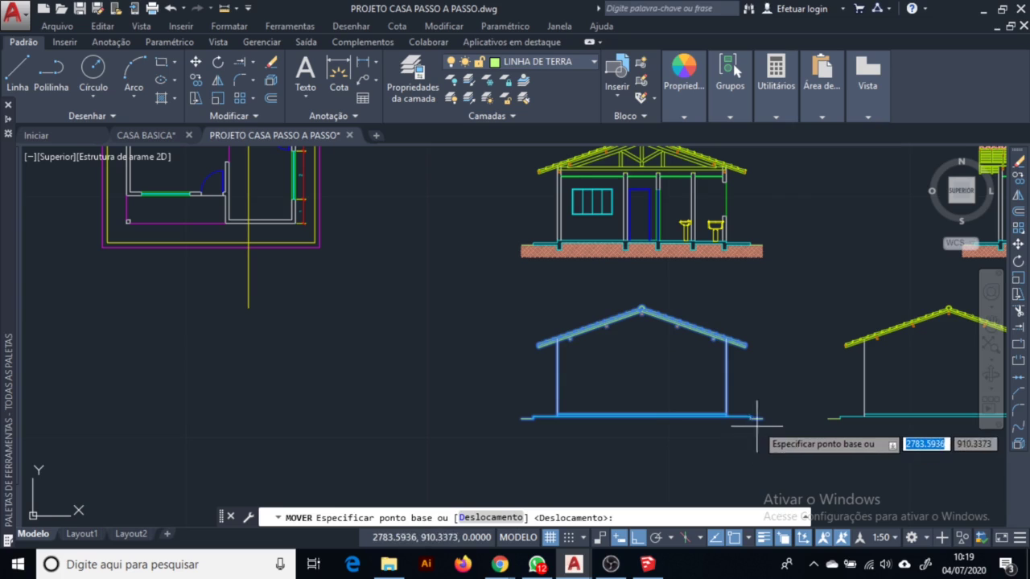
scroll(722, 413, "up", 6)
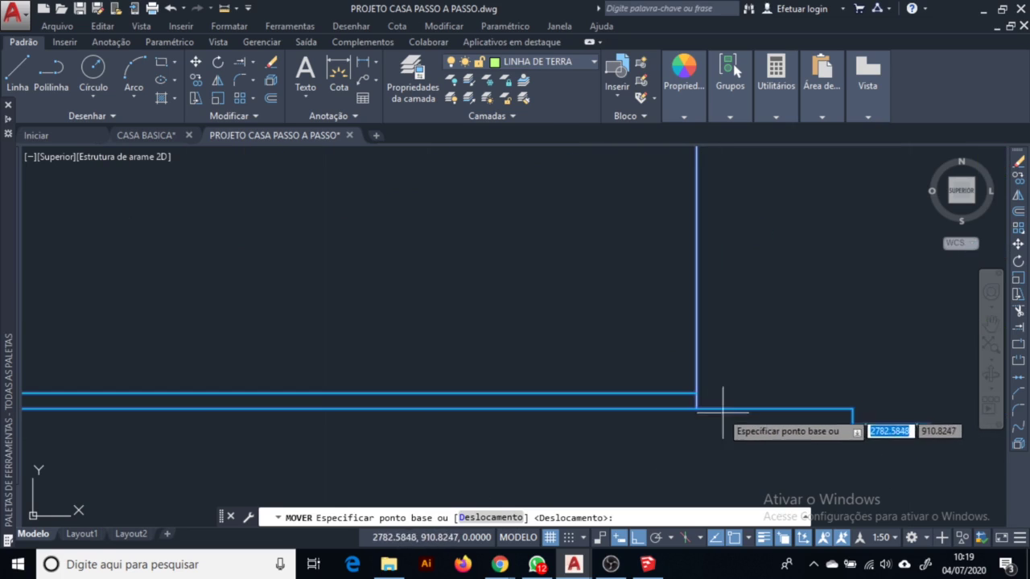
left_click(722, 413)
scroll(395, 395, "down", 6)
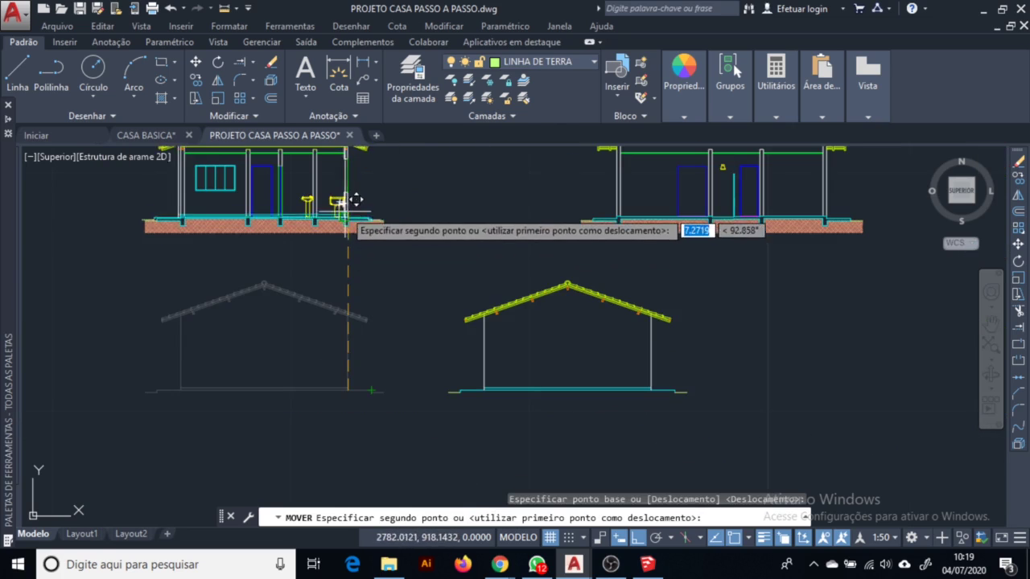
scroll(361, 202, "up", 6)
scroll(620, 285, "down", 6)
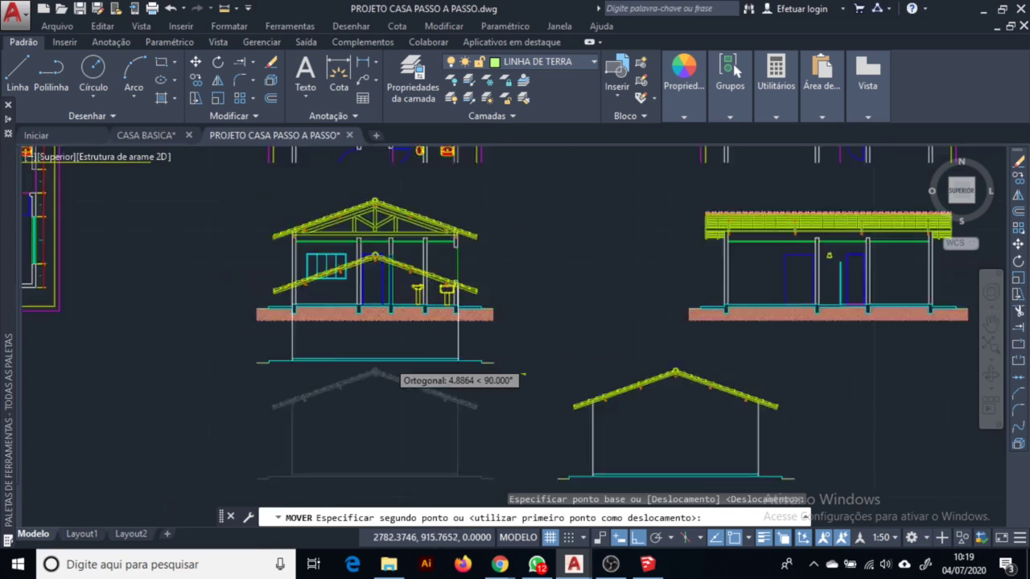
scroll(299, 338, "down", 6)
scroll(306, 322, "up", 6)
scroll(333, 395, "down", 6)
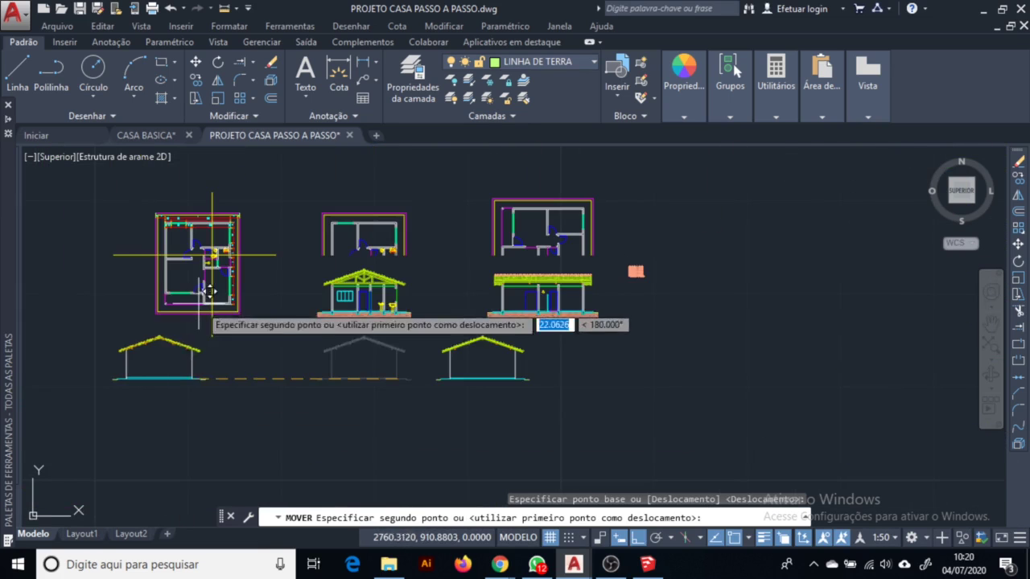
scroll(221, 298, "up", 8)
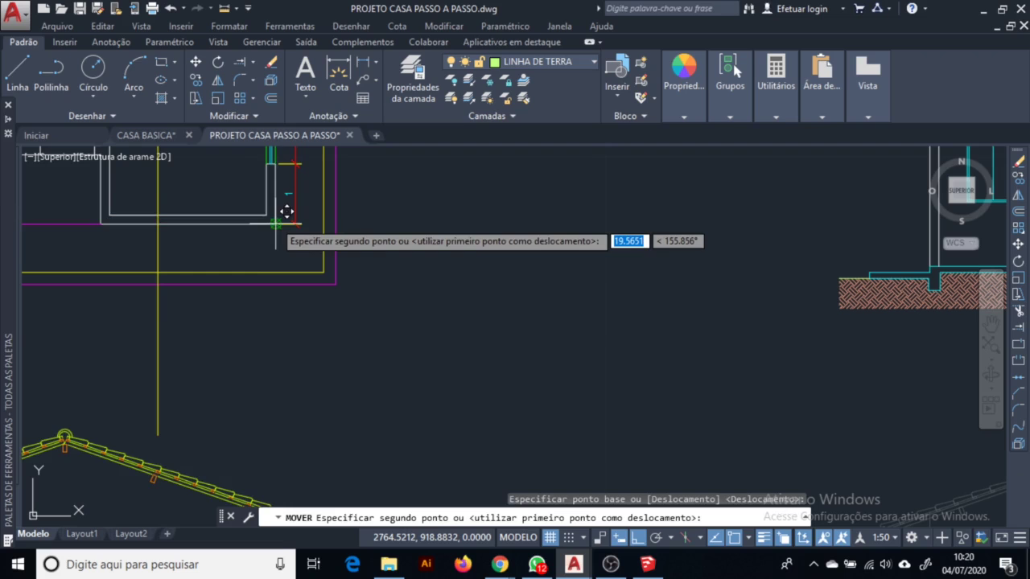
scroll(285, 306, "down", 3)
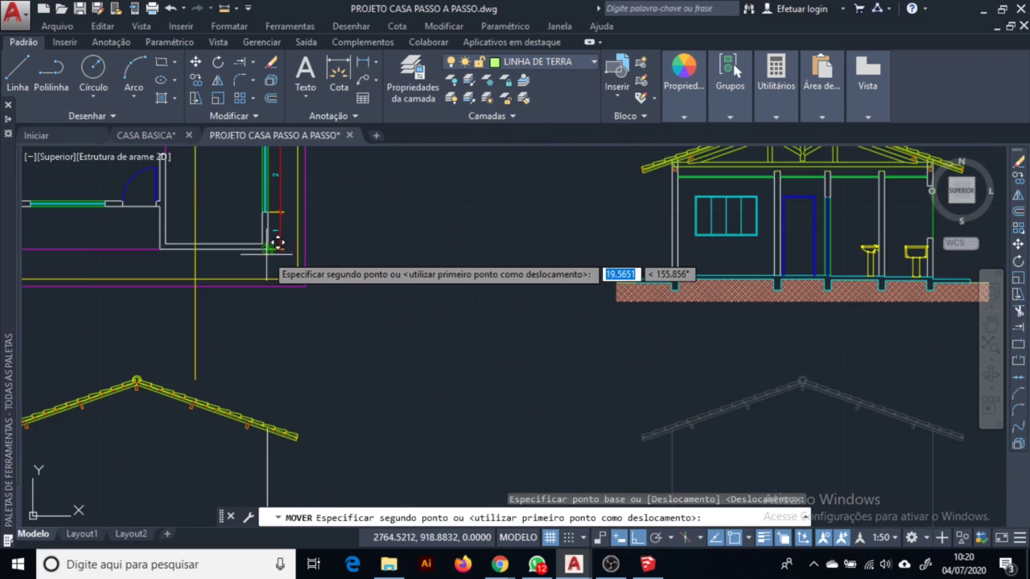
left_click(269, 346)
Project vertical construction lines from the plan's front wall, window and door edges down through the elevation outline
scroll(519, 354, "down", 6)
scroll(486, 382, "up", 4)
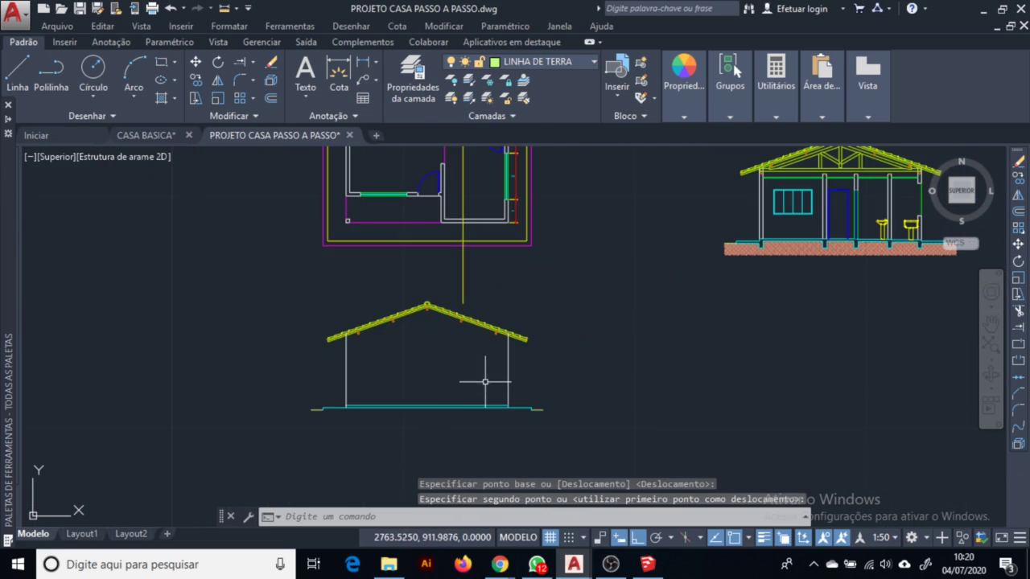
left_click(89, 116)
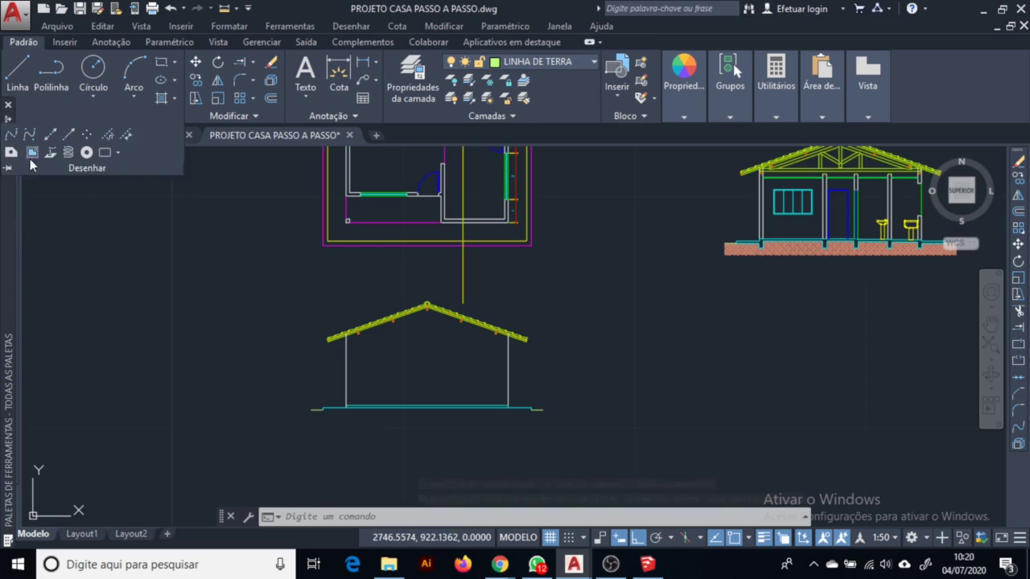
left_click(33, 136)
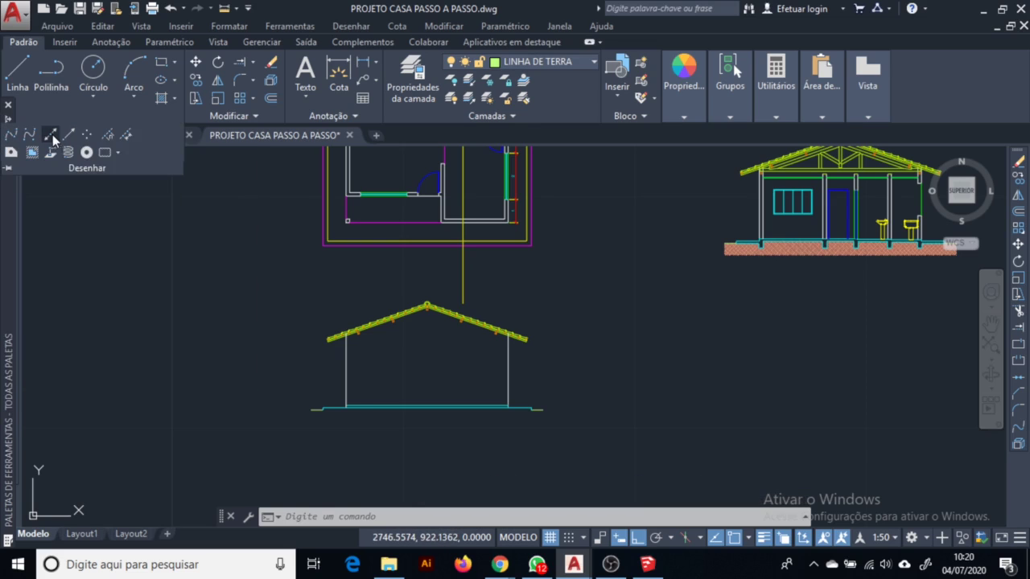
scroll(346, 220, "up", 6)
left_click(349, 232)
left_click(350, 306)
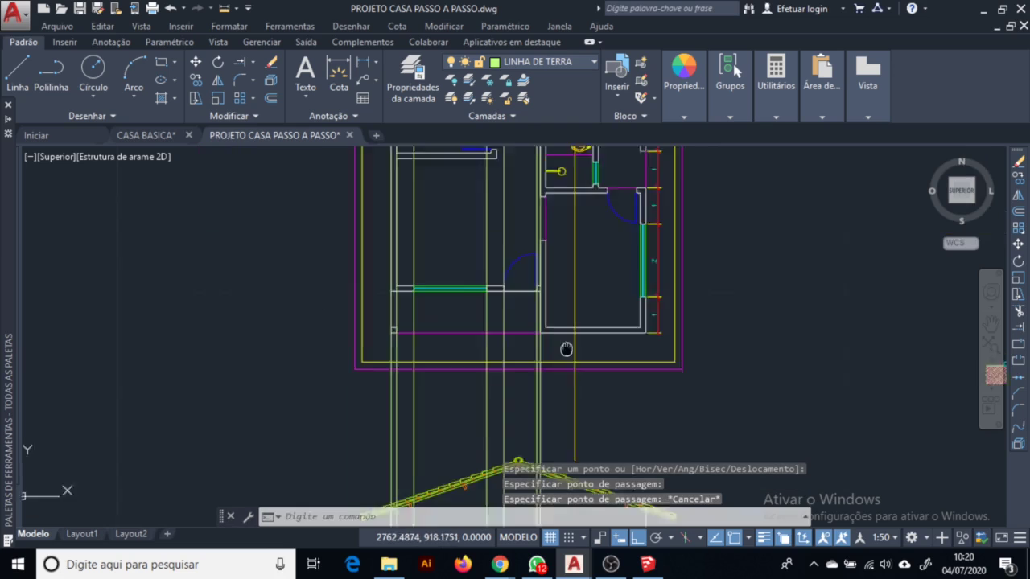
Delete the construction line that coincides with the elevation's left outer wall
mouse_move(566, 348)
middle_mouse_down()
mouse_move(460, 310)
mouse_move(460, 295)
middle_mouse_up()
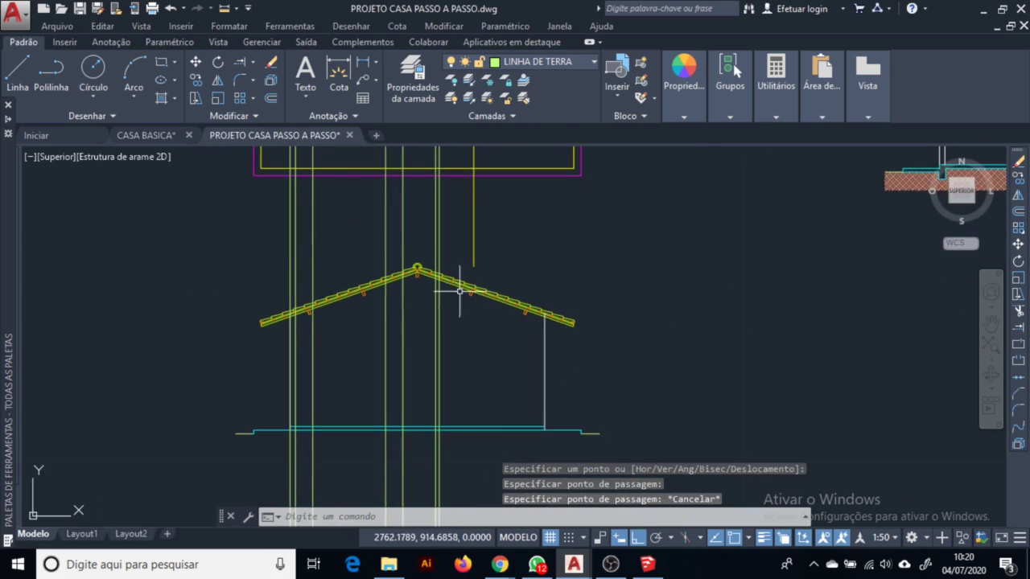
middle_click_drag(457, 427, 473, 300)
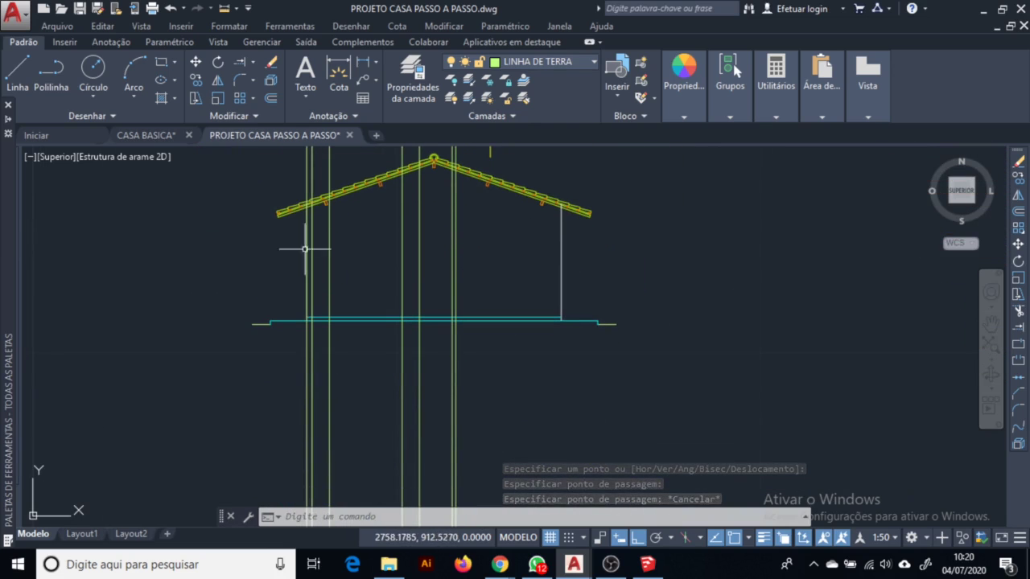
left_click(306, 354)
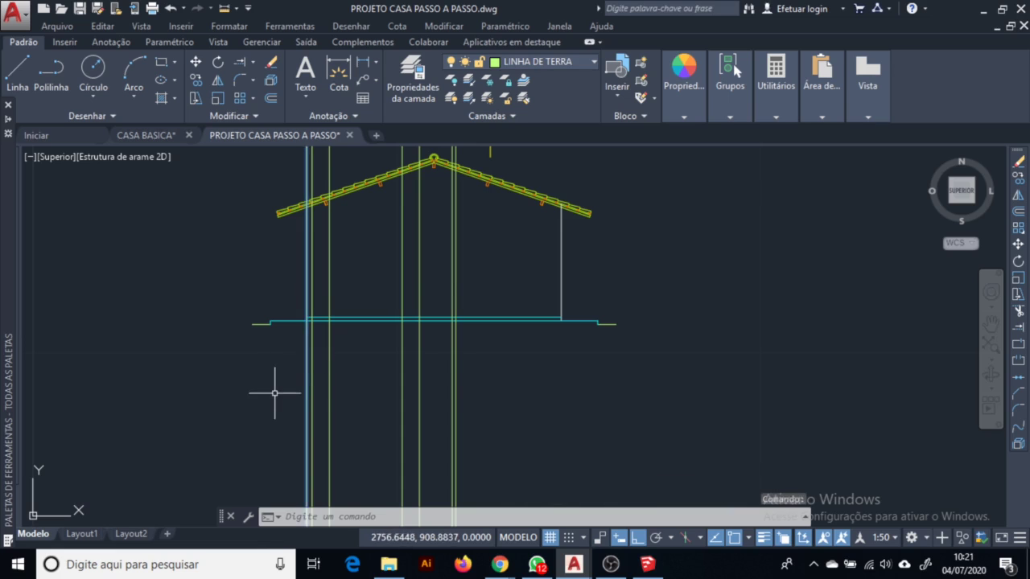
key("Delete")
Offset the upper floor line of the elevation downward by 0.05
middle_click_drag(448, 303, 465, 460)
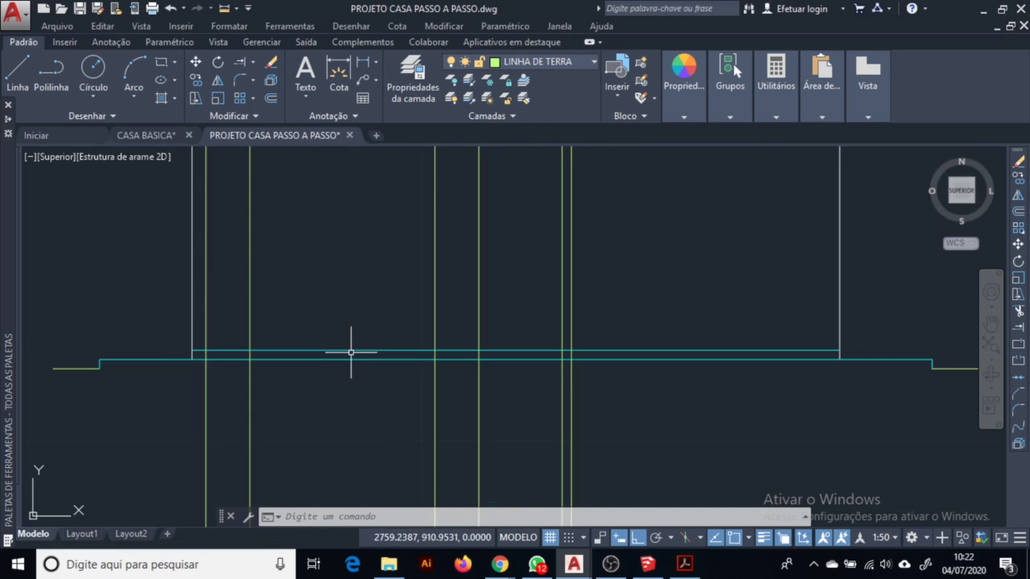
scroll(328, 368, "up", 2)
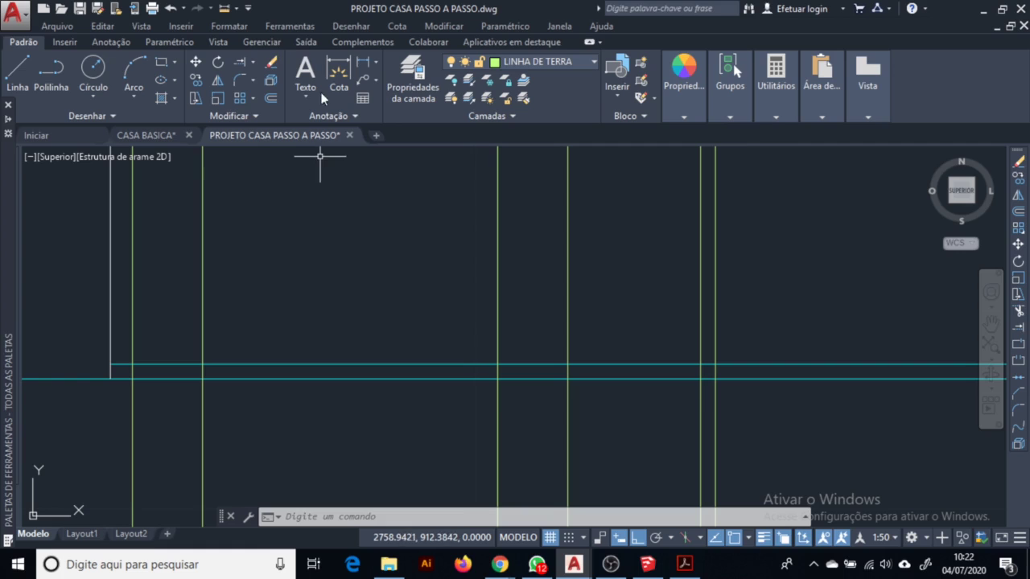
left_click(196, 80)
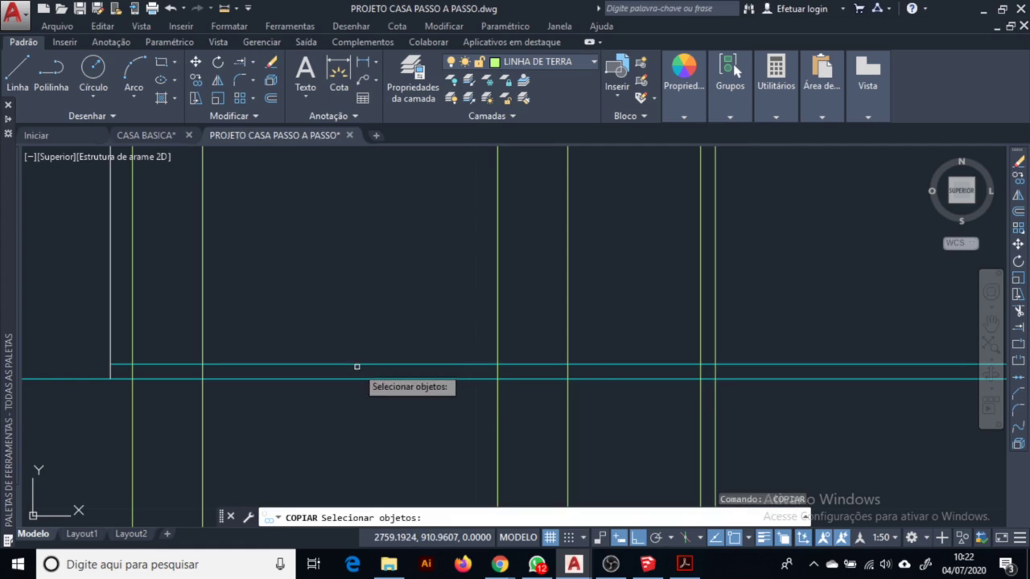
key("Escape")
type("o")
key("Return")
type(".05")
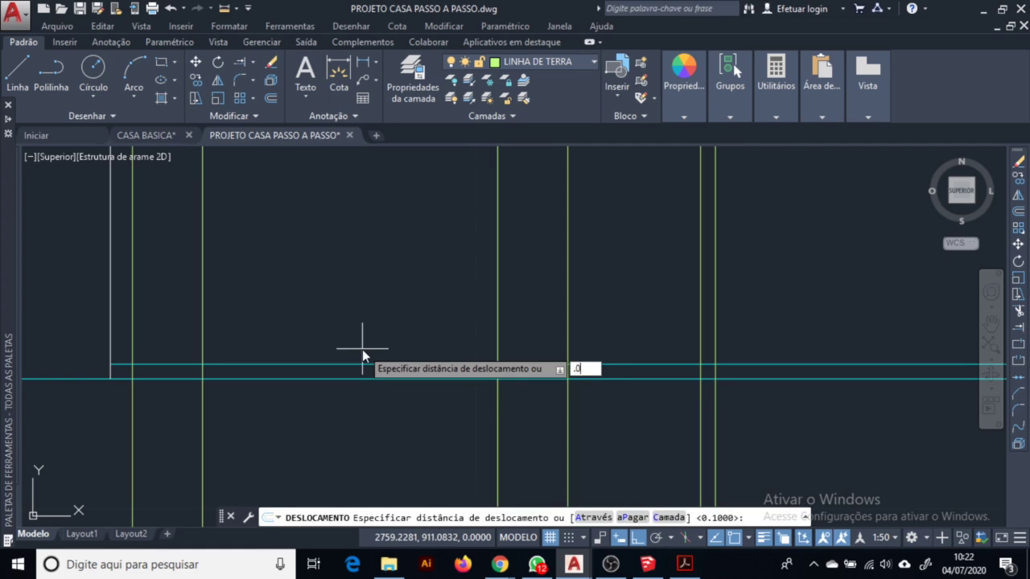
key("Return")
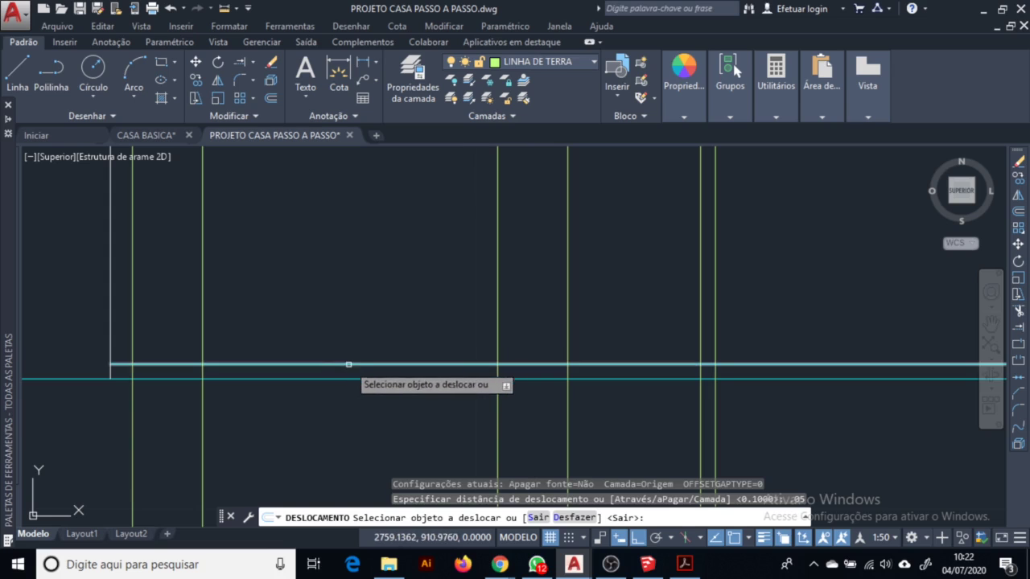
left_click(345, 364)
left_click(356, 414)
key("Escape")
Trim off the parts of the vertical construction lines that extend below the elevation's base line
scroll(400, 413, "down", 5)
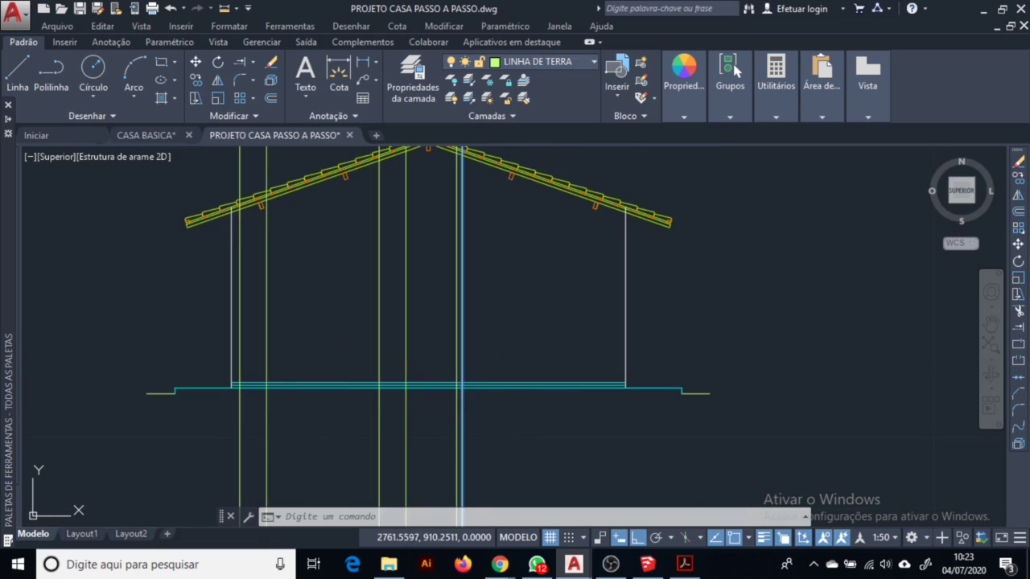
key("Escape")
left_click(251, 62)
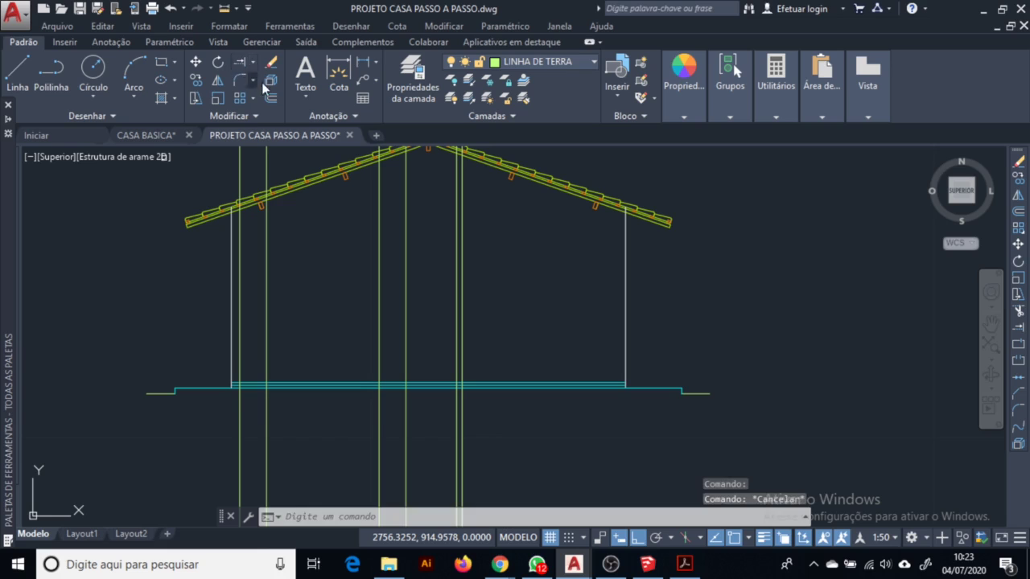
left_click(261, 82)
left_click(453, 423)
left_click(384, 391)
key("Escape")
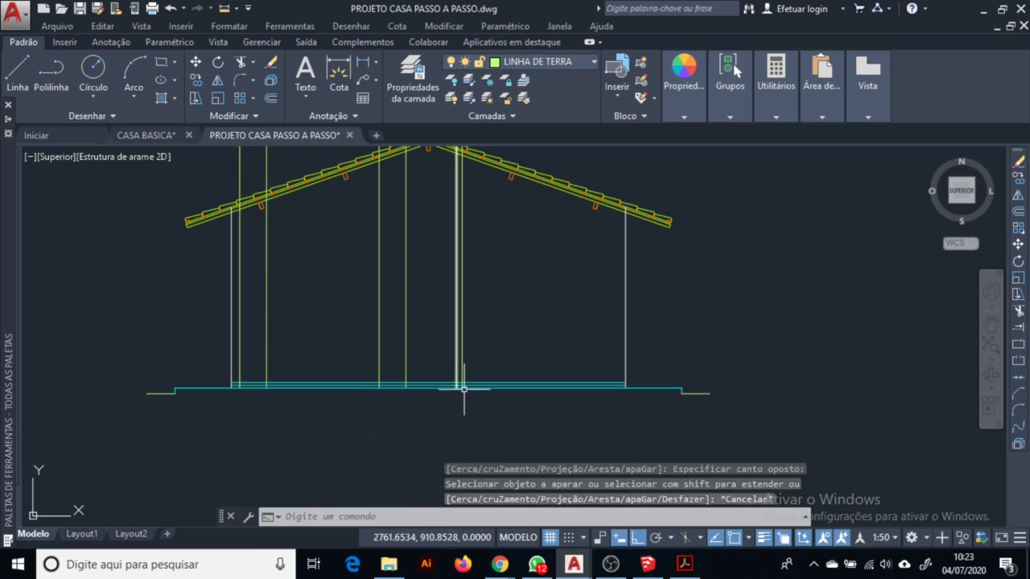
Copy the upper floor line vertically upward to form the window's sill and head lines
middle_click_drag(383, 391, 313, 276)
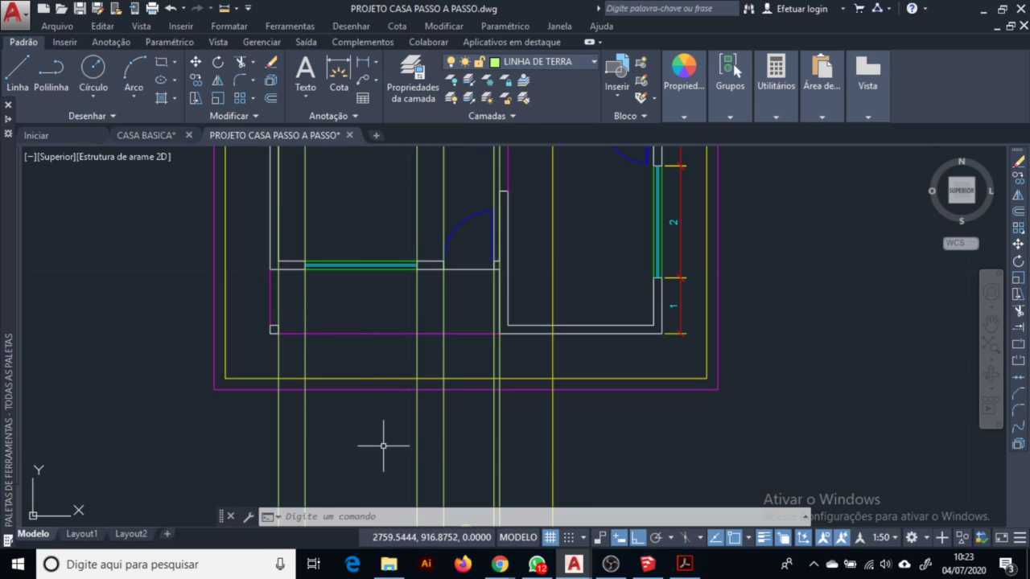
middle_click_drag(381, 431, 379, 373)
middle_click_drag(425, 436, 400, 299)
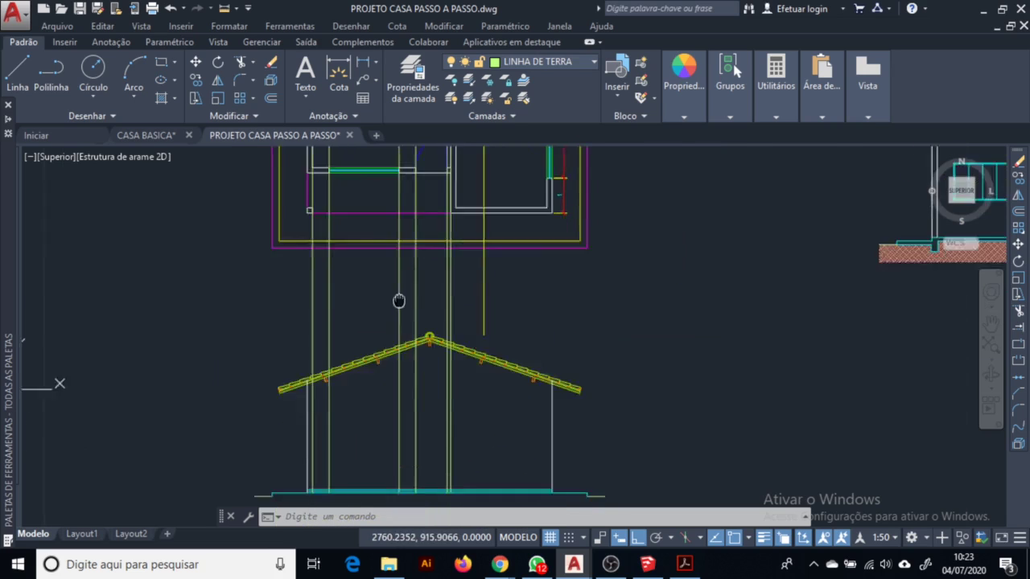
scroll(362, 361, "up", 2)
middle_click_drag(362, 361, 397, 432)
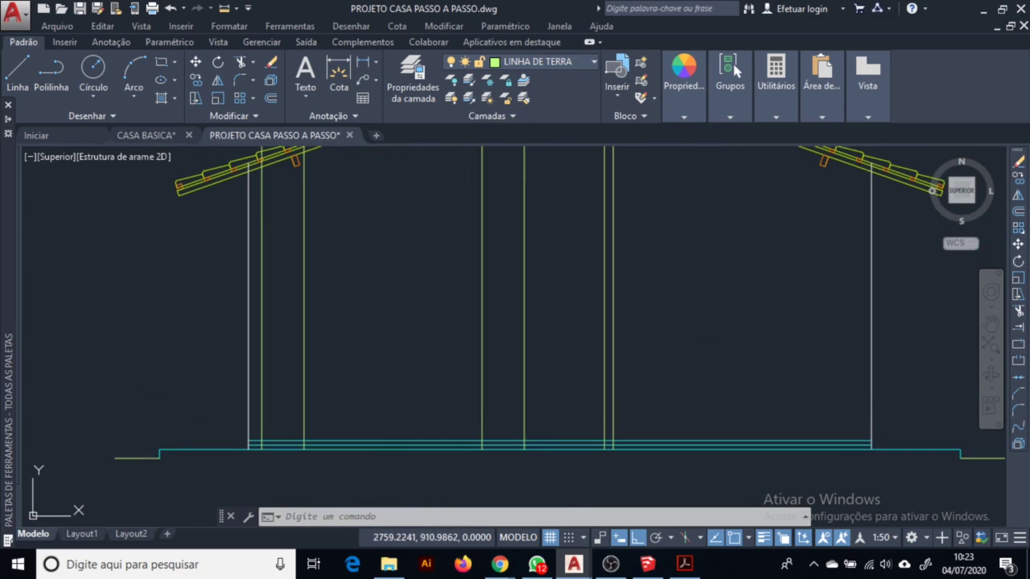
left_click(398, 439)
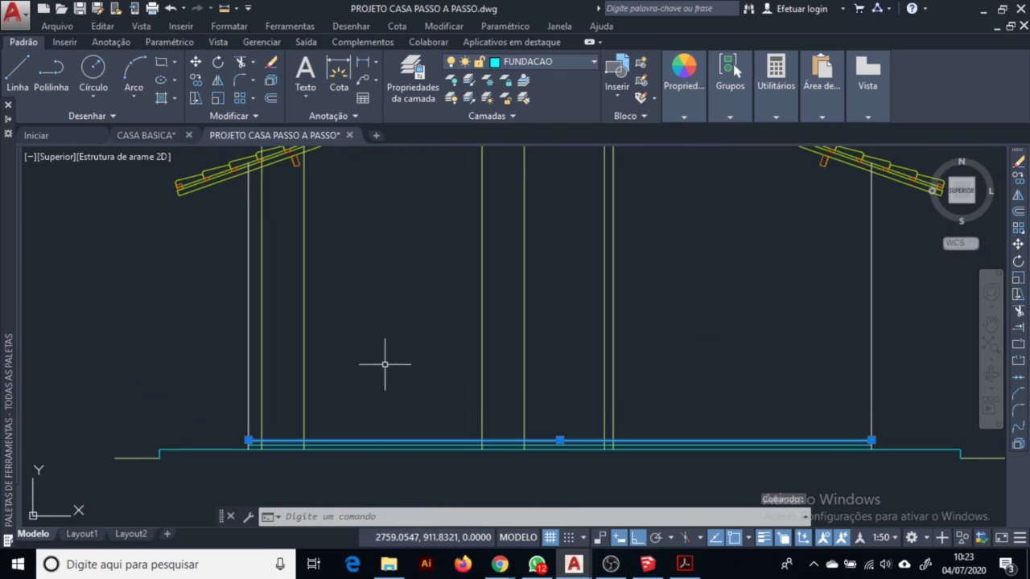
left_click(196, 83)
left_click(416, 383)
type("1.")
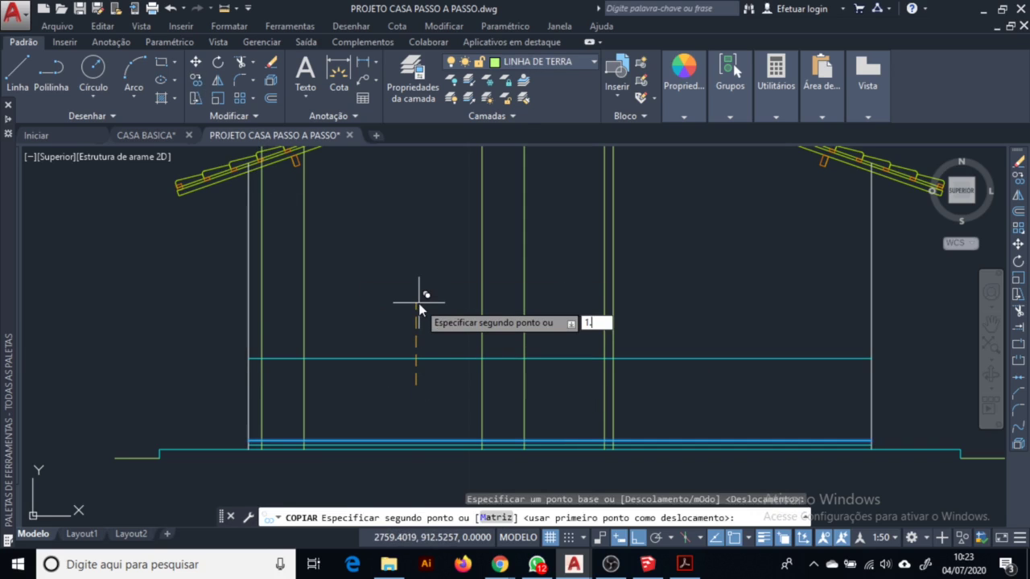
type("2")
key("Return")
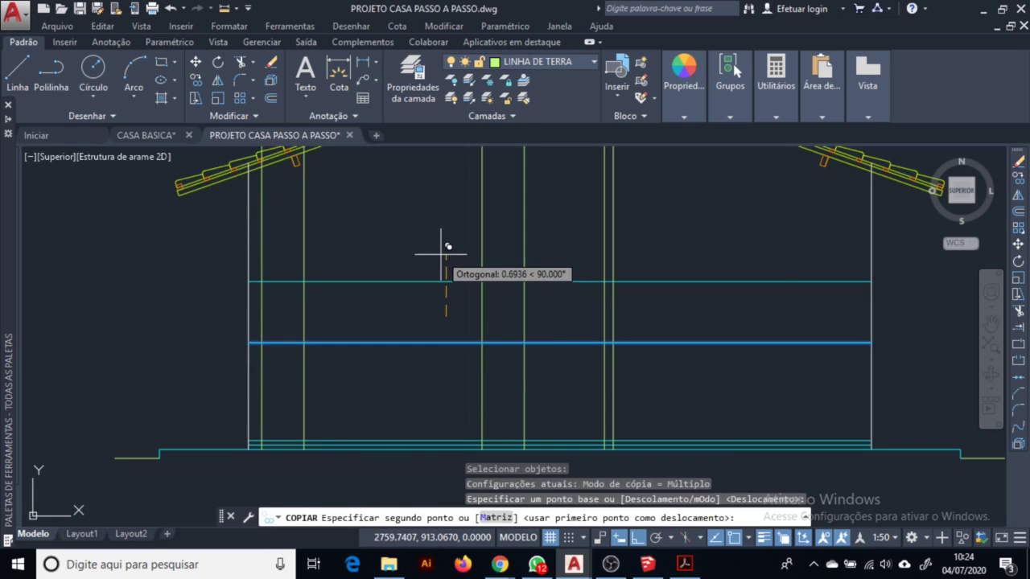
key("Escape")
Fillet the sill and head lines with the two window construction lines at radius 0 to close the window rectangle
scroll(322, 314, "down", 2)
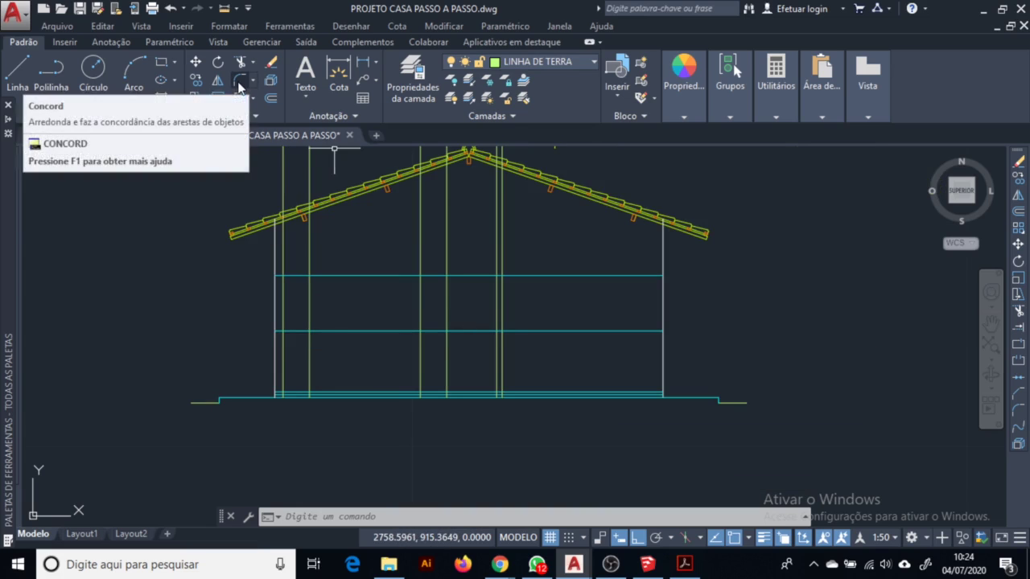
left_click(239, 79)
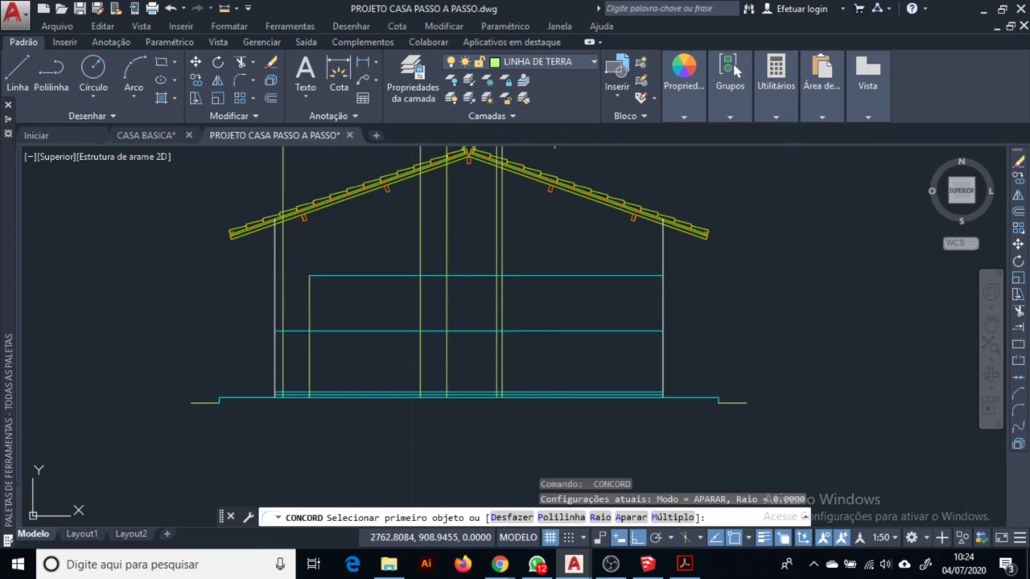
left_click(309, 320)
left_click(327, 330)
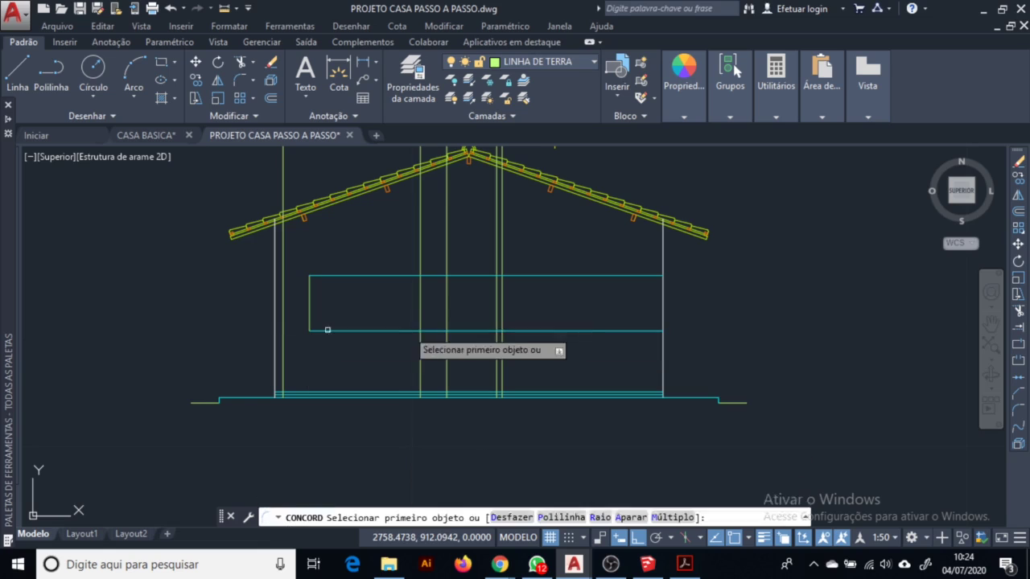
left_click(416, 330)
left_click(420, 299)
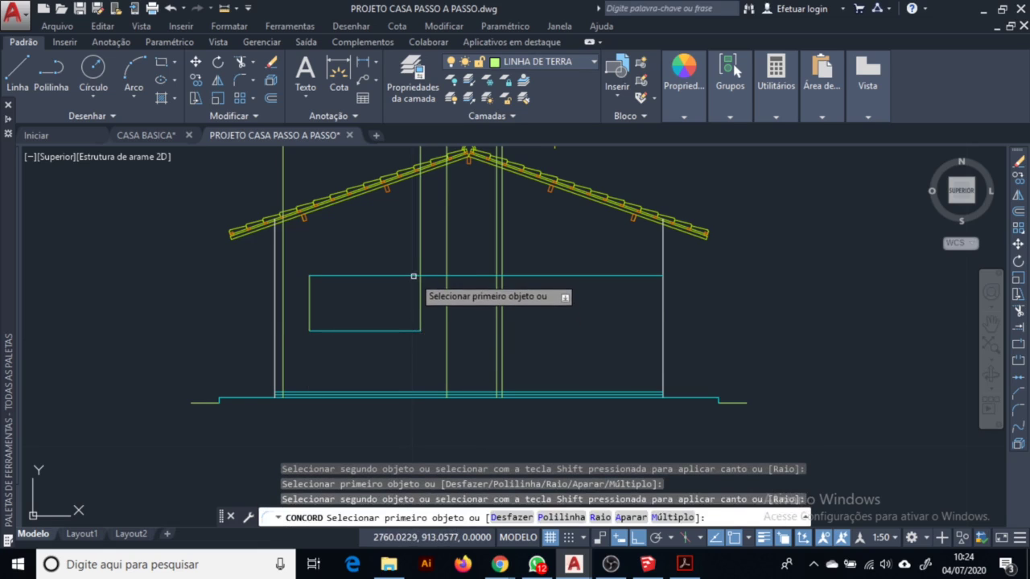
left_click(413, 276)
left_click(420, 296)
key("Escape")
scroll(442, 367, "up", 2)
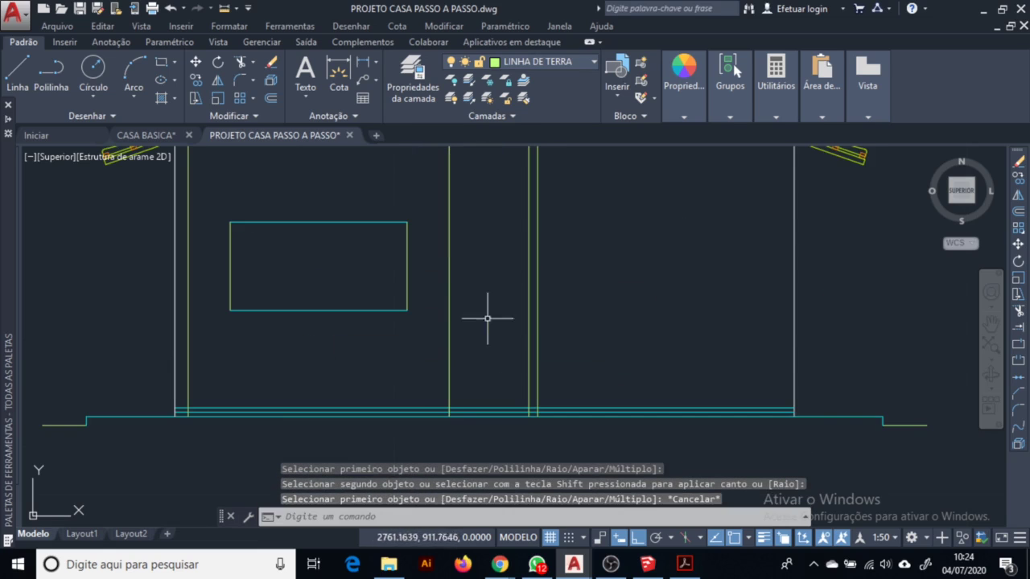
middle_click_drag(460, 230, 437, 328)
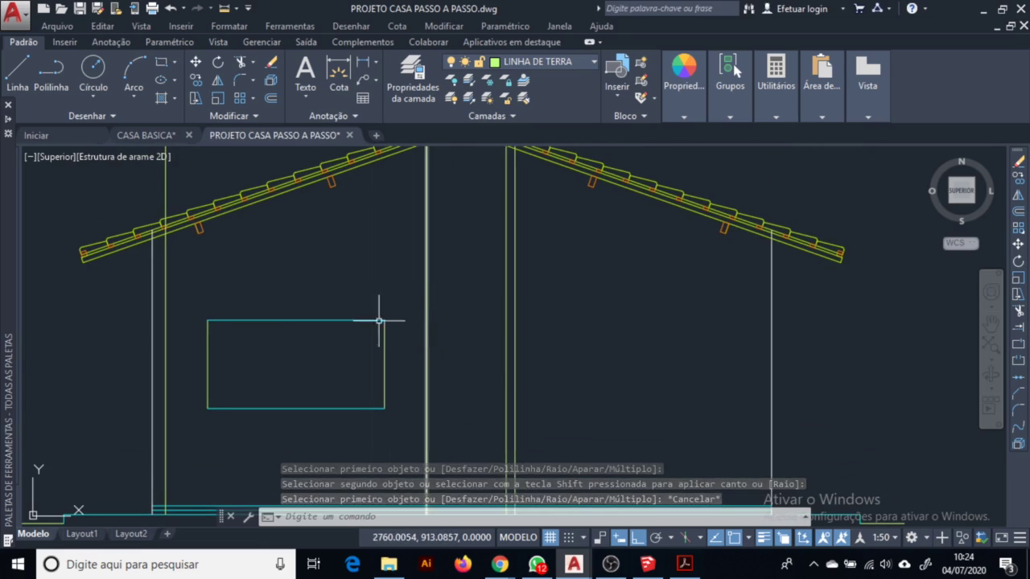
Extend the window's head line across to the door's far jamb line
type("ex")
key("Return")
left_click(506, 309)
key("Return")
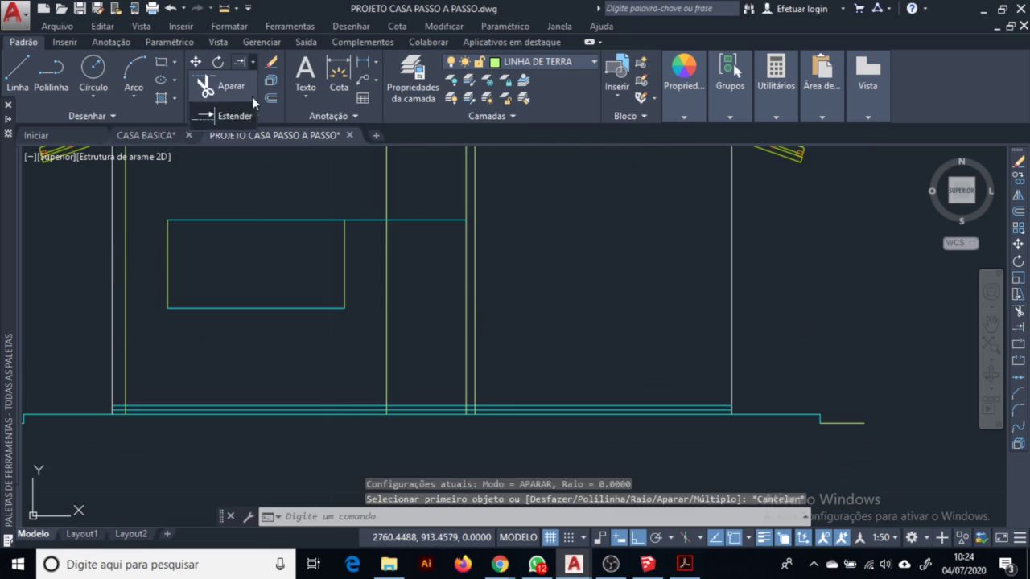
Trim the head line segment between the window and the door's near jamb line
left_click(224, 89)
key("Return")
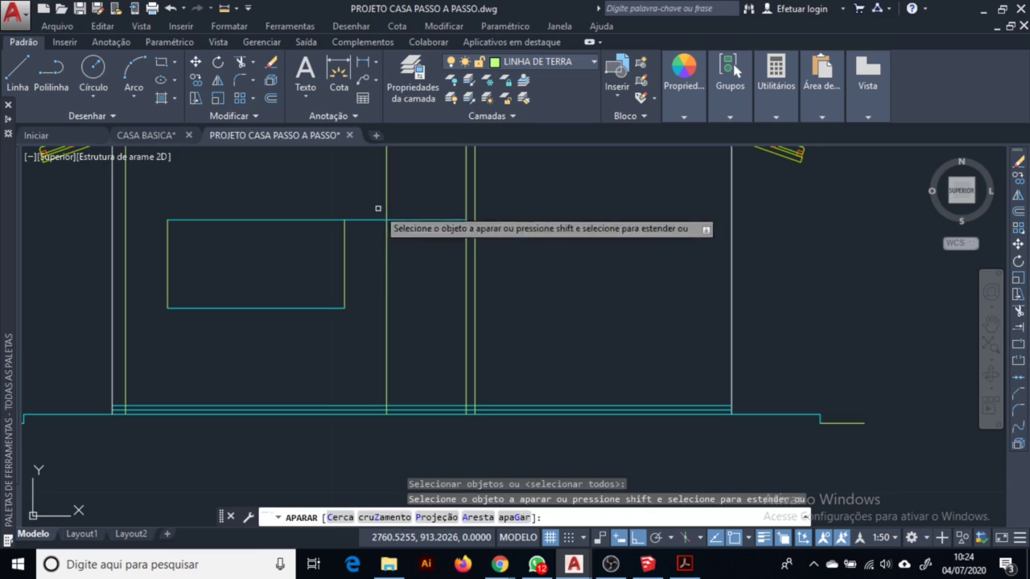
left_click(378, 207)
left_click(372, 237)
key("Escape")
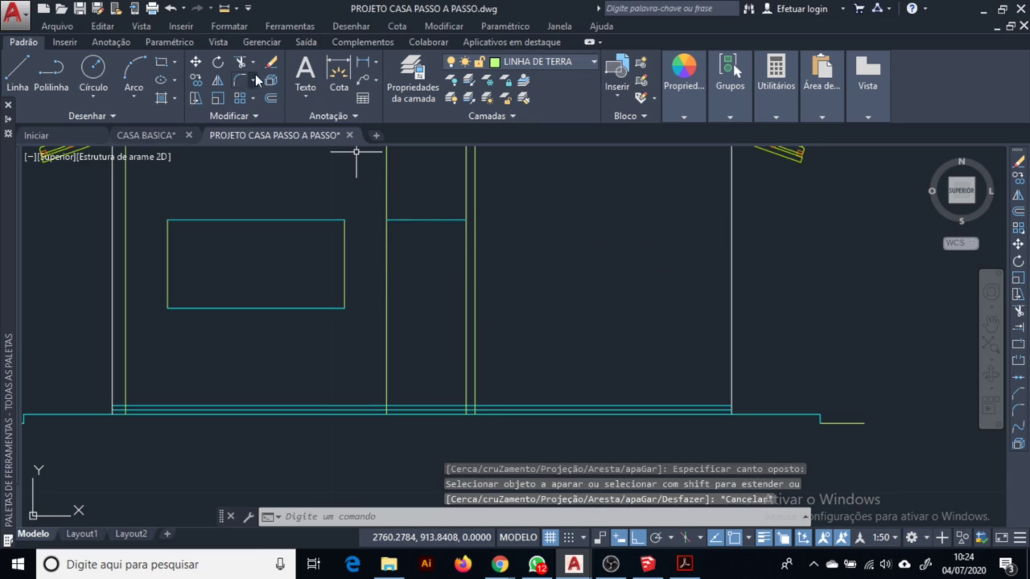
Fillet the door's head line with both door jamb lines at radius 0 to close the door's upper corners
left_click(460, 221)
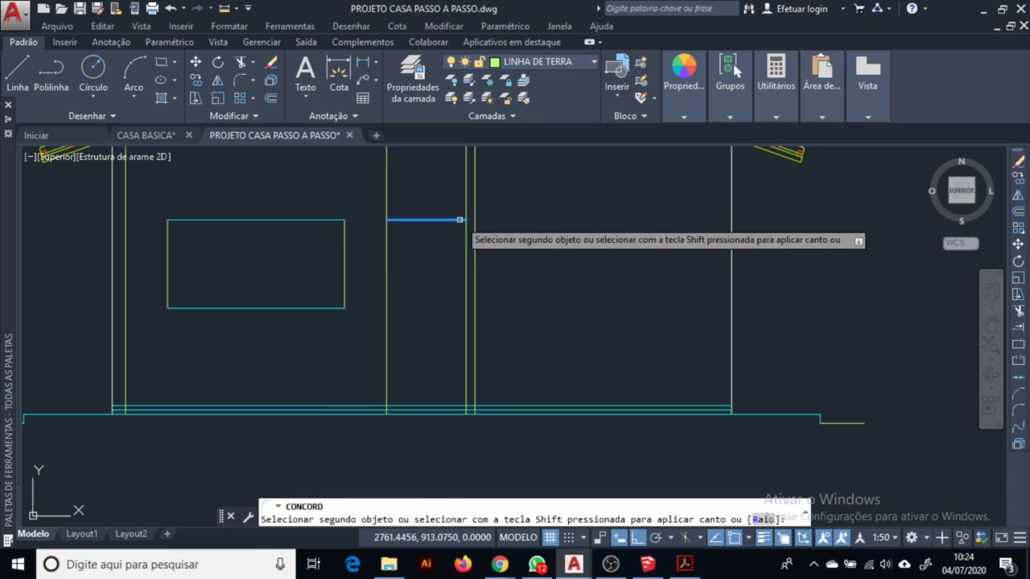
left_click(464, 229)
key("space")
left_click(414, 220)
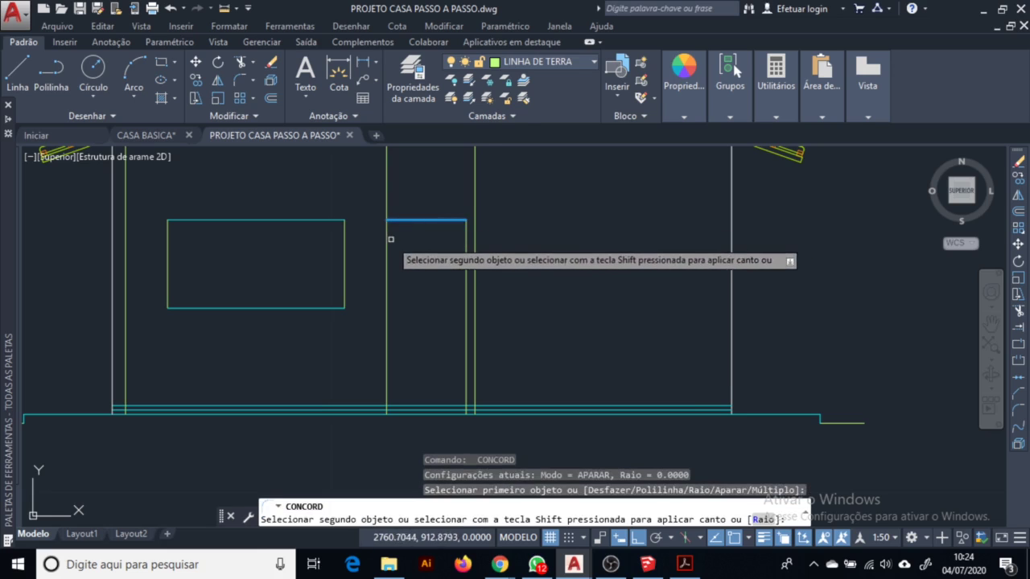
left_click(389, 242)
Fillet the upper floor line with both door jamb lines at radius 0 to close the door rectangle's lower corners
scroll(374, 426, "up", 2)
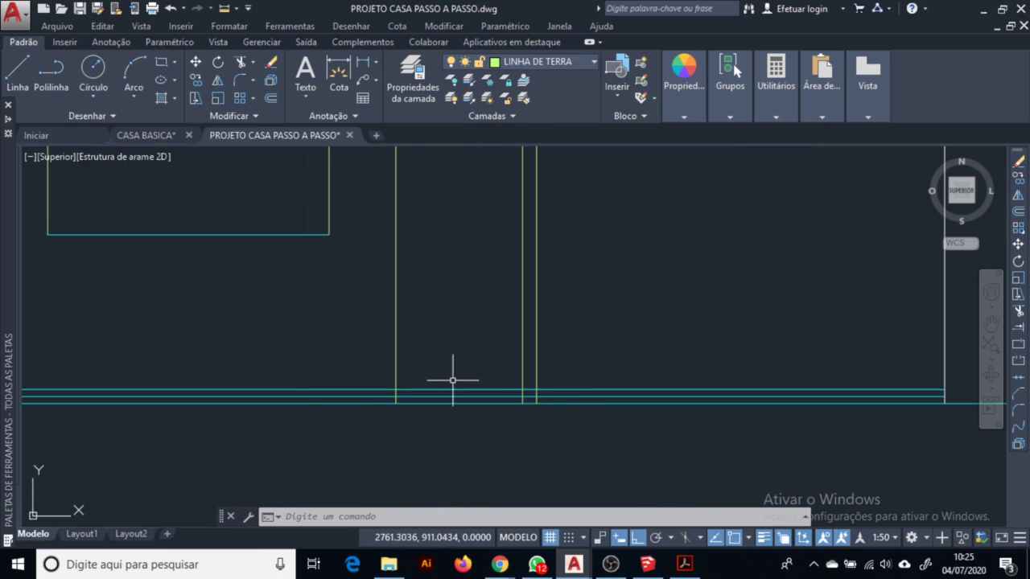
middle_click_drag(460, 381, 502, 373)
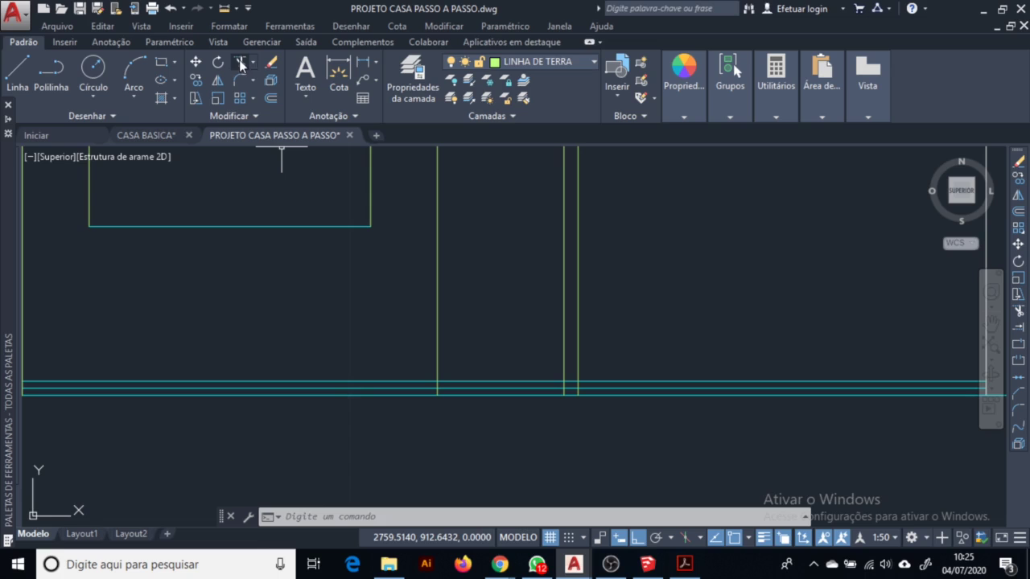
left_click(239, 82)
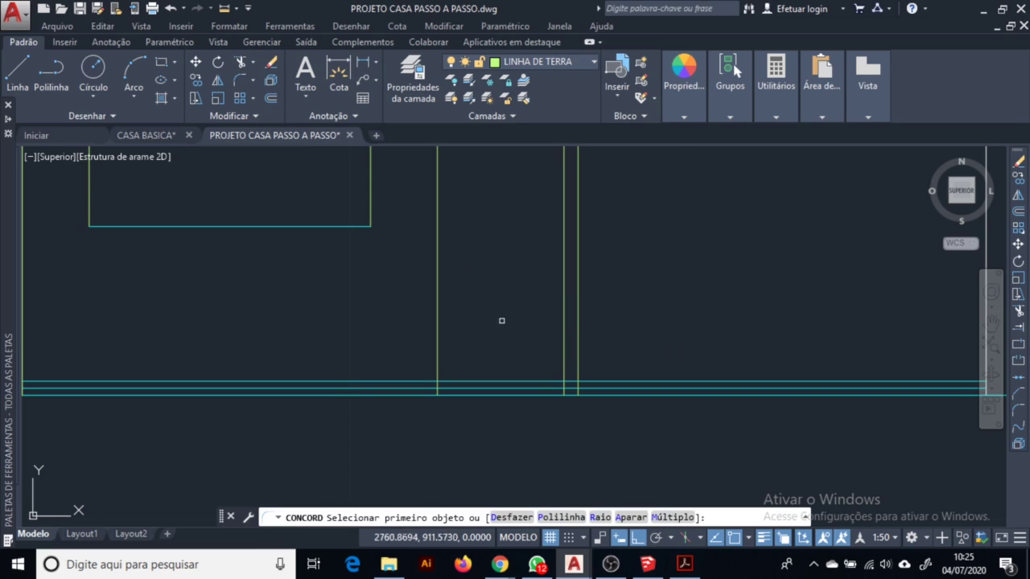
left_click(564, 366)
left_click(562, 376)
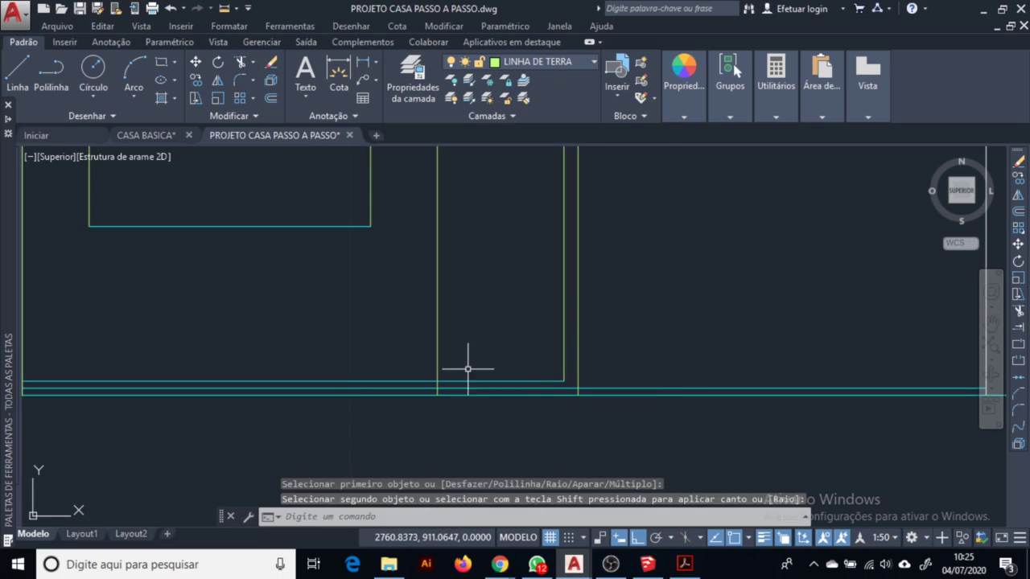
key("space")
left_click(439, 383)
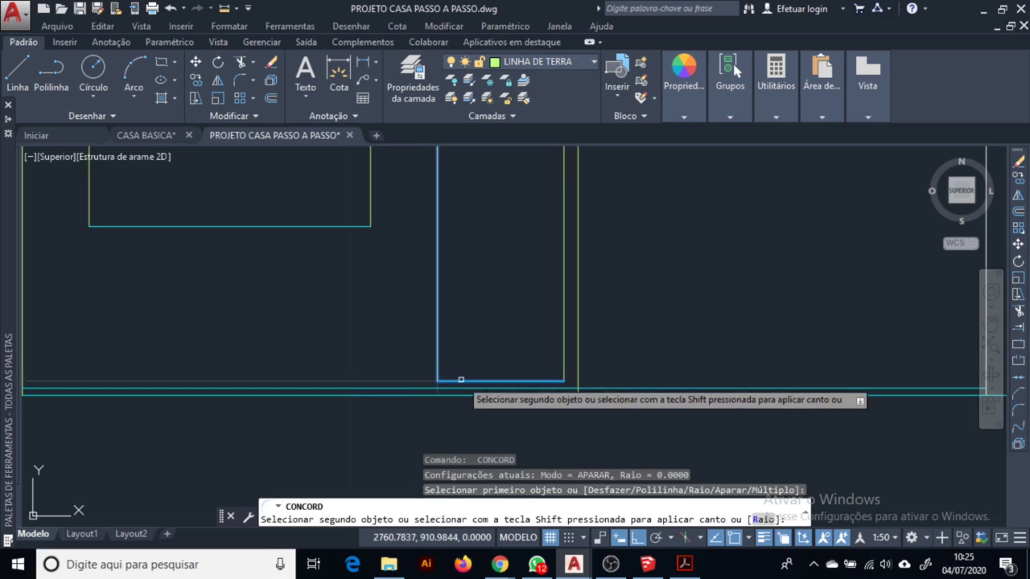
left_click(460, 380)
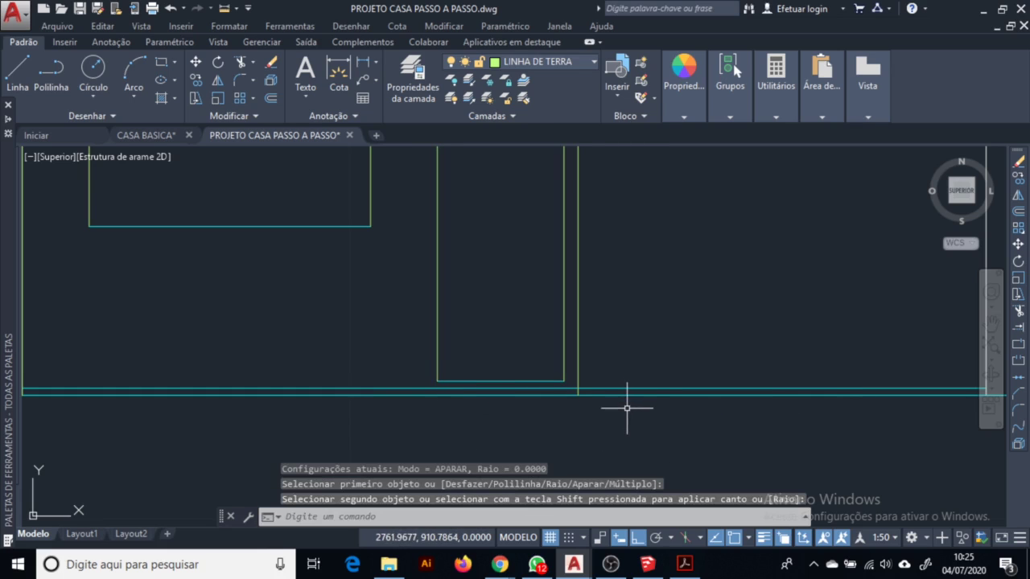
key("Escape")
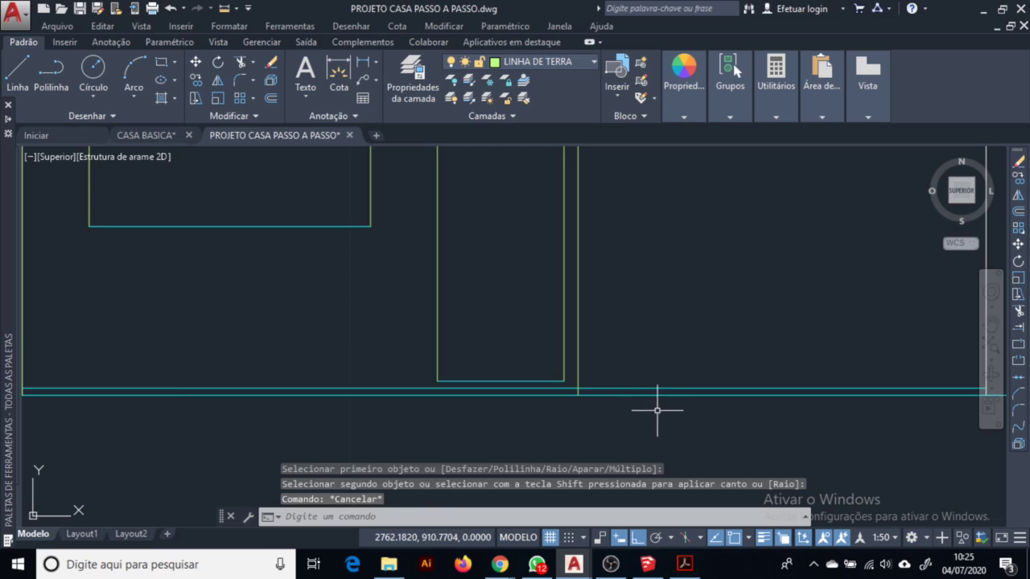
Fillet the remaining floor line with the two vertical lines enclosing the window and door at radius 0
scroll(658, 410, "up", 3)
key("space")
left_click(525, 372)
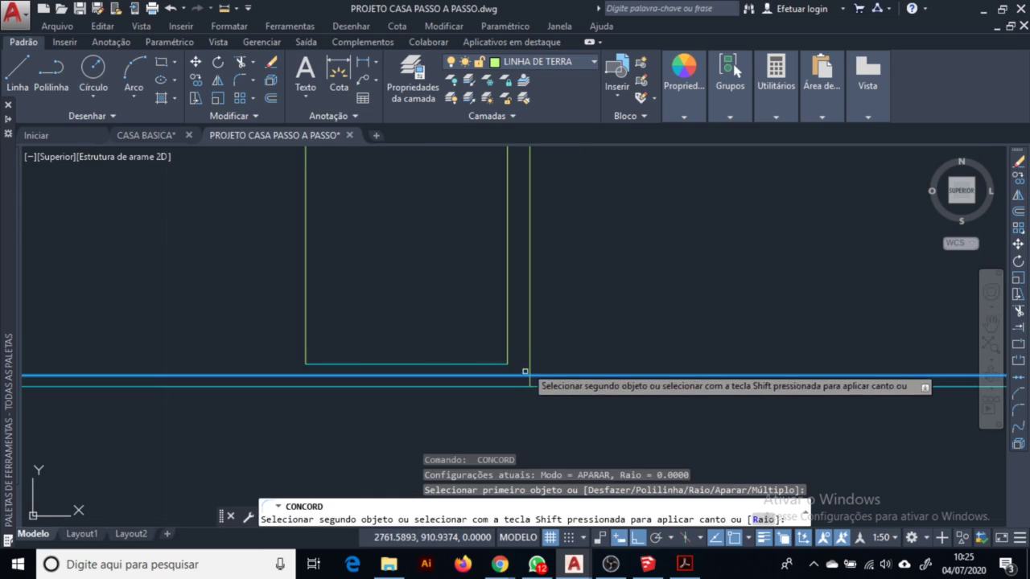
left_click(529, 358)
middle_click_drag(725, 386, 844, 381)
middle_click_drag(465, 365, 694, 388)
middle_click_drag(222, 376, 514, 379)
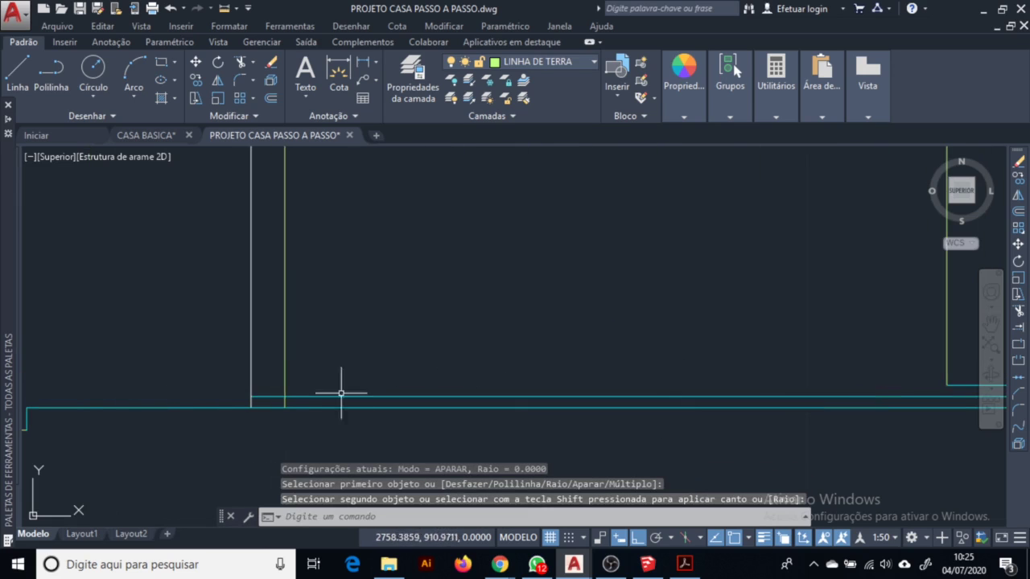
left_click(336, 368)
key("Escape")
Copy the enclosing outline's base line vertically upward by 2.8
scroll(408, 377, "down", 4)
scroll(650, 379, "up", 2)
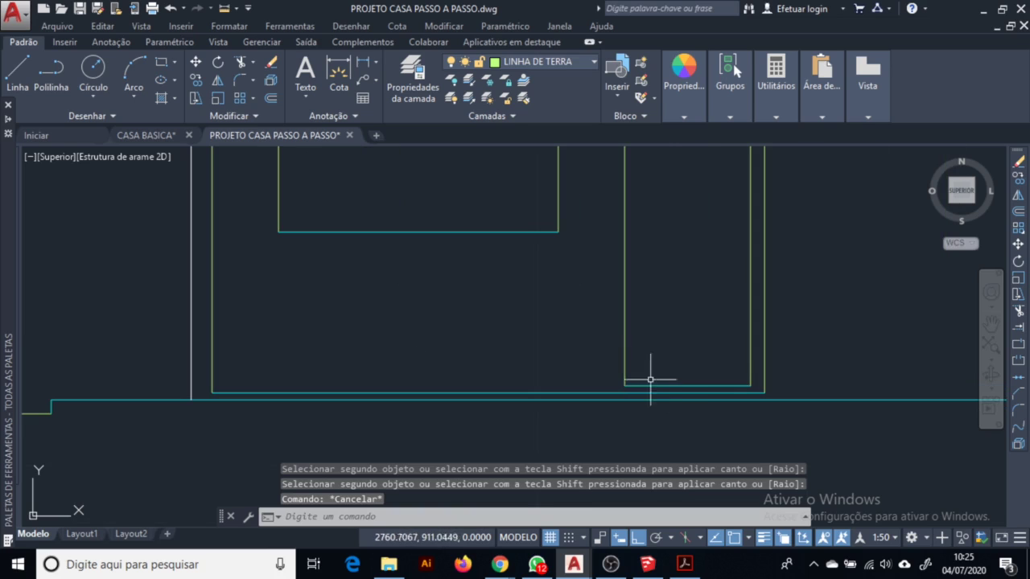
mouse_move(345, 356)
middle_mouse_down()
mouse_move(346, 370)
mouse_move(171, 354)
middle_mouse_up()
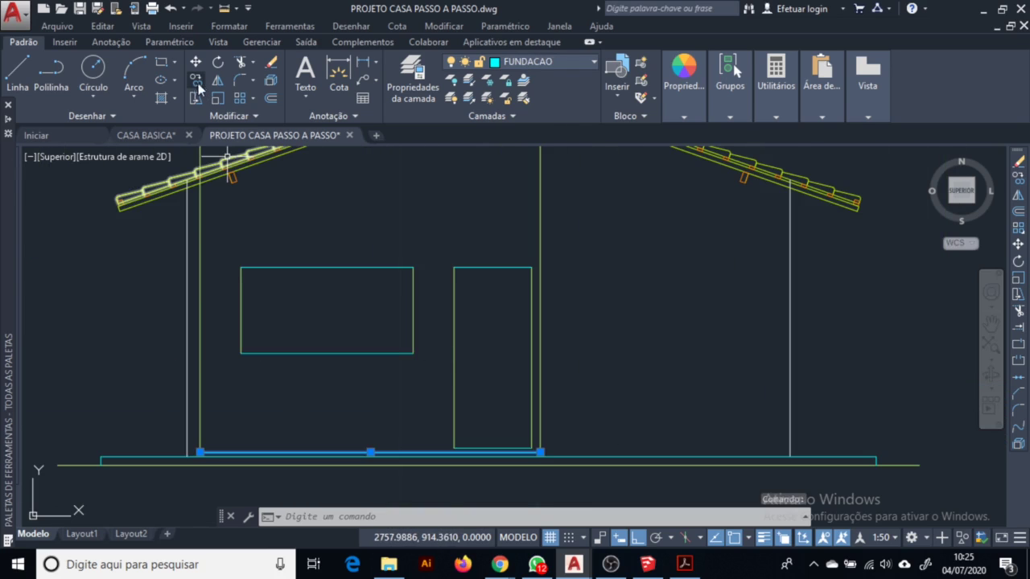
left_click(195, 82)
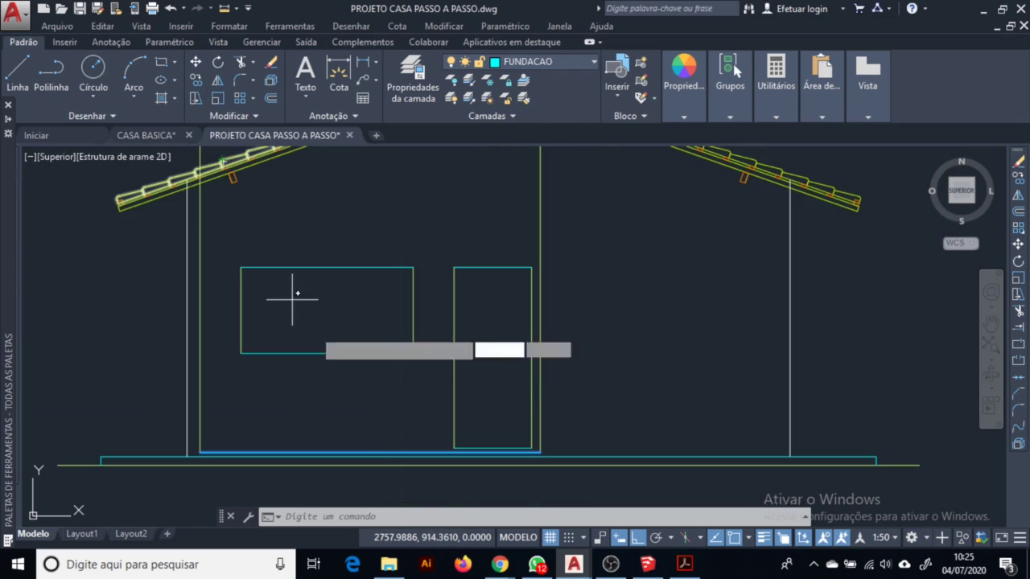
left_click(367, 452)
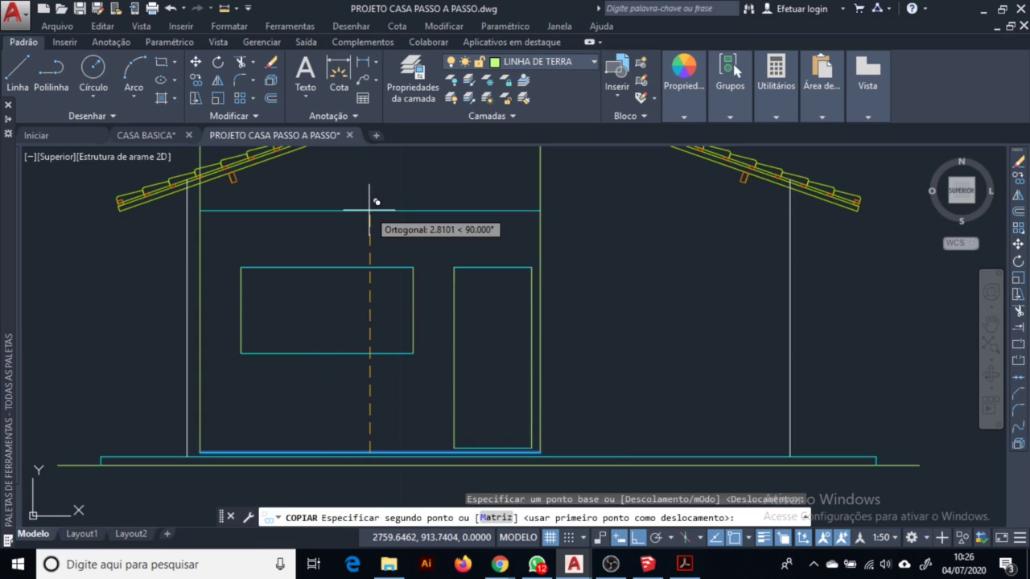
type("2.8")
key("Return")
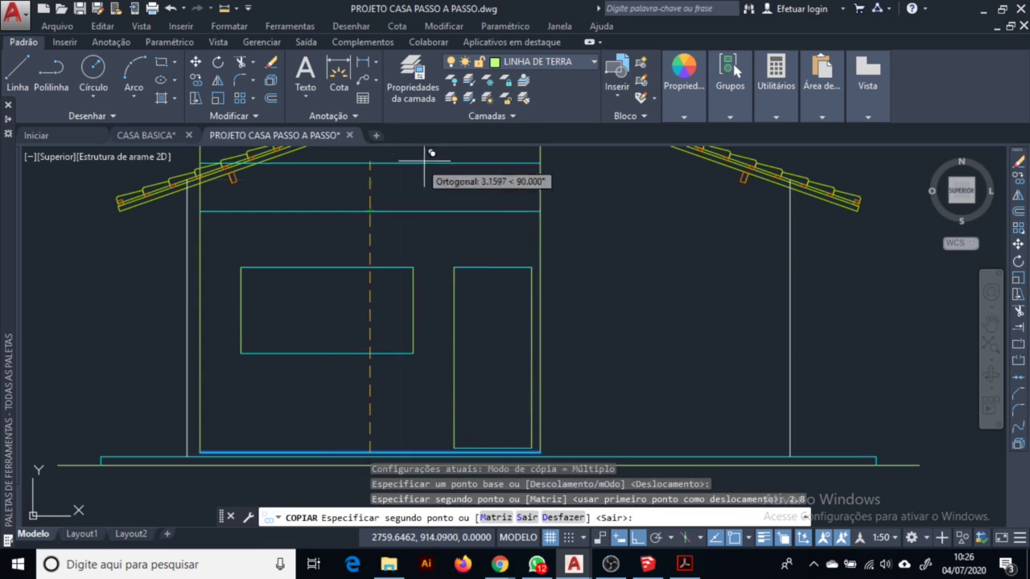
key("Escape")
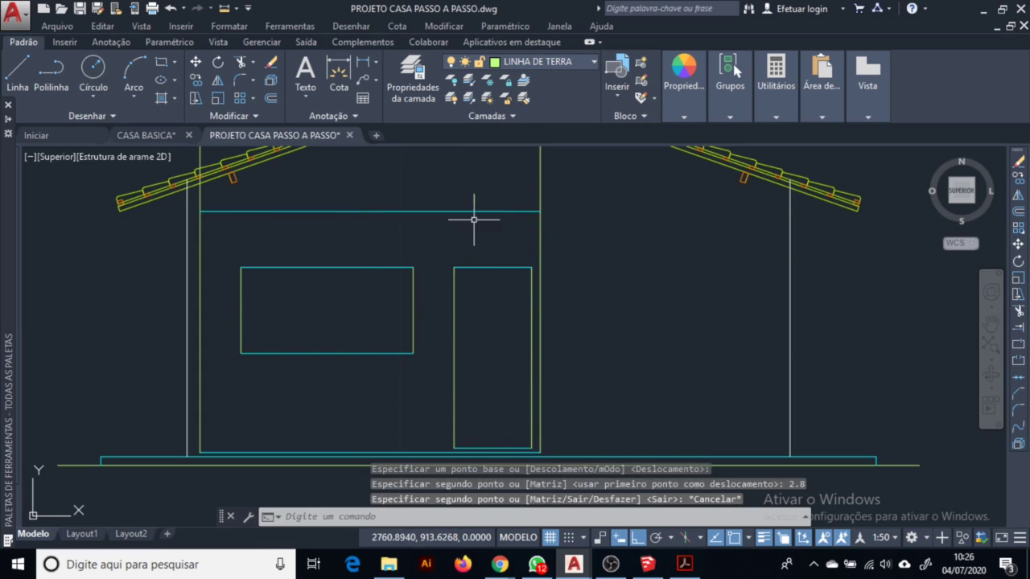
Fillet the copied upper line with both side lines at radius 0 to close the outline around the window and door
left_click(242, 81)
left_click(540, 225)
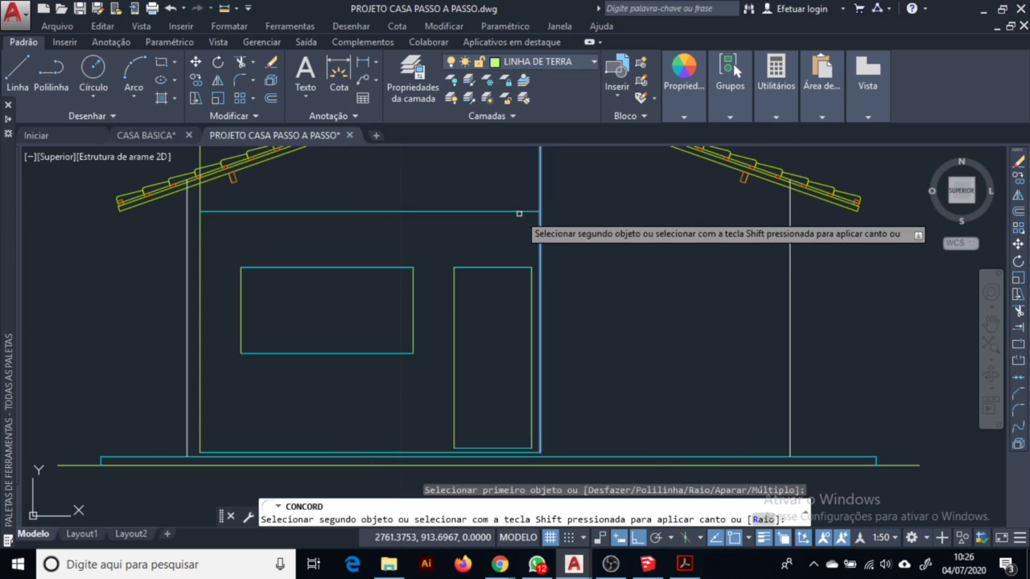
left_click(206, 212)
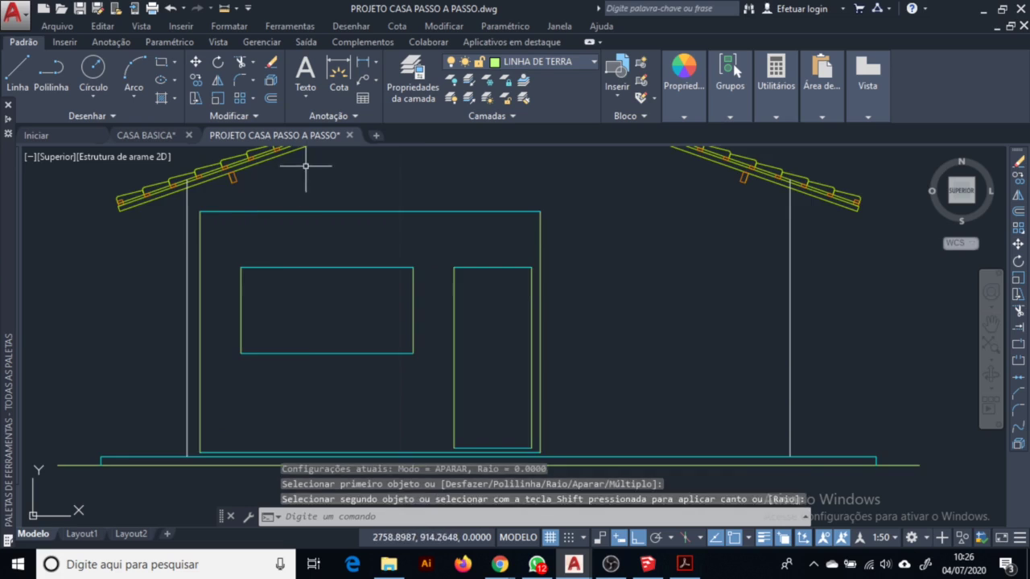
key("Escape")
Trim off the upper ends of the outer wall lines that run into the roof rafters
scroll(306, 167, "up", 6)
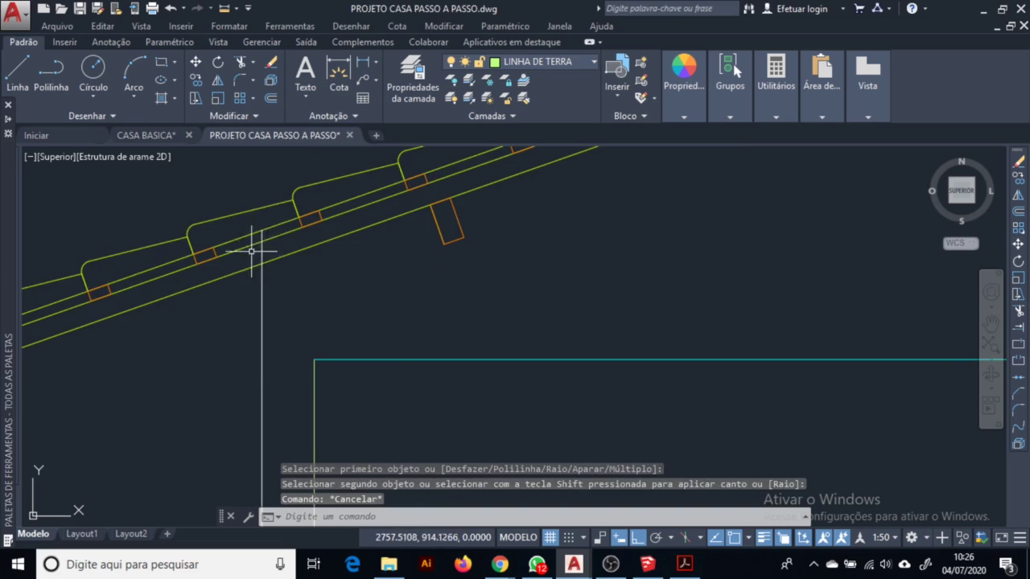
left_click(237, 65)
key("Return")
left_click(261, 254)
scroll(261, 254, "down", 6)
scroll(716, 211, "up", 6)
middle_click_drag(715, 410, 175, 371)
key("Escape")
scroll(593, 247, "down", 6)
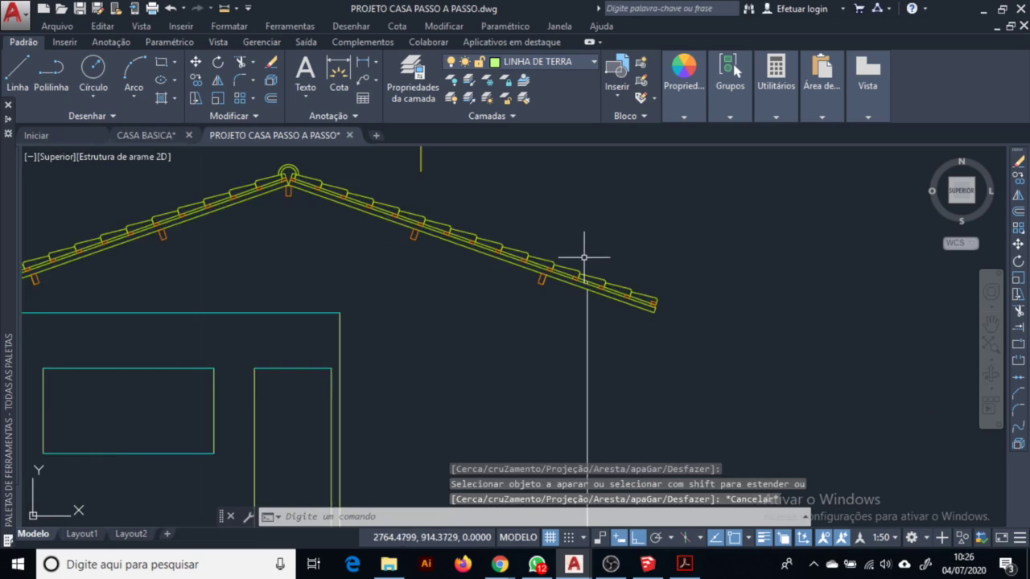
Rename the layer ALVENARIA PL as ALVENARIA CORTE
scroll(450, 322, "up", 2)
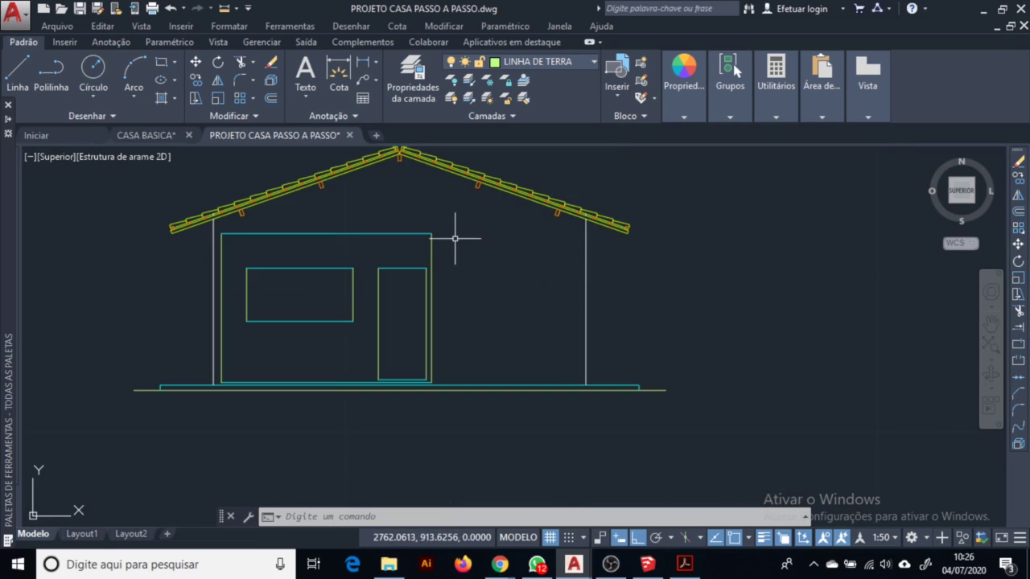
left_click(455, 234)
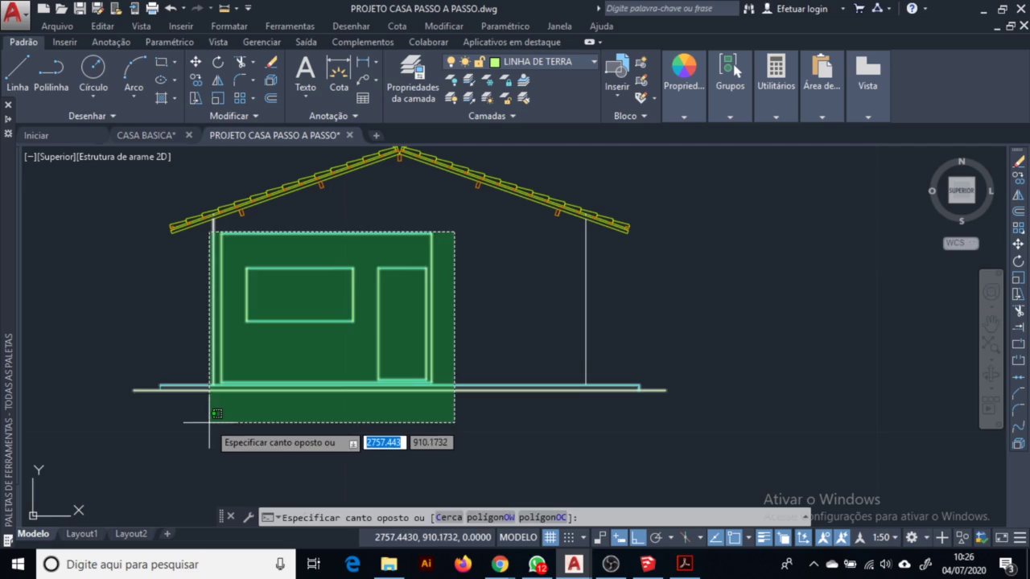
left_click(413, 76)
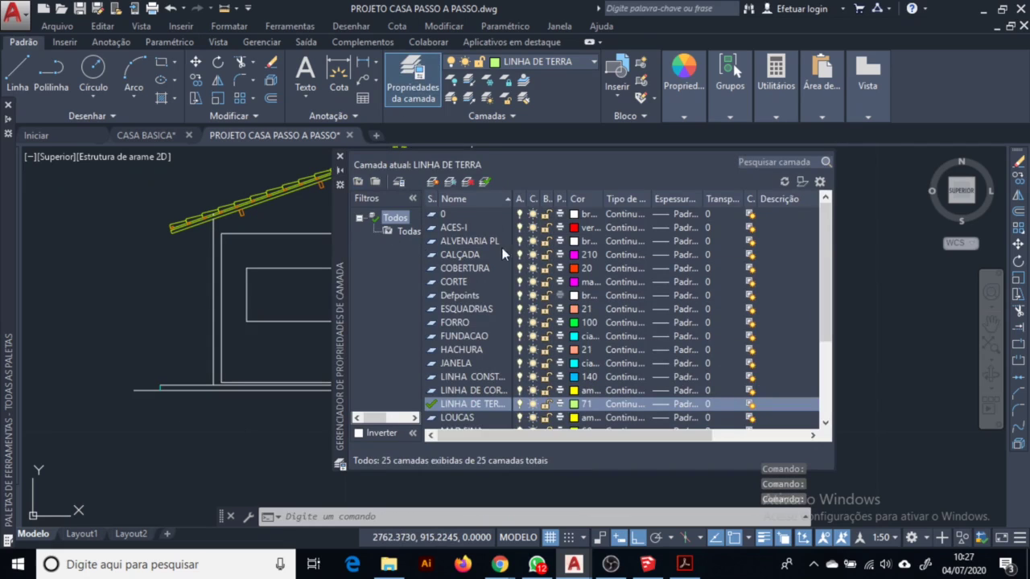
left_click(478, 241)
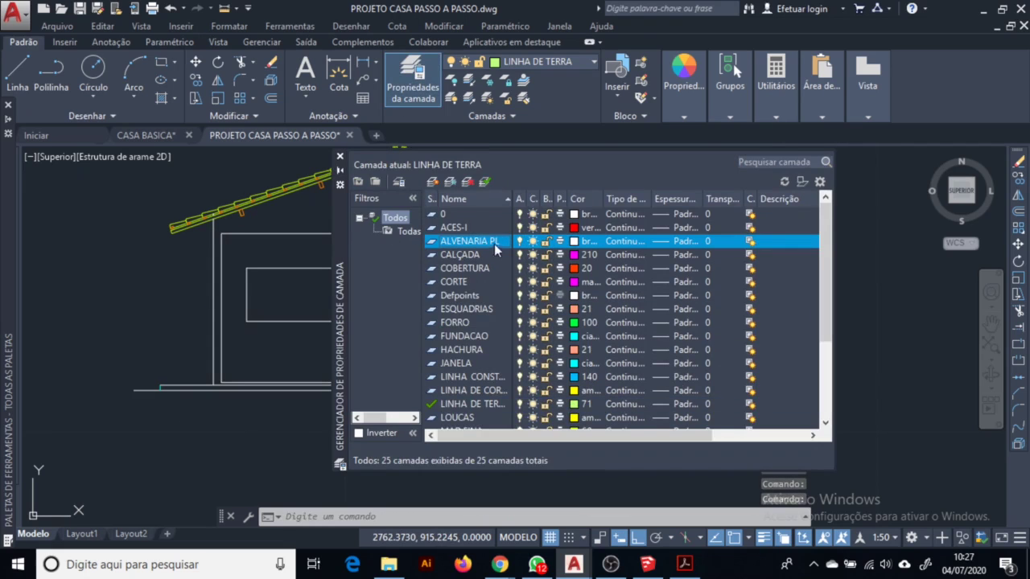
left_click(499, 243)
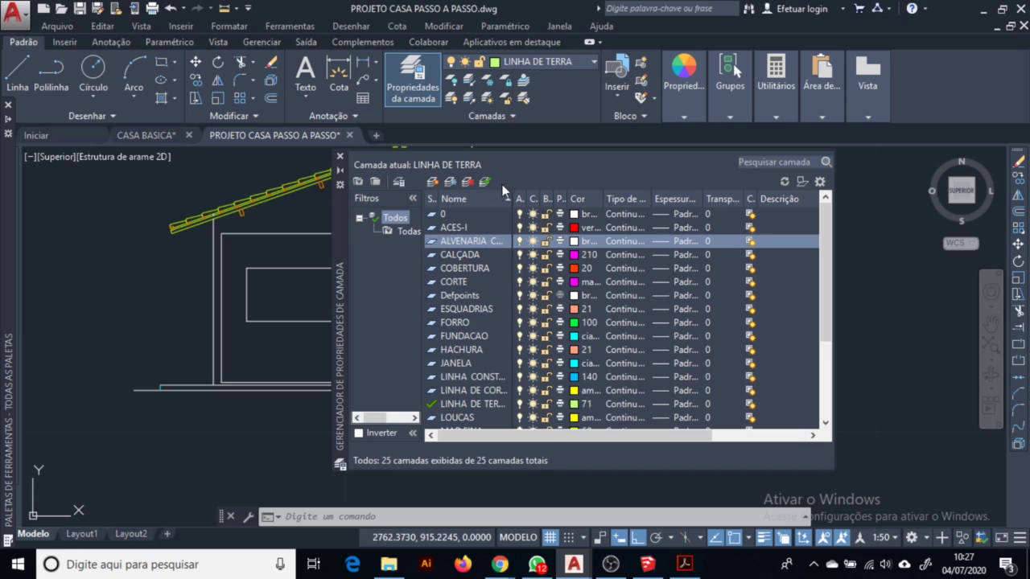
Create a layer named ALVENARIA VISTA with colour 140
left_click(432, 182)
type("ALVENARIA")
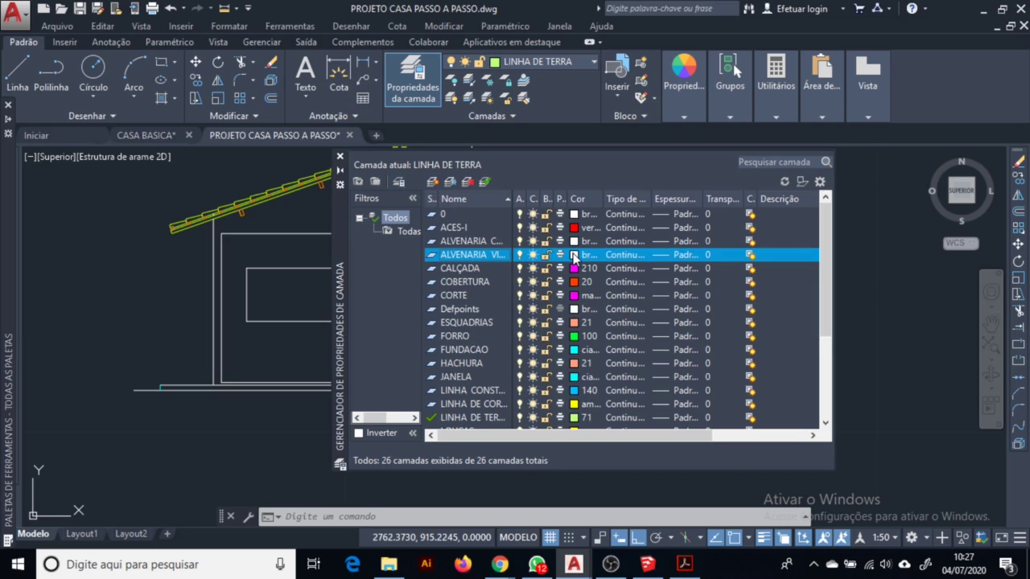
left_click(574, 256)
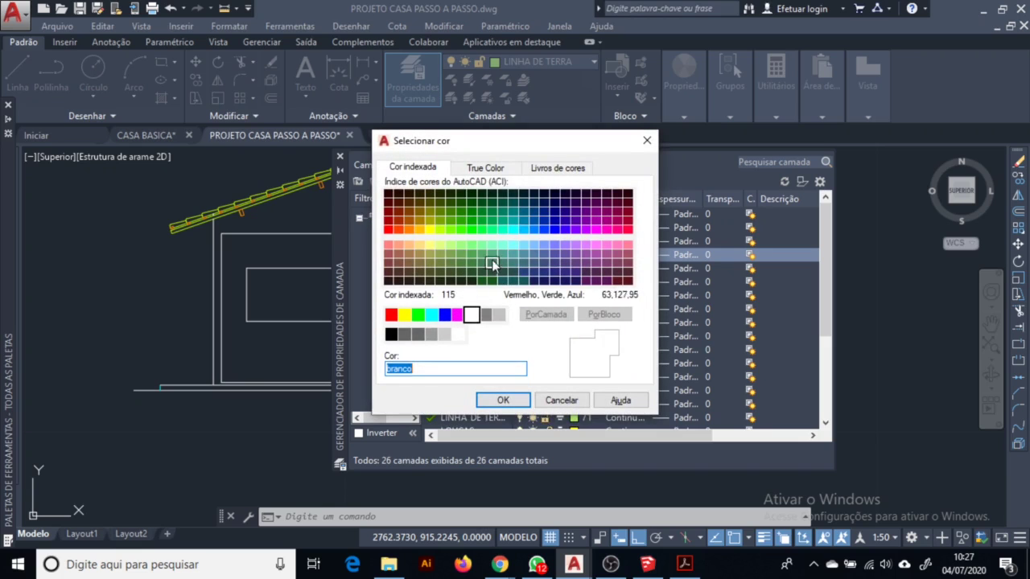
left_click(524, 232)
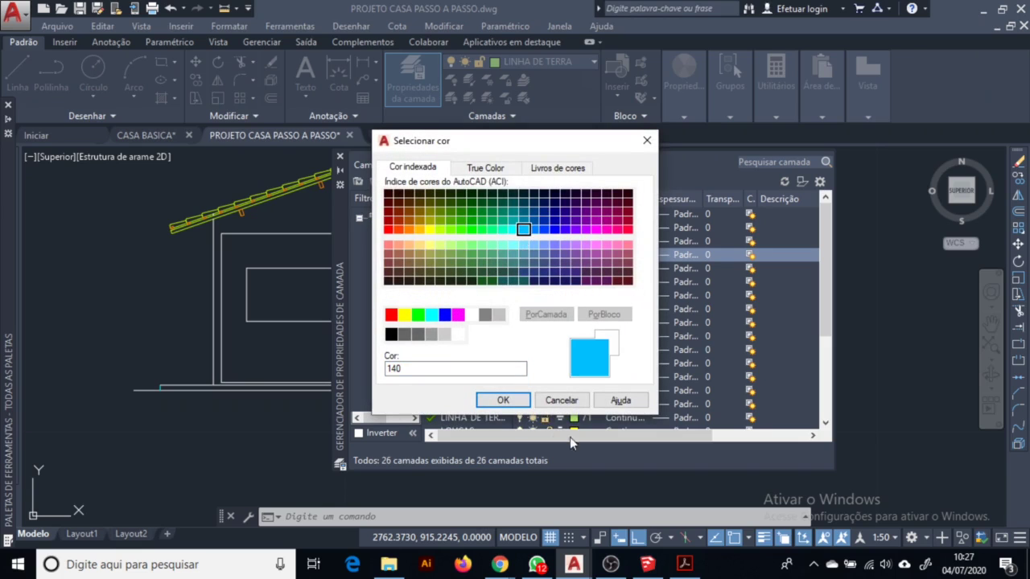
left_click(503, 400)
Move the elevation's wall, window, door, base and ground lines to the ALVENARIA VISTA layer
left_click(681, 252)
left_click(159, 435)
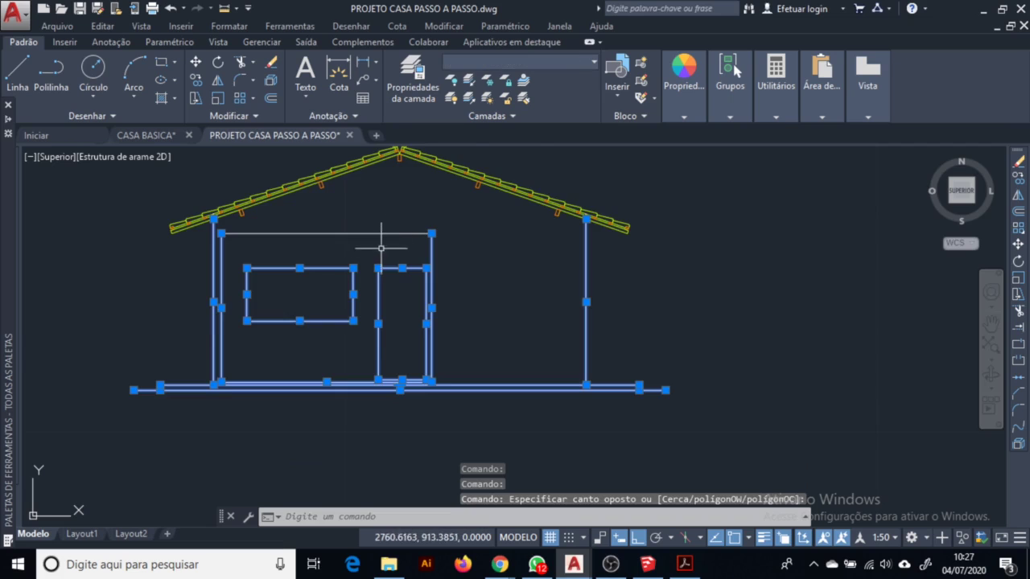
scroll(201, 230, "up", 5)
scroll(201, 230, "up", 3)
left_click(555, 64)
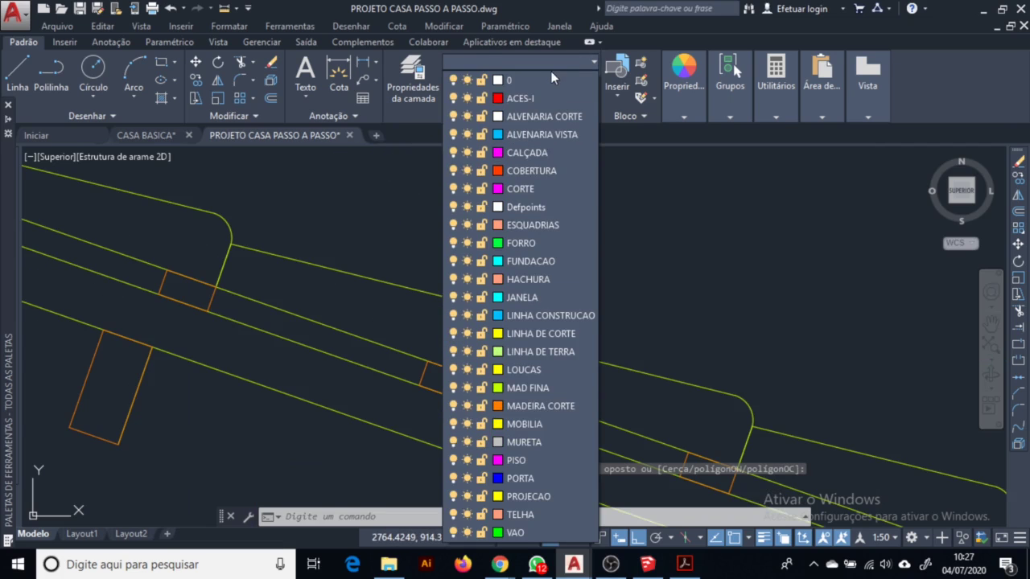
left_click(552, 135)
key("Escape")
scroll(563, 367, "down", 6)
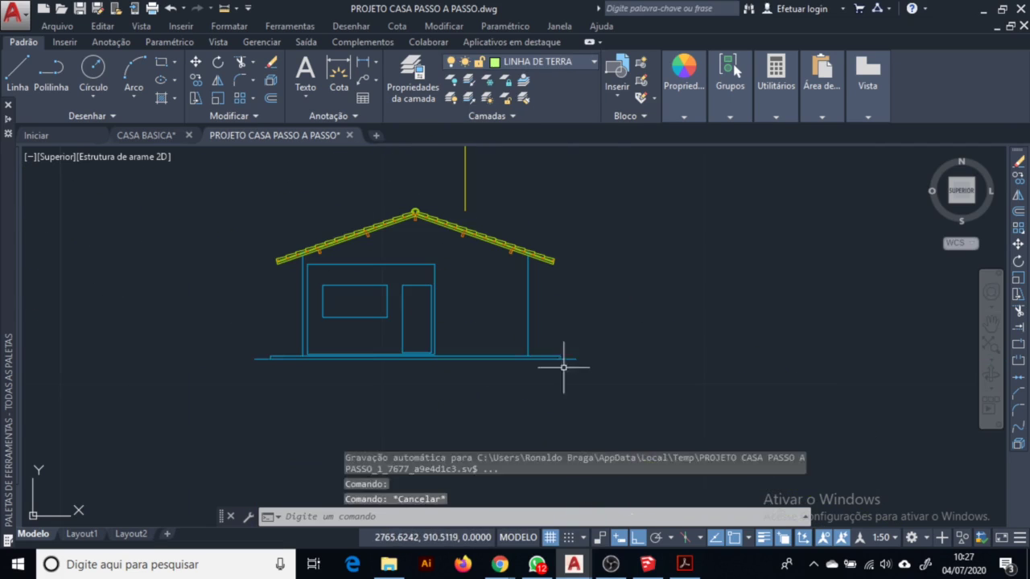
Move the ground line under the front elevation to the LINHA DE TERRA layer
key("Escape")
left_click(575, 357)
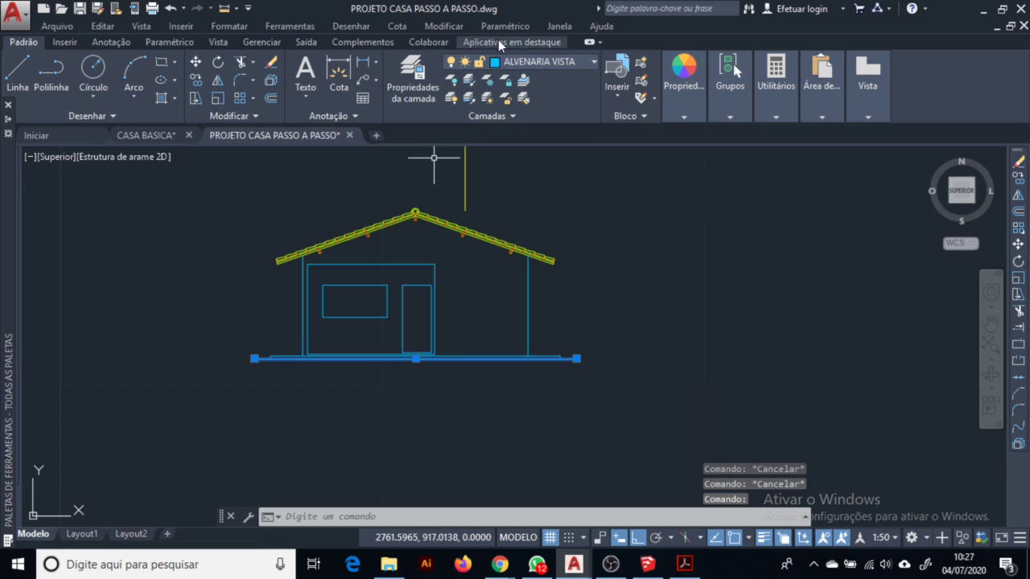
left_click(524, 63)
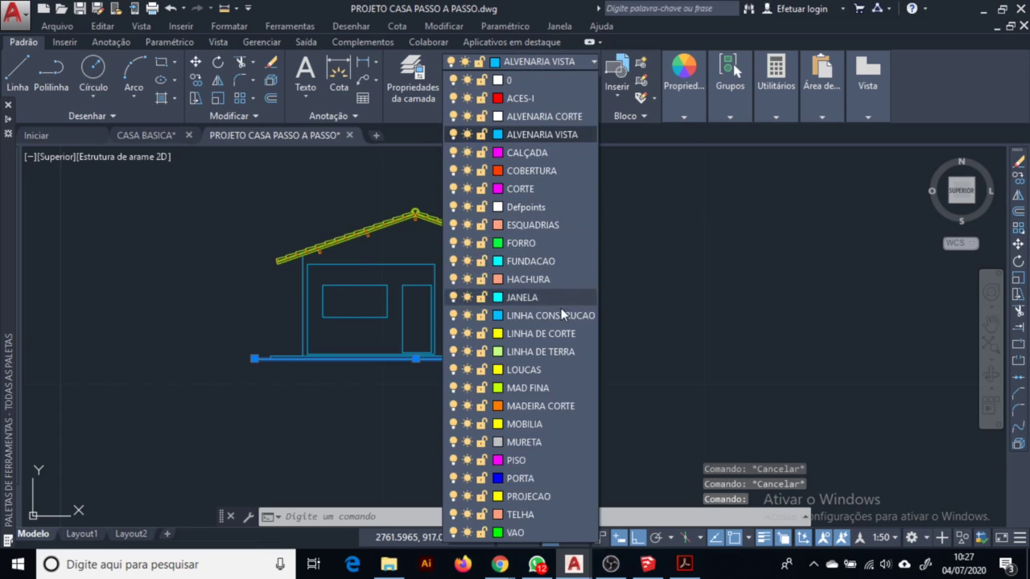
left_click(531, 350)
scroll(385, 332, "up", 2)
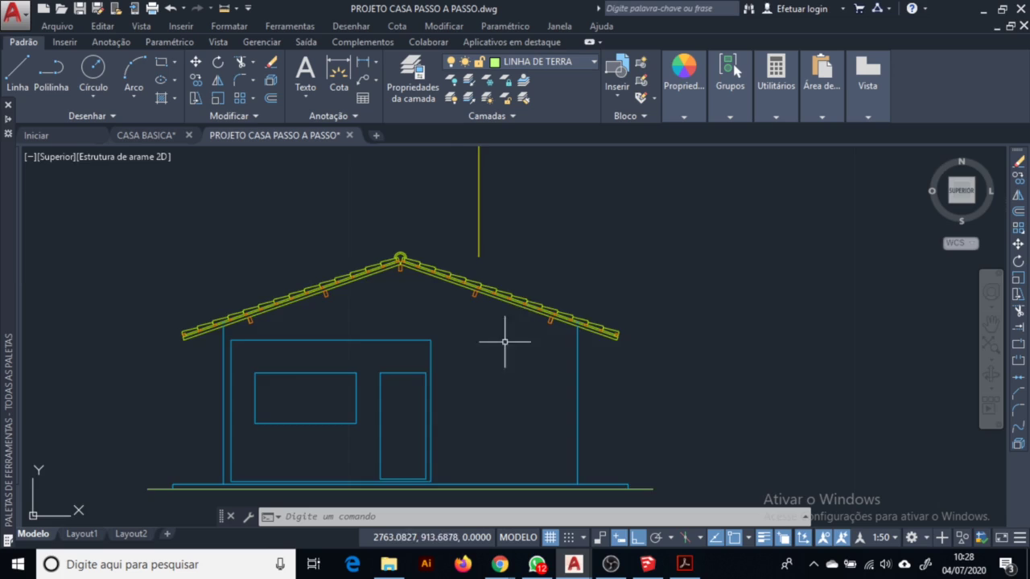
Copy the full floor plan with its section lines about 24 units straight down, below the front elevation
scroll(564, 326, "down", 4)
scroll(652, 299, "down", 2)
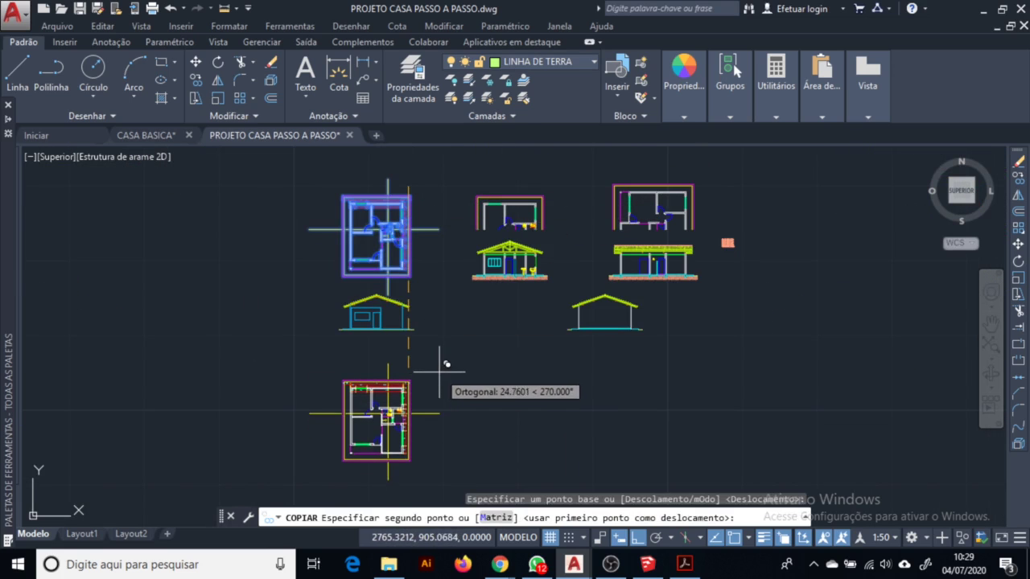
left_click(442, 364)
key("Escape")
Rotate the copied floor plan 180° about a point near its centre
left_click(460, 354)
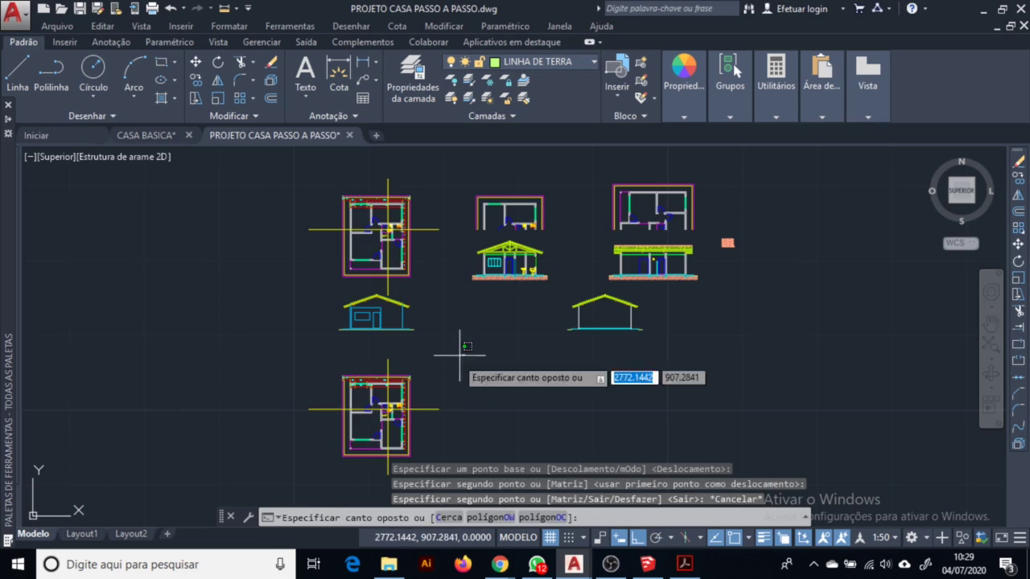
left_click(326, 467)
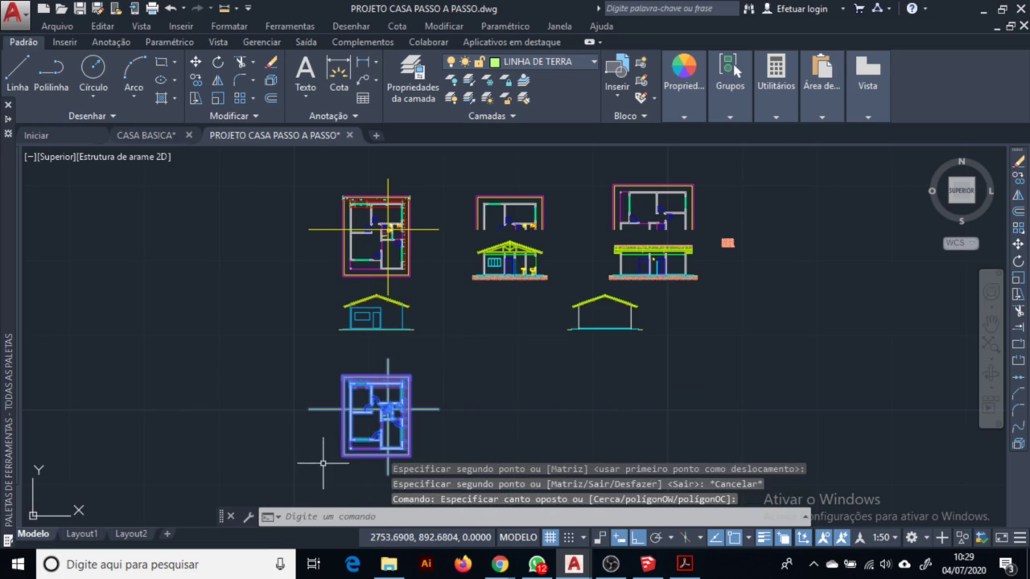
left_click(217, 64)
left_click(378, 415)
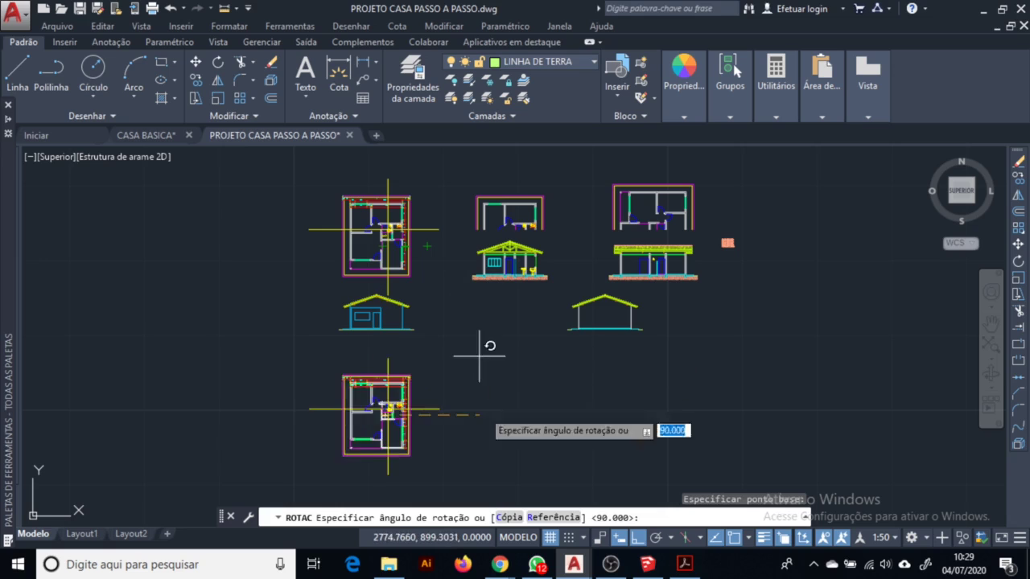
left_click(238, 414)
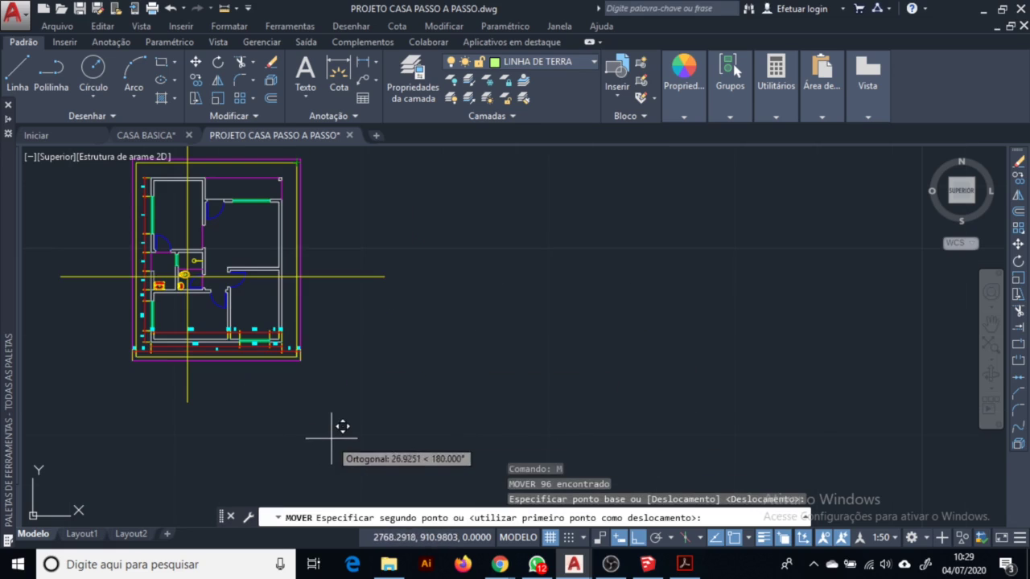
Move the unfinished elevation directly below the rotated floor plan, with Ortho mode turned off for free placement
key("F8")
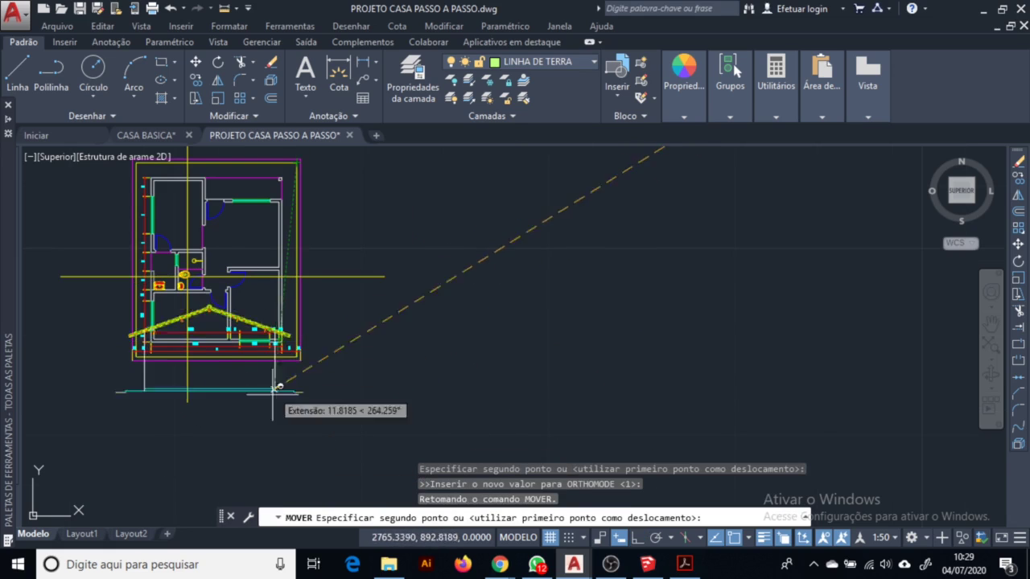
left_click(304, 392)
middle_click_drag(352, 409, 410, 390)
scroll(362, 386, "up", 5)
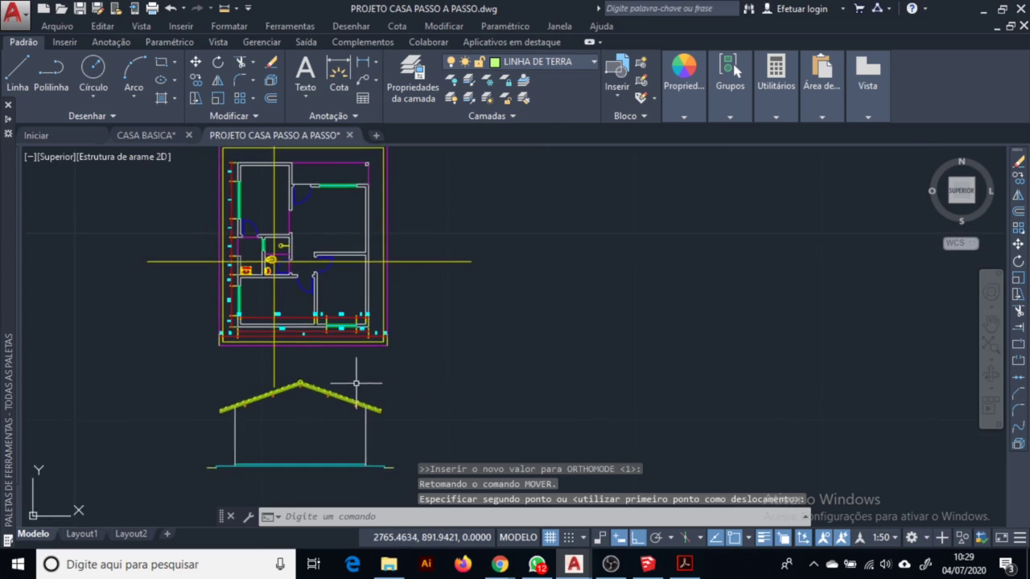
scroll(350, 381, "down", 2)
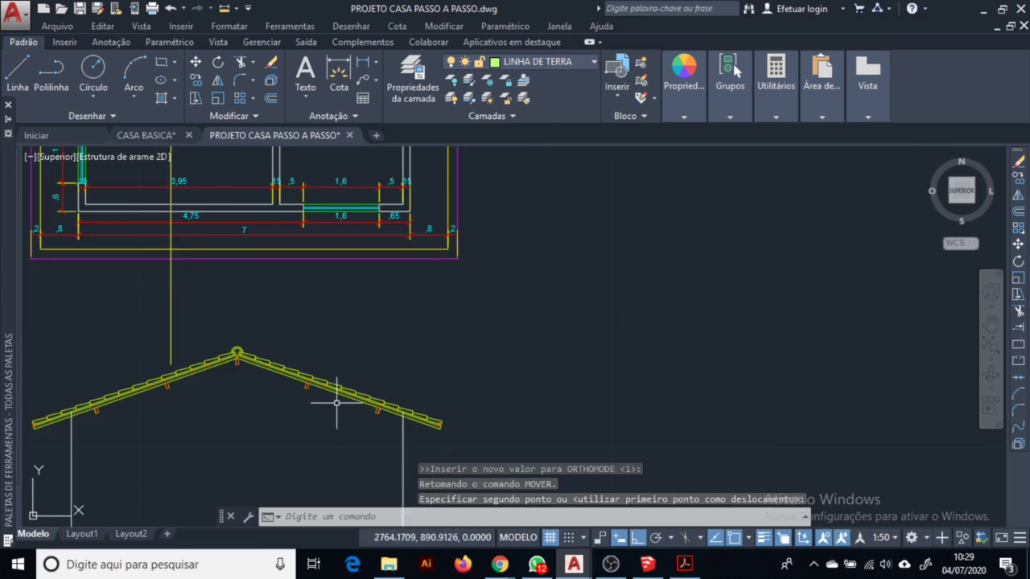
scroll(346, 378, "down", 3)
Project vertical construction lines through both edges of the 1,6 window in the rotated plan down across the elevation
left_click(88, 116)
left_click(50, 135)
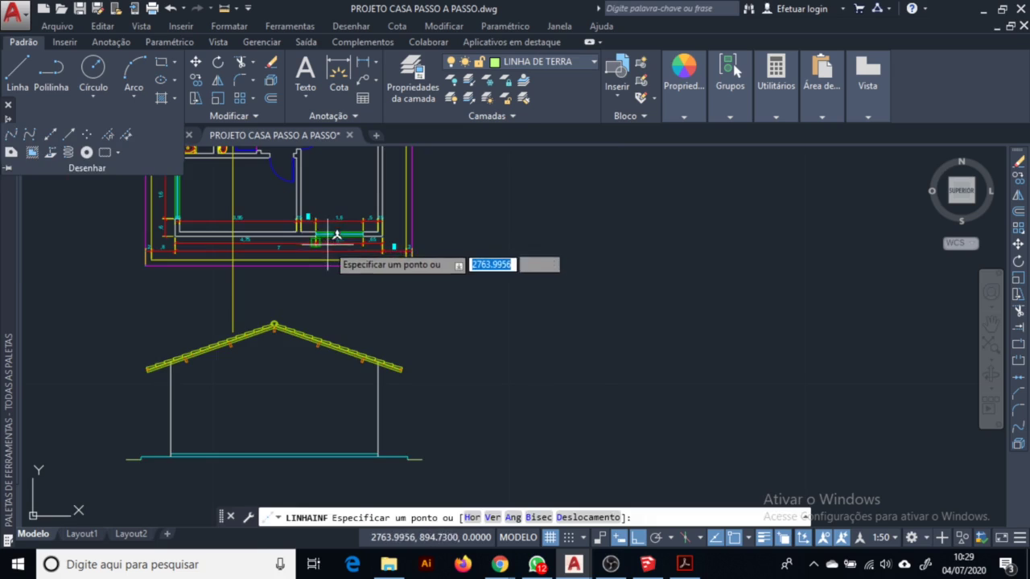
scroll(338, 257, "up", 3)
left_click(298, 212)
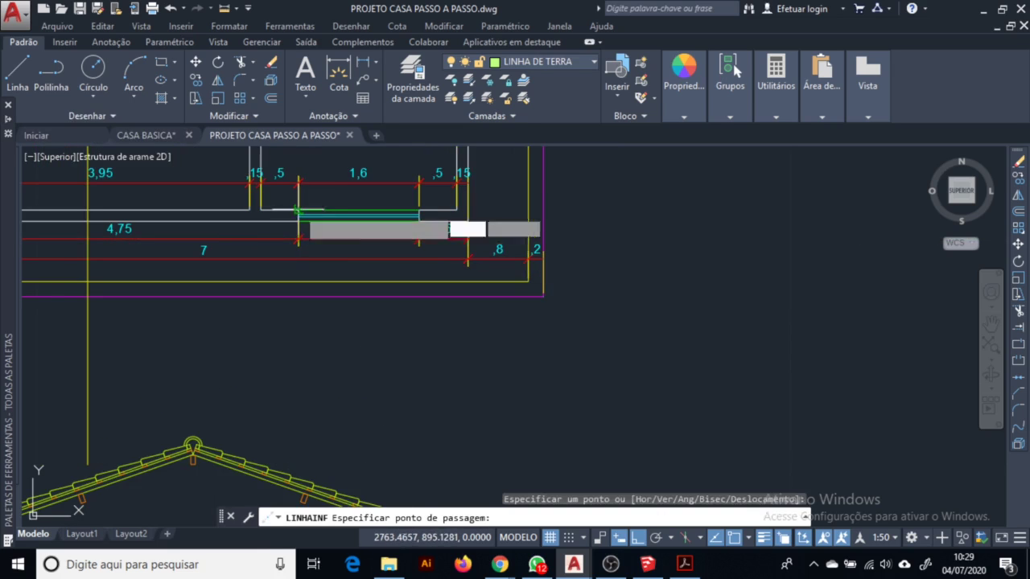
left_click(302, 378)
key("Return")
key("Return")
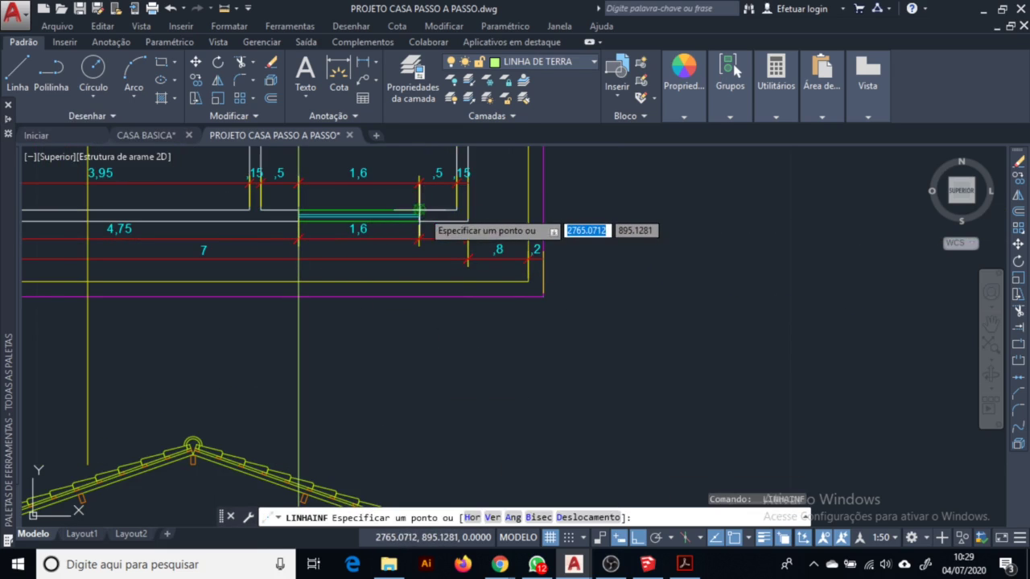
left_click(419, 211)
left_click(413, 340)
key("Return")
Fillet the window's head and sill lines with its left projection line to form two square corners
middle_click_drag(307, 482, 430, 159)
type("f")
key("Return")
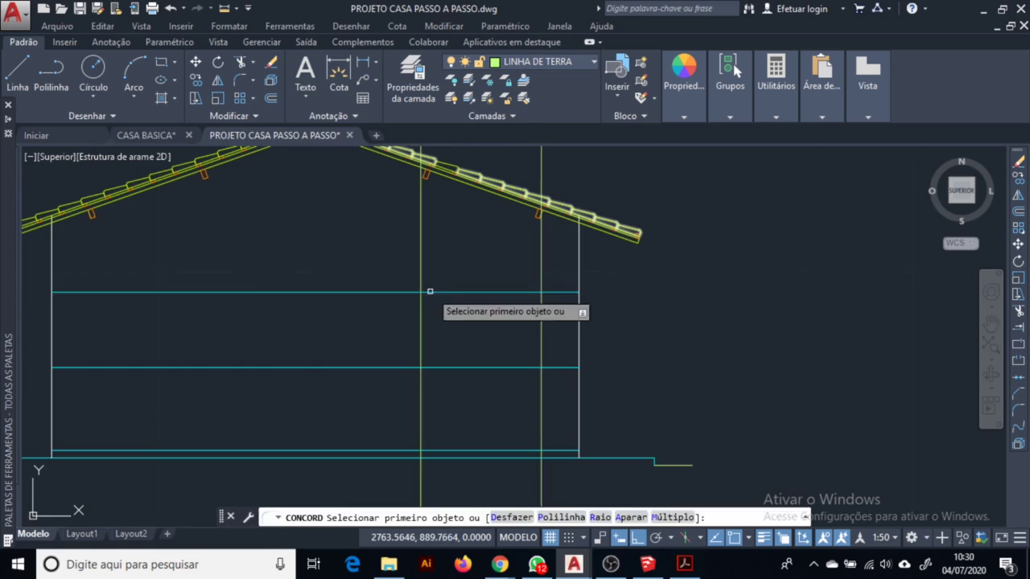
left_click(429, 292)
left_click(422, 310)
key("Return")
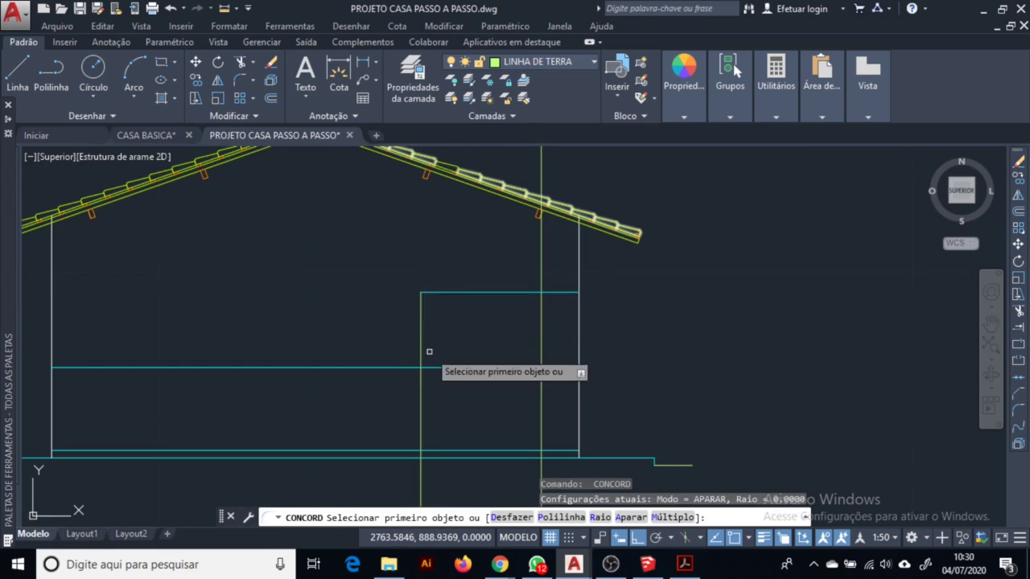
left_click(432, 367)
left_click(437, 367)
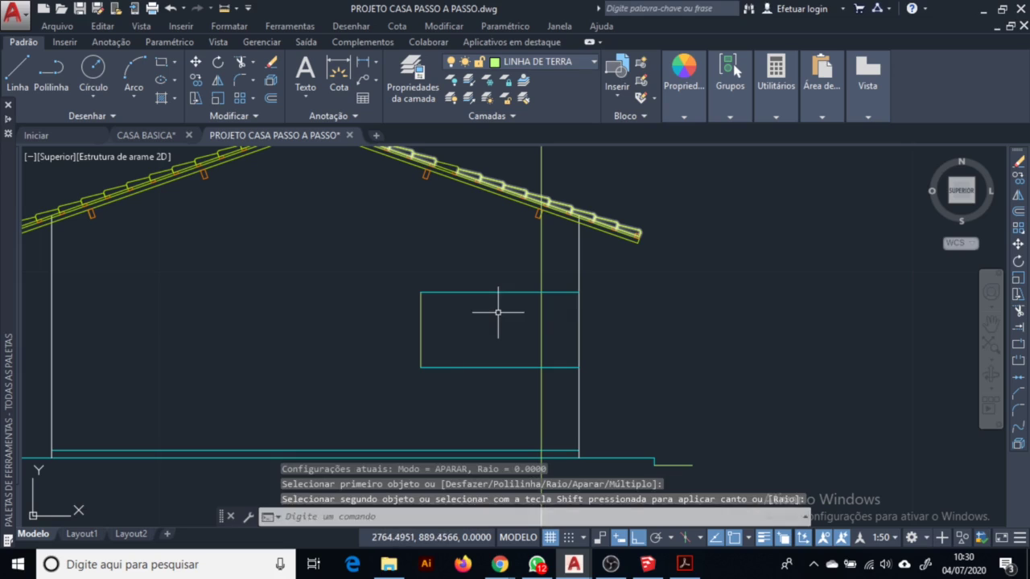
Fillet the window's head and sill lines with its right projection line to close the window outline
key("Return")
left_click(529, 295)
left_click(529, 295)
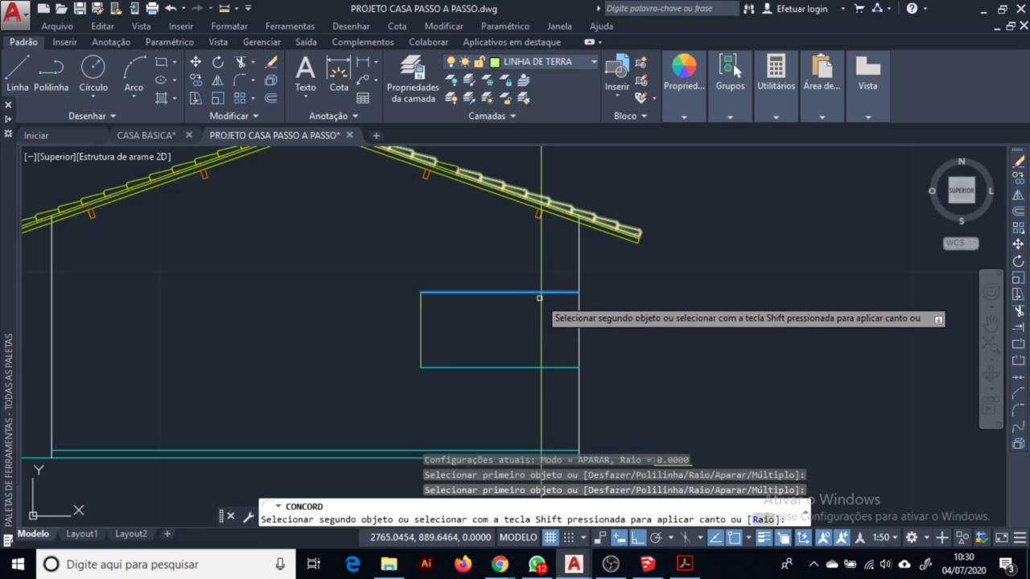
left_click(540, 302)
key("Return")
left_click(533, 368)
left_click(527, 368)
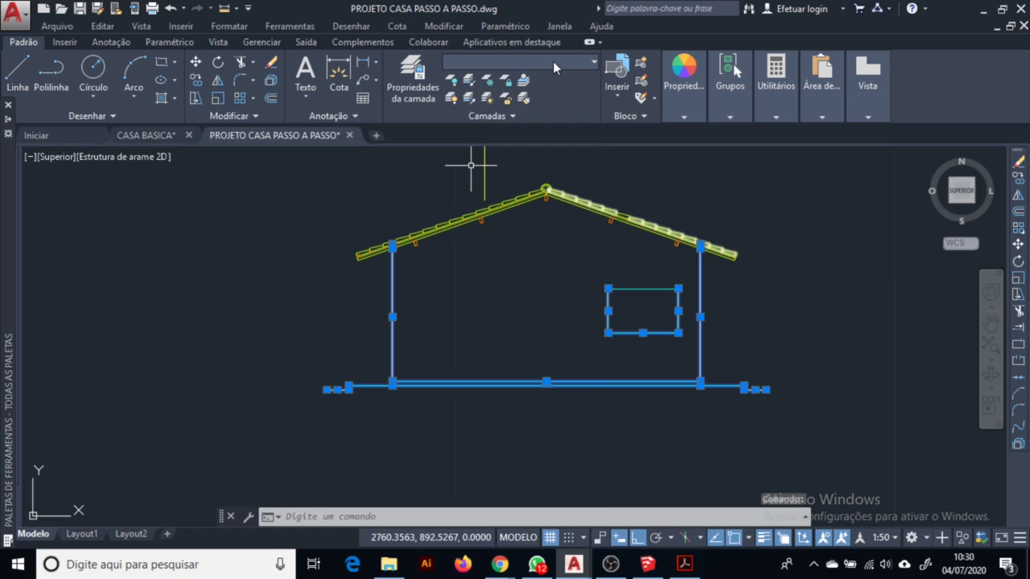
Move the second elevation's wall, window and base outlines to the ALVENARIA VISTA layer and erase the short ground segment beyond the base
left_click(553, 61)
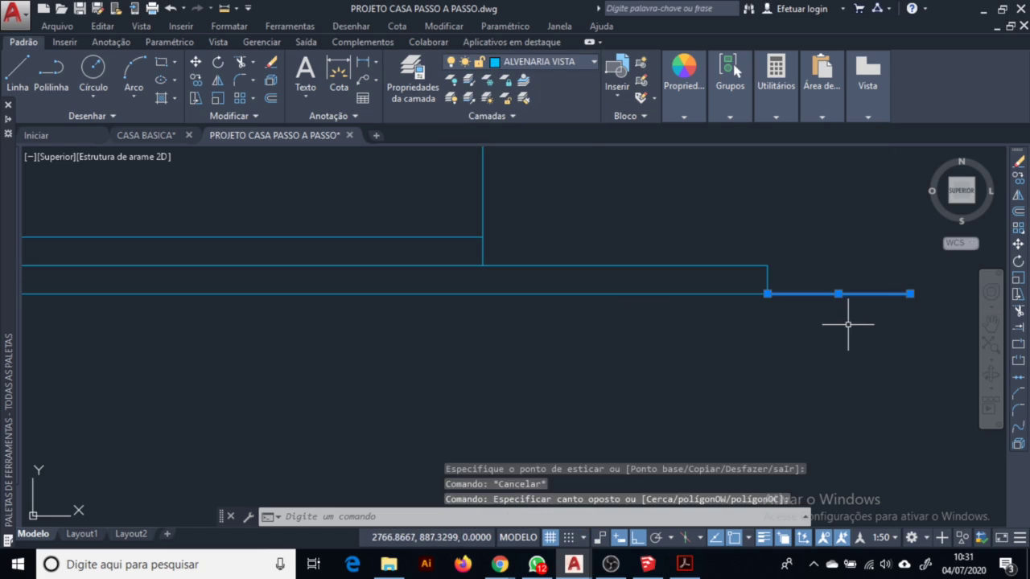
key("Delete")
Move the second elevation's full-length ground line from ALVENARIA VISTA to the ground-line layer
left_click(809, 294)
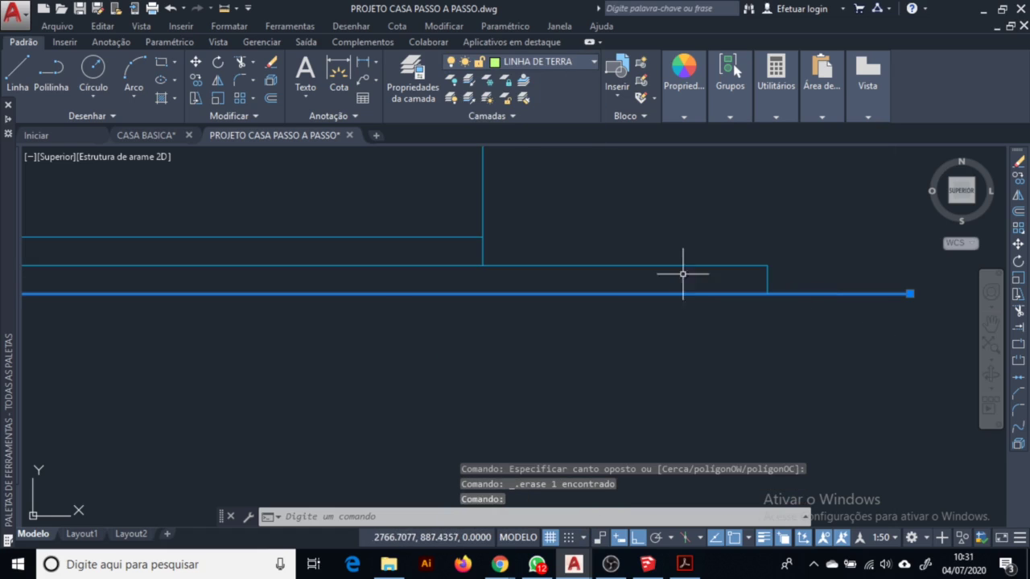
left_click(552, 61)
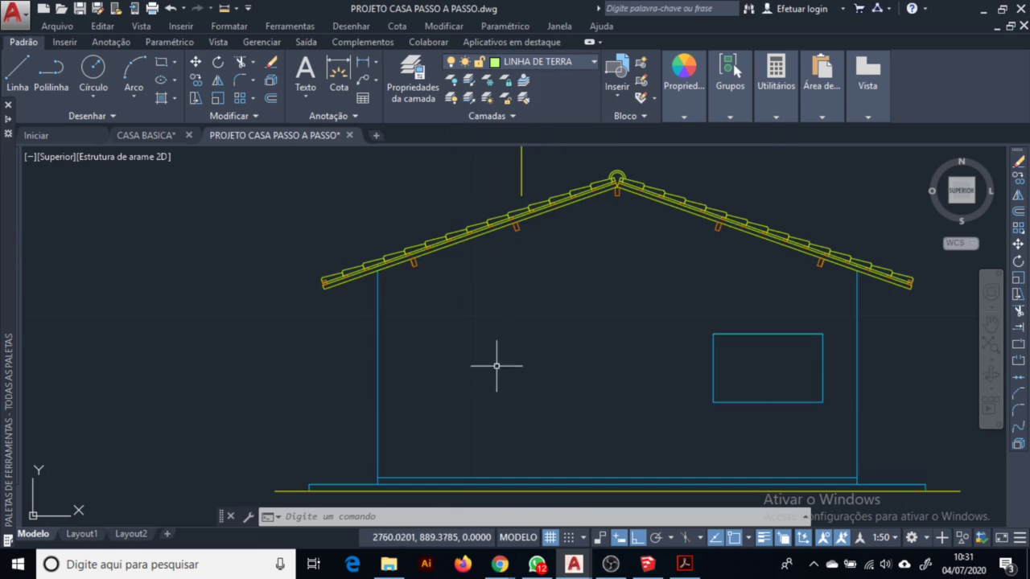
scroll(496, 366, "down", 8)
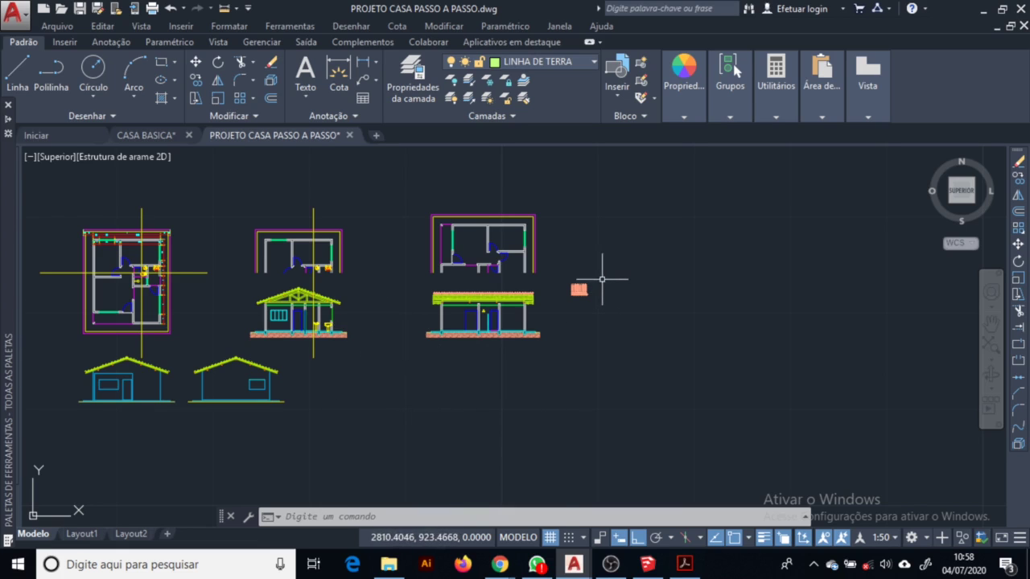
Copy the truss section, the longitudinal section and the roof-tile sample straight down into the empty area below
left_click(602, 279)
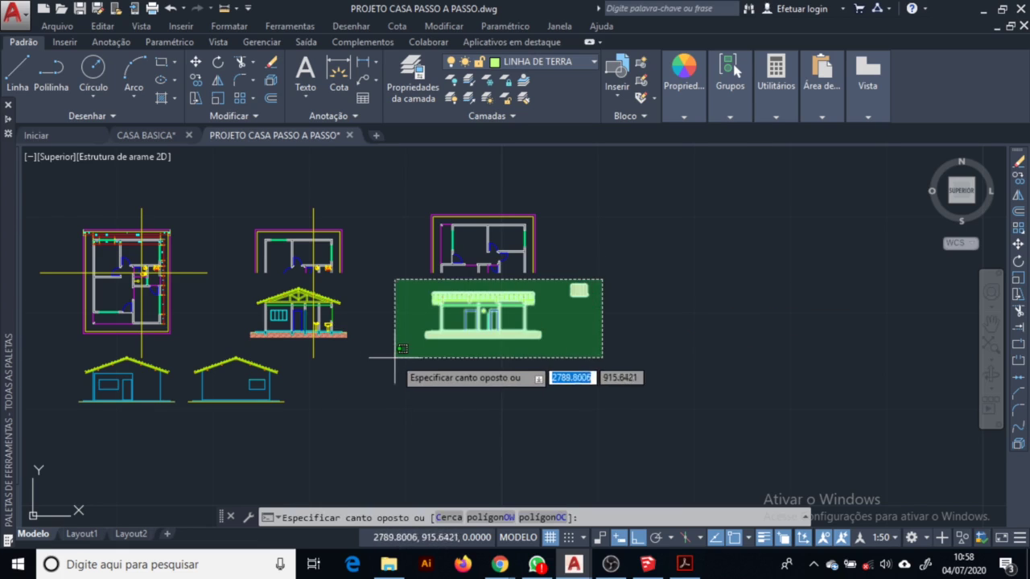
left_click(257, 357)
scroll(390, 368, "down", 3)
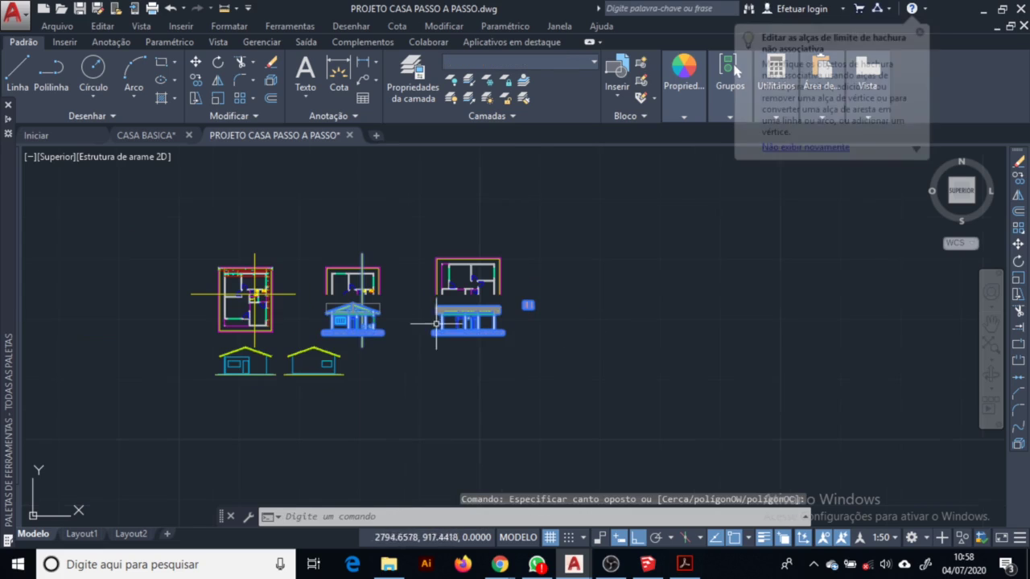
type("co")
key("space")
left_click(386, 361)
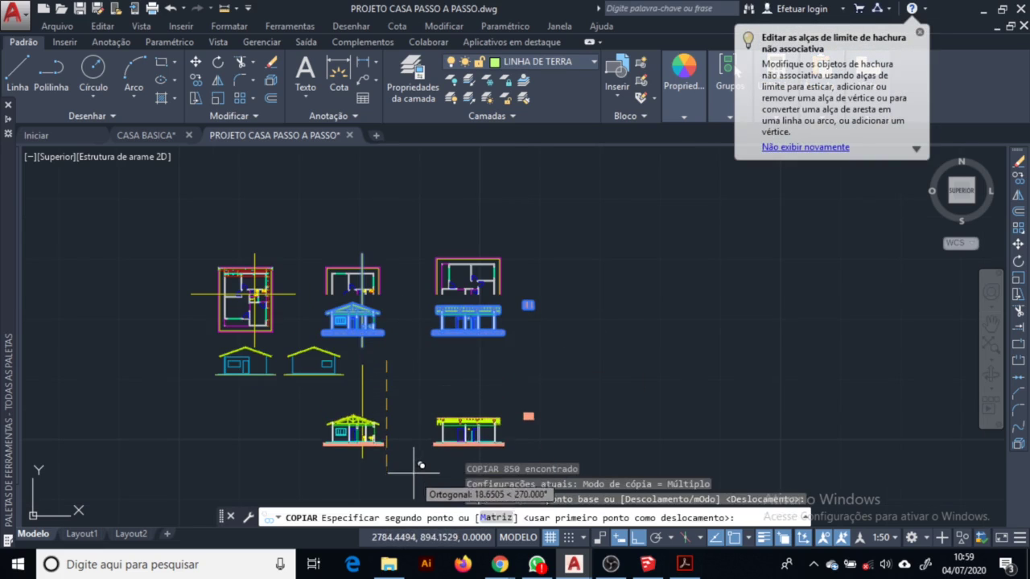
left_click(413, 464)
key("Escape")
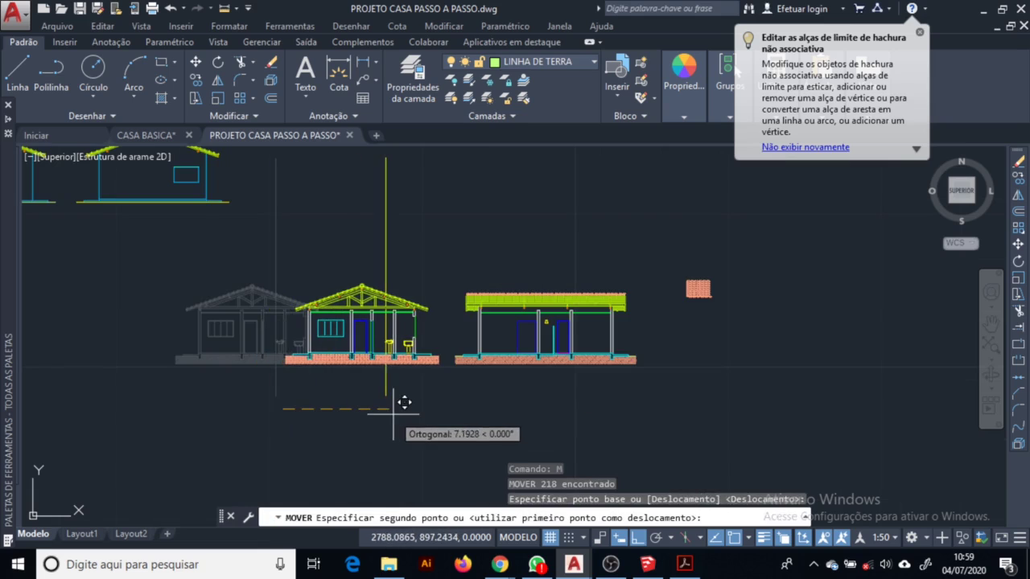
Move the copied truss section about 7 units horizontally towards the copied longitudinal section
left_click(394, 414)
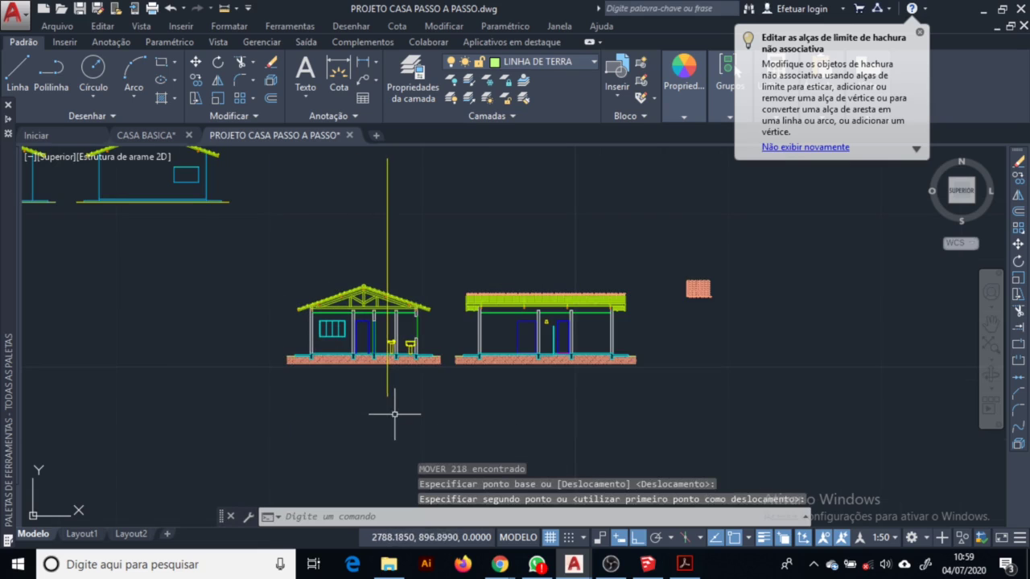
scroll(311, 211, "up", 5)
key("Escape")
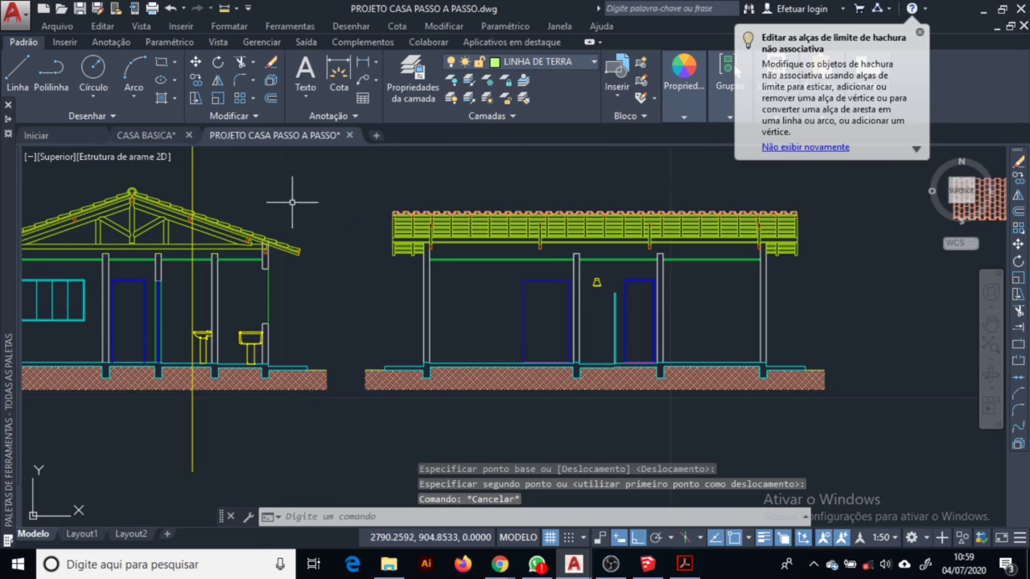
Erase the copied longitudinal section's roof framing, interior walls, doors and foundations, keeping the outer wall lines, base and ground line
mouse_move(298, 208)
middle_mouse_down()
mouse_move(334, 210)
mouse_move(299, 217)
middle_mouse_up()
middle_click_drag(201, 286, 258, 317)
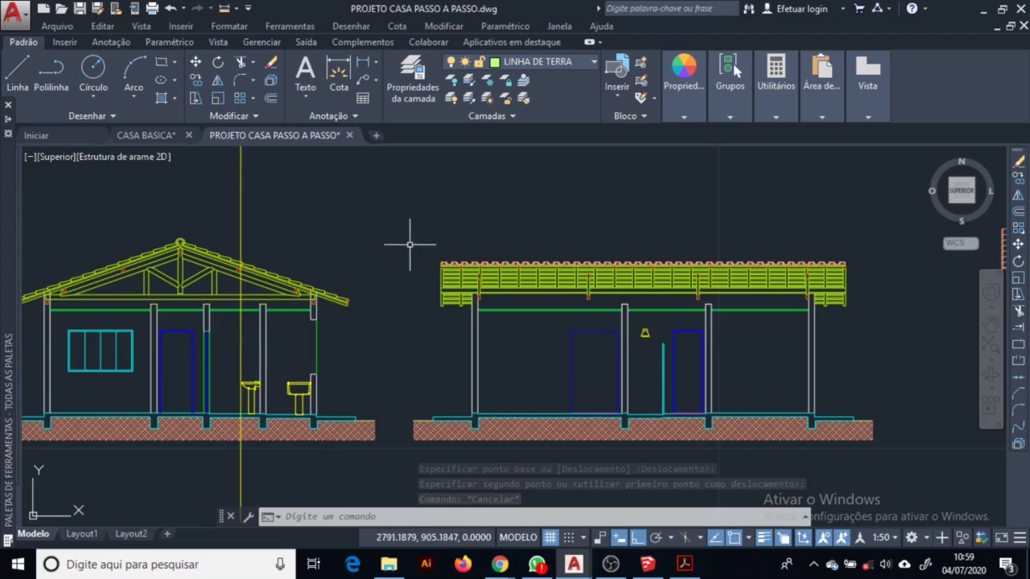
middle_click_drag(649, 286, 497, 272)
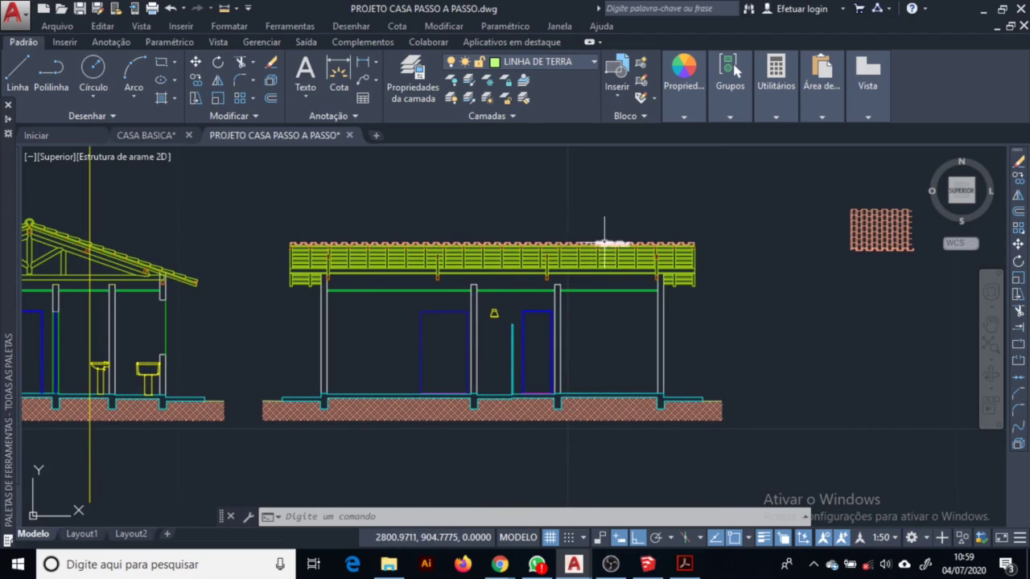
left_click(335, 221)
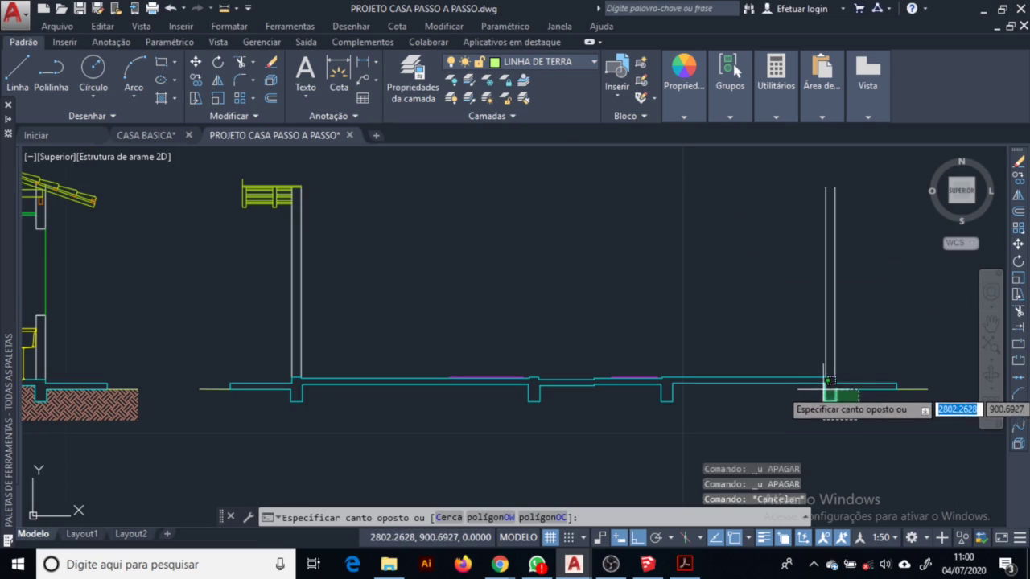
left_click(824, 389)
key("Delete")
scroll(587, 466, "down", 3)
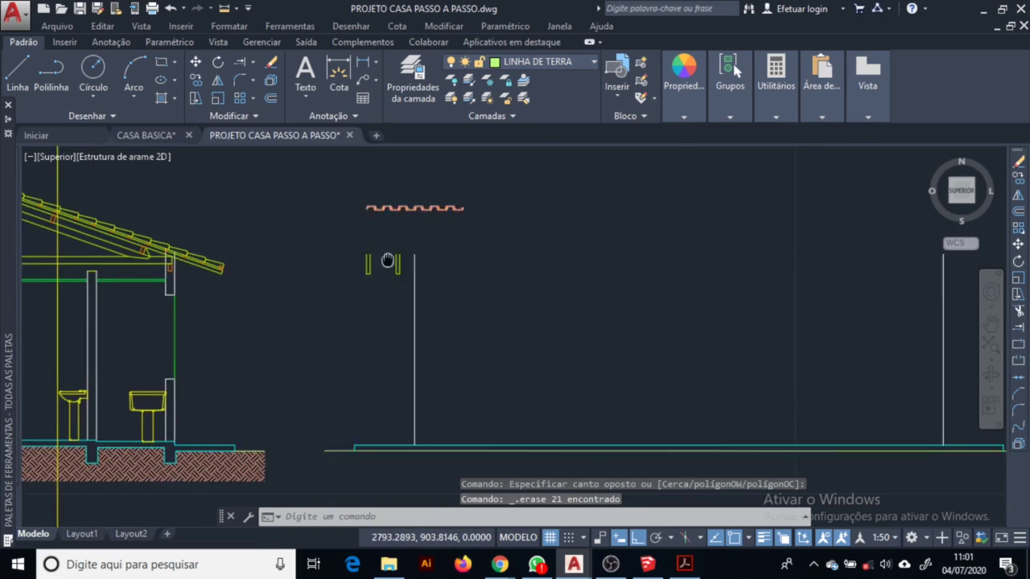
mouse_move(440, 407)
middle_mouse_down()
mouse_move(421, 377)
mouse_move(430, 372)
middle_mouse_up()
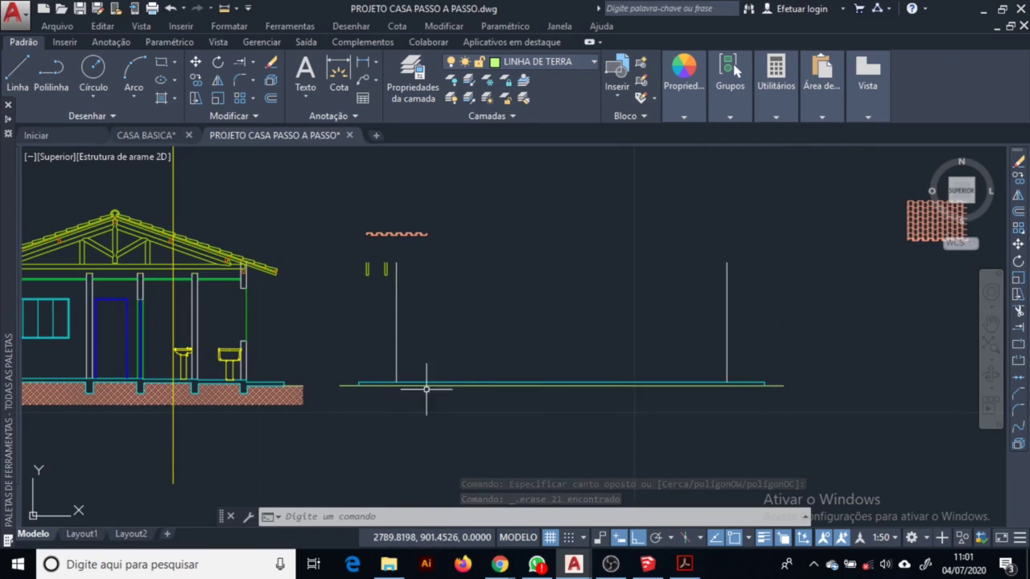
Check the floor plan in the PDF, then project a horizontal ray from the top of the truss section's ridge tile across the side view
key("alt+Tab")
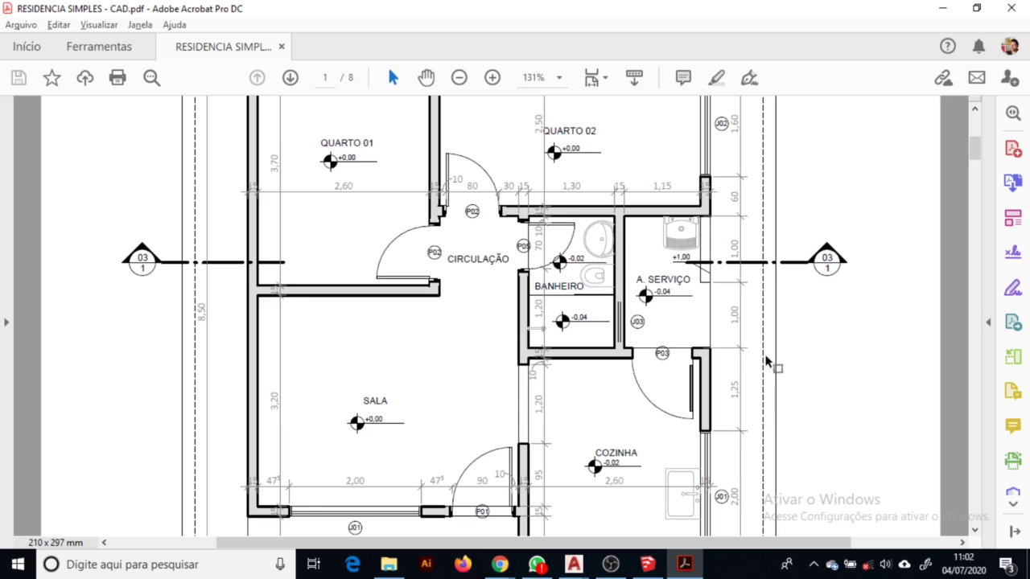
key("alt+Tab")
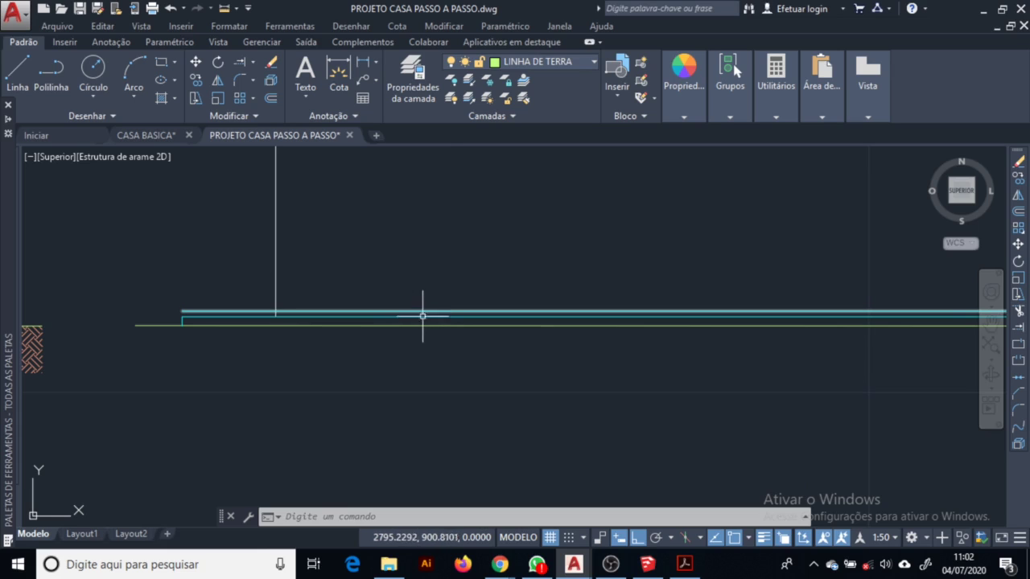
scroll(908, 309, "down", 2)
middle_click_drag(908, 309, 649, 406)
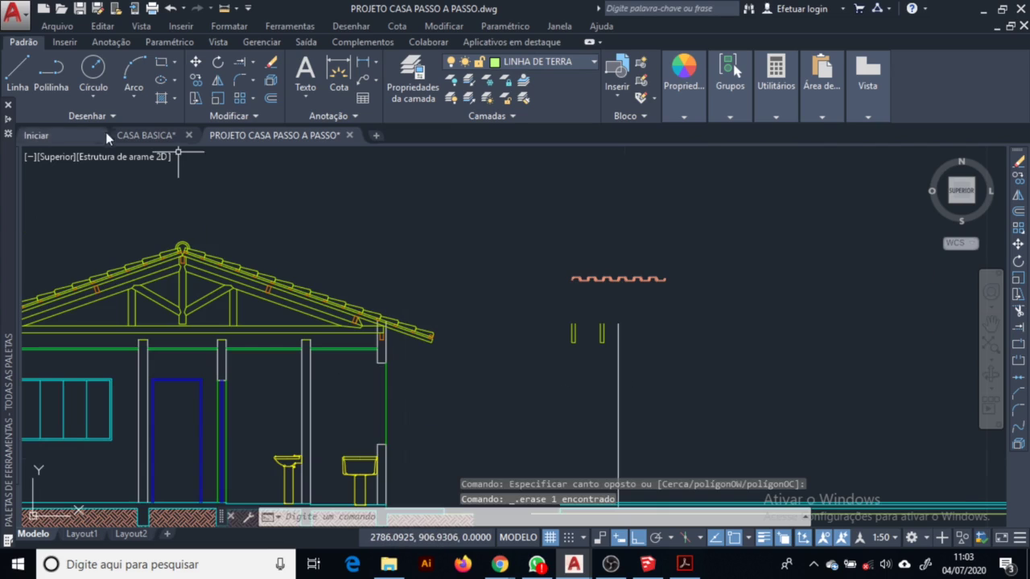
left_click(111, 117)
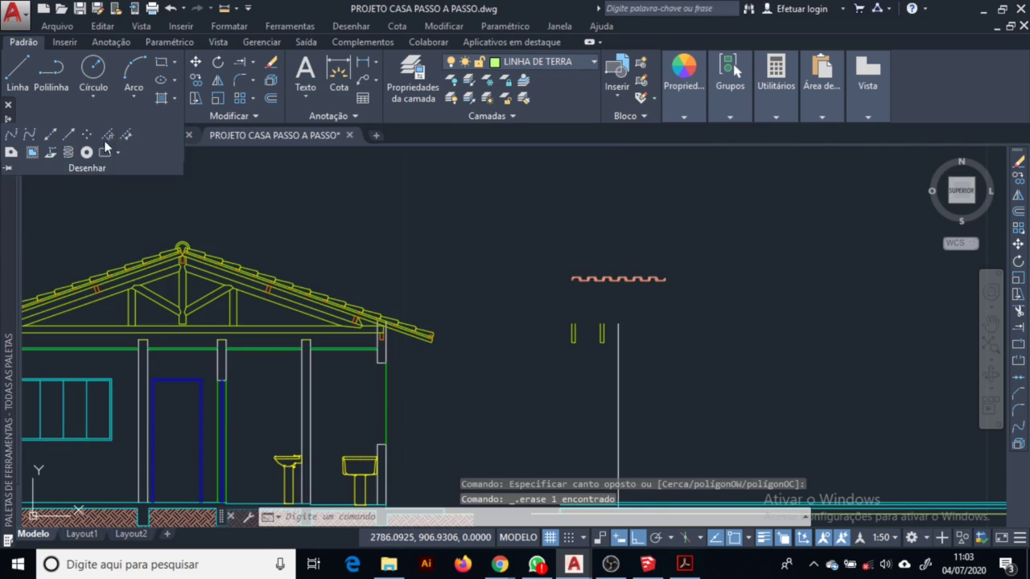
left_click(68, 134)
left_click(194, 281)
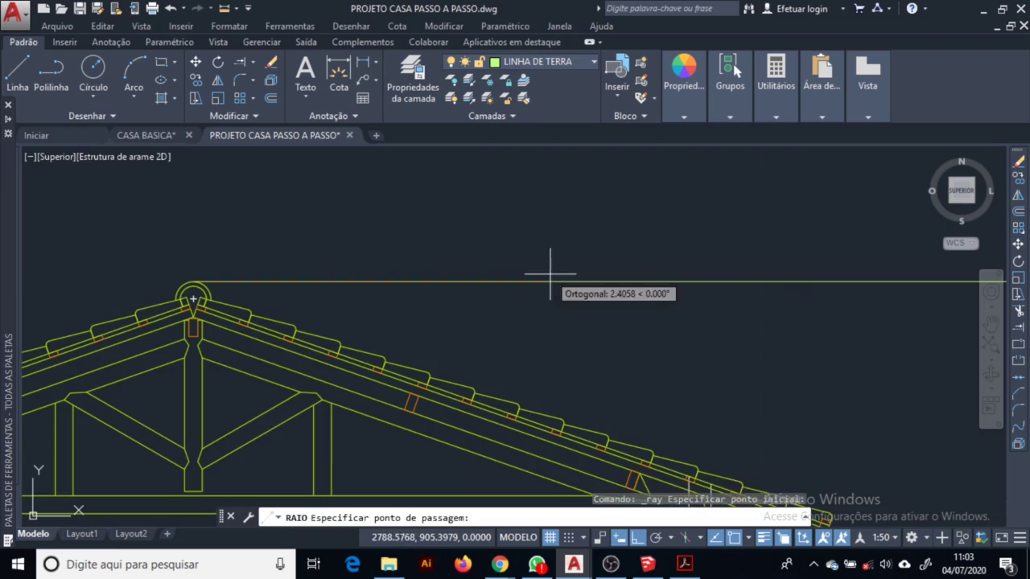
left_click(555, 281)
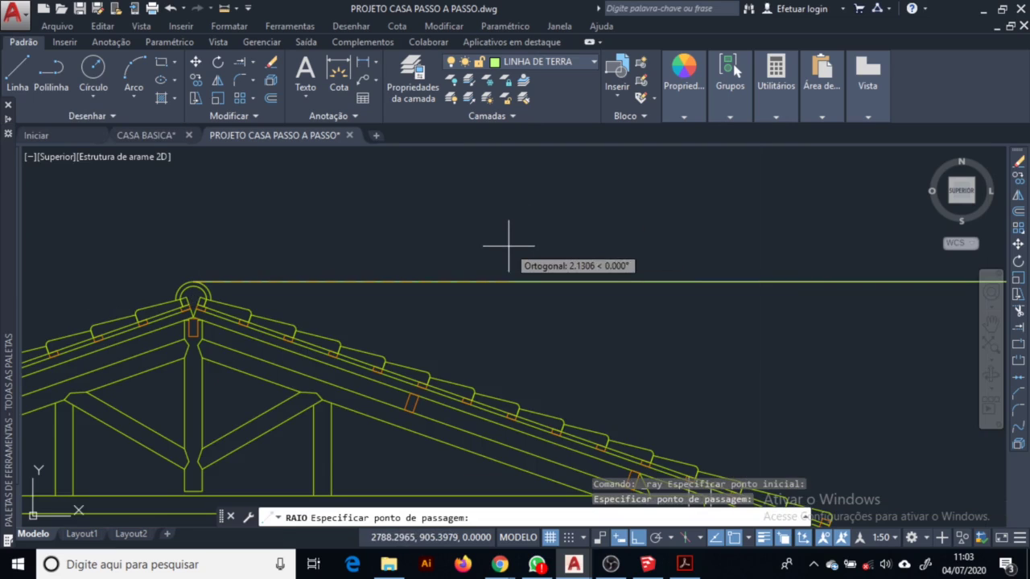
key("Escape")
Project two horizontal rays from the last eave batten in the truss section: one from its upper outer corner, one from the line end crossing it
middle_click_drag(576, 329, 398, 228)
scroll(661, 424, "up", 12)
key("Return")
left_click(462, 344)
left_click(740, 339)
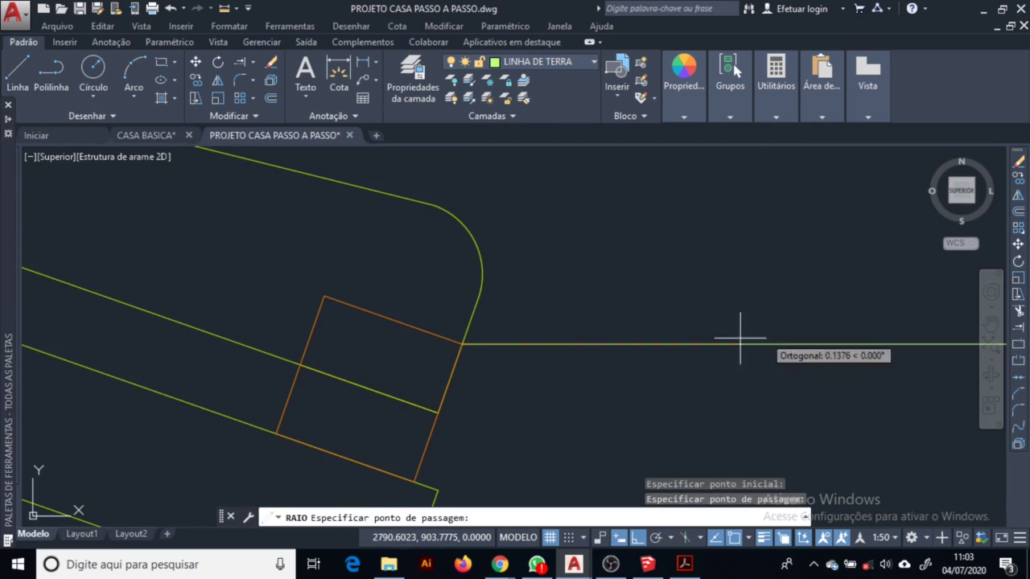
key("Escape")
key("Return")
key("Return")
left_click(439, 410)
left_click(655, 395)
key("Return")
Project horizontal rays from the upper and lower corners of the rafter's end at the truss section's eave
key("Return")
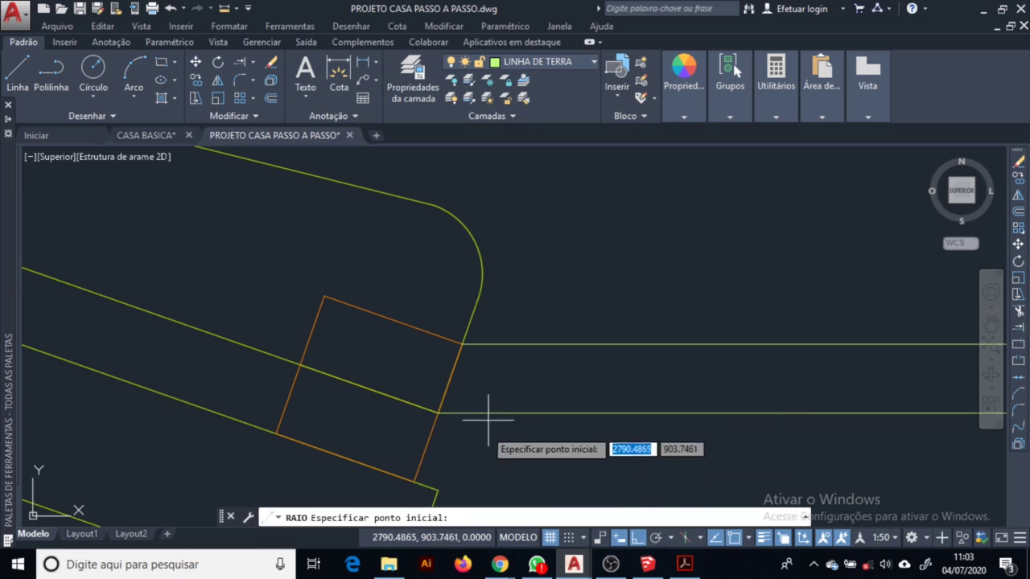
left_click(438, 489)
left_click(724, 488)
key("Escape")
scroll(851, 375, "down", 3)
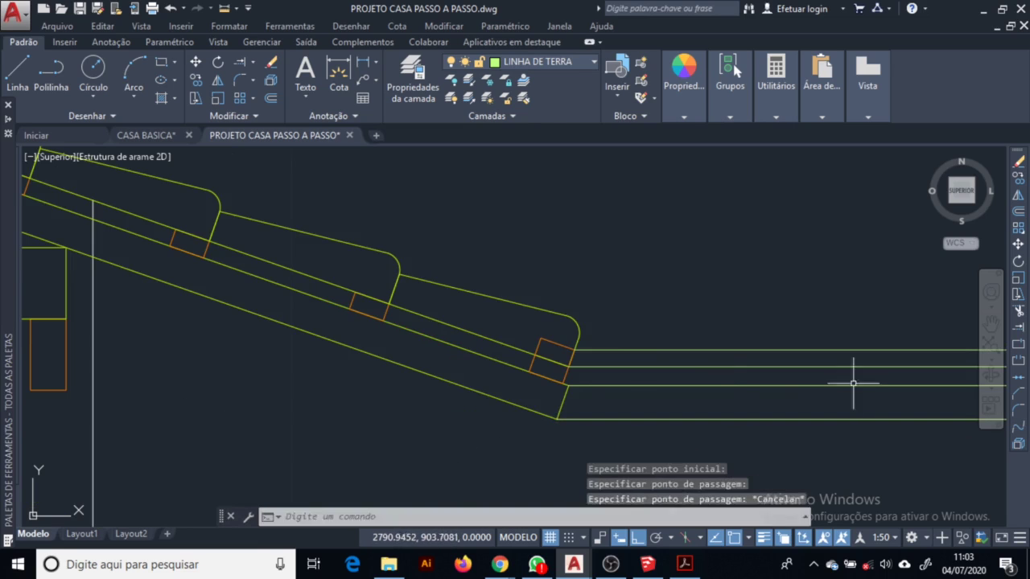
Drop vertical rays from both ends of the plan's roof projection line and join them to the ridge ray with sharp corners
key("Return")
scroll(583, 385, "up", 2)
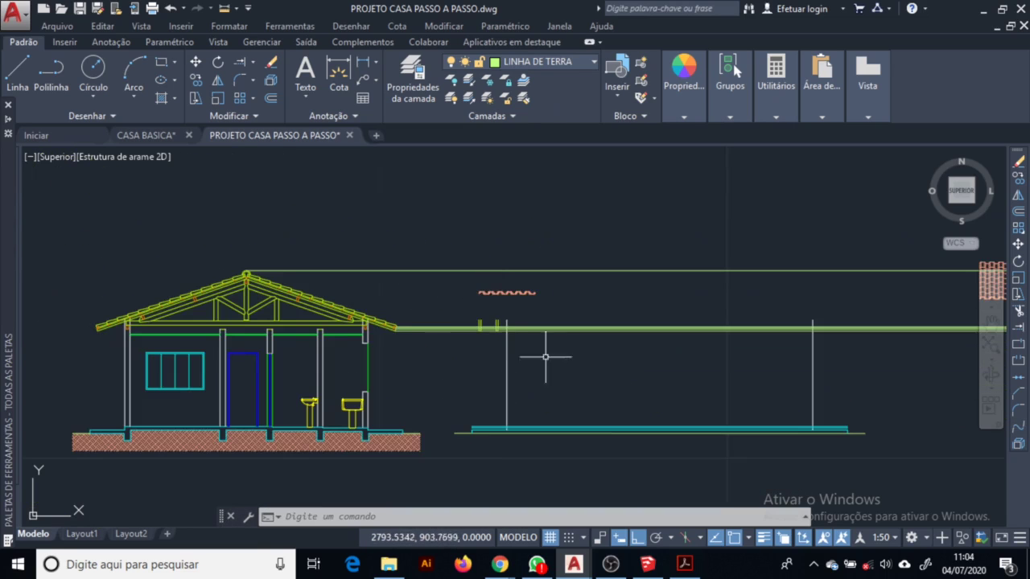
middle_click_drag(561, 368, 488, 435)
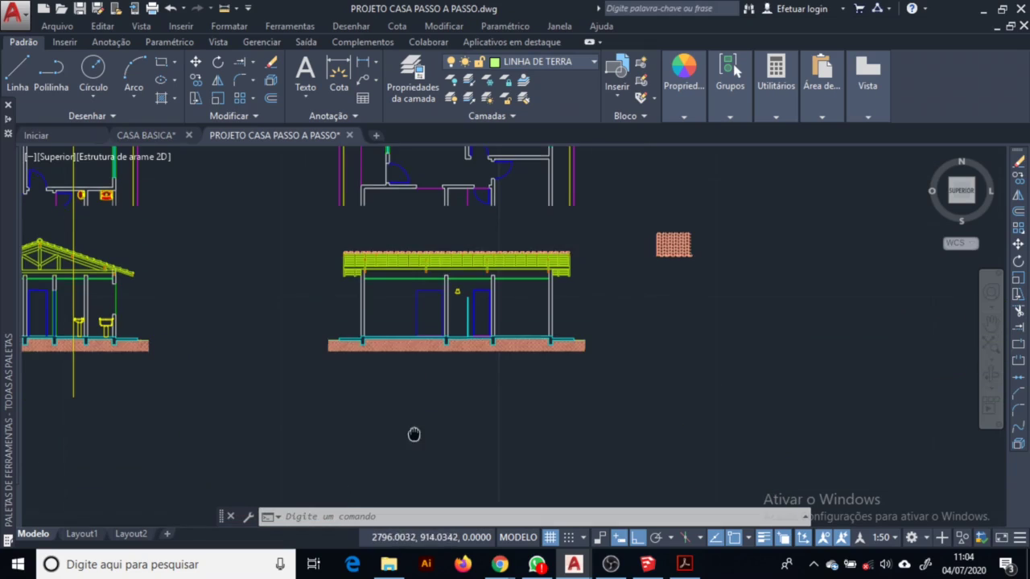
middle_click_drag(413, 434, 413, 439)
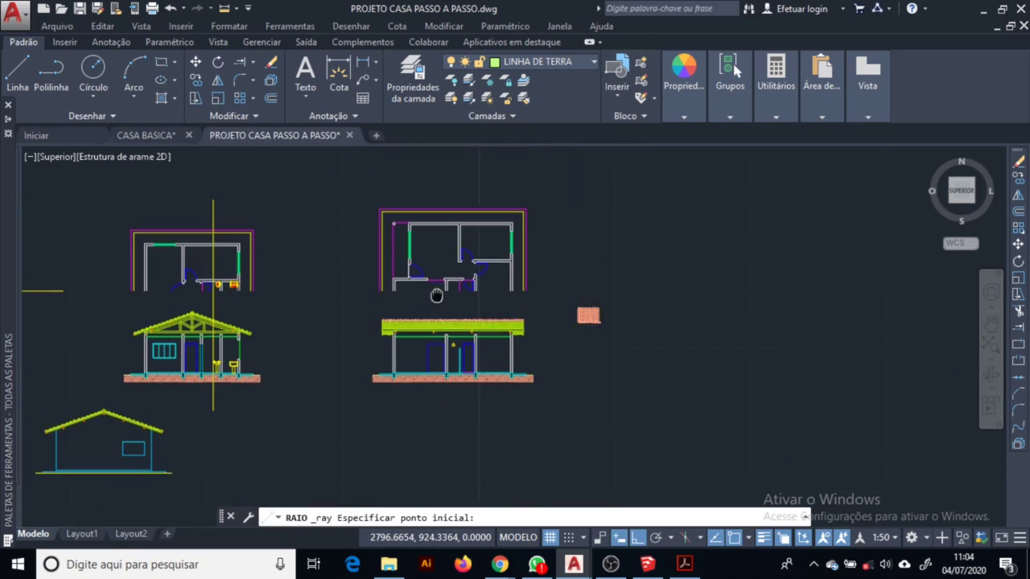
middle_click_drag(437, 296, 437, 305)
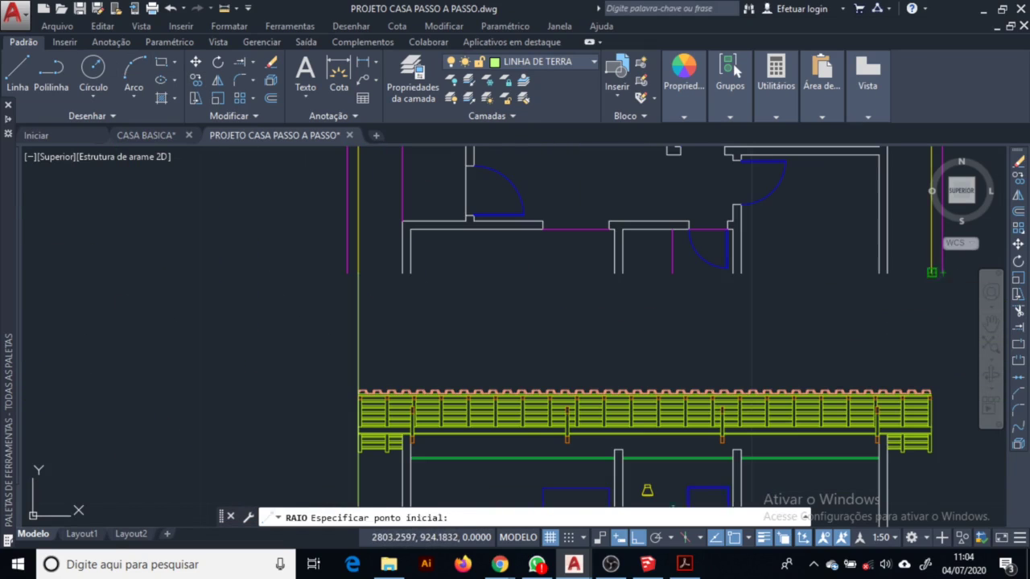
left_click(932, 273)
left_click(932, 338)
key("Escape")
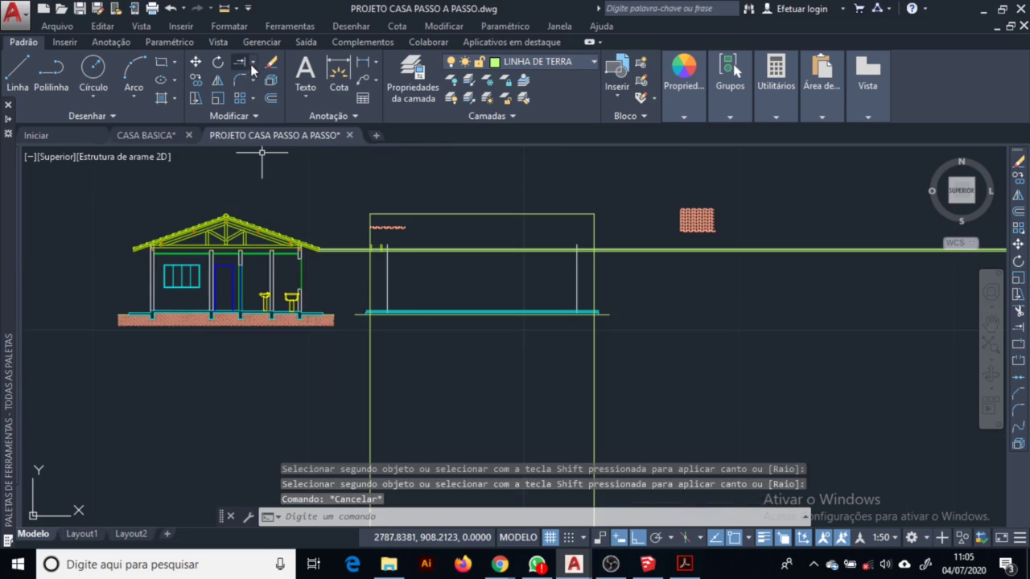
Trim the eave rays and vertical rays to leave a closed rectangular roof outline over the side view
left_click(252, 62)
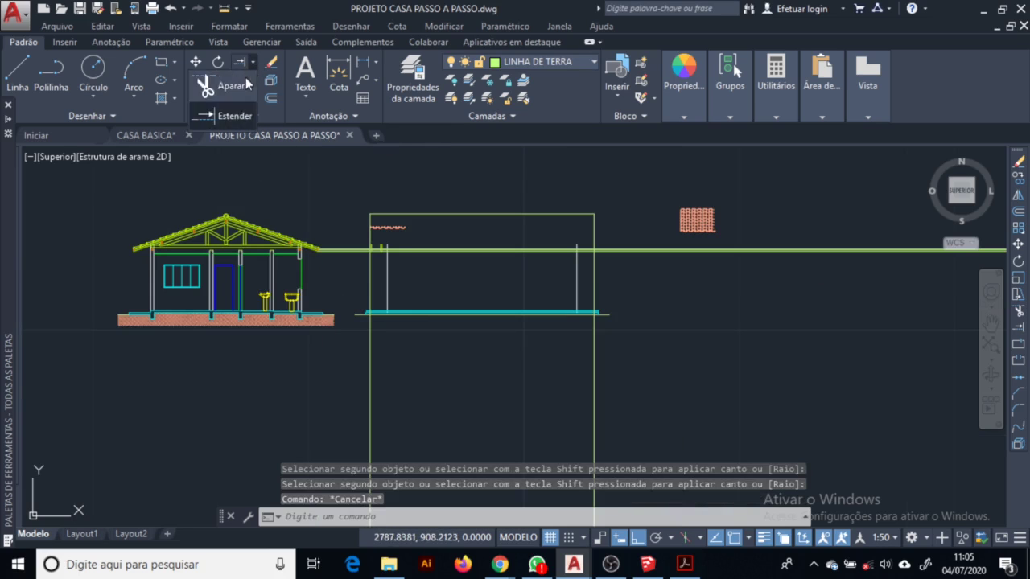
left_click(232, 87)
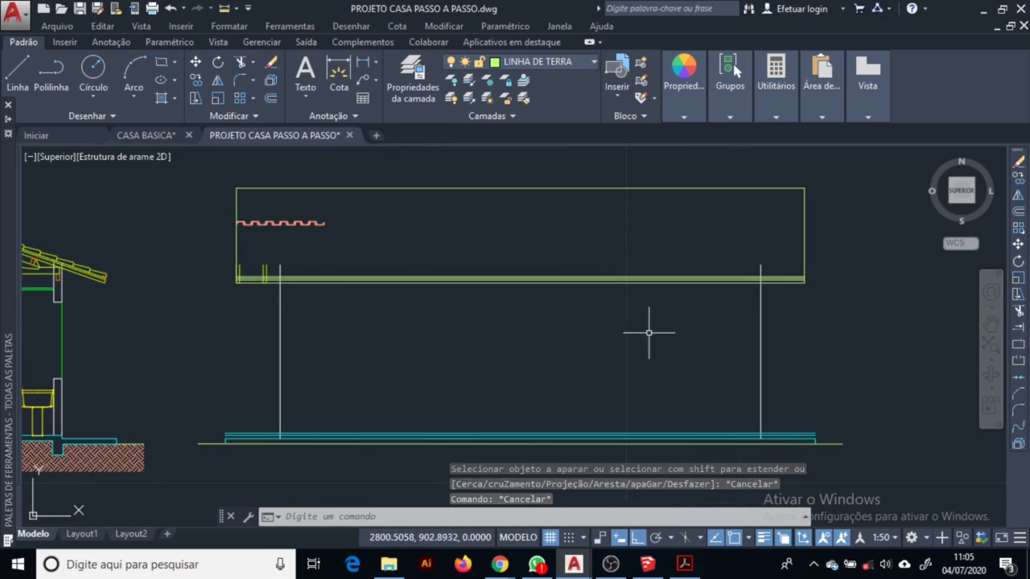
middle_click_drag(468, 340, 622, 348)
middle_click_drag(303, 260, 349, 276)
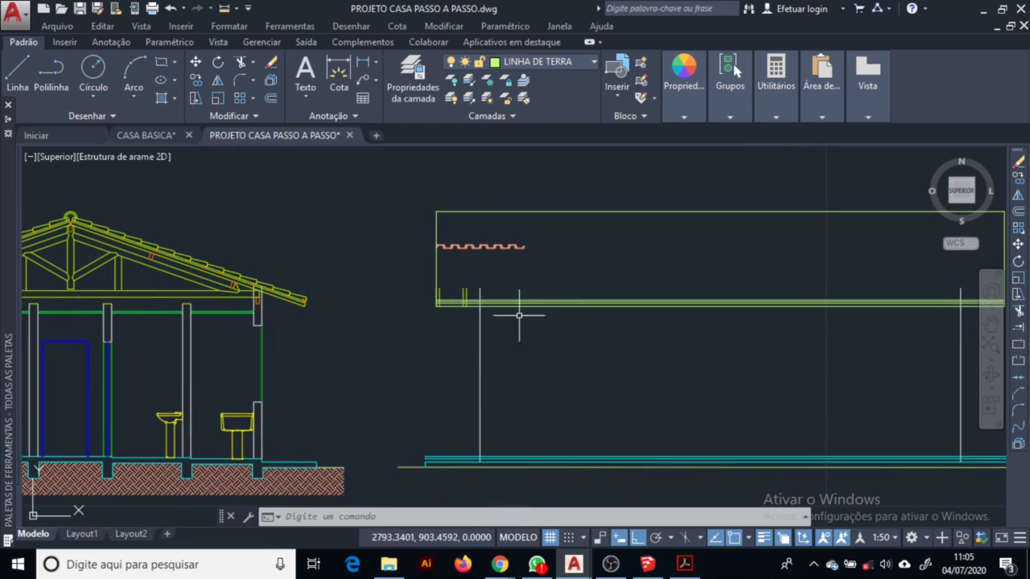
Check the rafter ends in the SketchUp model, then draw a rectangle for the first rafter end between the two lowest eave lines on layer MAD FINA
scroll(539, 346, "up", 2)
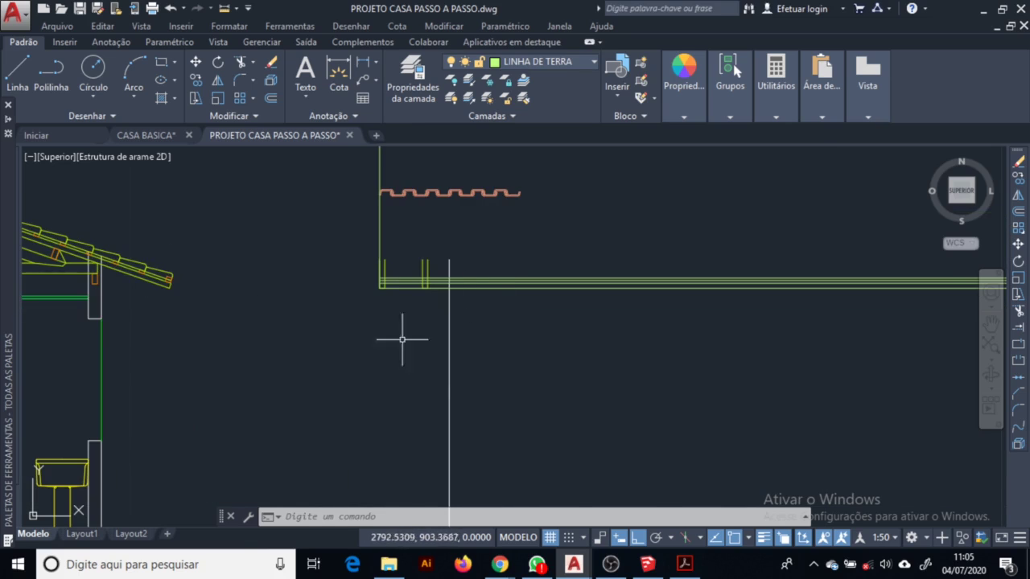
key("alt+Tab")
scroll(383, 389, "down", 5)
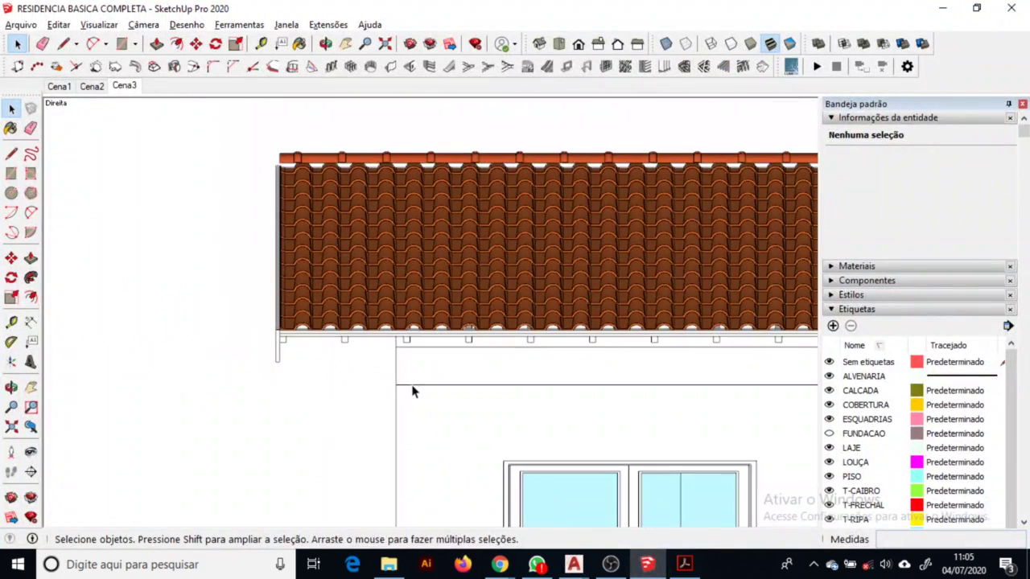
scroll(386, 373, "up", 3)
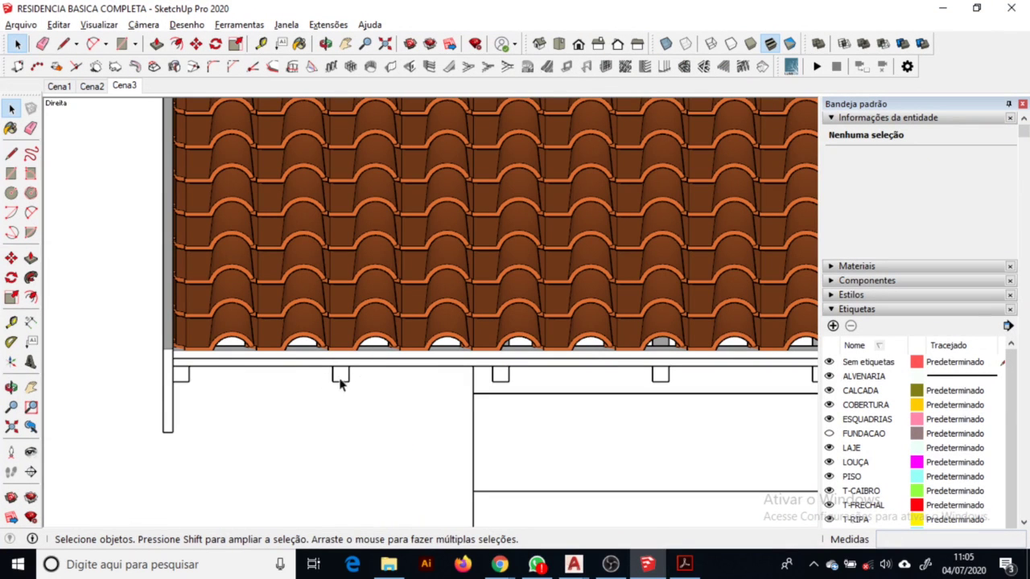
key("alt+Tab")
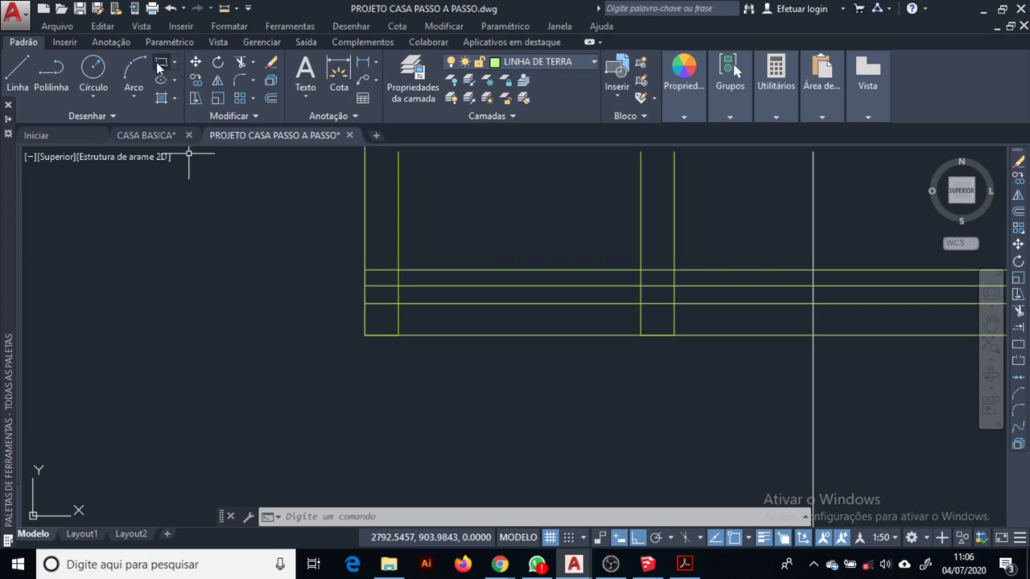
left_click(161, 62)
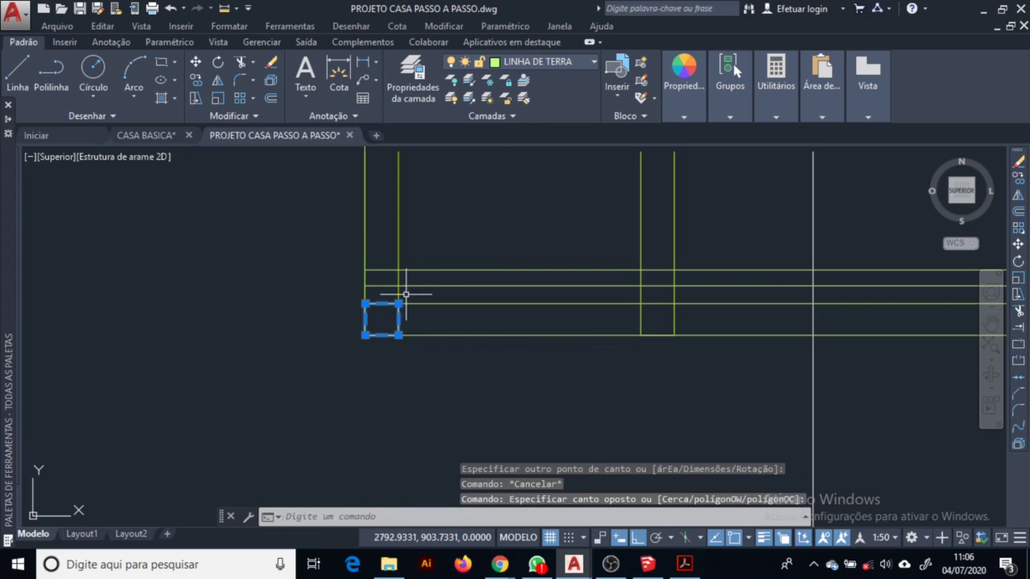
left_click(556, 65)
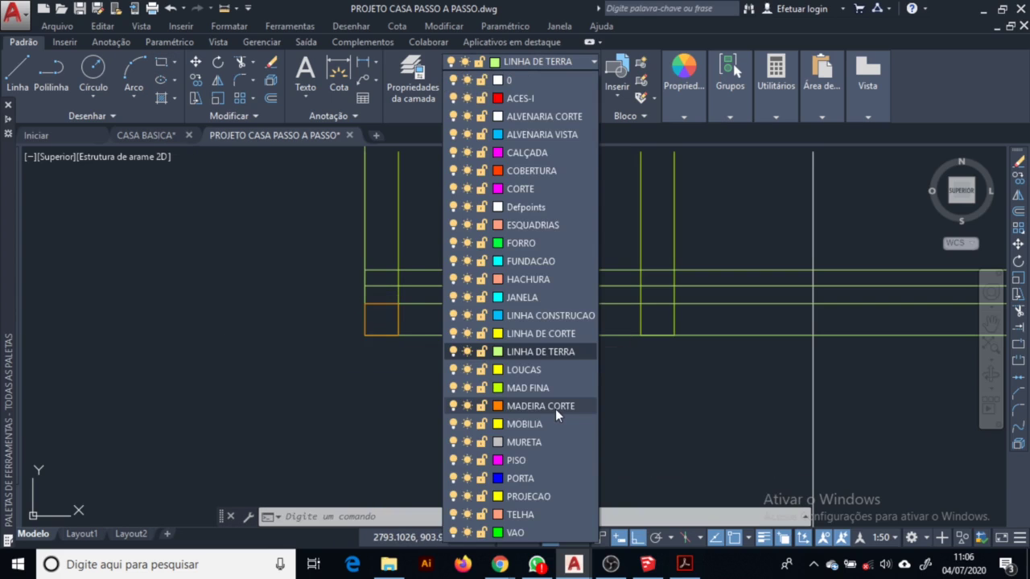
left_click(552, 391)
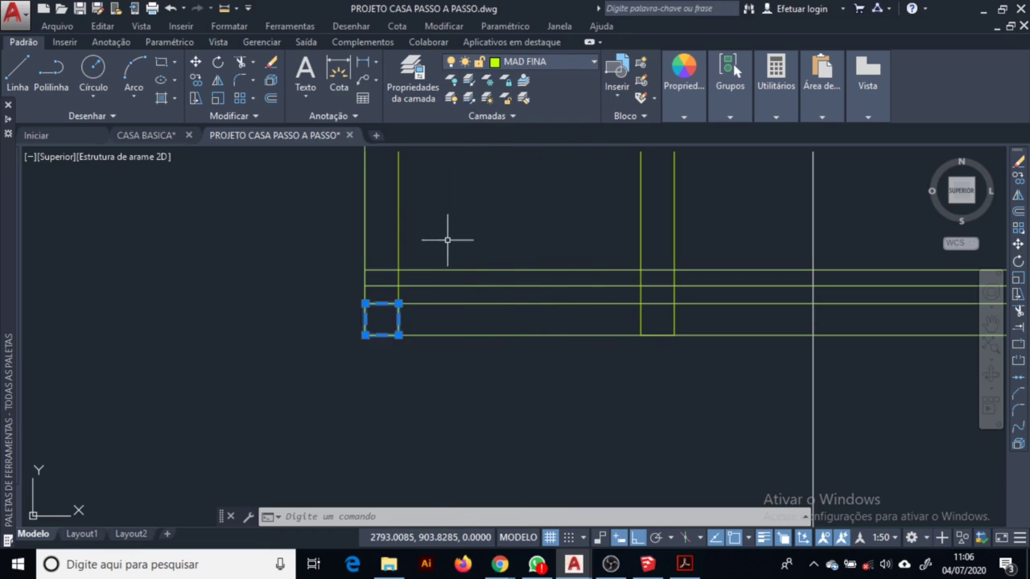
key("Escape")
Erase the vertical roof edge and old rafter lines above the first rafter-end rectangle
left_click(429, 223)
left_click(351, 201)
key("Delete")
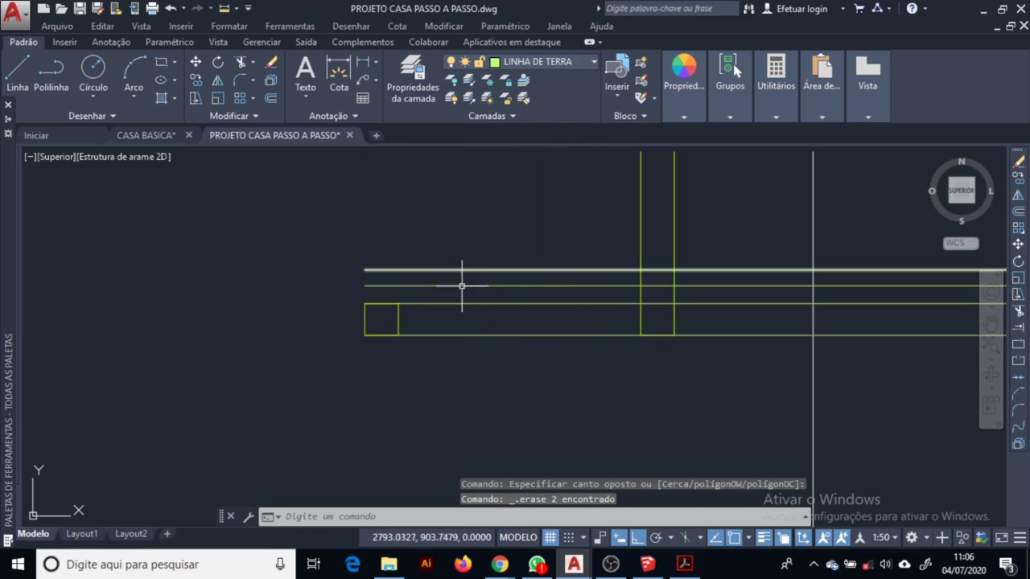
Copy the rafter-end rectangle as a 22-item linear array along the eave, spaced to the second rafter, and erase that rafter's old lines
scroll(476, 332, "down", 4)
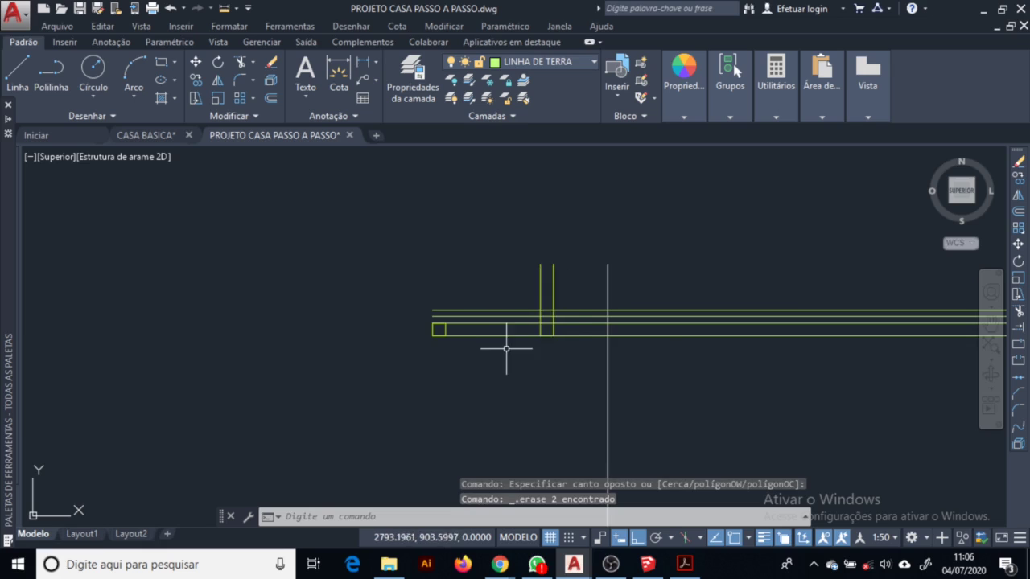
scroll(506, 348, "up", 2)
middle_click_drag(720, 363, 581, 364)
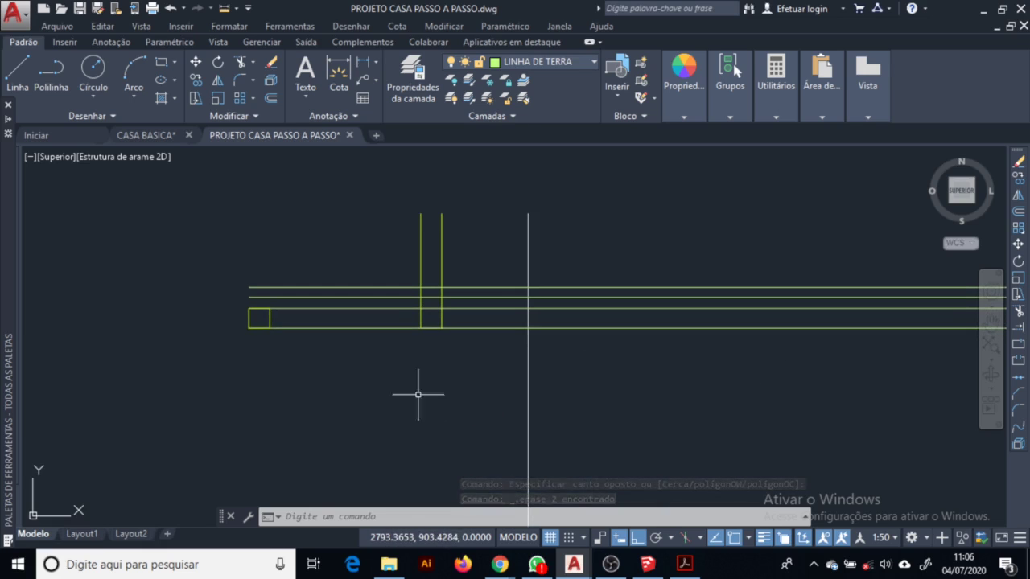
left_click(196, 80)
left_click(269, 320)
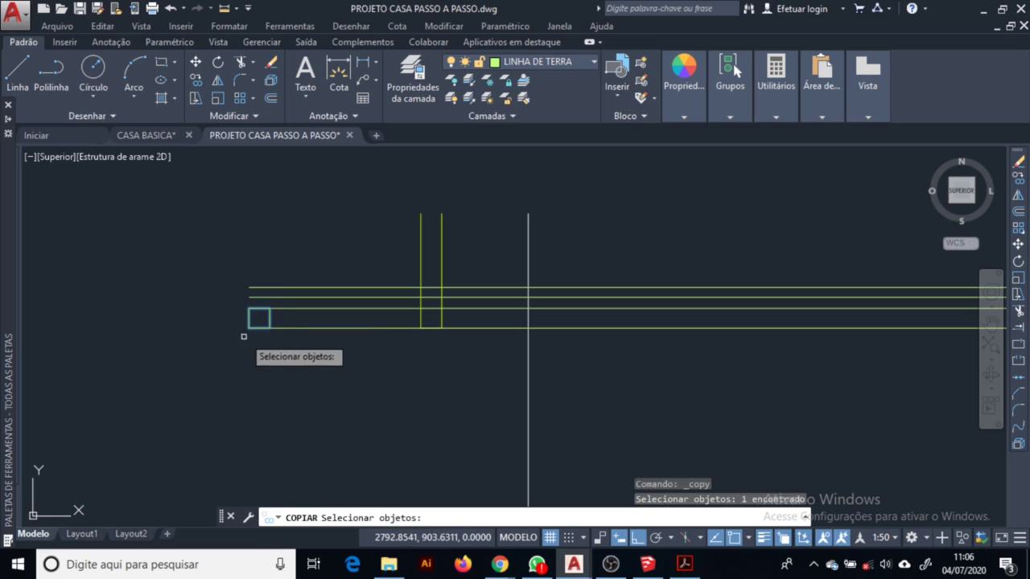
key("Return")
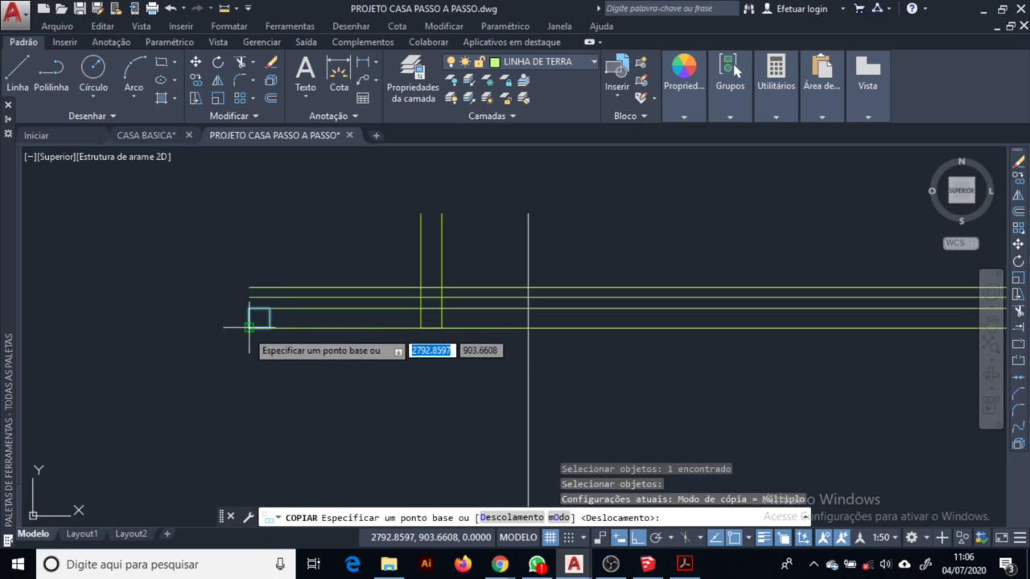
left_click(250, 328)
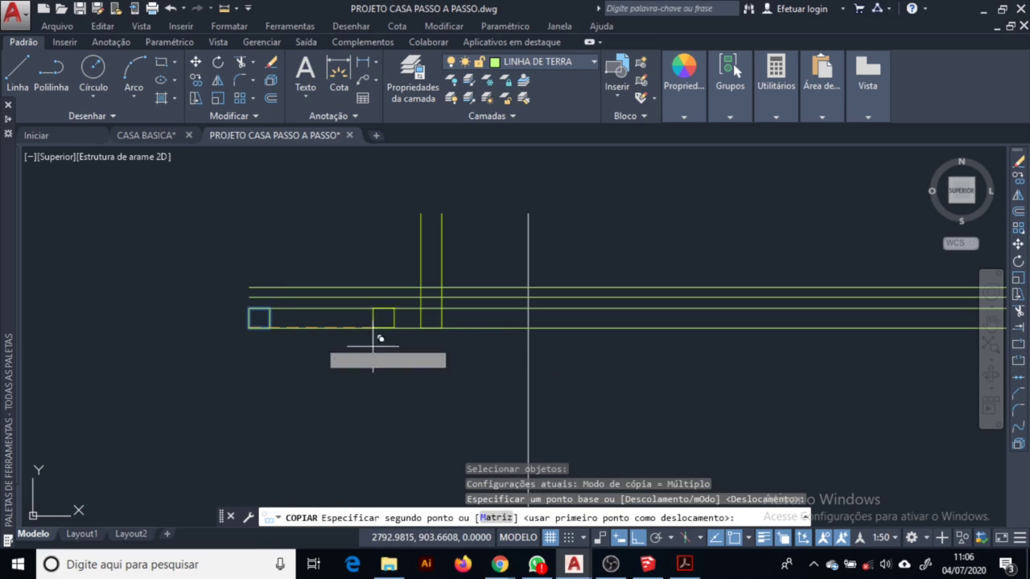
left_click(495, 518)
type("2")
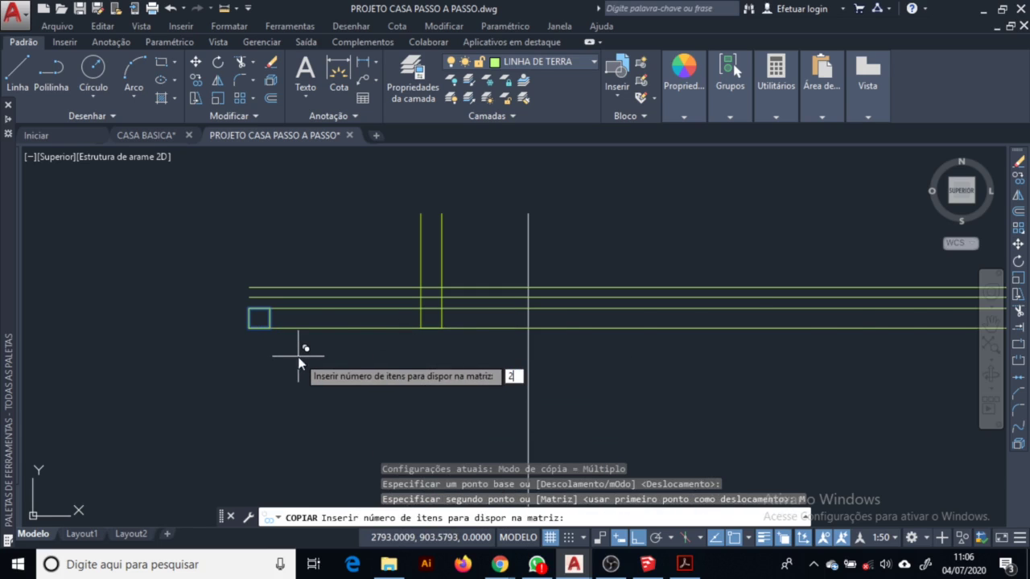
type("2")
key("Return")
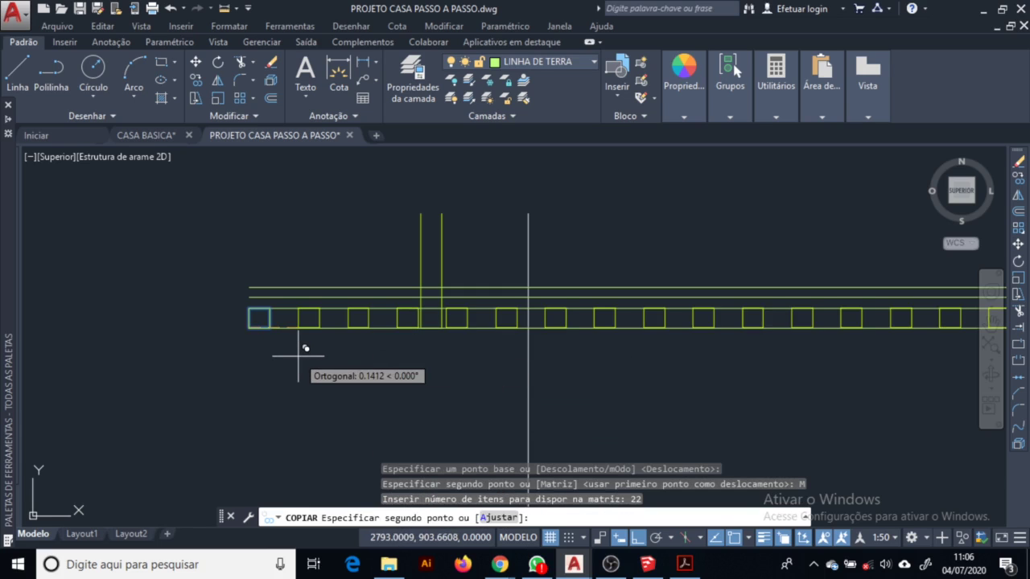
left_click(424, 326)
middle_click_drag(694, 341, 242, 361)
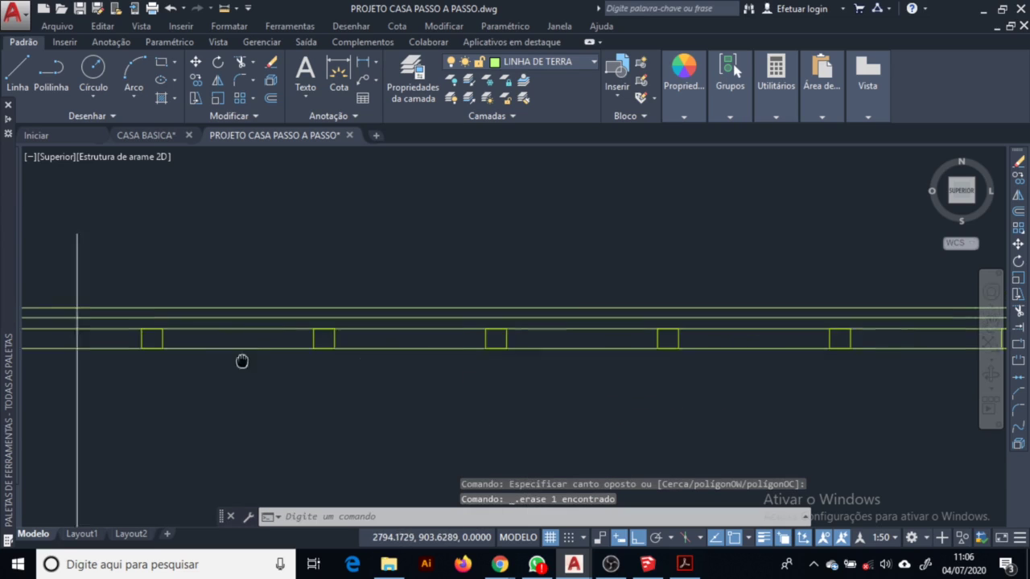
scroll(301, 326, "down", 8)
scroll(764, 330, "up", 5)
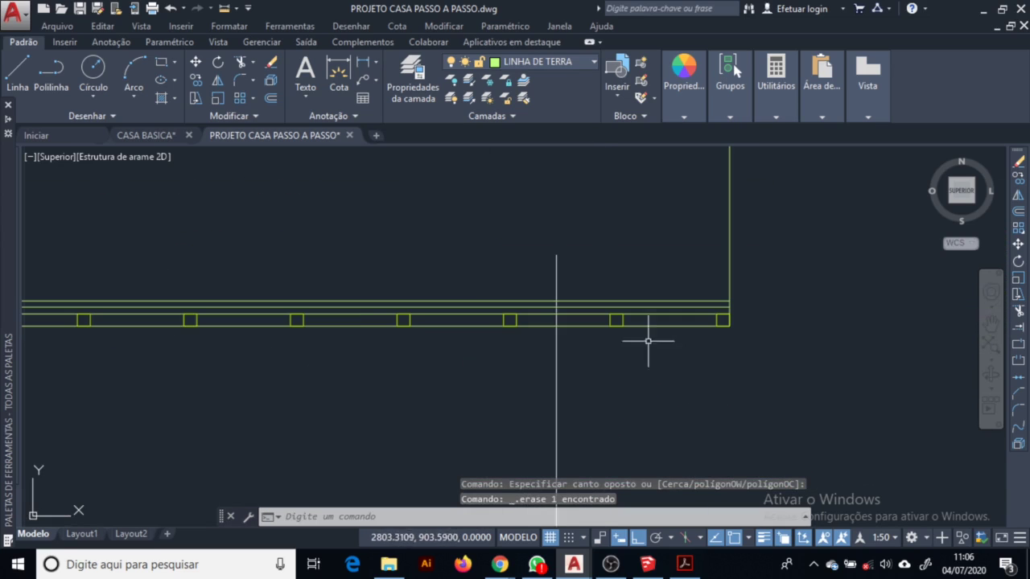
scroll(463, 358, "down", 5)
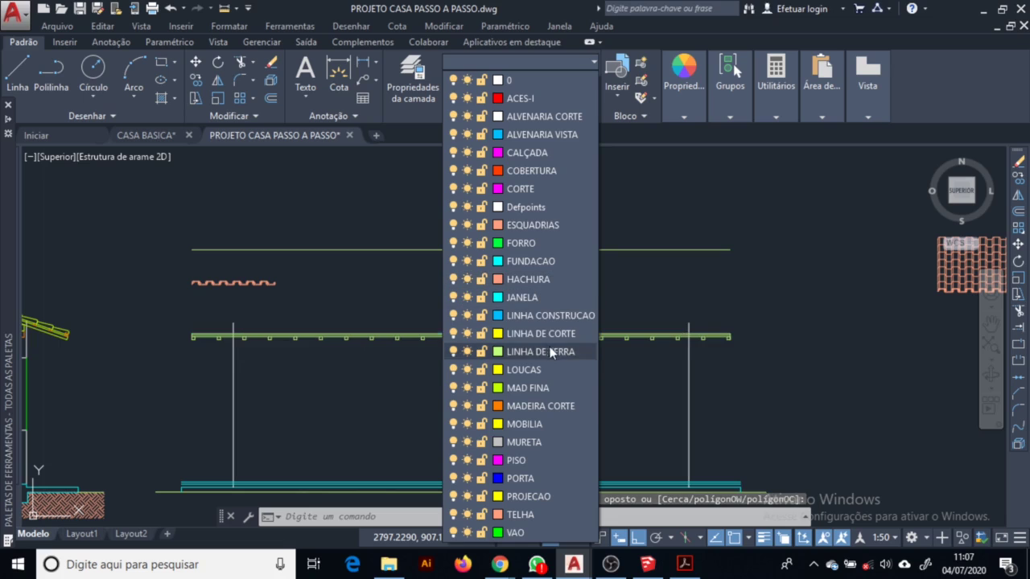
Assign the selected eave lines to layer MAD FINA and trim the wall lines that rise above the eave's underside
left_click(545, 390)
key("Escape")
key("Escape")
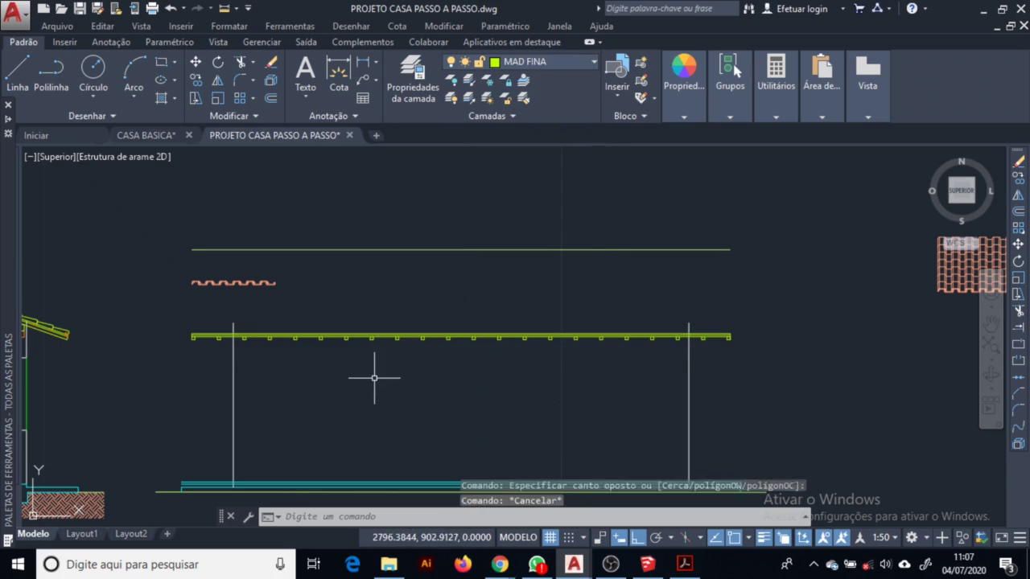
scroll(249, 354, "up", 2)
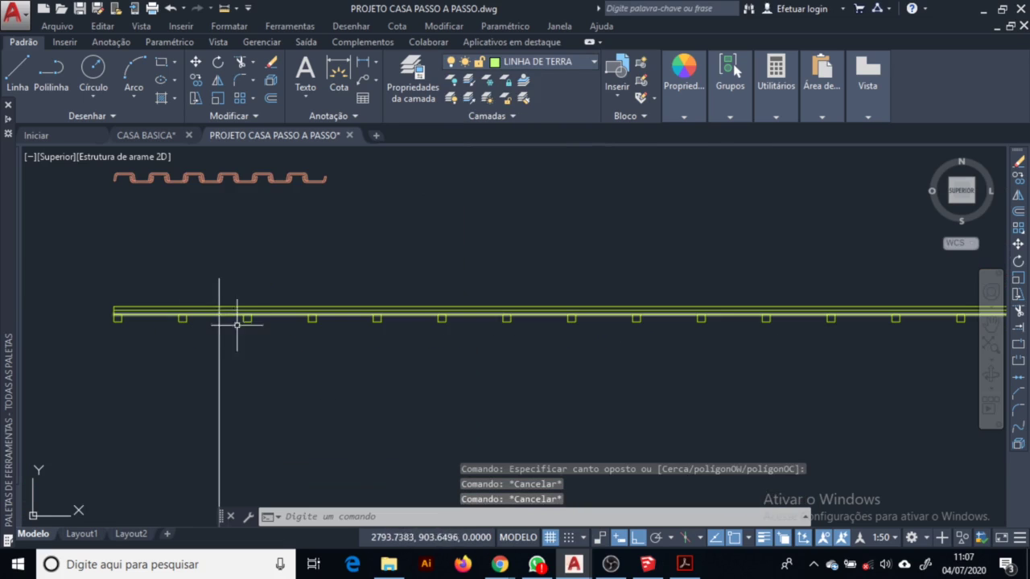
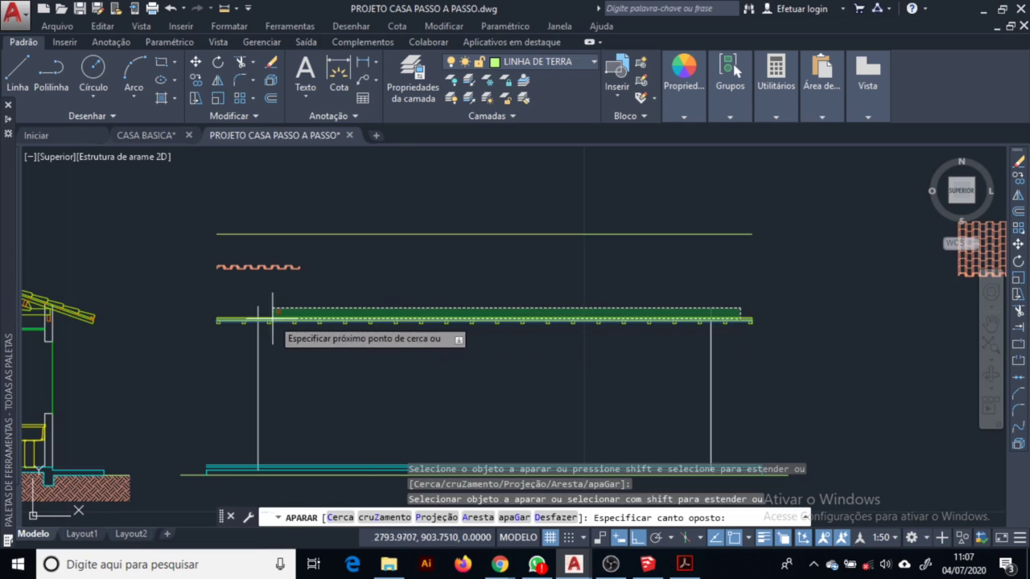
left_click(254, 317)
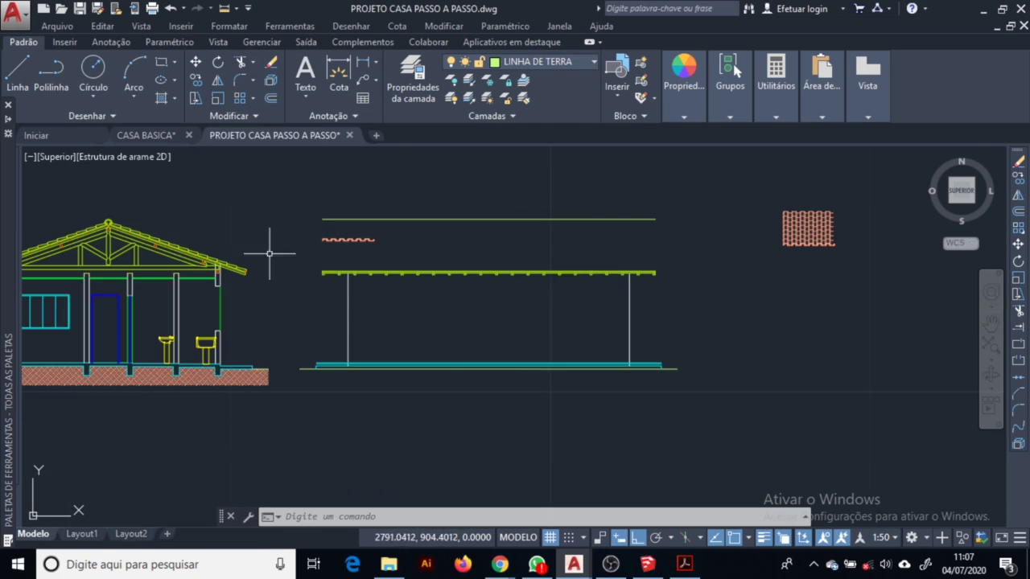
Erase the loose wavy tile strip between the eave and the upper roof line
left_click(394, 235)
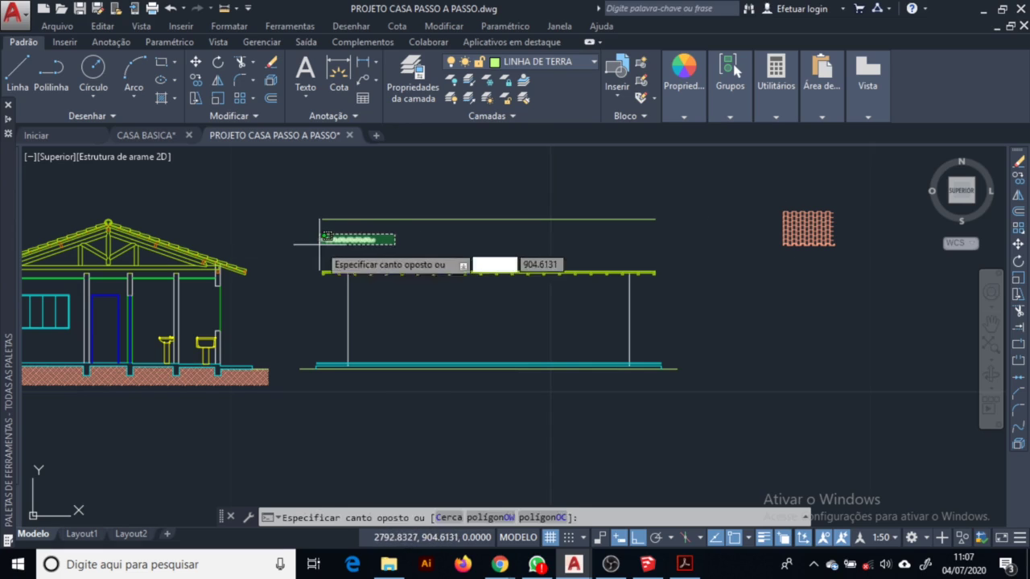
left_click(312, 248)
key("Delete")
Move the roof tile pattern from beside the elevation to the left end of the roof area
left_click(853, 197)
left_click(769, 253)
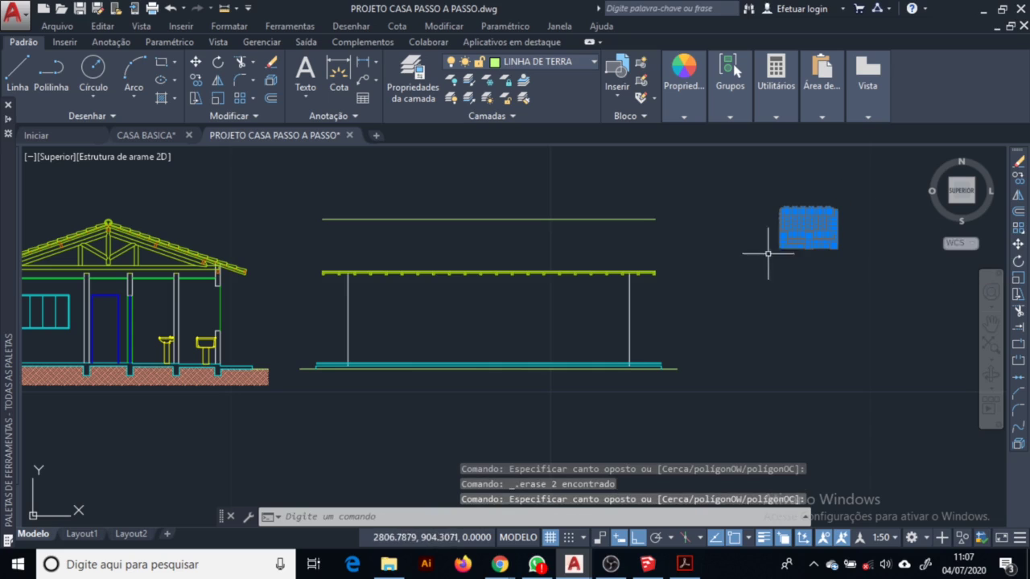
type("M")
key("Return")
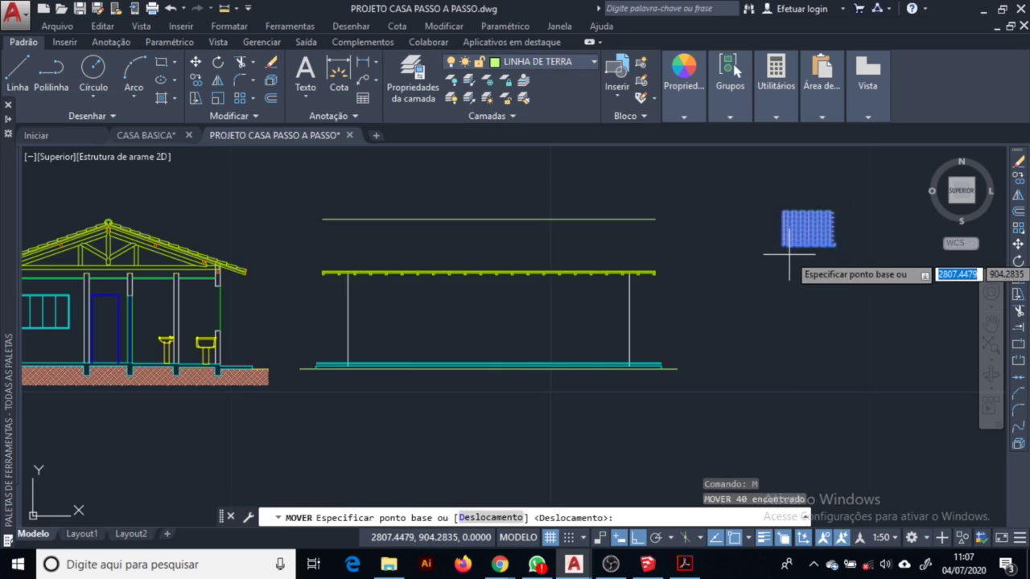
left_click(780, 252)
scroll(157, 255, "up", 2)
Move the tile pattern by its lower-left corner so that it sits on the eave at the roof's left end
left_click(411, 254)
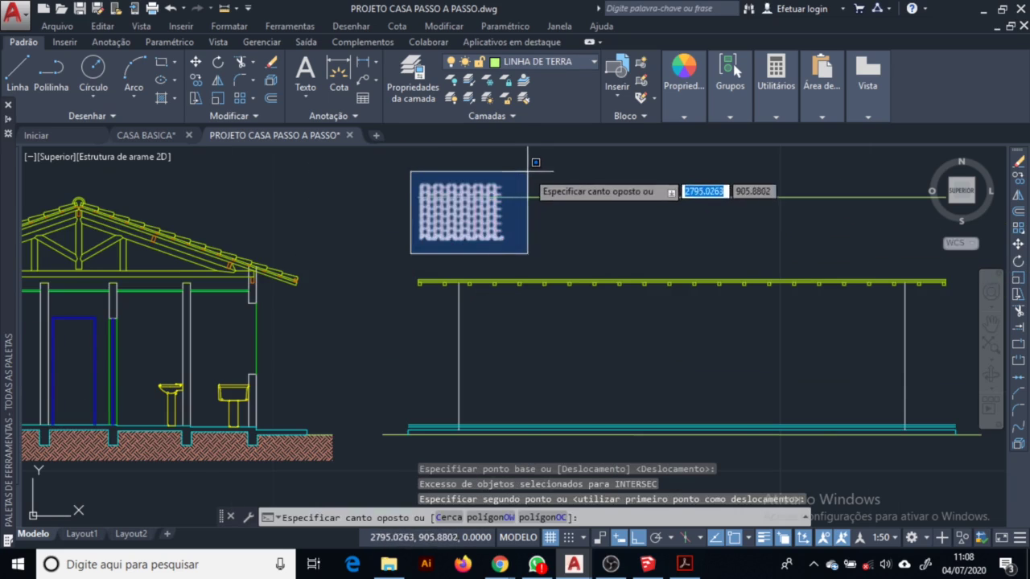
left_click(533, 164)
scroll(382, 250, "up", 5)
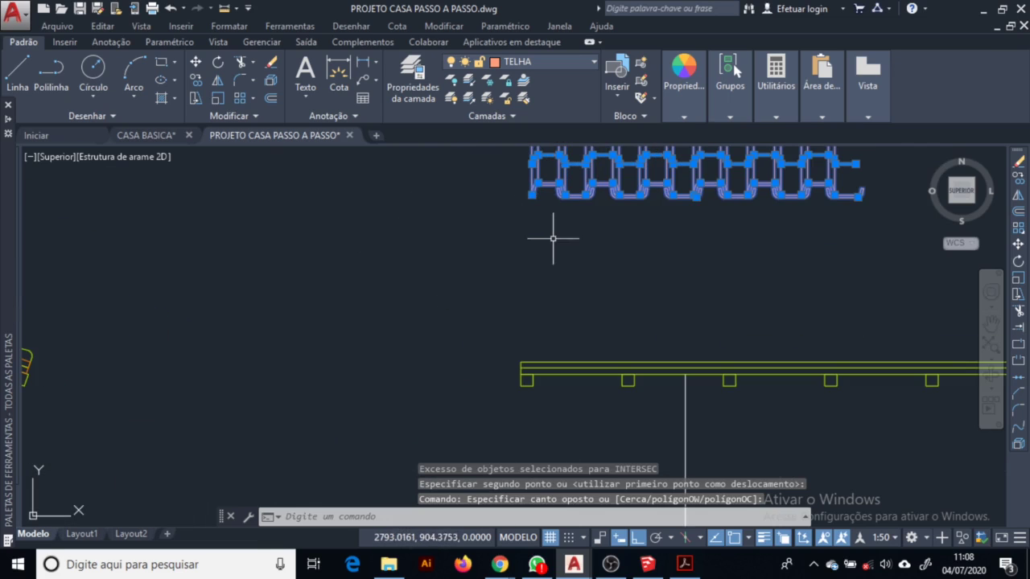
scroll(553, 238, "up", 4)
type("M")
key("Return")
left_click(539, 202)
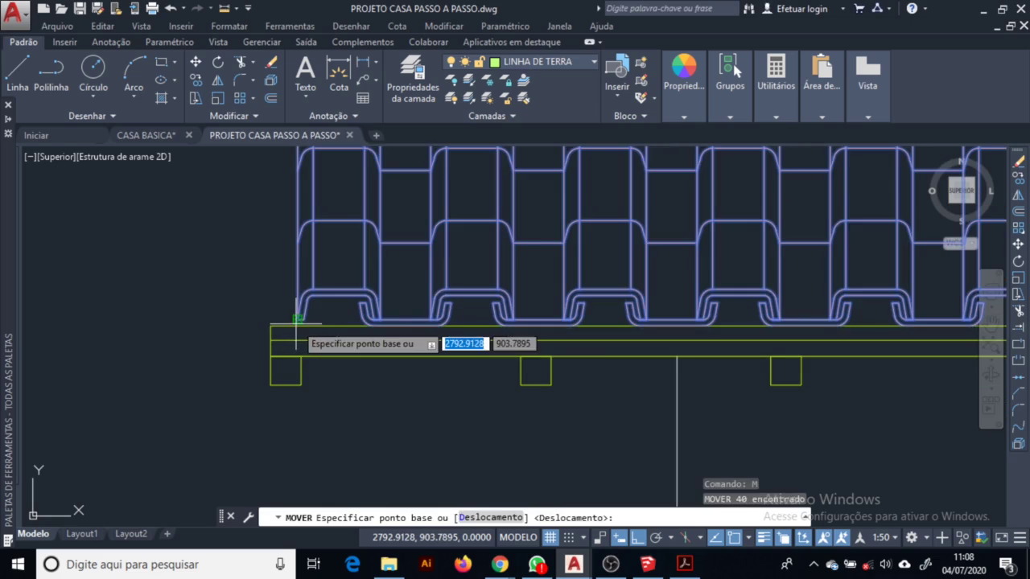
left_click(296, 321)
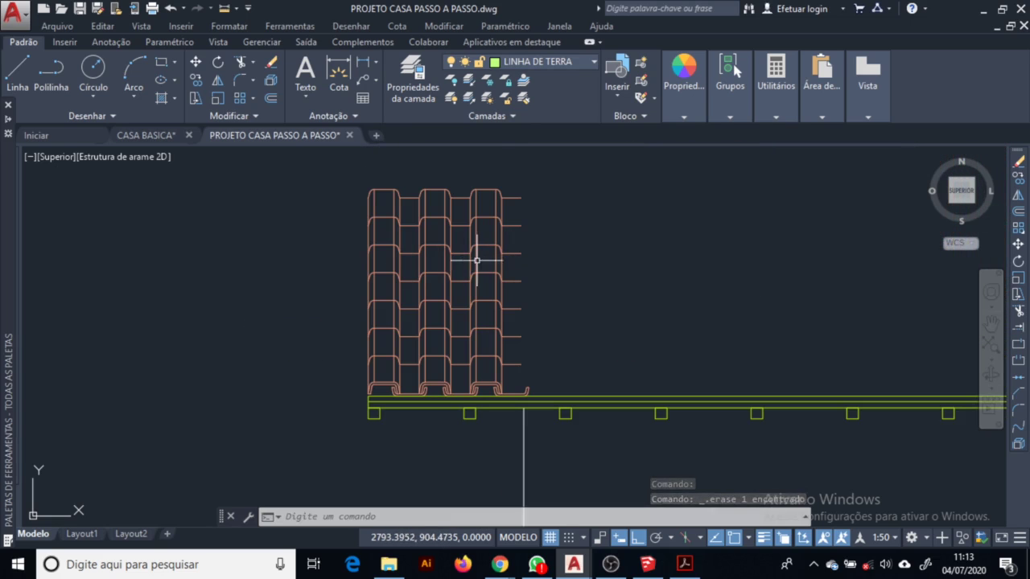
Erase the vertical lines of the other tile columns and the upper tile rows, leaving only the lowest row's contour
left_click(423, 185)
left_click(535, 397)
key("Delete")
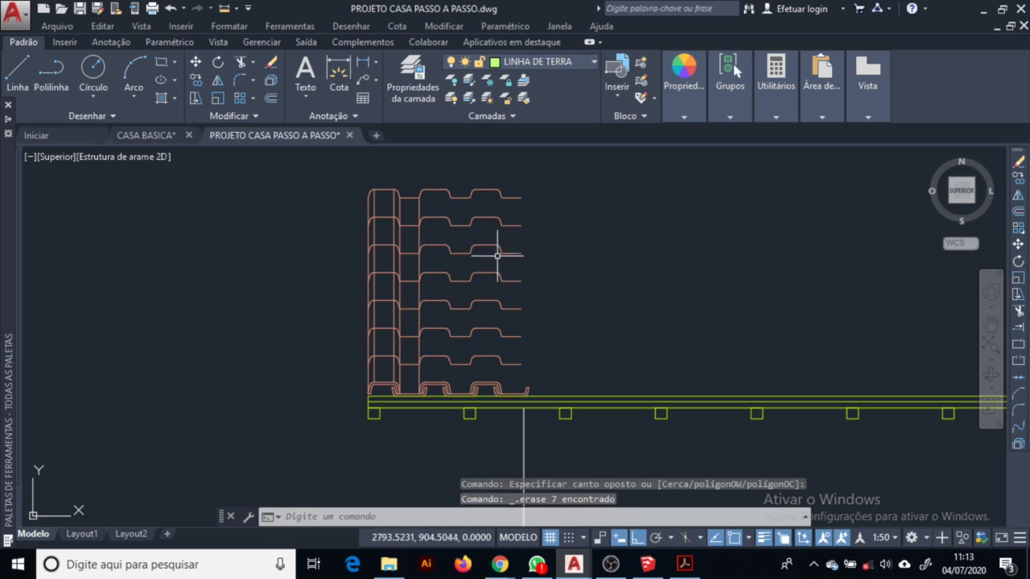
left_click(563, 173)
left_click(472, 338)
key("Delete")
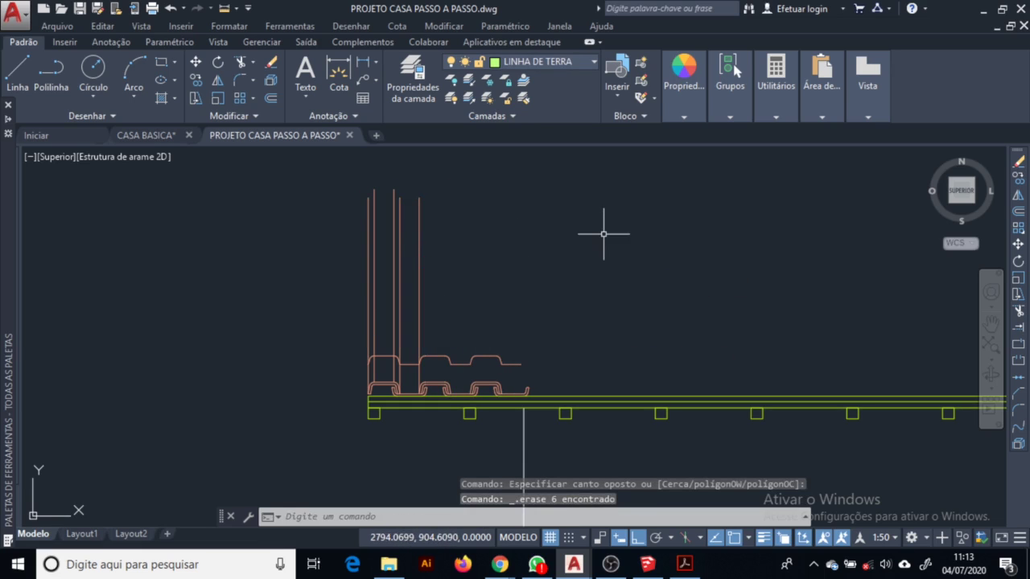
Trim the vertical tile lines that extend above the lowest tile row
type("tr")
key("Return")
key("Return")
left_click(441, 274)
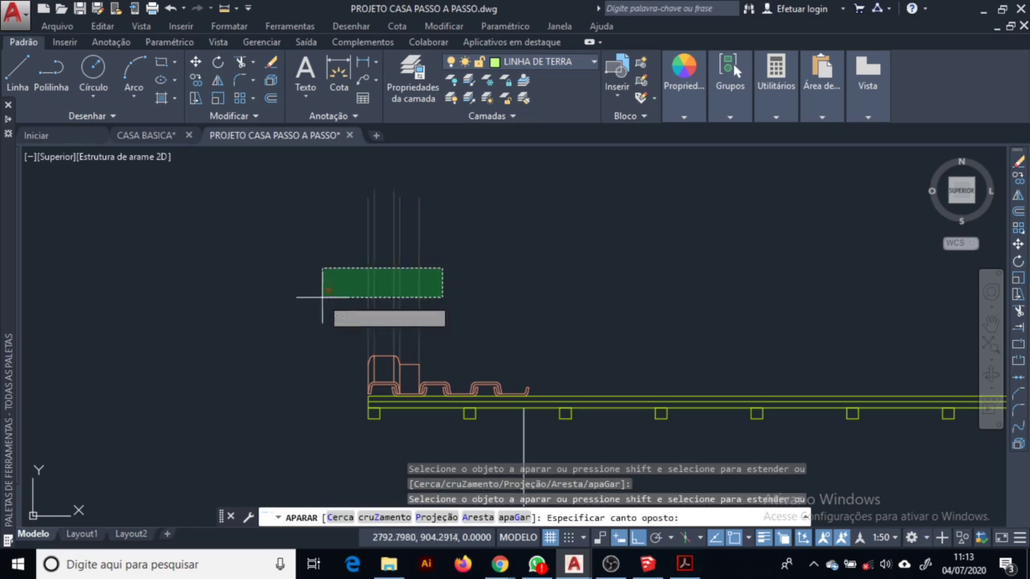
left_click(323, 298)
key("Escape")
Explode the tile end profile on the eave and erase the pieces beyond the first cover and channel tiles
scroll(438, 378, "up", 5)
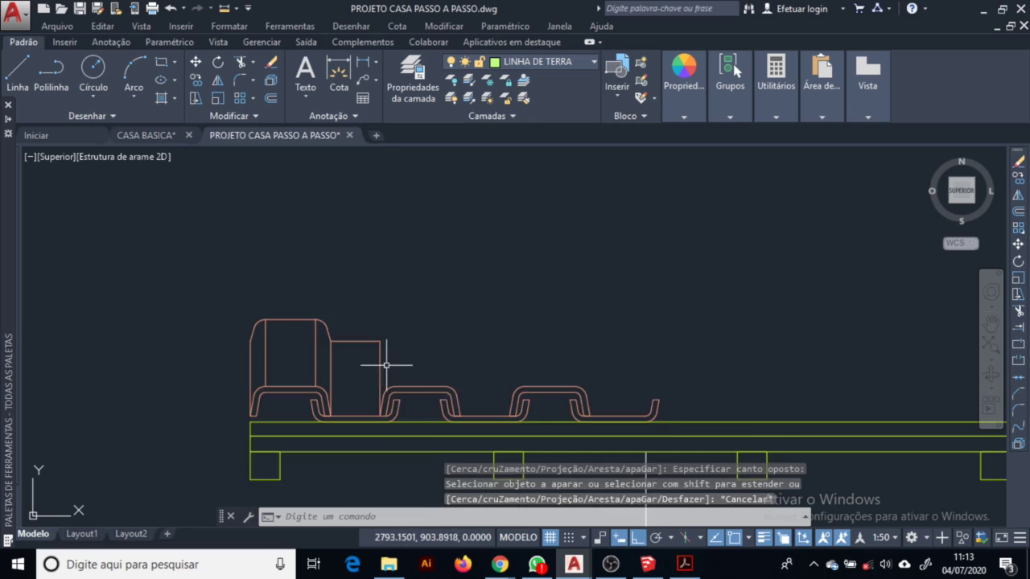
left_click(564, 365)
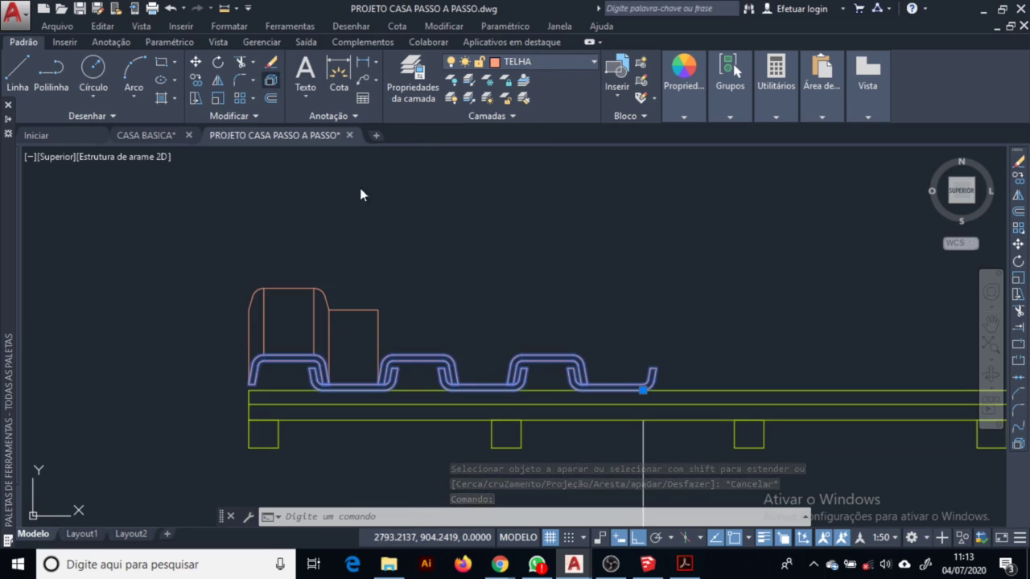
left_click(430, 400)
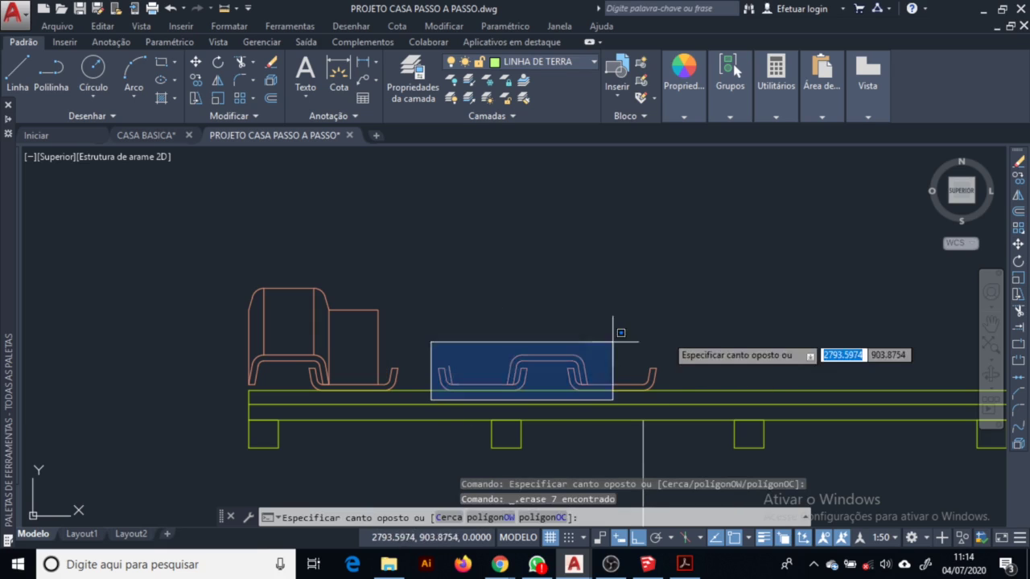
left_click(679, 328)
key("Delete")
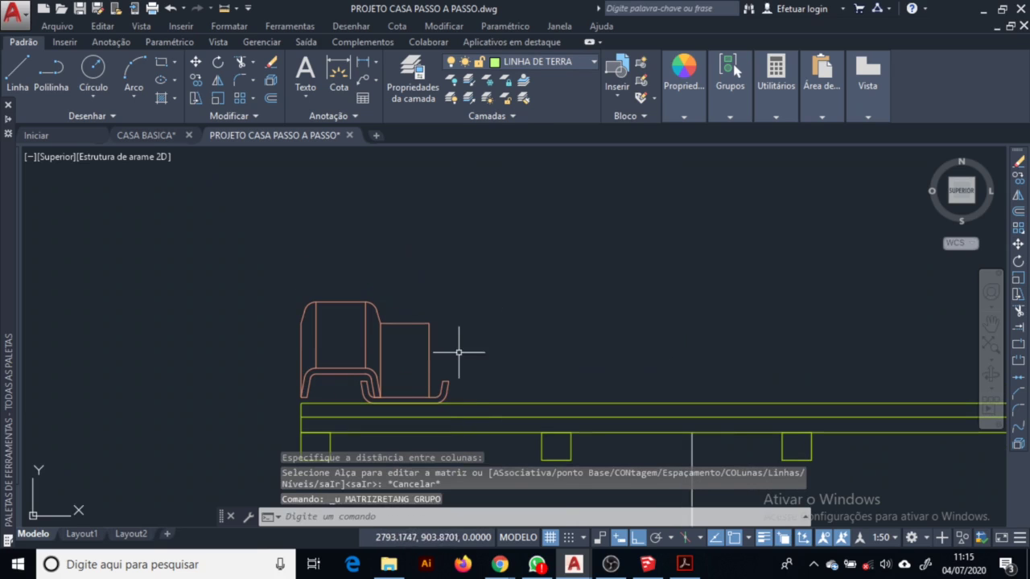
Erase the vertical line at the right end of the remaining channel tile
left_click(460, 351)
left_click(447, 351)
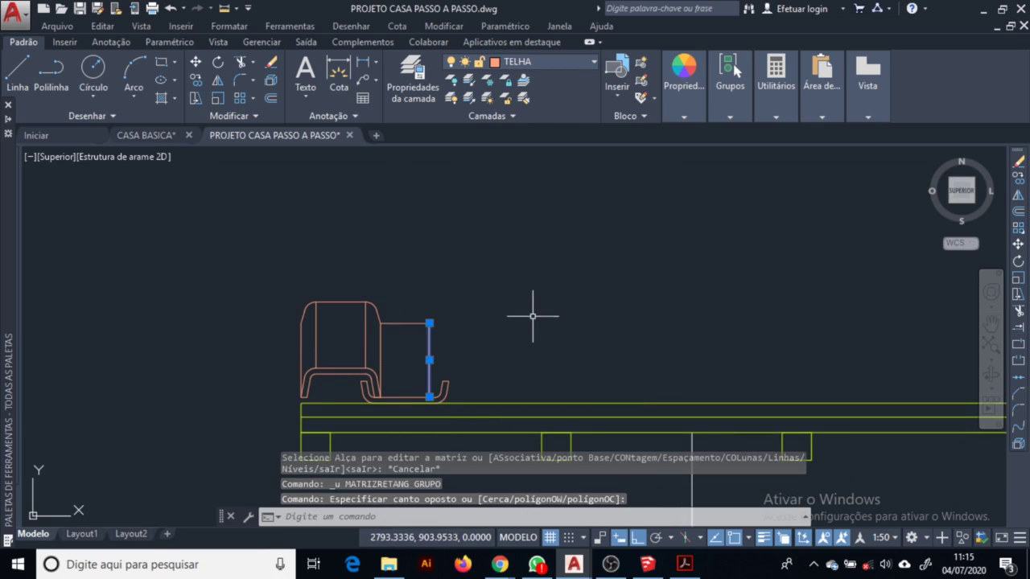
key("Delete")
middle_click_drag(501, 363, 414, 334)
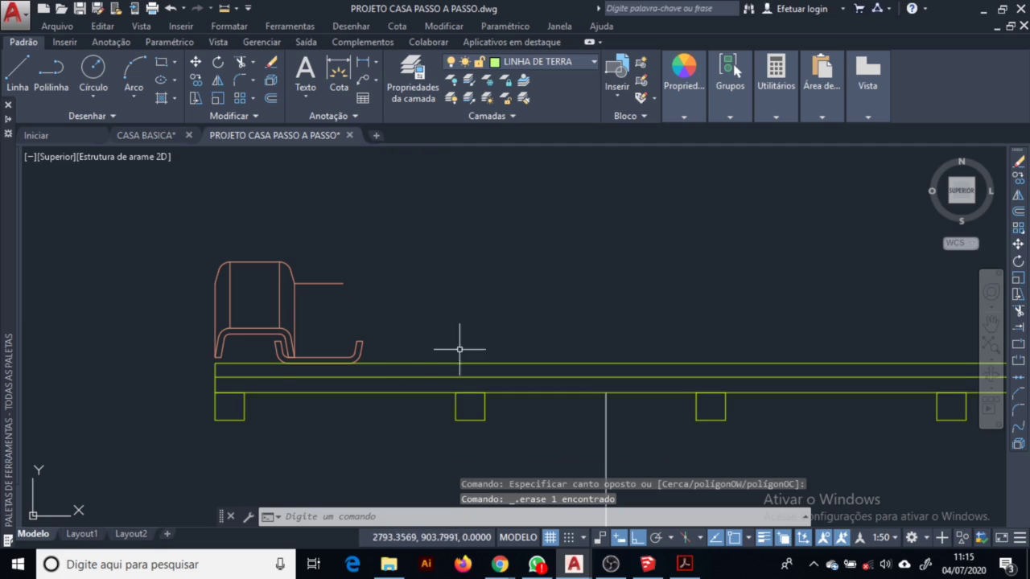
Create a rectangular array of the tile outline with its base point at the lower end of the right inner vertical line
left_click(357, 235)
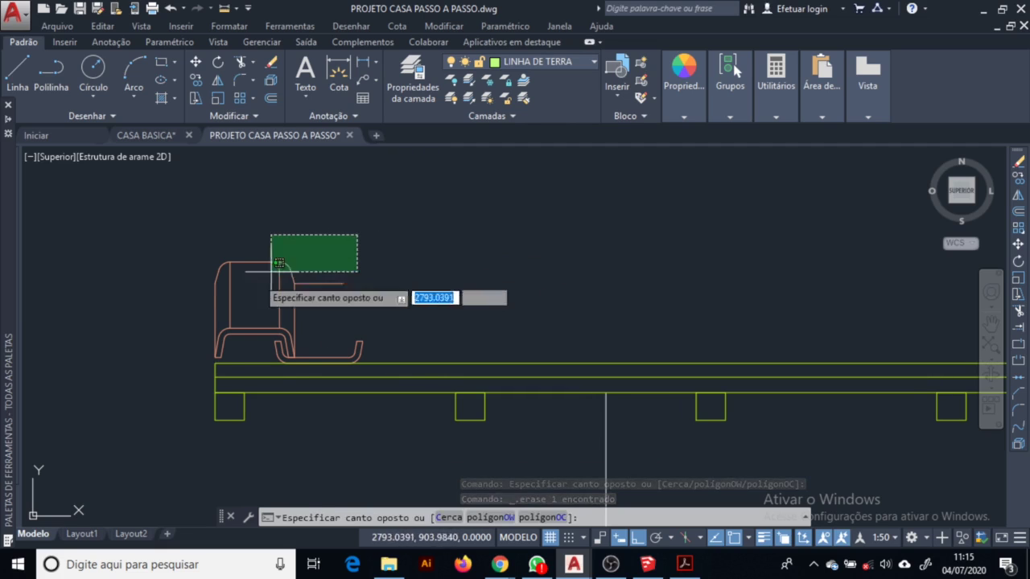
left_click(182, 306)
left_click(240, 97)
left_click(581, 74)
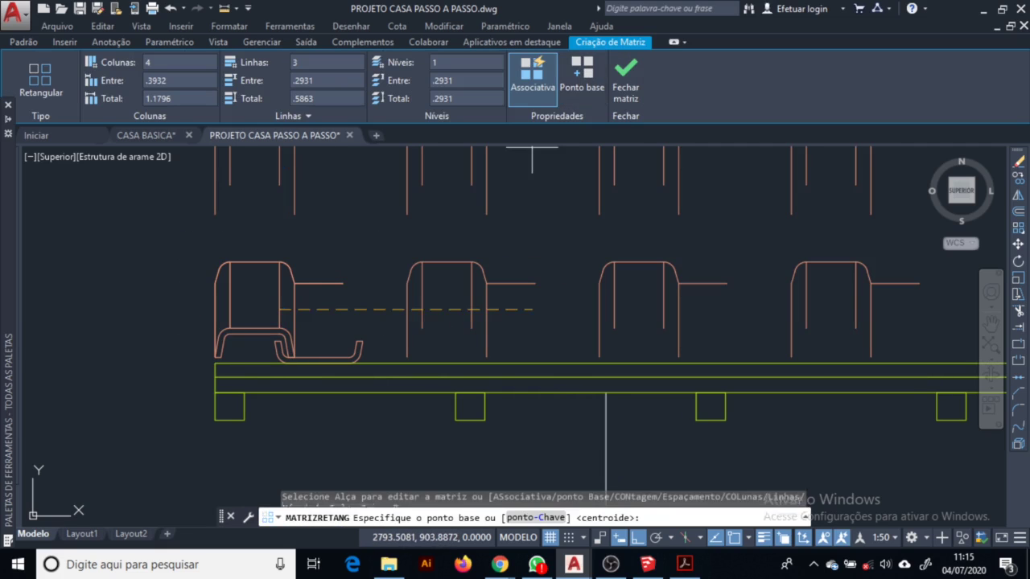
left_click(280, 333)
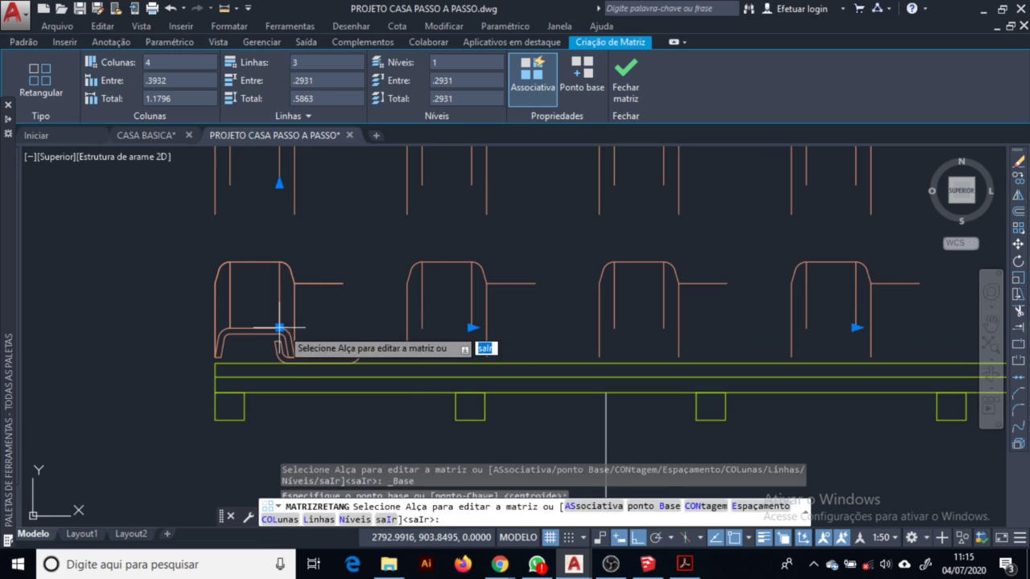
Set the tile array's row spacing to the tile's height, 0.1354, and extend it upward to 11 rows
left_click(279, 183)
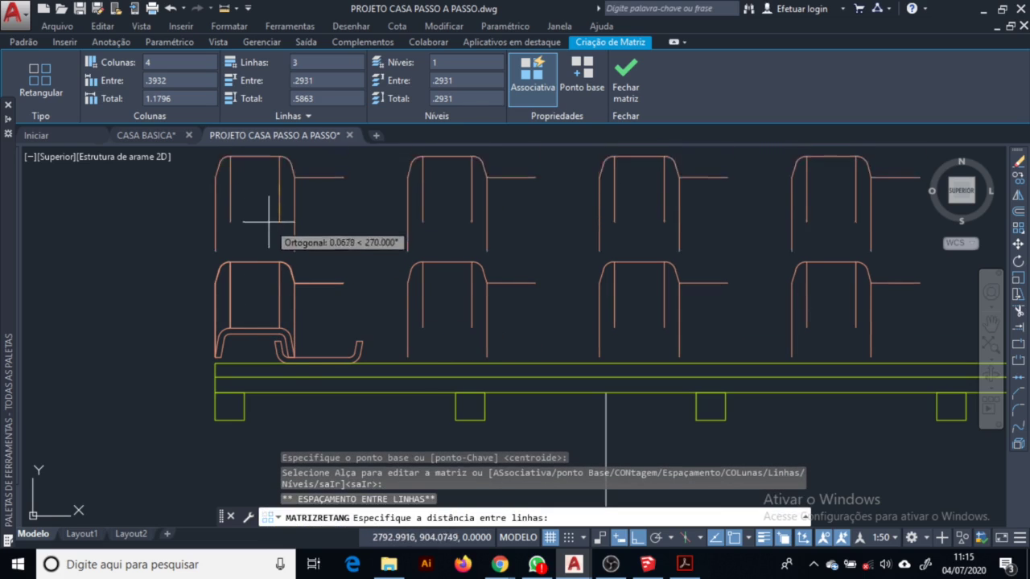
left_click(279, 263)
scroll(414, 334, "down", 5)
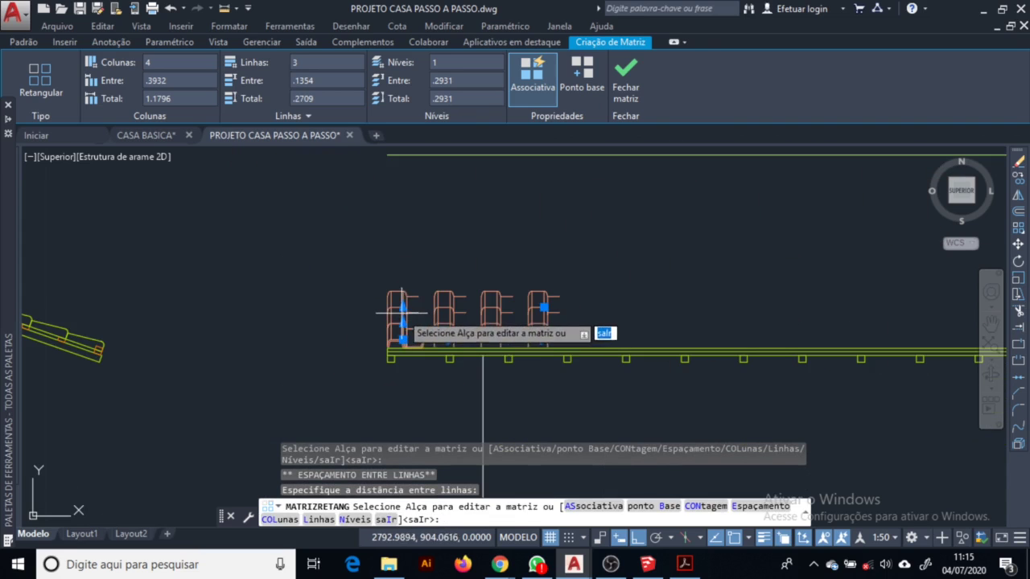
left_click(400, 307)
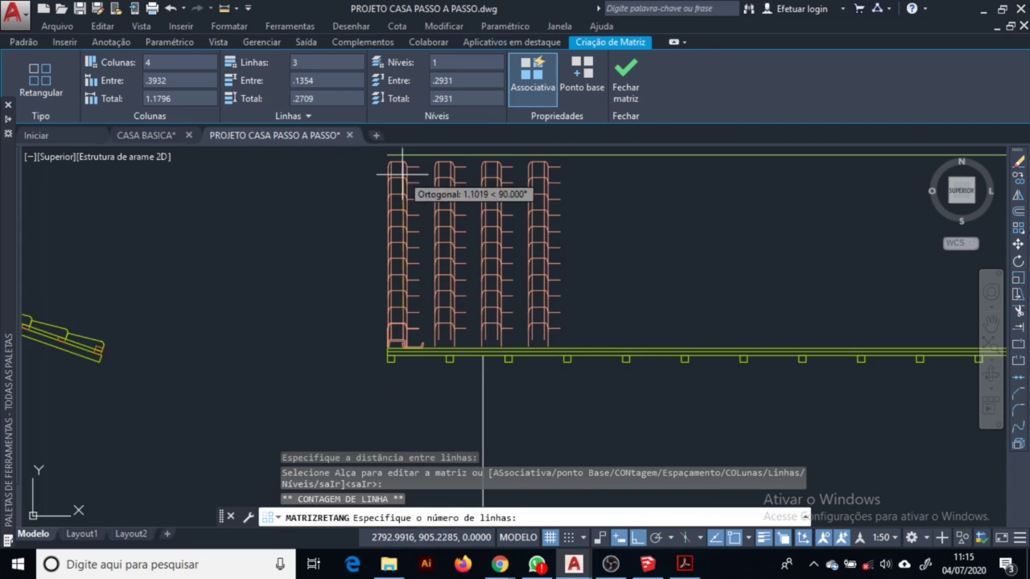
left_click(402, 173)
Move the array's base point to the tile's left shoulder and set the column spacing to 0.2621, ending at the channel tile's line
scroll(398, 348, "up", 6)
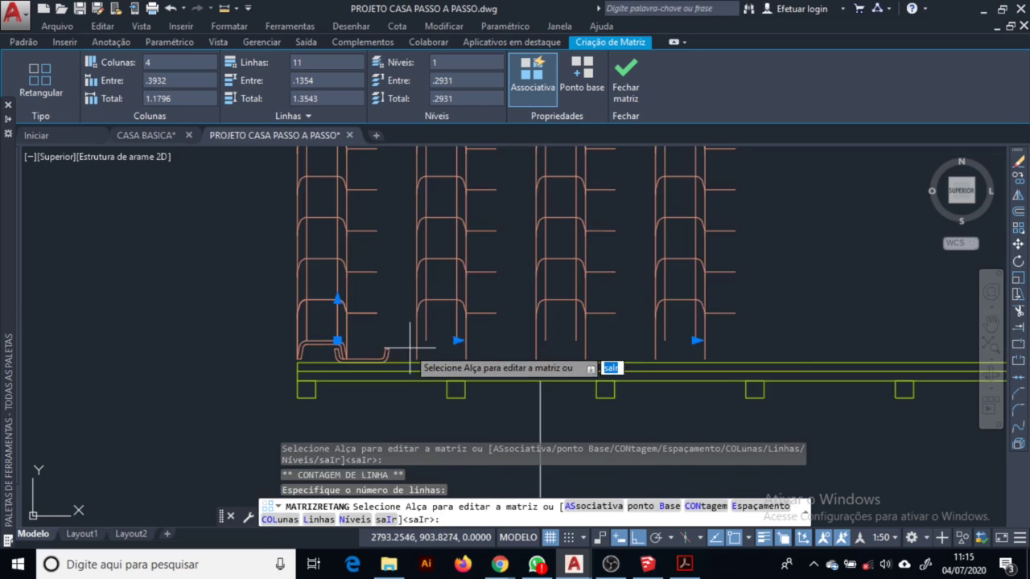
scroll(394, 348, "up", 2)
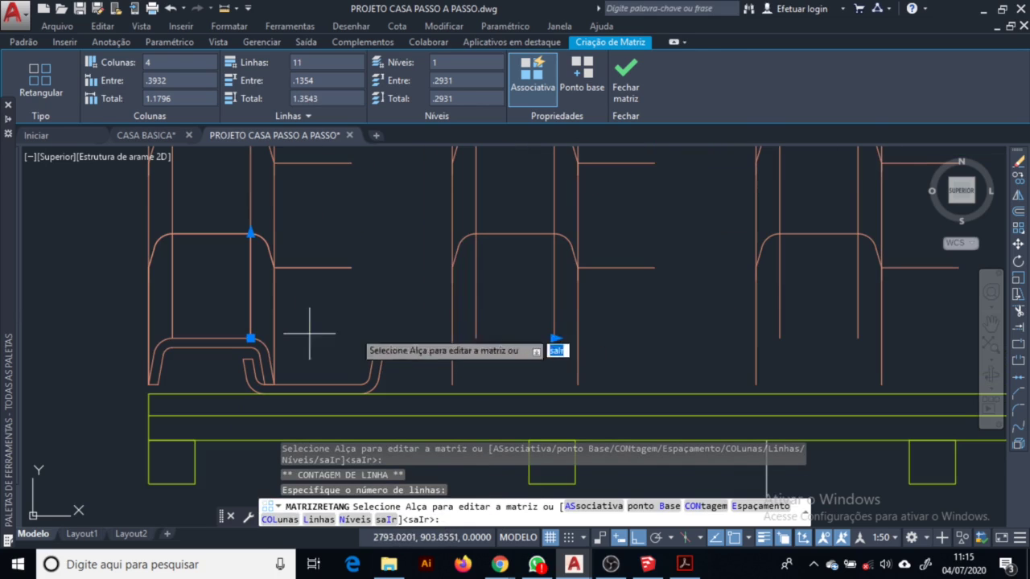
left_click(581, 76)
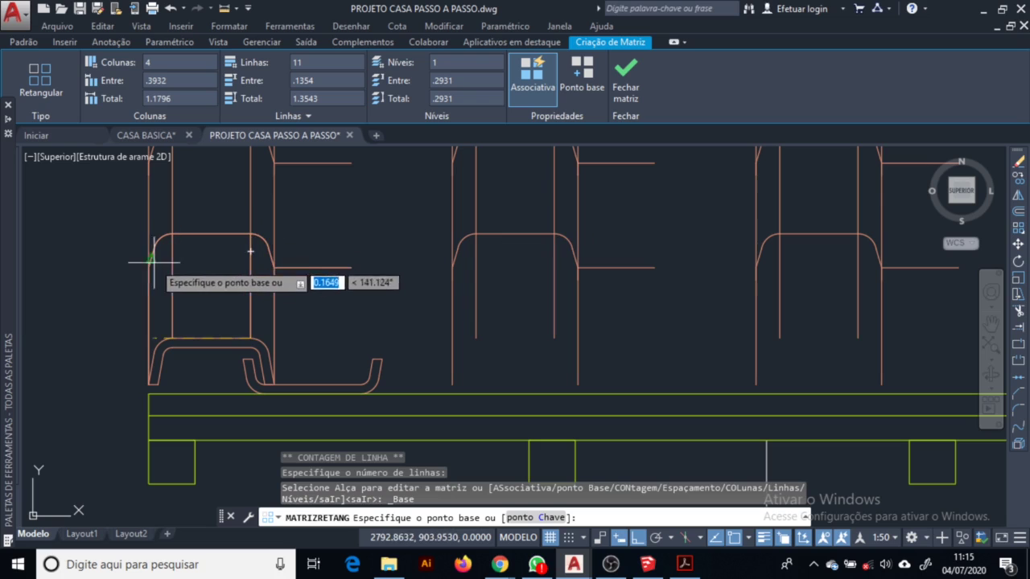
left_click(149, 267)
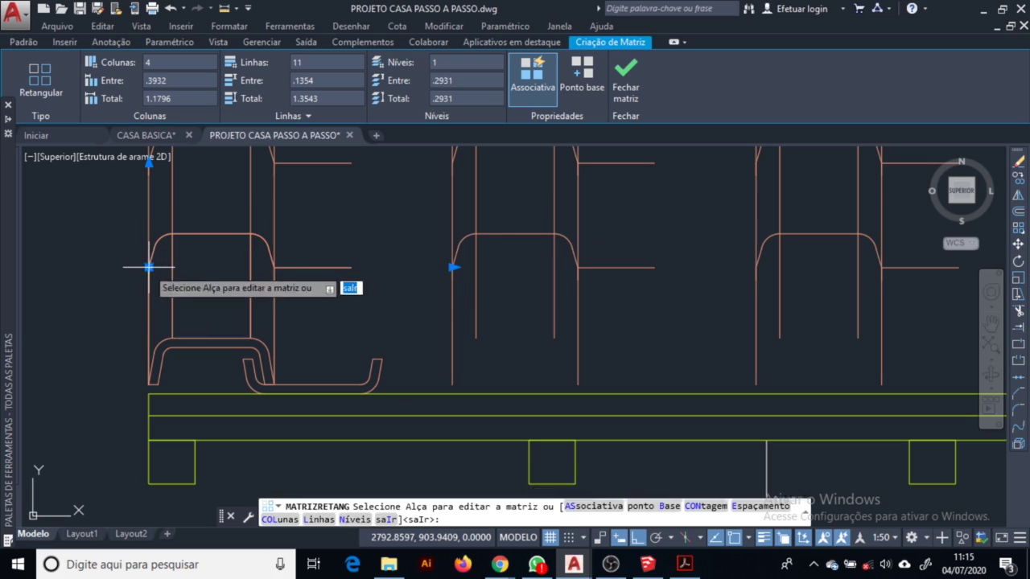
left_click(453, 267)
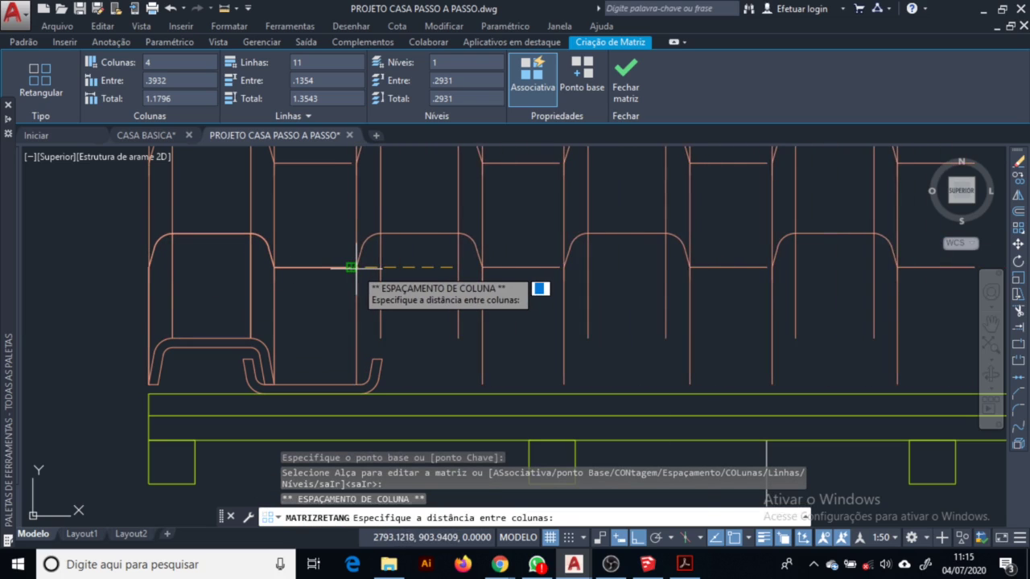
left_click(352, 267)
Extend the tile array's columns to the far right end of the eave and finish the array
scroll(338, 323, "down", 8)
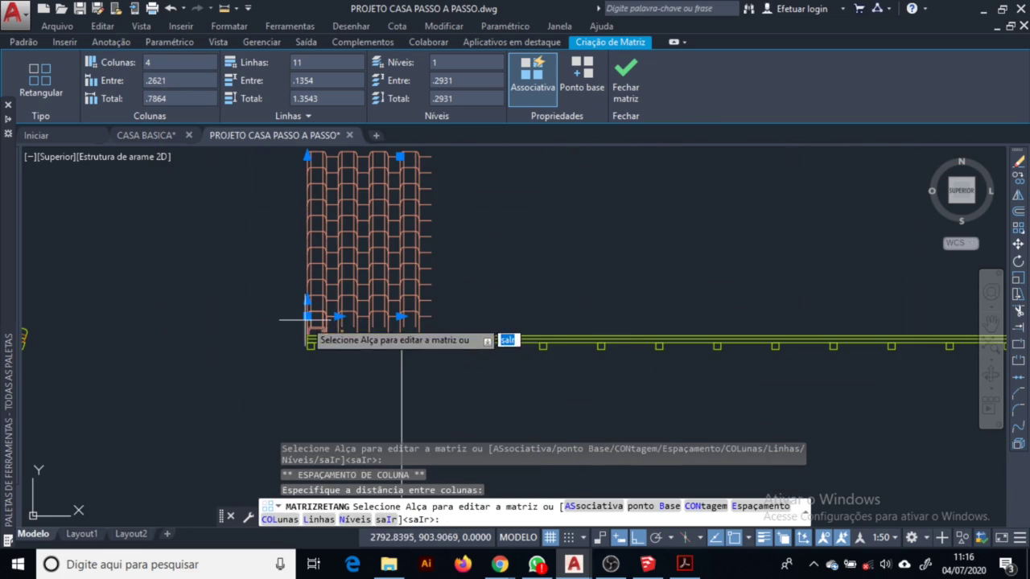
scroll(354, 309, "down", 2)
left_click(386, 318)
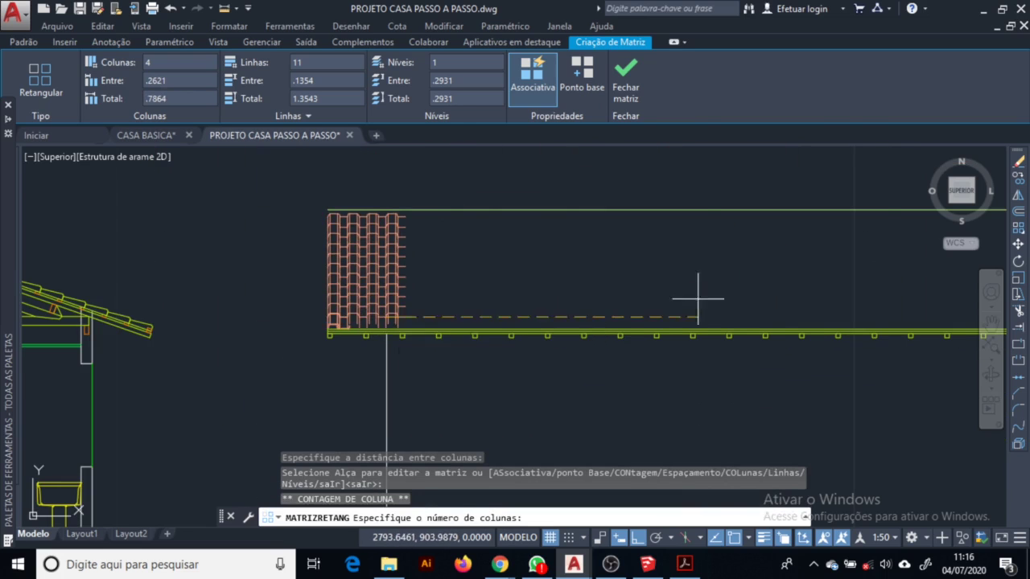
middle_click_drag(889, 322, 157, 322)
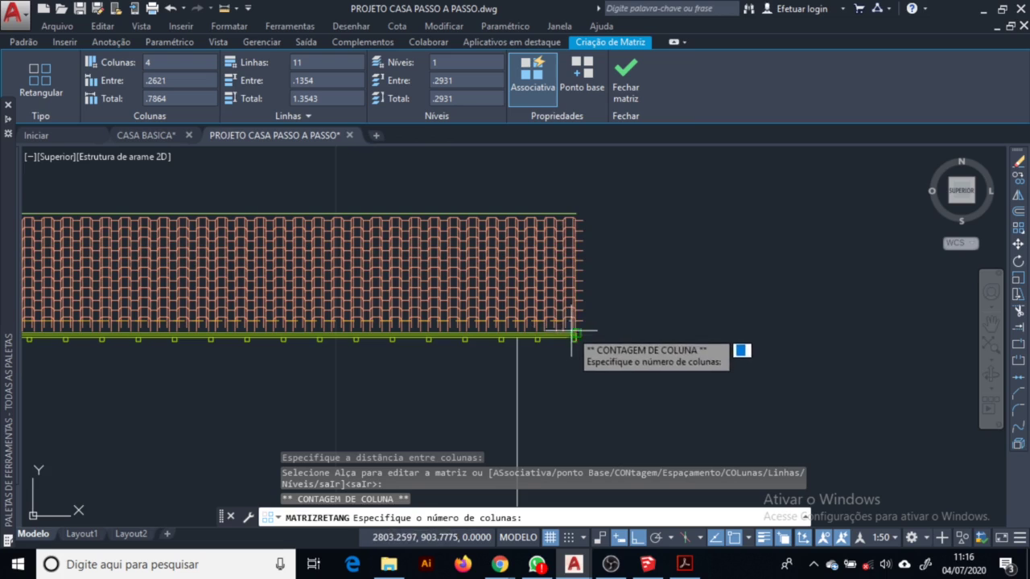
scroll(571, 340, "up", 6)
key("Escape")
middle_click_drag(236, 267, 266, 291)
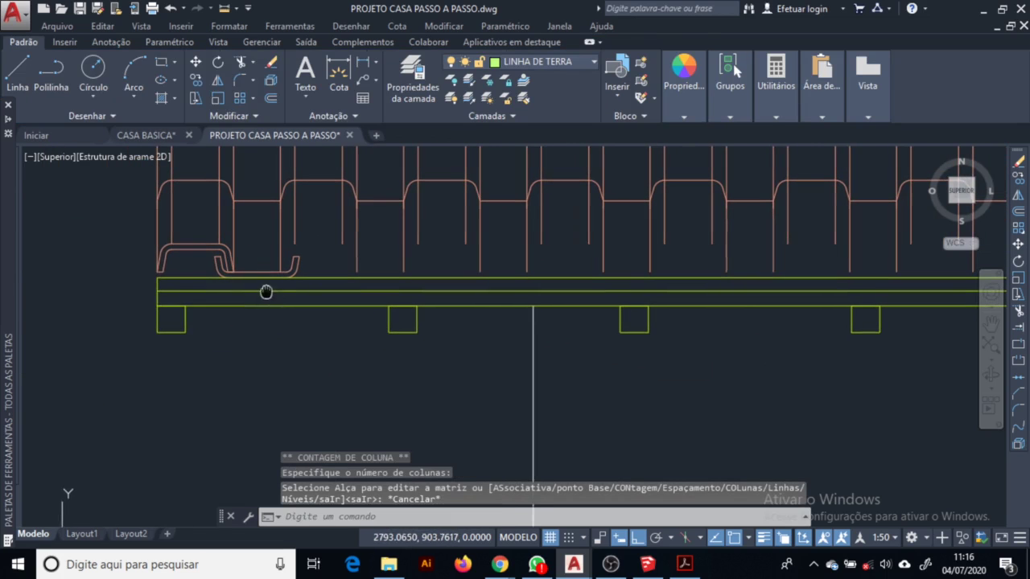
Create a rectangular array of the cap and channel tile end profiles at the left end of the eave, reduced to a single row
left_click(143, 280)
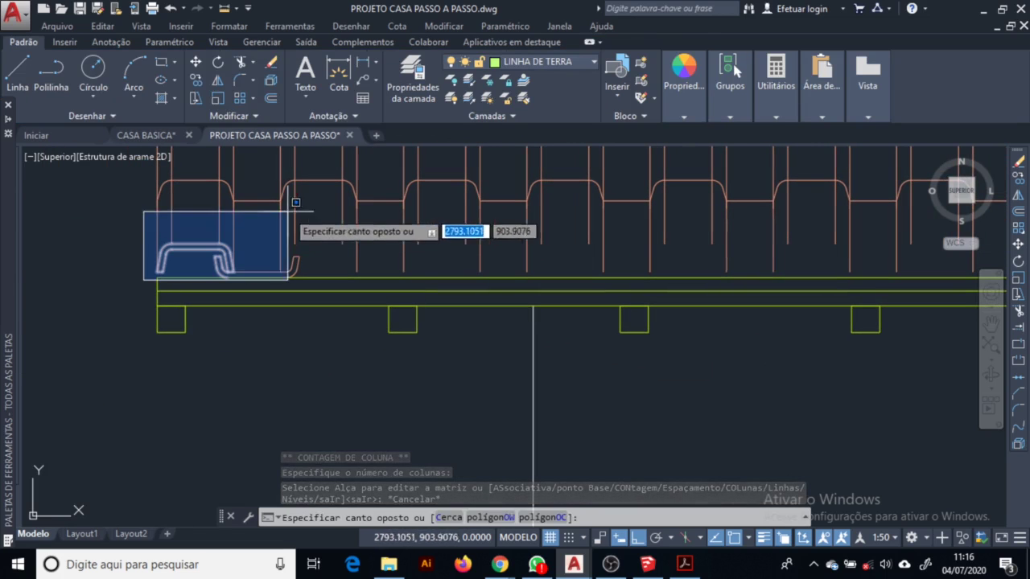
left_click(333, 233)
left_click(240, 99)
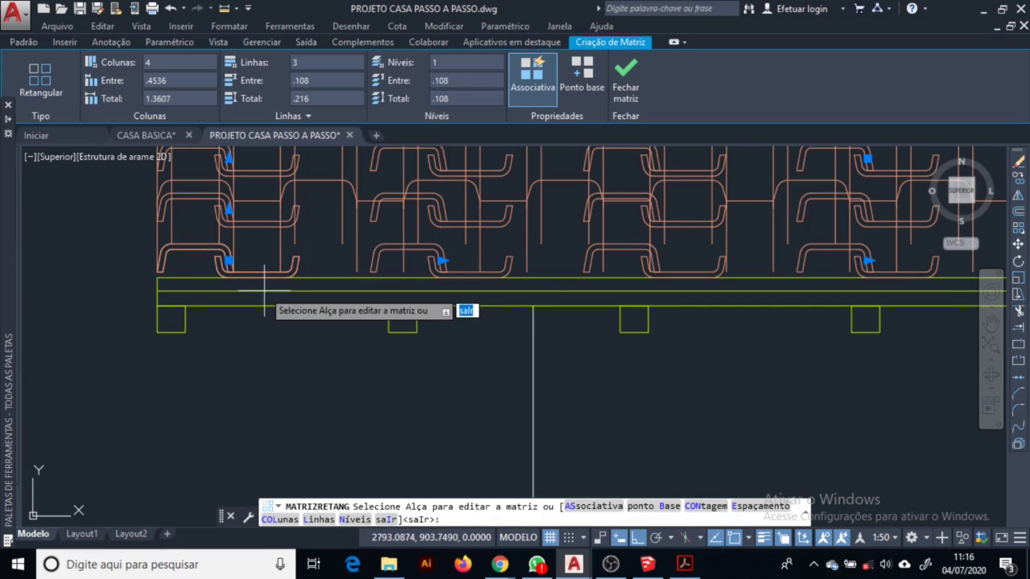
scroll(299, 261, "down", 2)
left_click(254, 196)
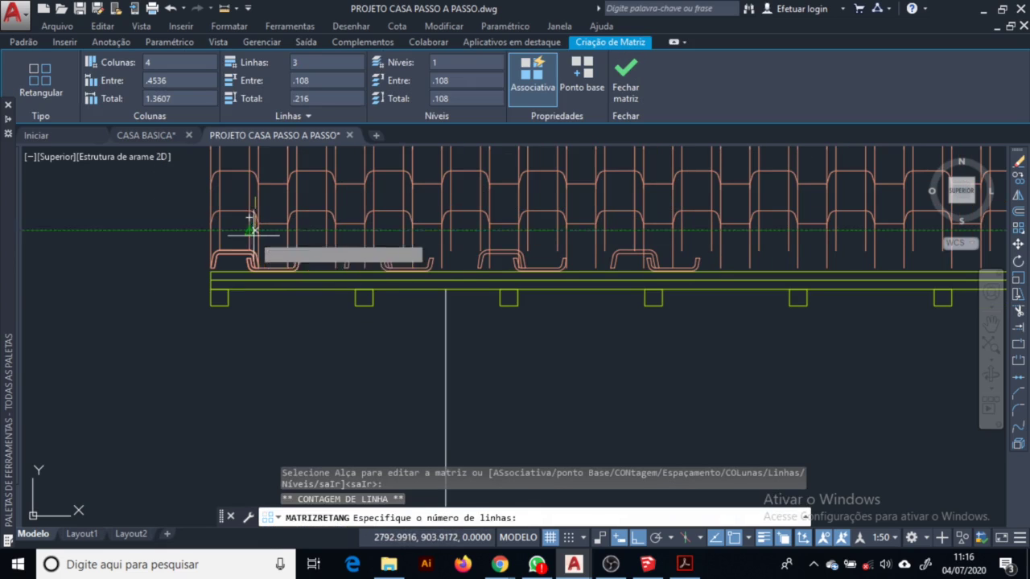
left_click(254, 257)
scroll(292, 278, "up", 2)
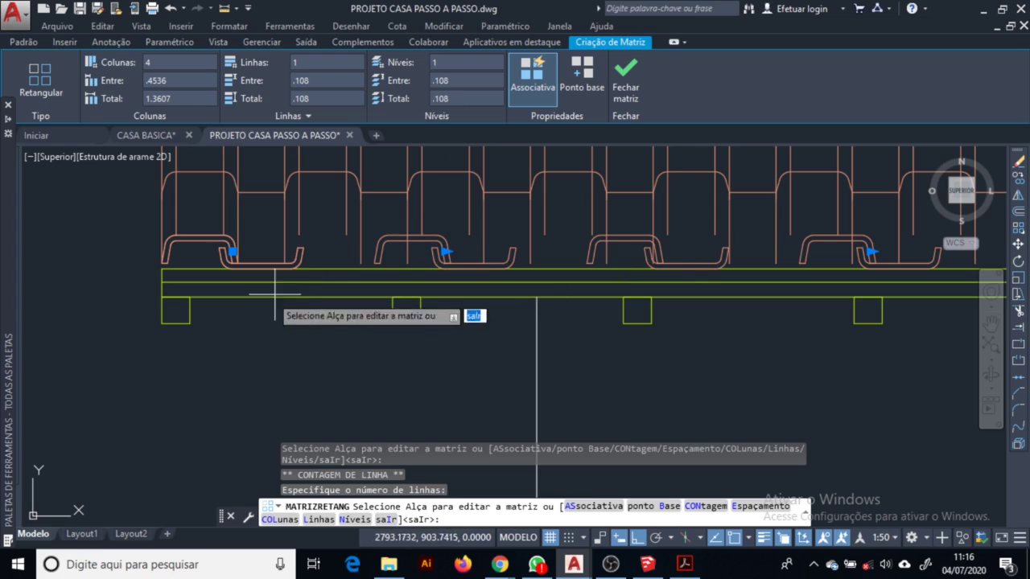
Set the profile array's base point at the cap tile's lower left corner and its column spacing to 0.2621, matching the next tile column
left_click(577, 85)
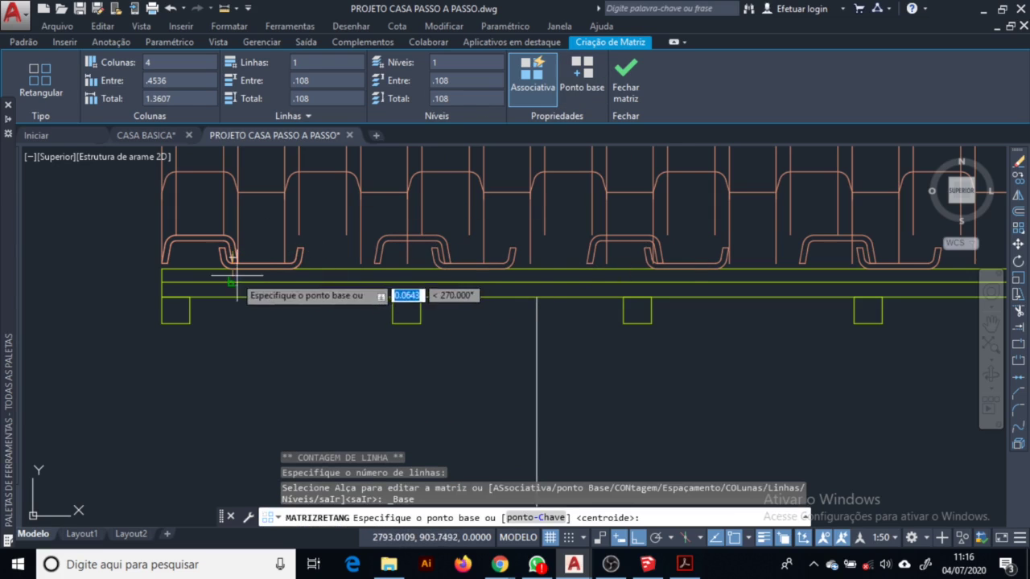
left_click(161, 262)
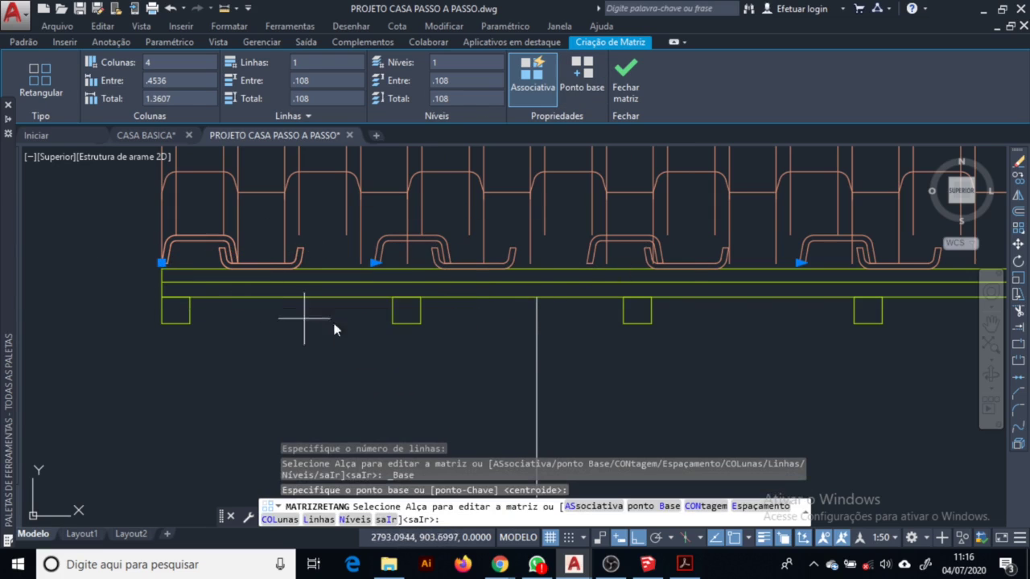
left_click(375, 262)
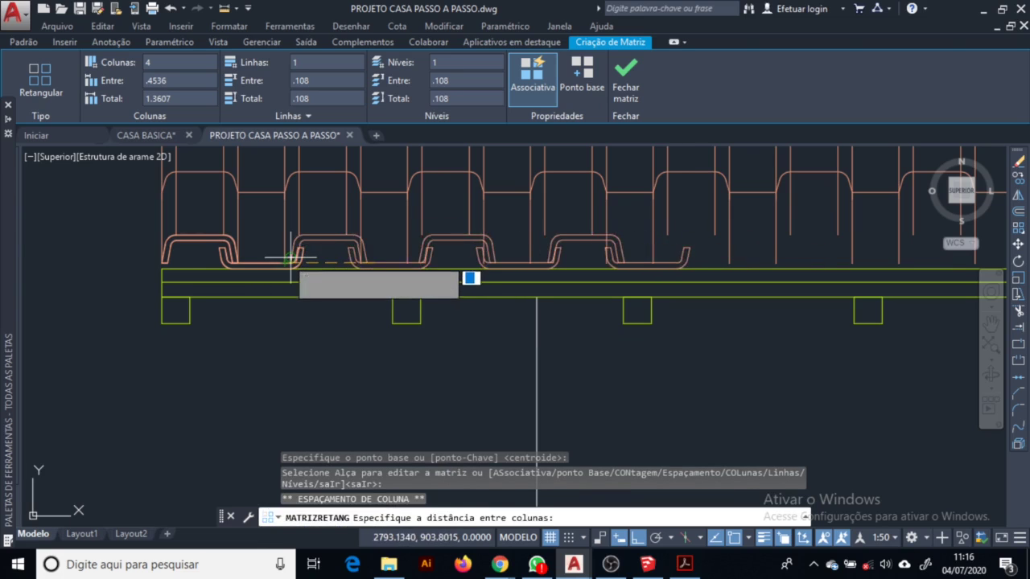
left_click(284, 263)
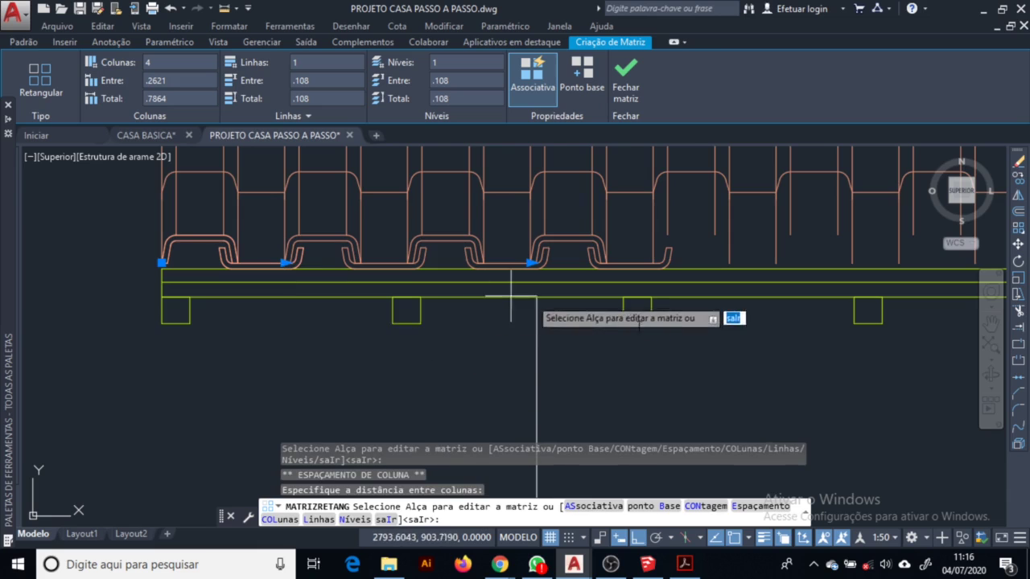
Extend the tile profile array's columns to the right end of the eave and finish the array
scroll(513, 343, "down", 4)
middle_click_drag(628, 379, 242, 336)
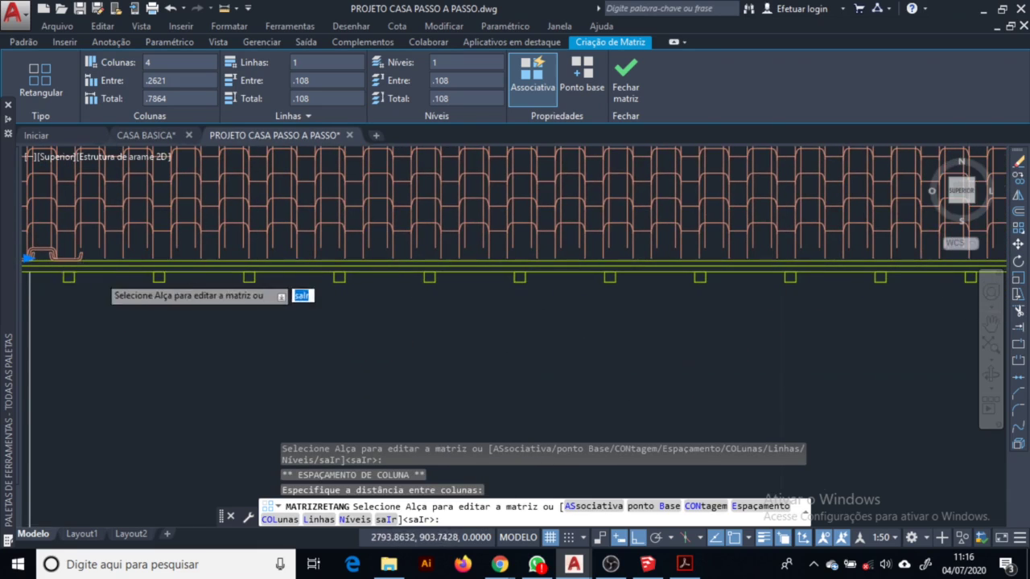
scroll(32, 274, "down", 4)
left_click(87, 267)
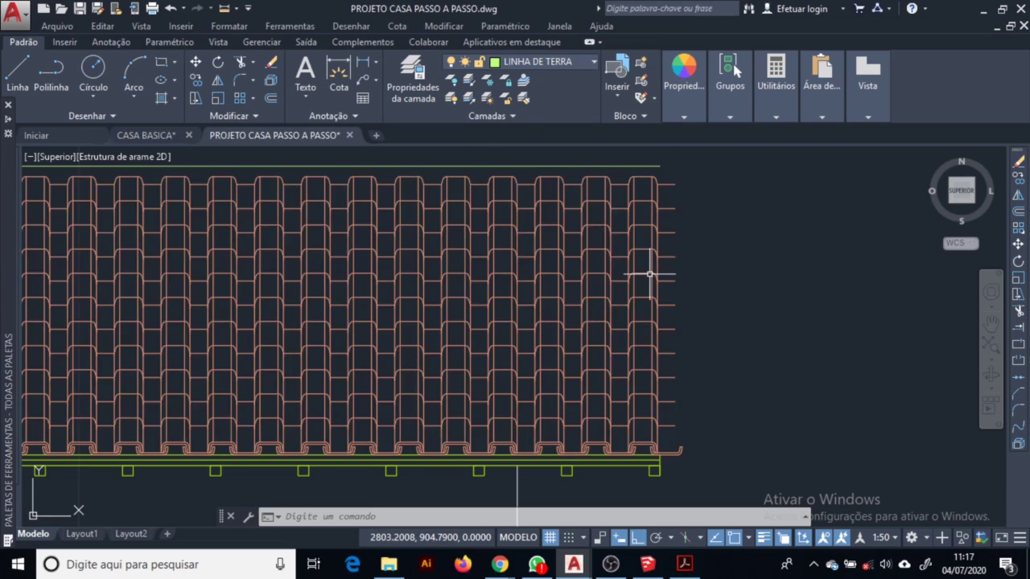
left_click(665, 262)
key("Escape")
key("Escape")
key("Escape")
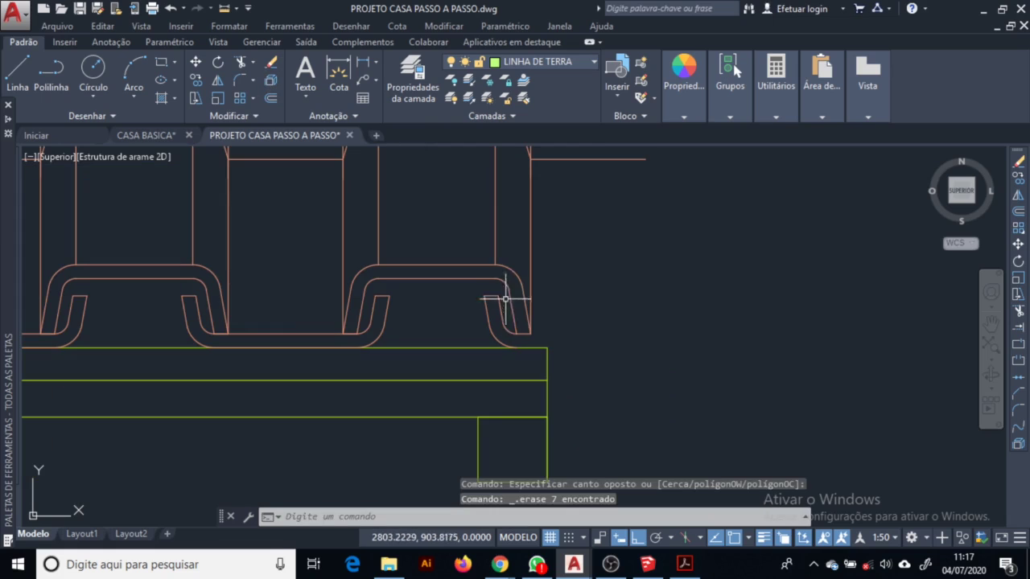
Erase the leftover upturned edge and outer arc of the last channel tile profile at the eave's right end
left_click(505, 293)
left_click(481, 308)
key("Delete")
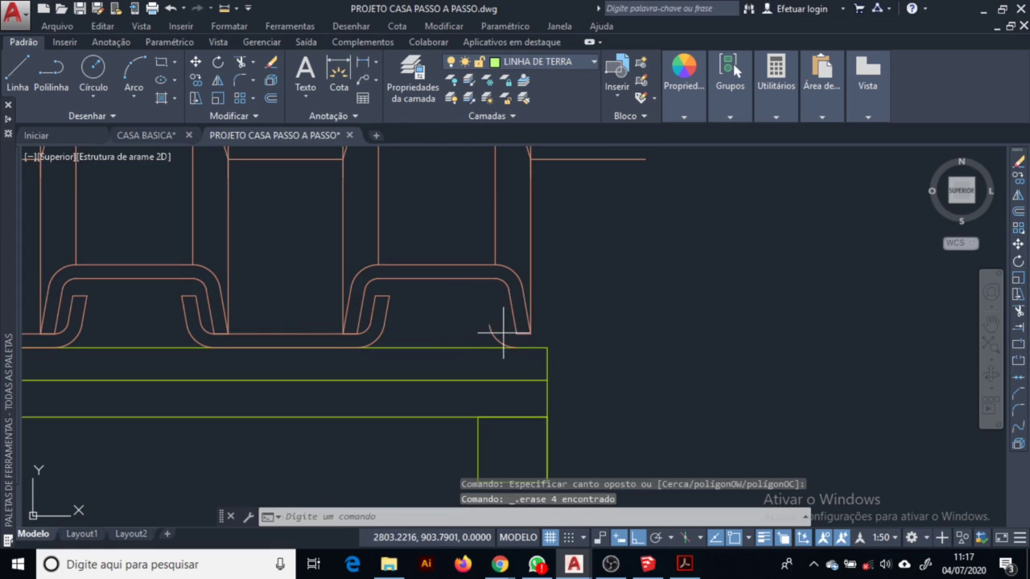
left_click(503, 330)
left_click(490, 341)
key("Delete")
scroll(595, 306, "down", 5)
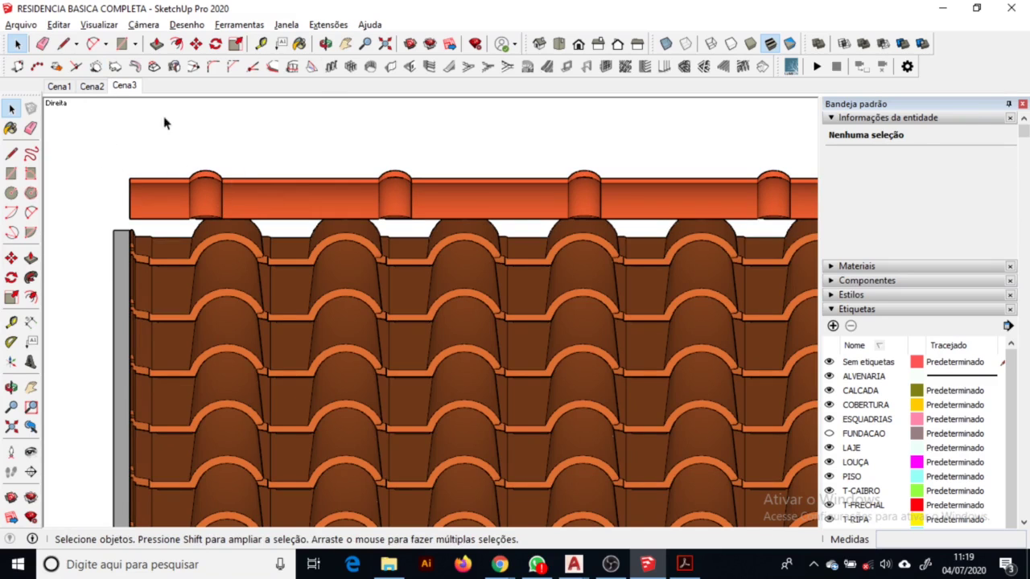
Measure from the first ridge cap joint in the SketchUp model's right view
key("t")
left_click(220, 176)
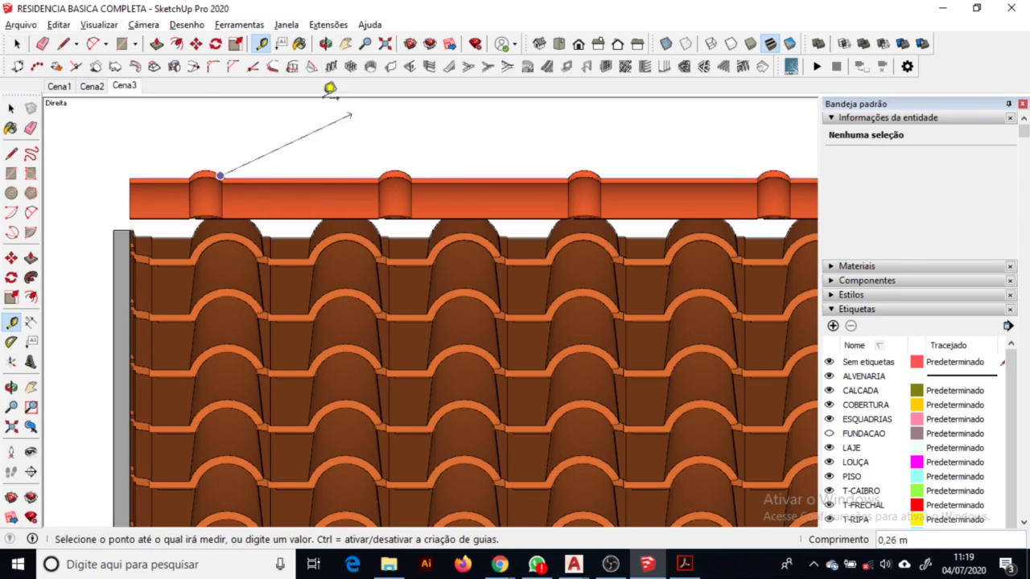
scroll(304, 155, "down", 3)
Switch to AutoCAD and draw a 0.35 horizontal line from the left end of the ridge line
key("alt+Tab")
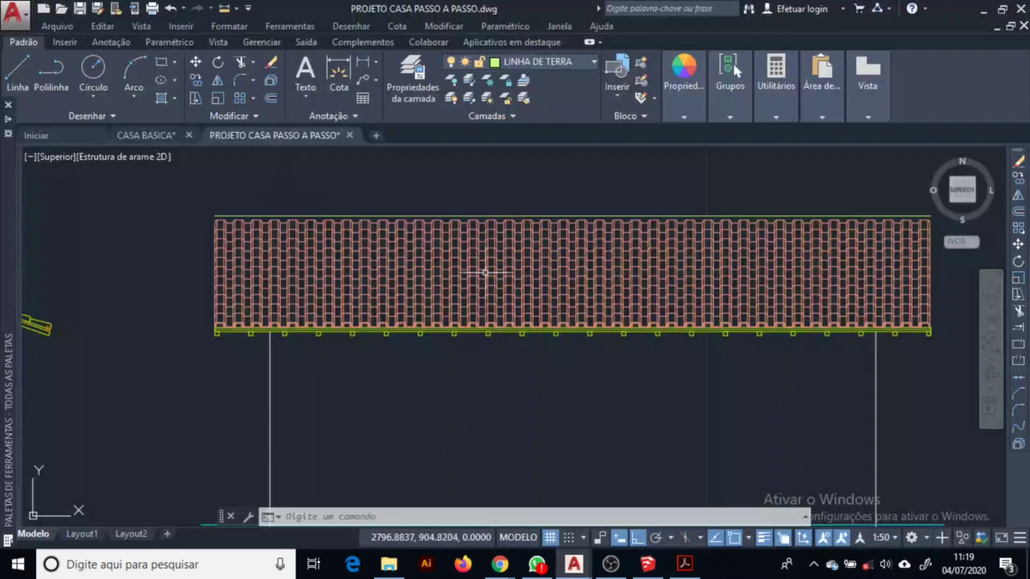
scroll(231, 202, "up", 5)
left_click(12, 87)
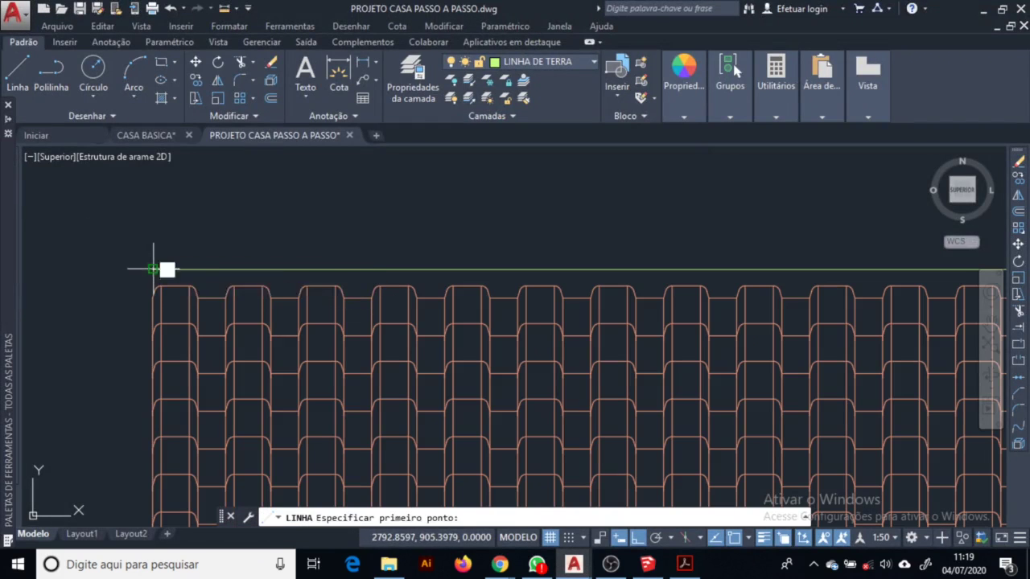
left_click(154, 270)
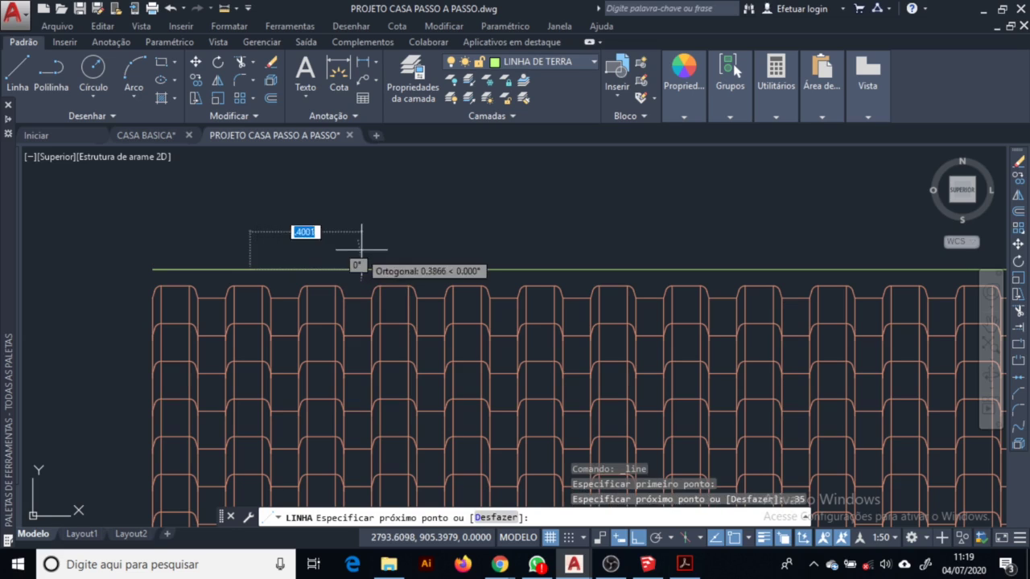
key("Return")
key("Escape")
Delete the original full-length ridge line above the tiles, keeping the short segment
left_click(409, 278)
left_click(490, 208)
key("Delete")
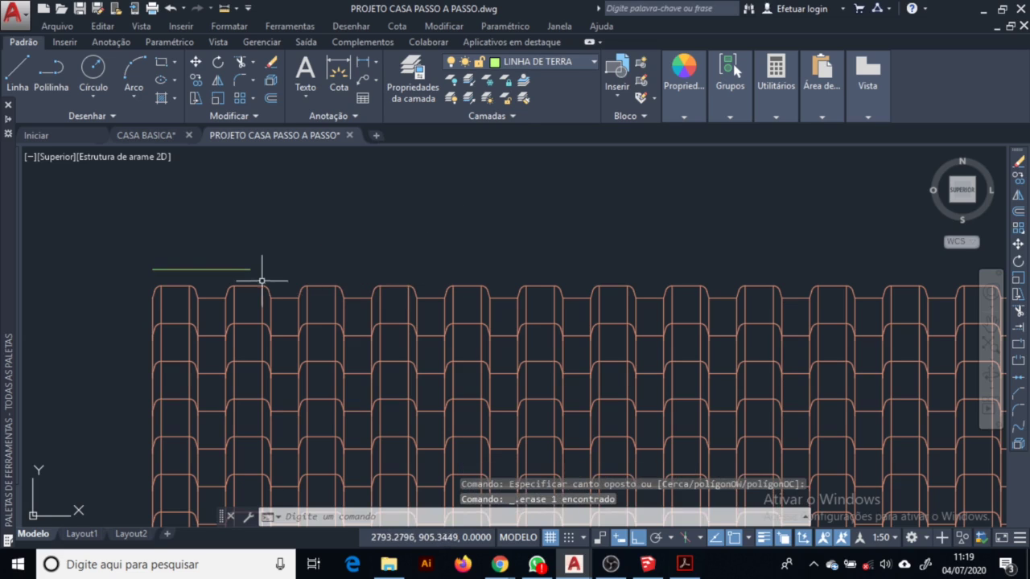
Draw a two-point circle 0.05 in diameter back from the short ridge segment's right end and trim off its lower half
scroll(261, 280, "up", 2)
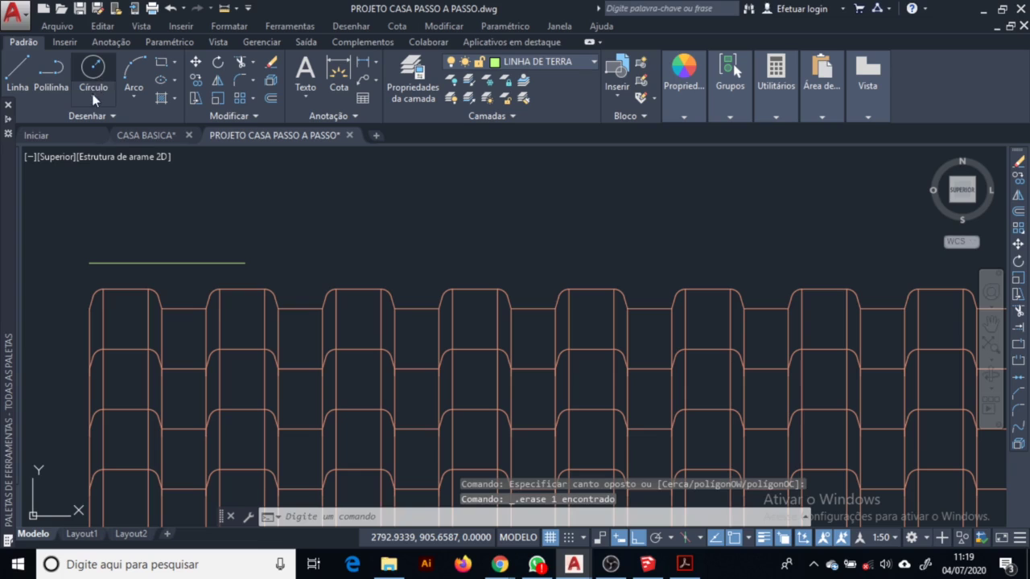
left_click(93, 72)
left_click(245, 263)
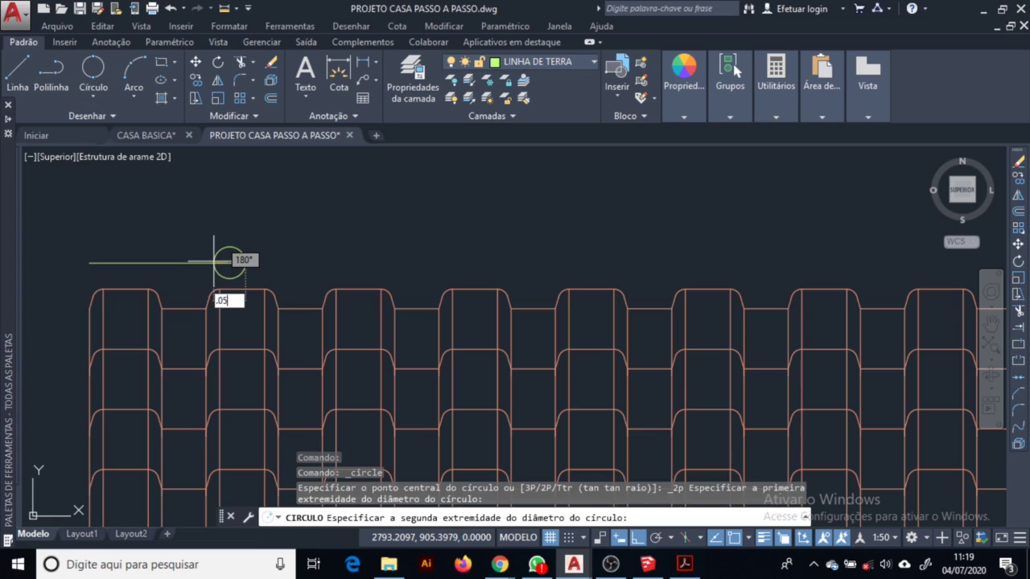
type(".05")
key("Return")
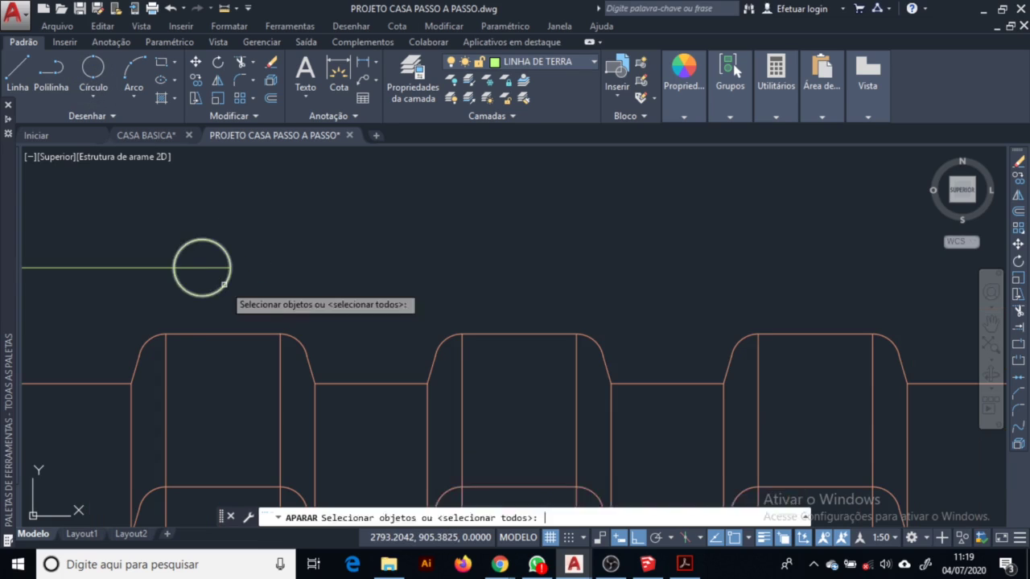
key("Return")
left_click(223, 285)
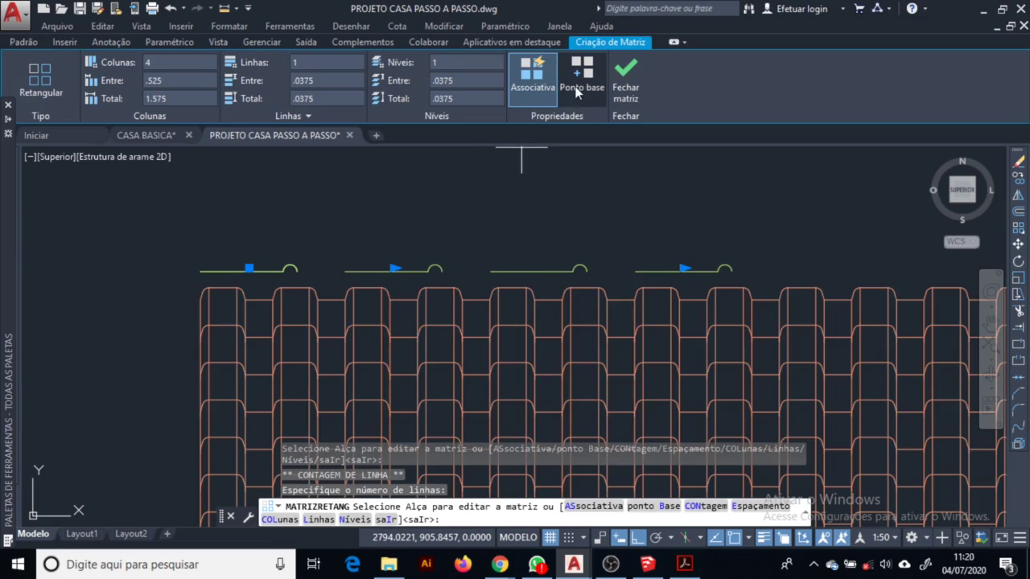
Array the ridge cap profile in one row along the roof's top and start a line on the ridge above the tiles' right edge
left_click(576, 93)
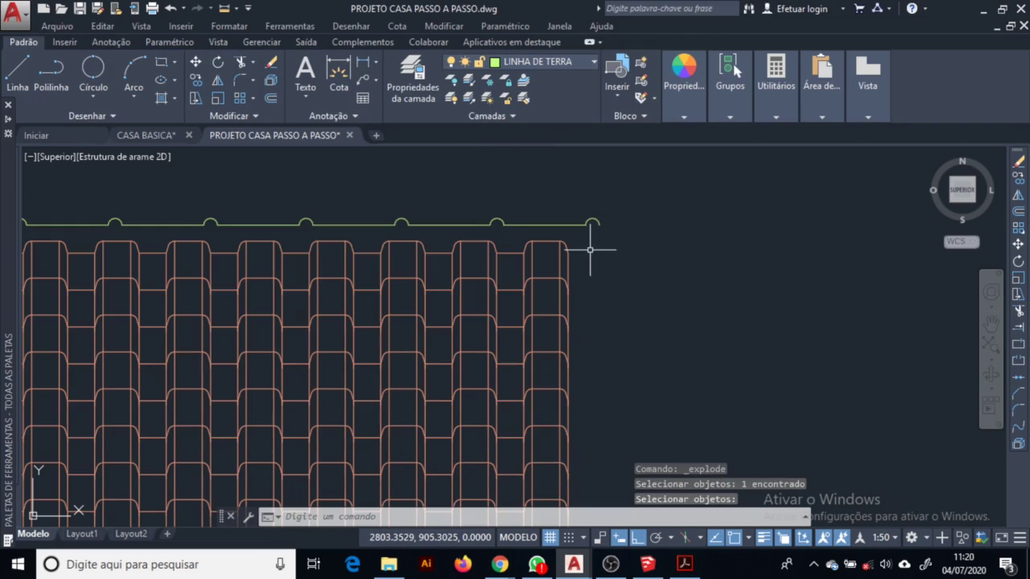
key("Return")
type("l")
key("Return")
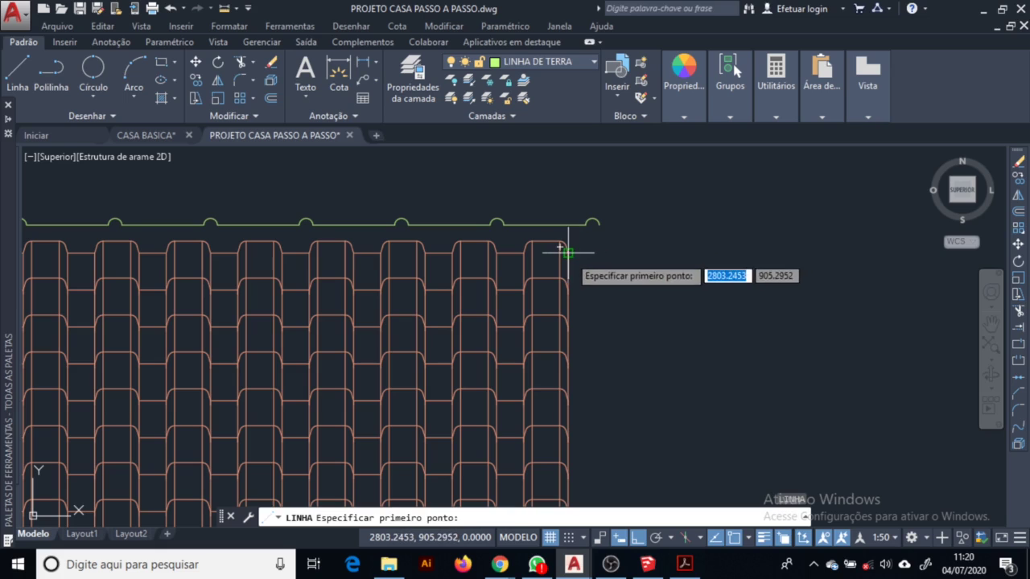
left_click(568, 226)
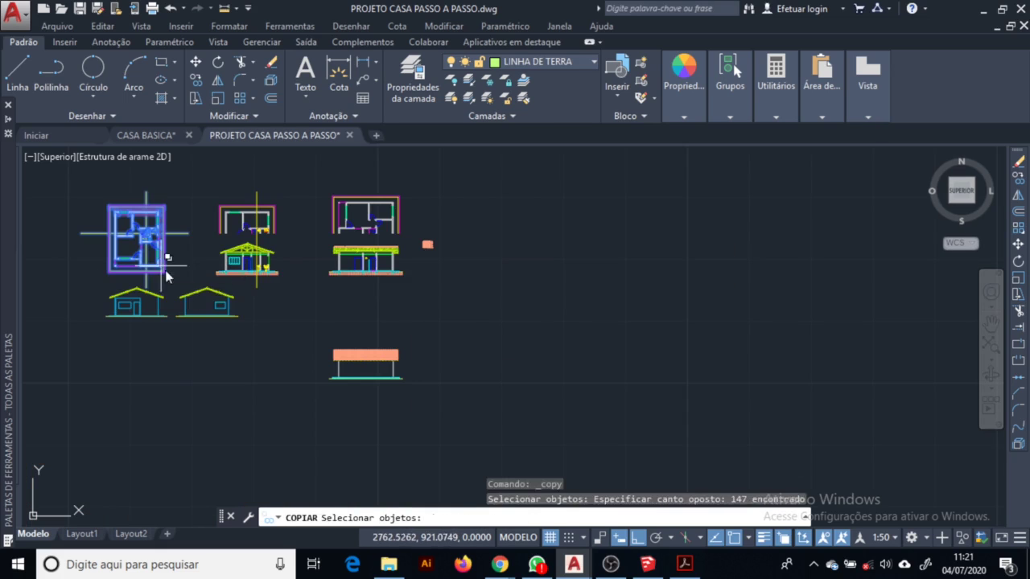
Copy the whole floor plan, using its lower right corner as the base point
key("Return")
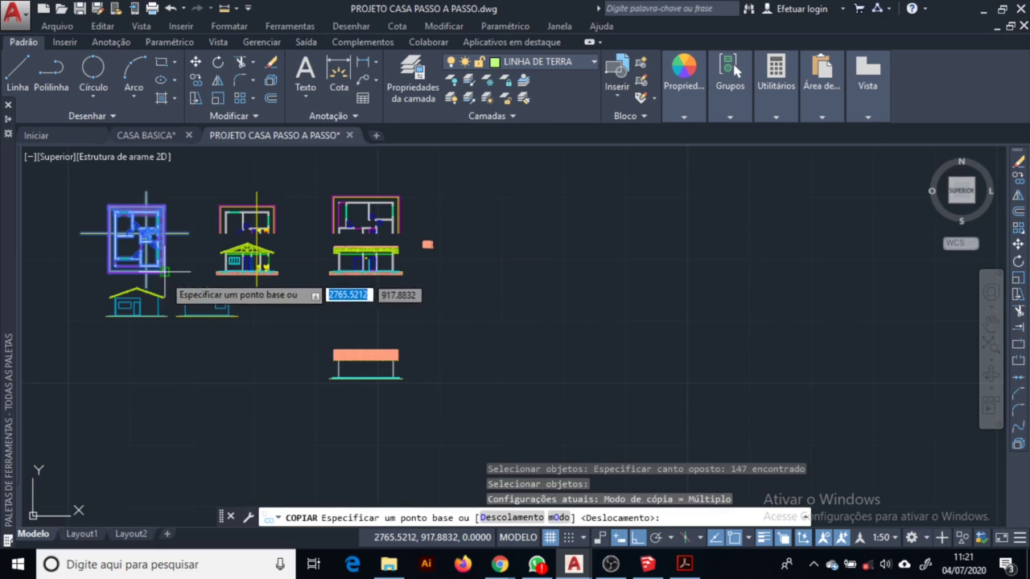
left_click(166, 273)
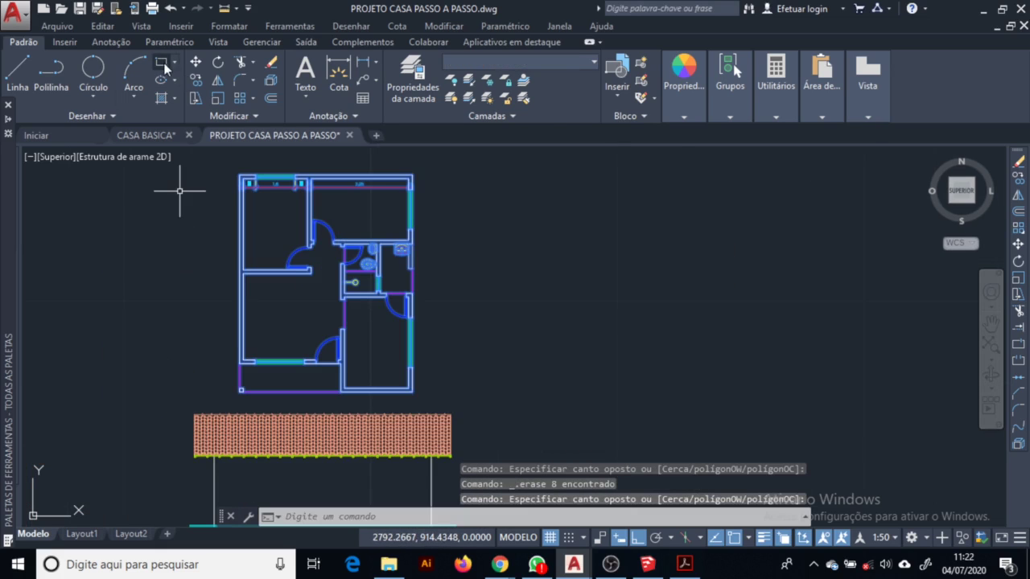
Rotate the copied floor plan 90° clockwise and move it so its outer walls line up with the side elevation's wall lines
left_click(218, 63)
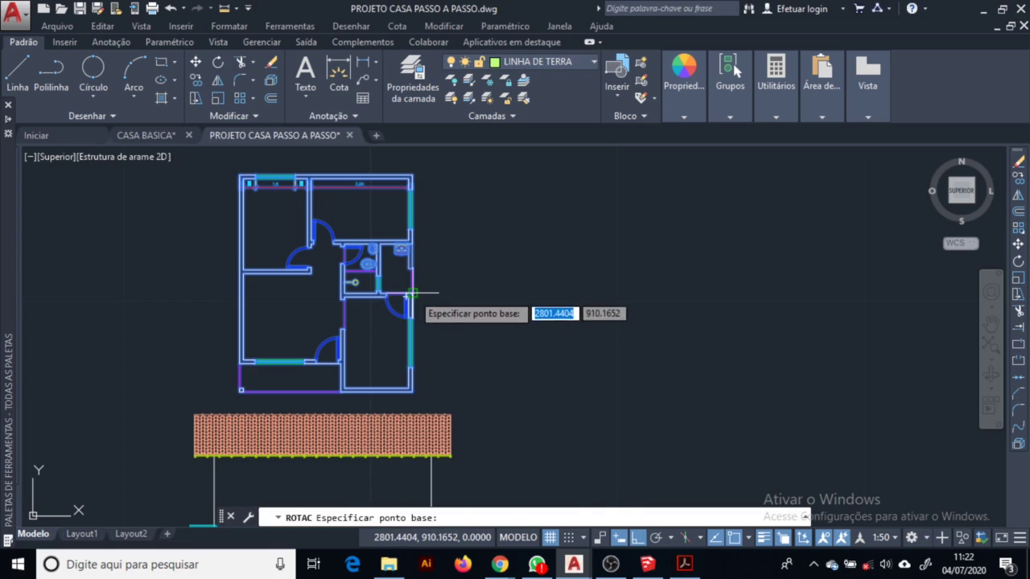
left_click(410, 292)
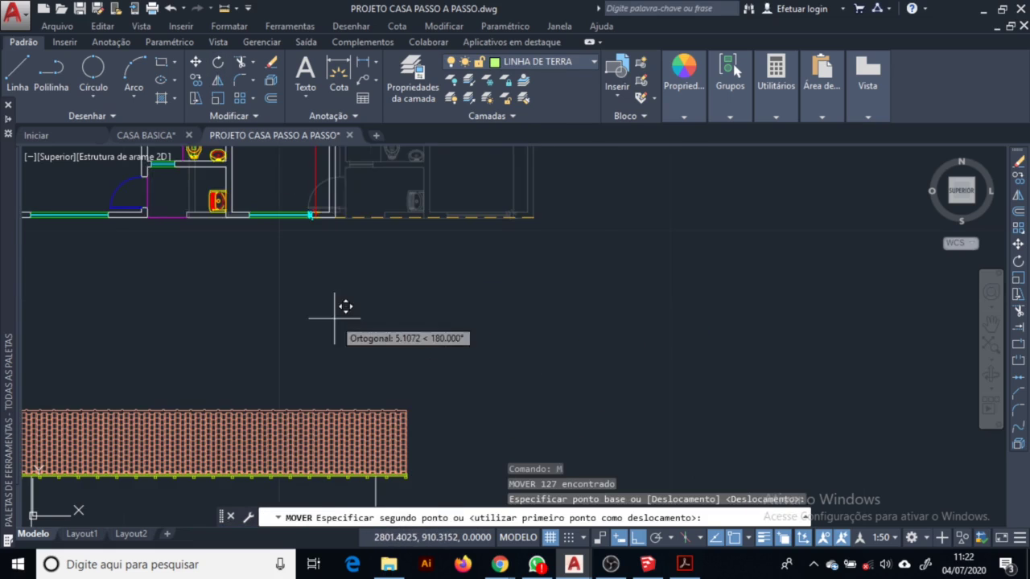
middle_click_drag(393, 409, 378, 223)
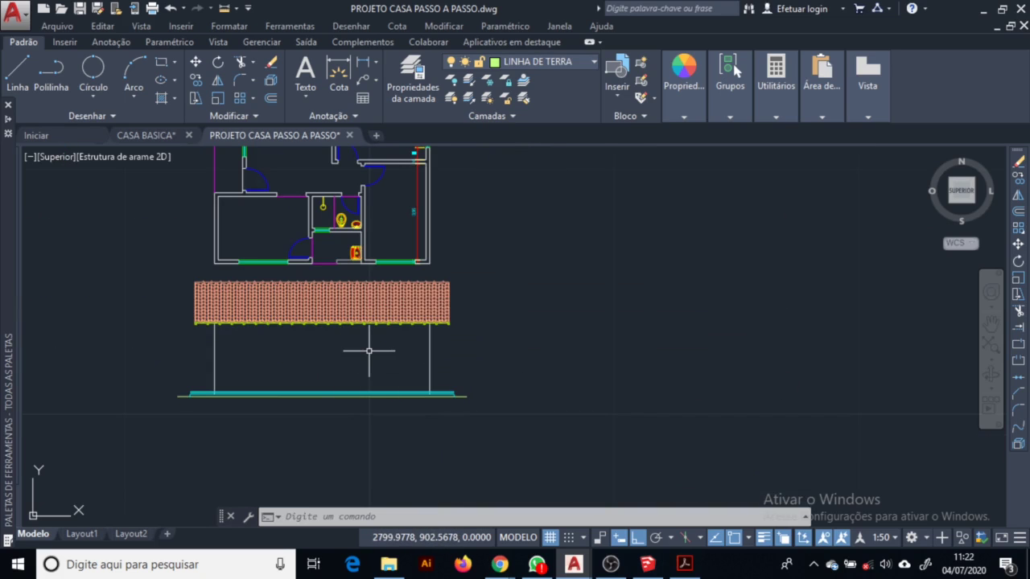
Draw a vertical ray from the left edge of the plan's left window down through the side elevation
scroll(390, 277, "up", 2)
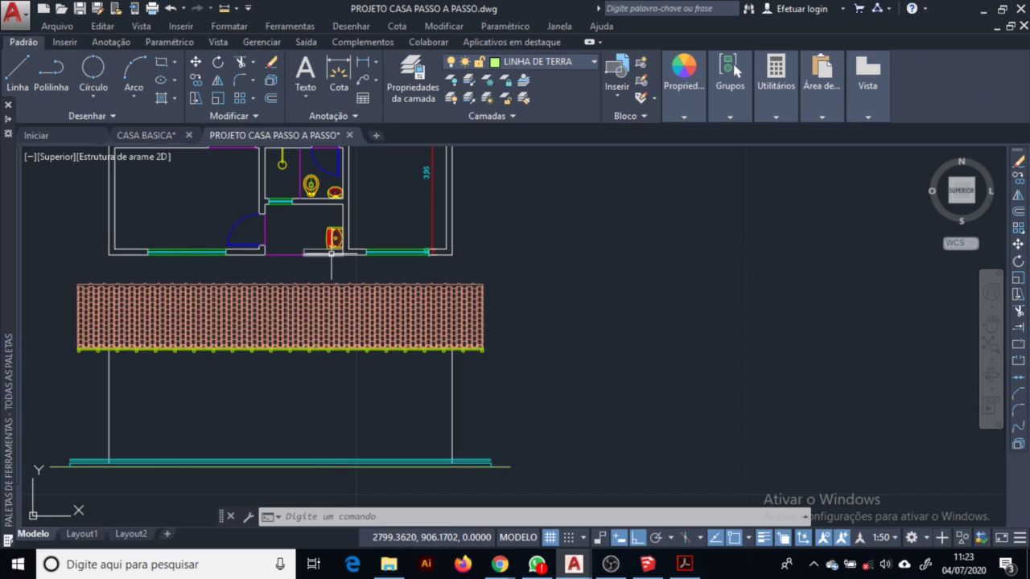
left_click(98, 117)
left_click(75, 132)
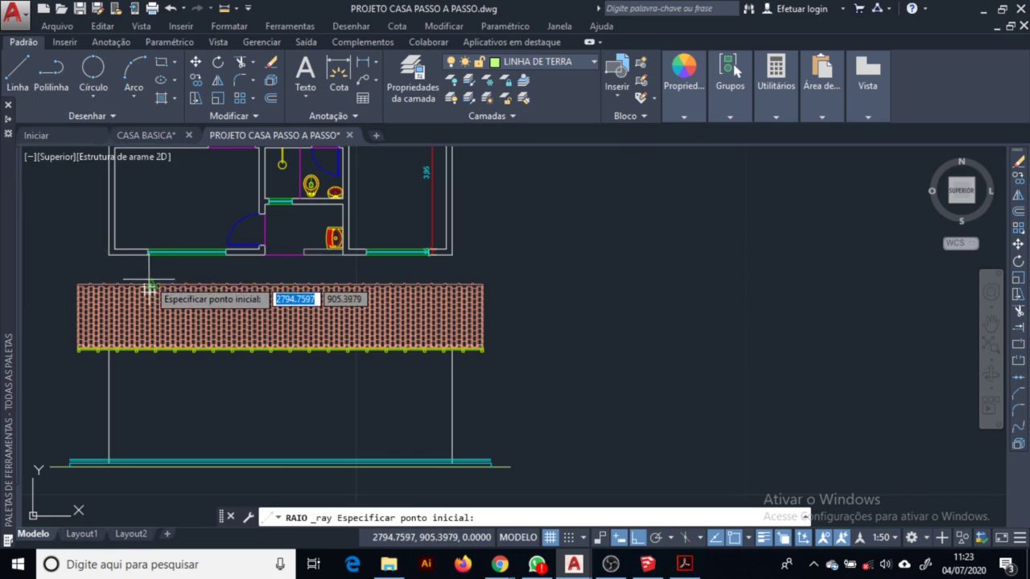
left_click(148, 255)
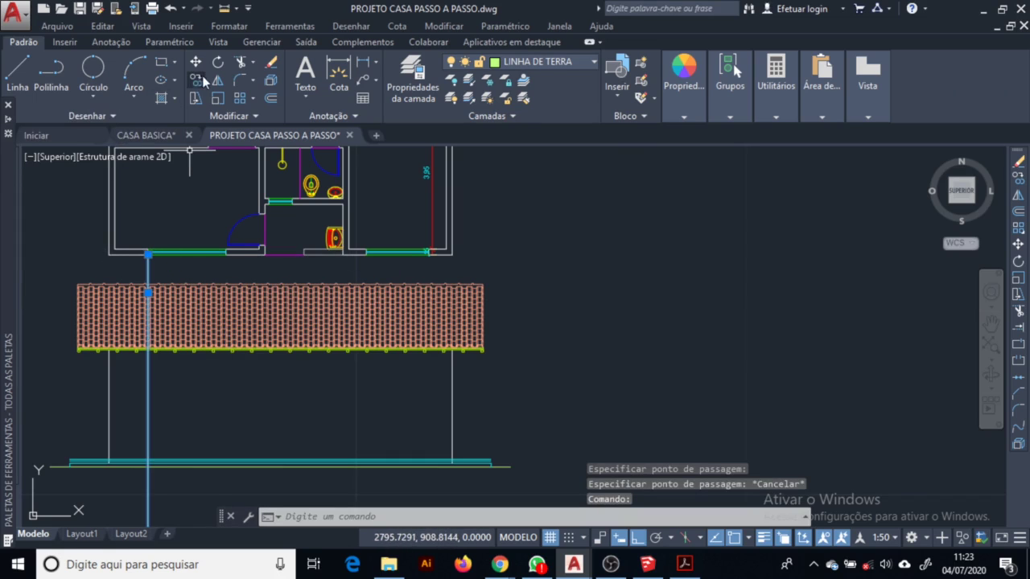
Copy the vertical ray from the left window's left edge to its right edge, both sides of the entrance opening and the right window's left edge
scroll(159, 267, "up", 4)
left_click(131, 238)
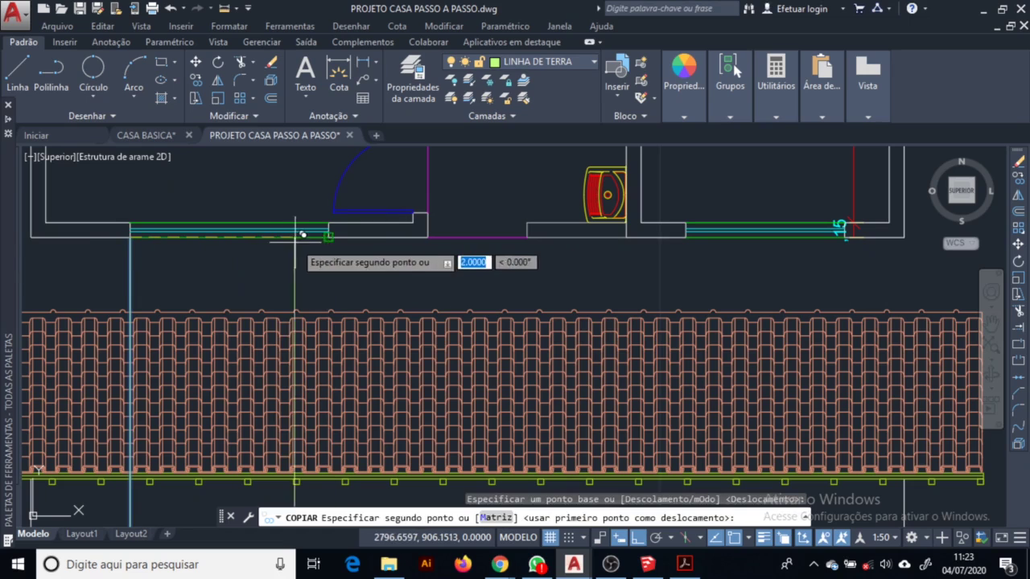
left_click(328, 235)
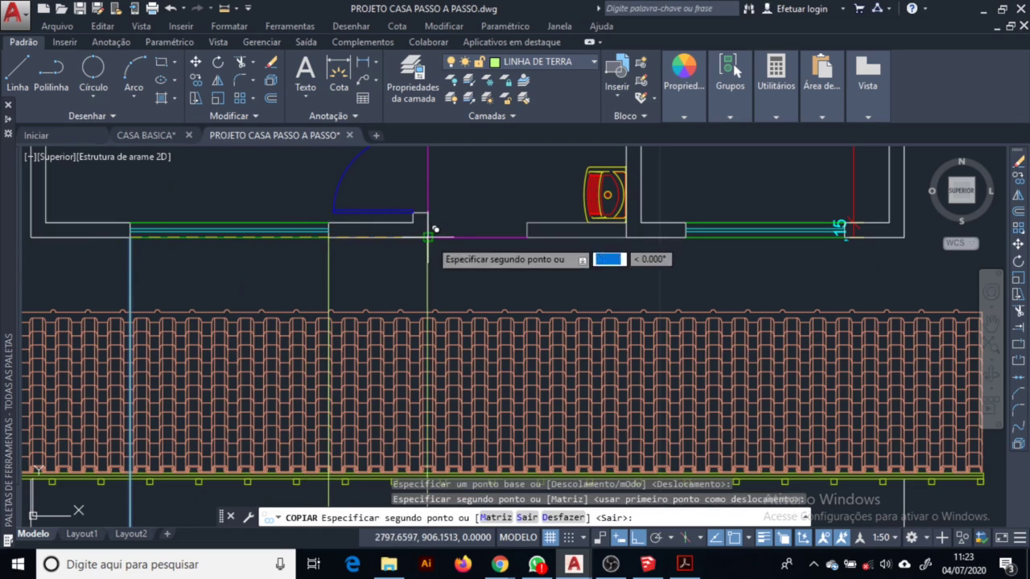
left_click(427, 237)
left_click(529, 235)
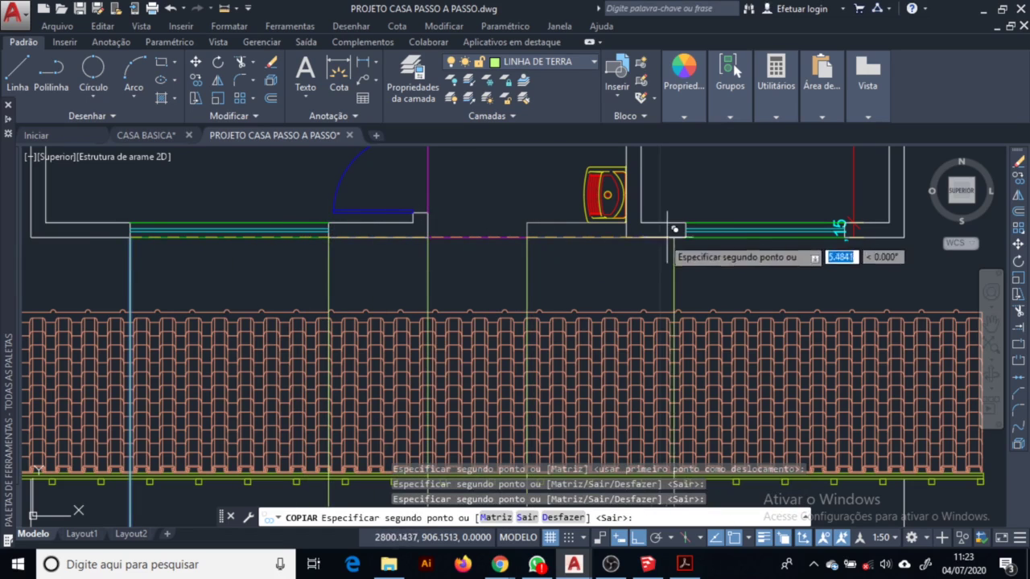
left_click(685, 236)
Trim off all the projection rays below the ground line of the side elevation
left_click(582, 343)
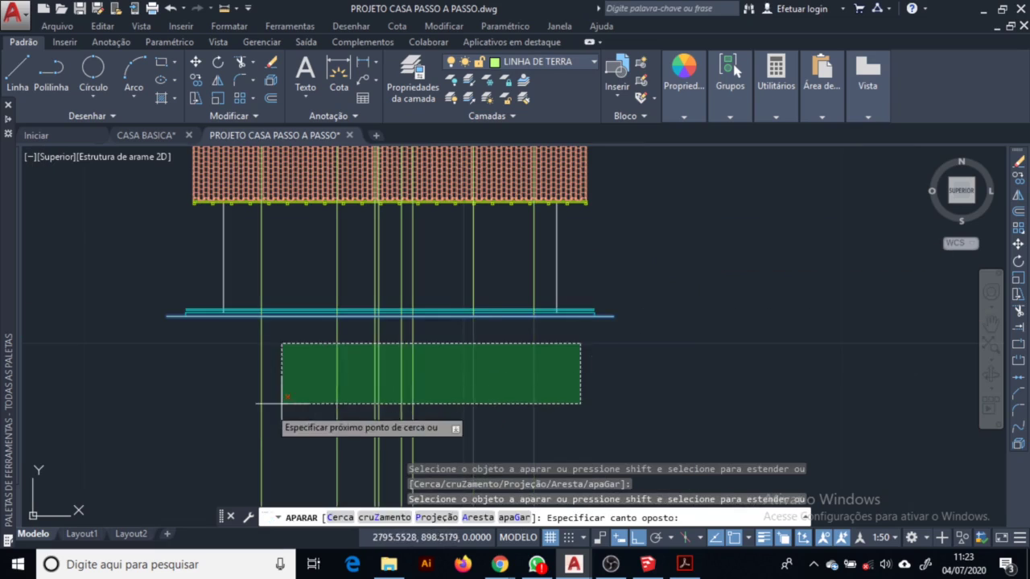
left_click(242, 415)
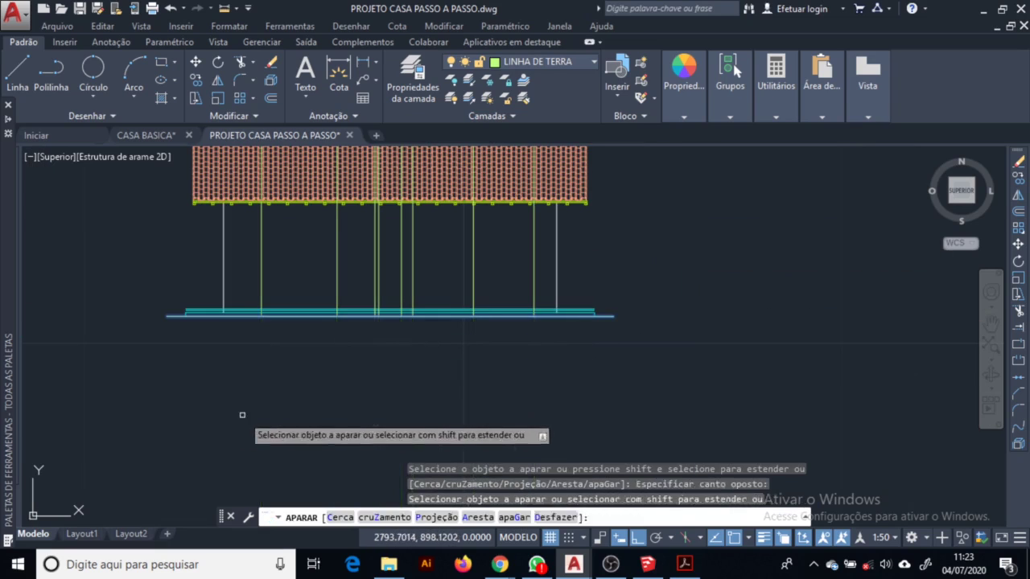
key("Escape")
middle_click_drag(412, 251, 404, 380)
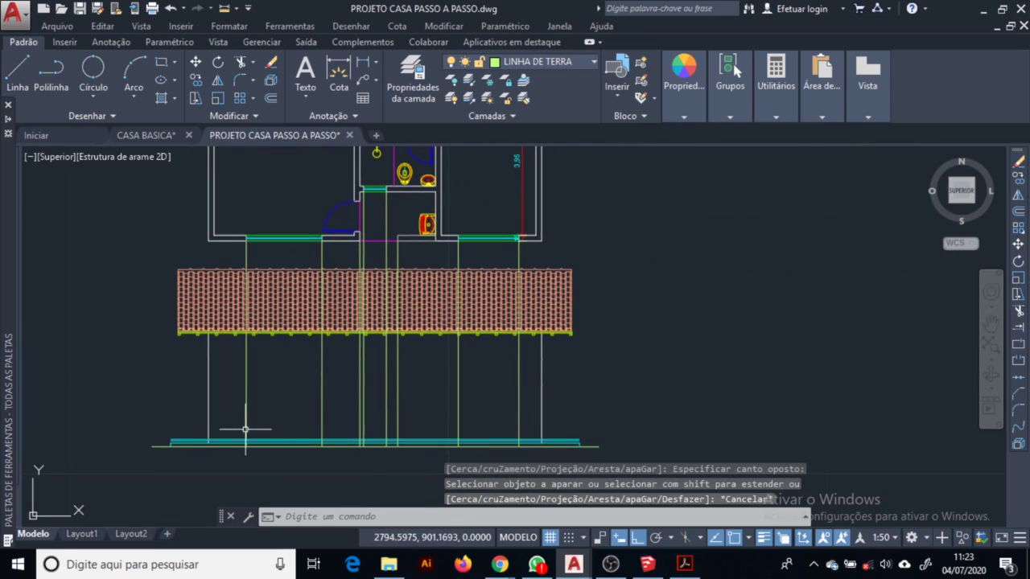
Copy the uppermost foundation line upward at distances of 1.1 and 2.1 for the window sill and head heights
scroll(285, 439, "up", 4)
left_click(287, 432)
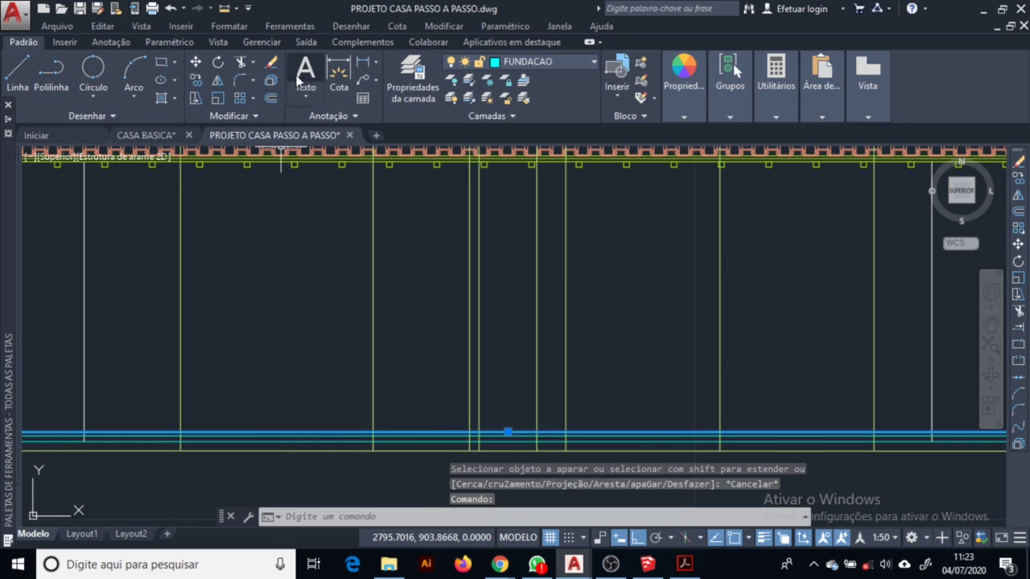
left_click(196, 81)
left_click(274, 361)
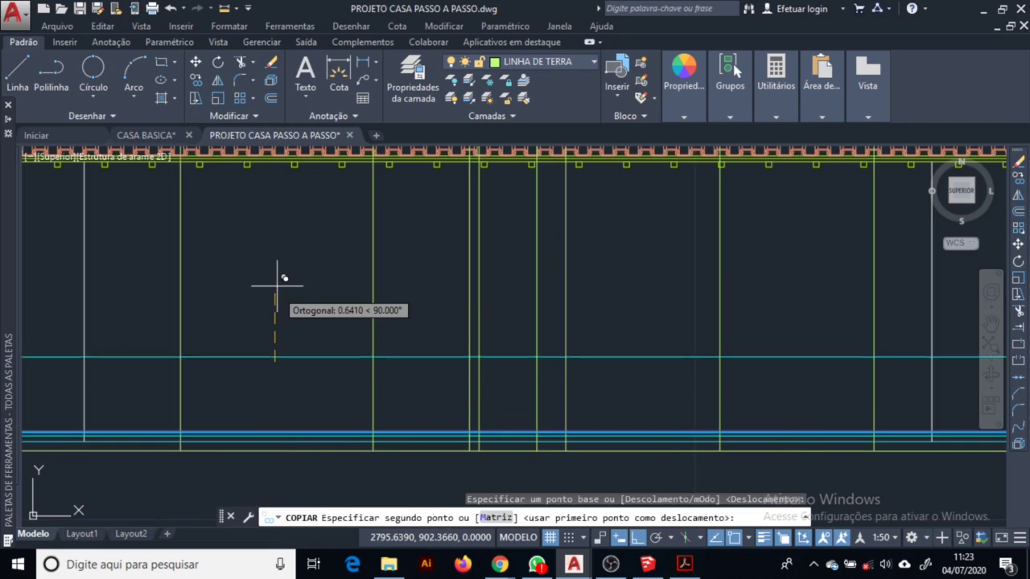
type("1.")
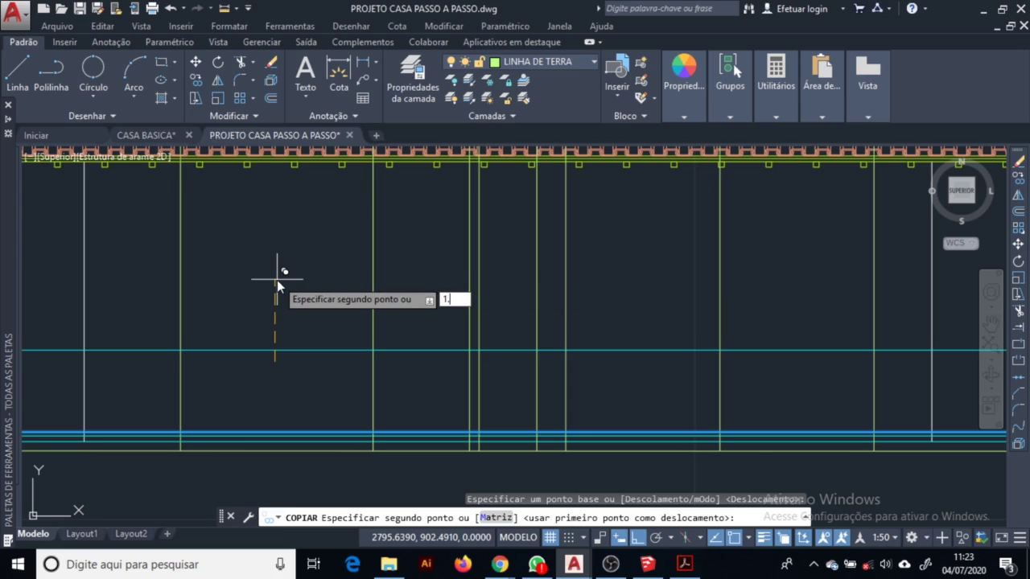
type("1")
key("Return")
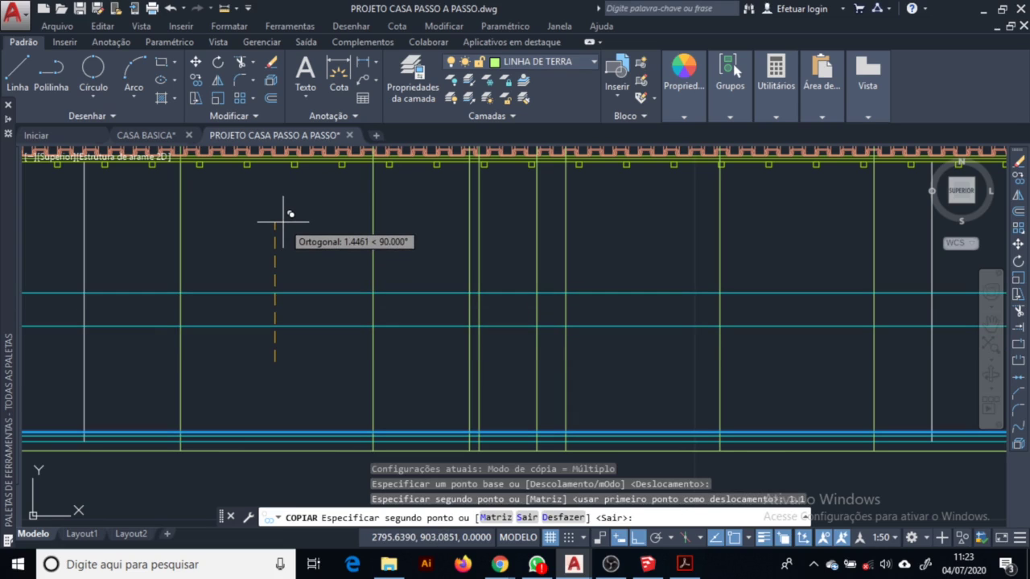
type("2")
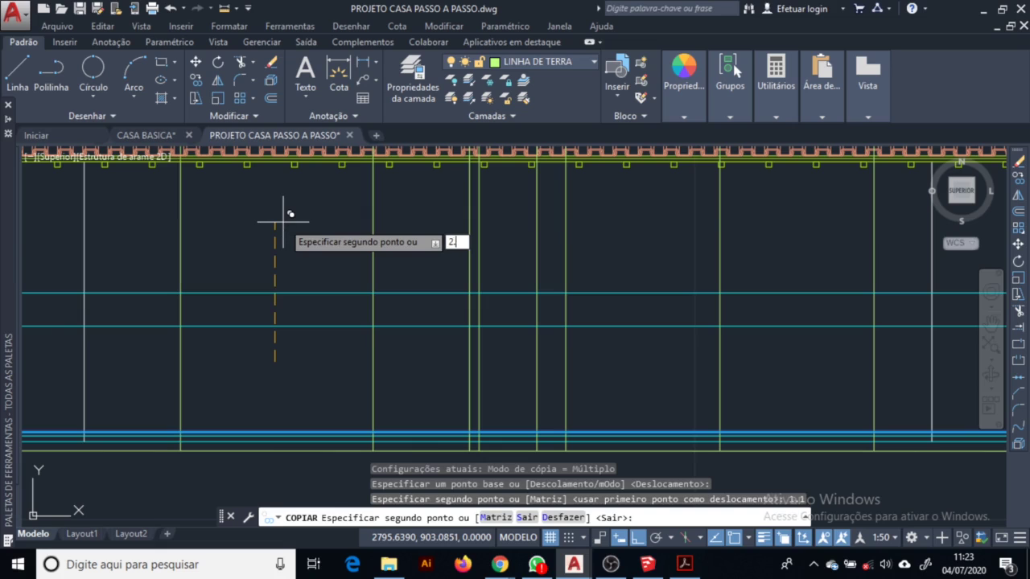
type(".1")
key("Return")
key("Escape")
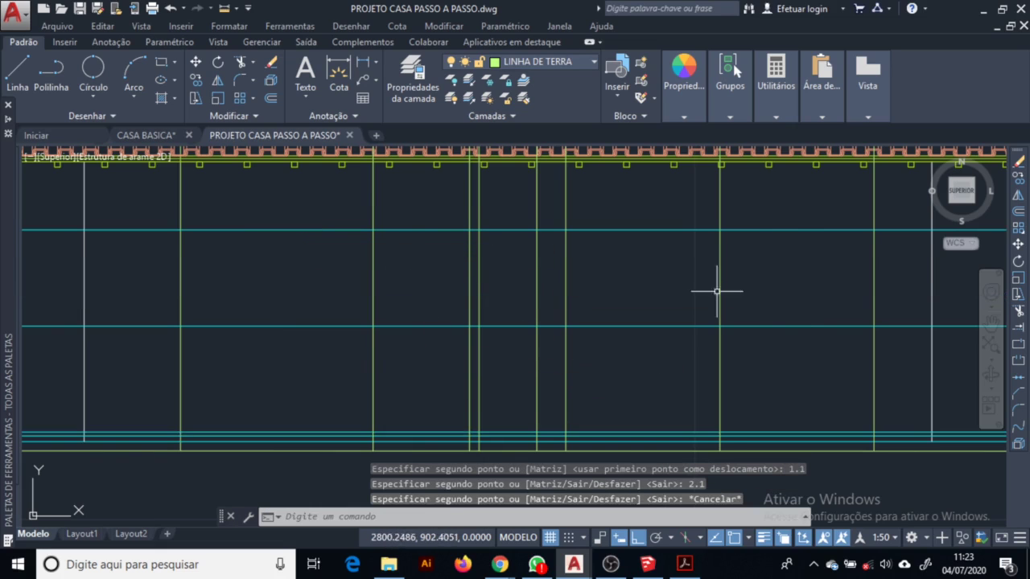
Copy the window sill line upward by 0.5 for the sill of the small bathroom window
scroll(793, 320, "down", 2)
middle_click_drag(793, 320, 649, 302)
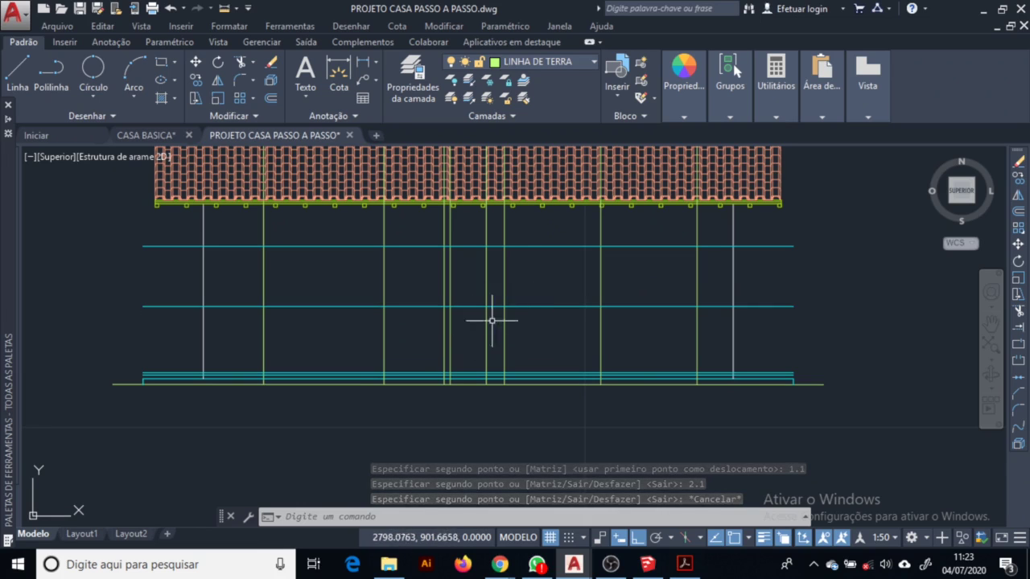
mouse_move(547, 331)
middle_mouse_down()
mouse_move(483, 432)
mouse_move(493, 475)
middle_mouse_up()
middle_click_drag(448, 240, 435, 346)
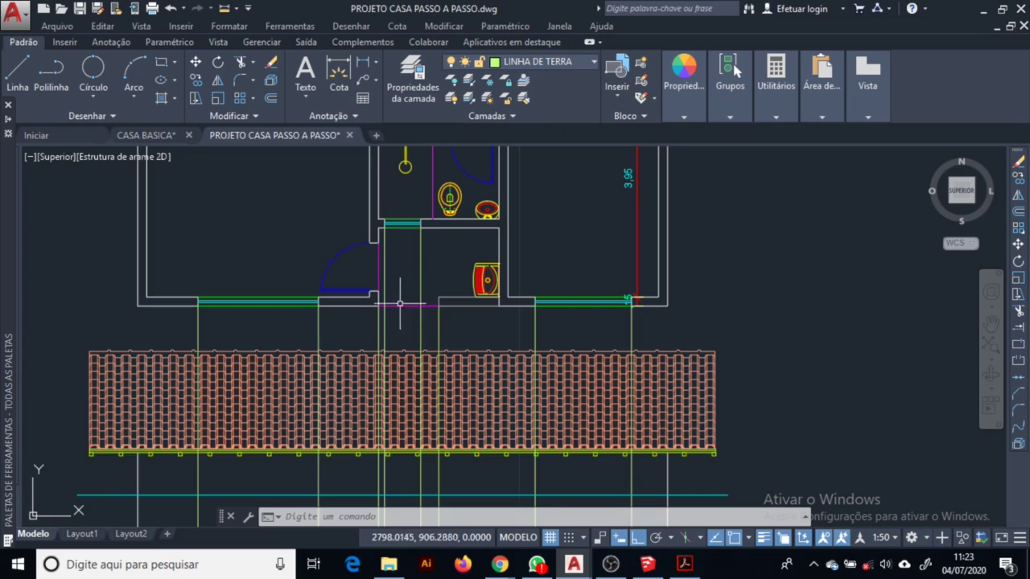
middle_click_drag(430, 449, 397, 282)
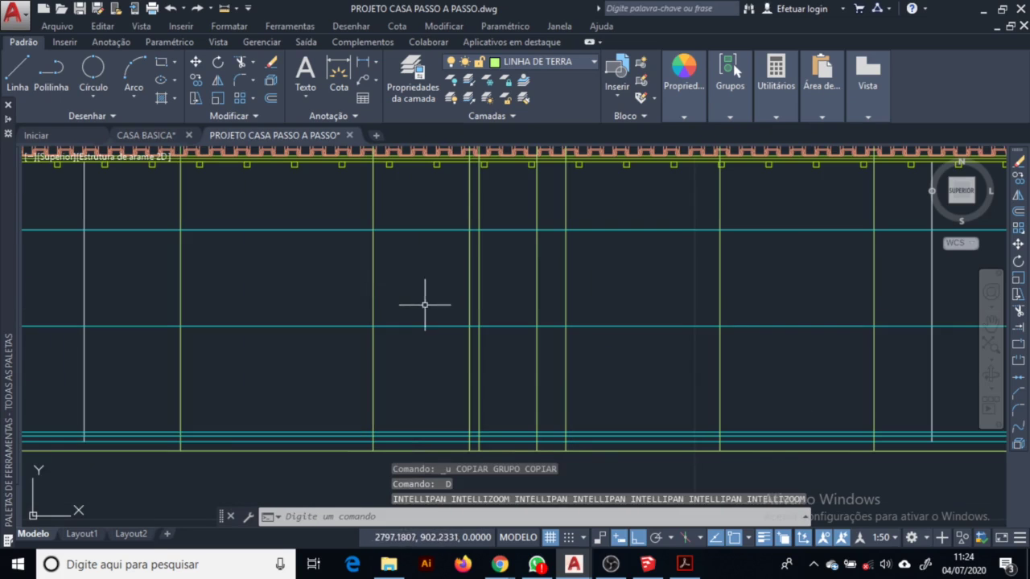
key("Escape")
middle_click_drag(426, 233, 436, 325)
left_click(442, 313)
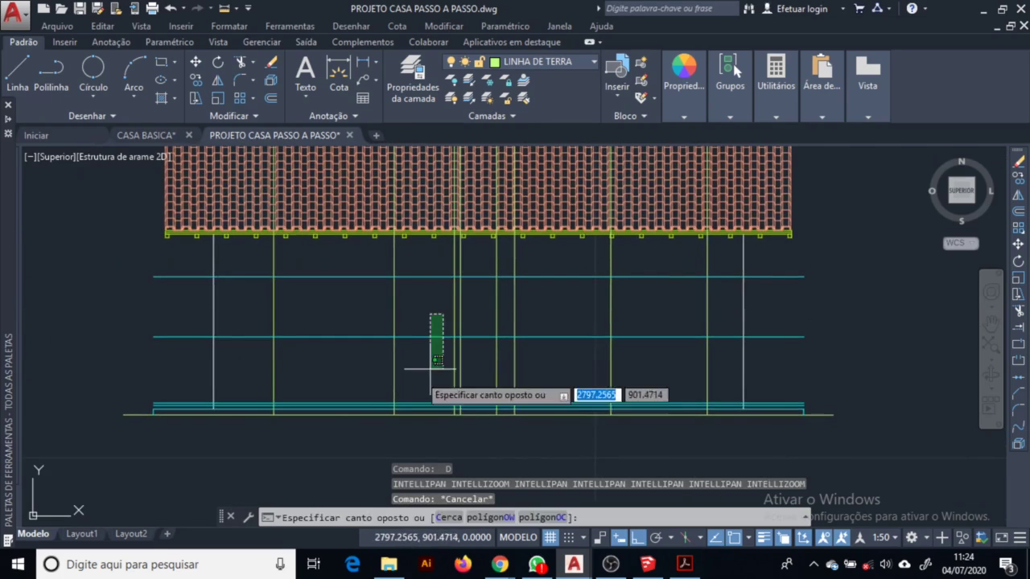
left_click(425, 349)
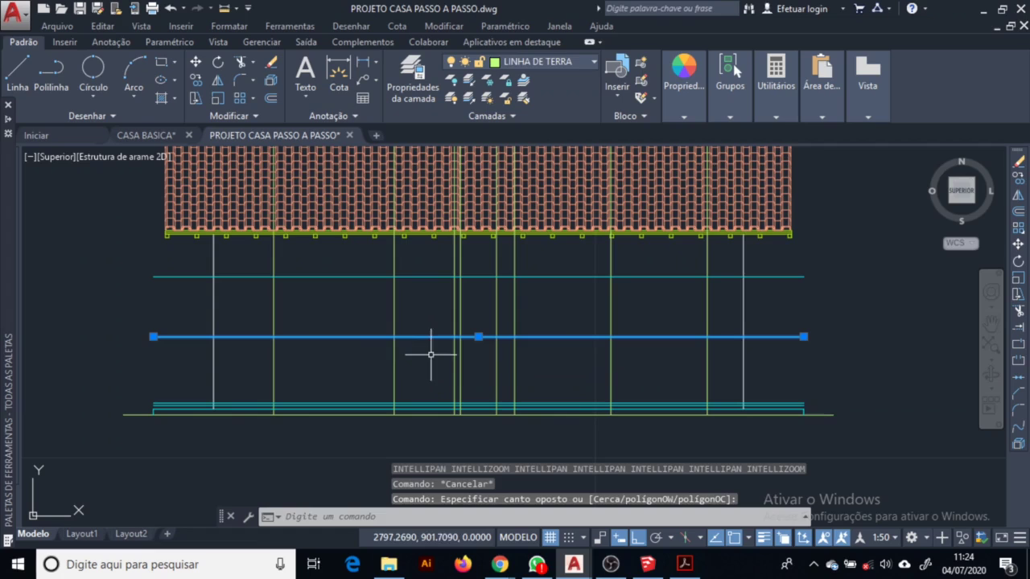
left_click(197, 81)
left_click(572, 319)
type(".5")
key("Return")
Trim the horizontal sill and head lines between the window openings, using the vertical projection lines as cutting edges
left_click(238, 67)
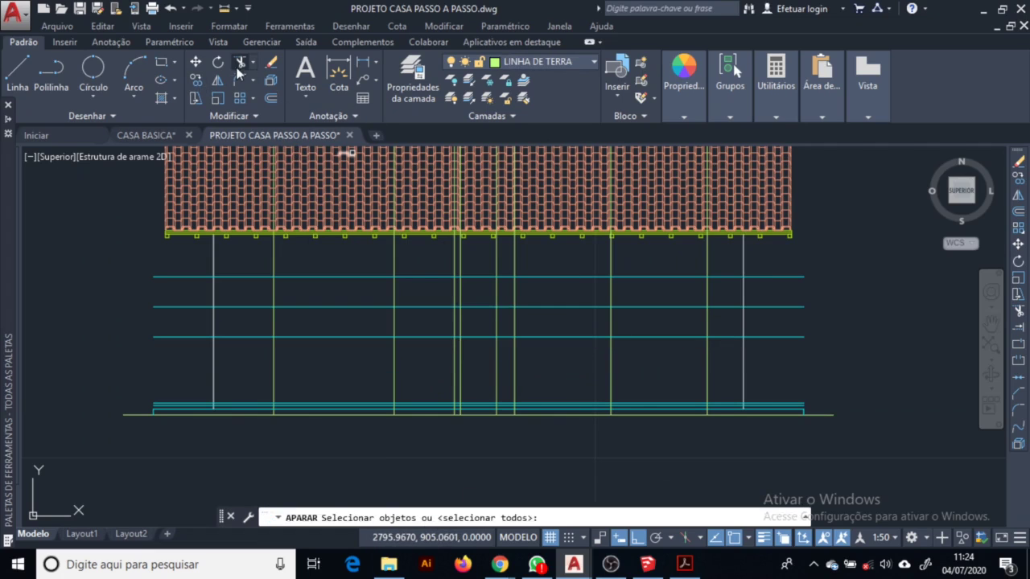
left_click(455, 283)
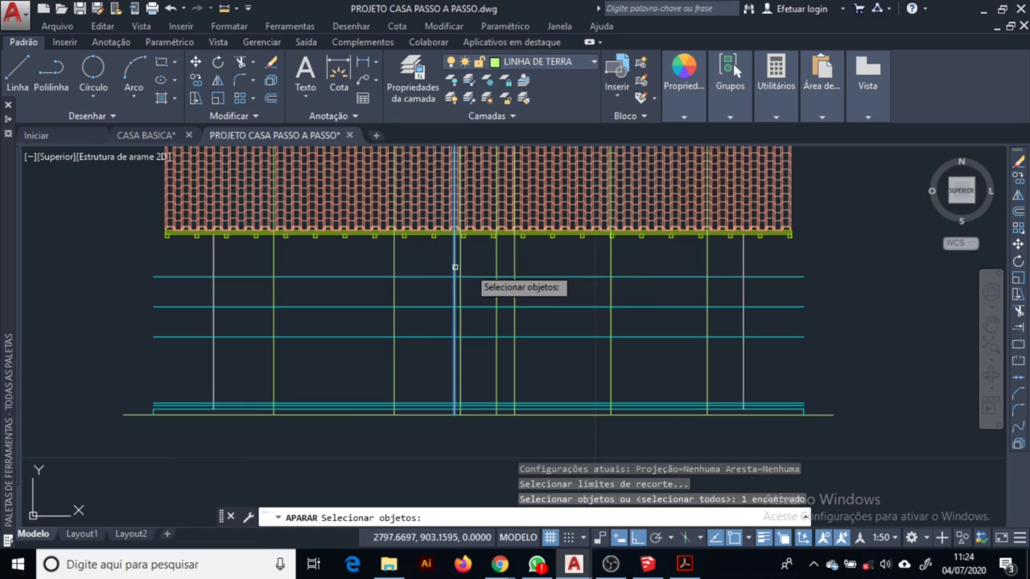
left_click(495, 278)
key("Return")
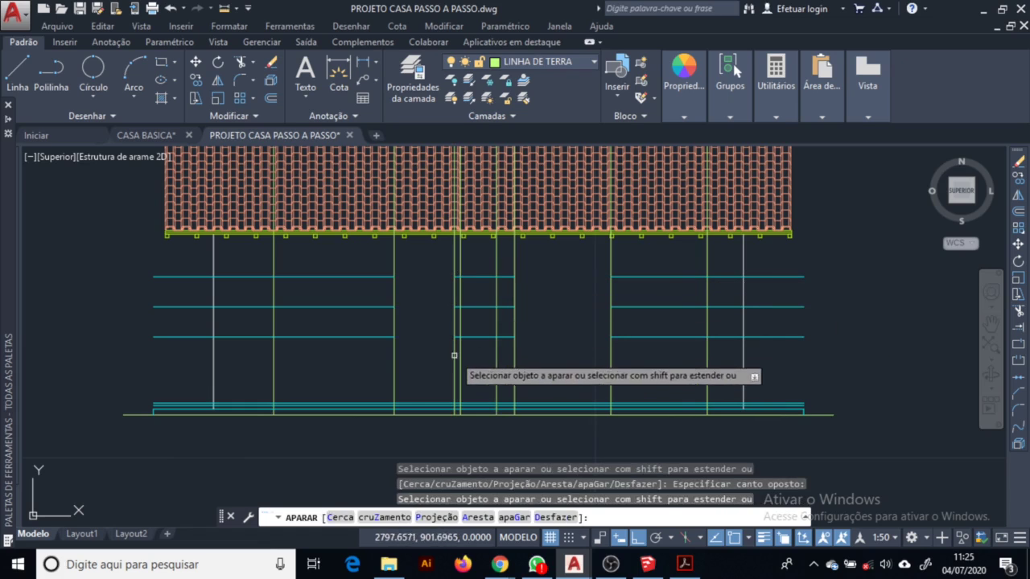
key("Escape")
key("Escape")
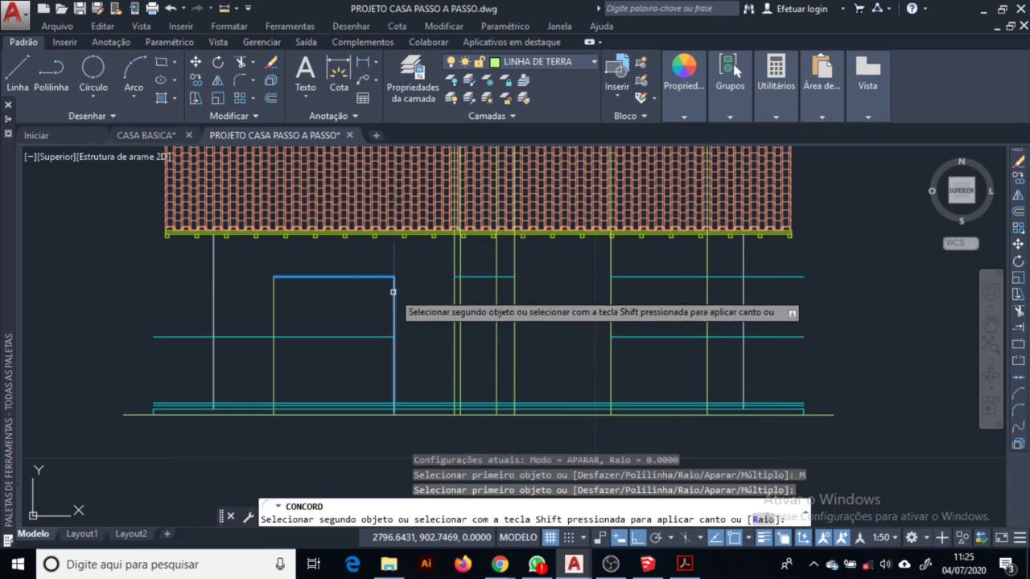
Fillet the sill, head and side lines with radius 0 to close the corners of the left window's rectangle
left_click(394, 294)
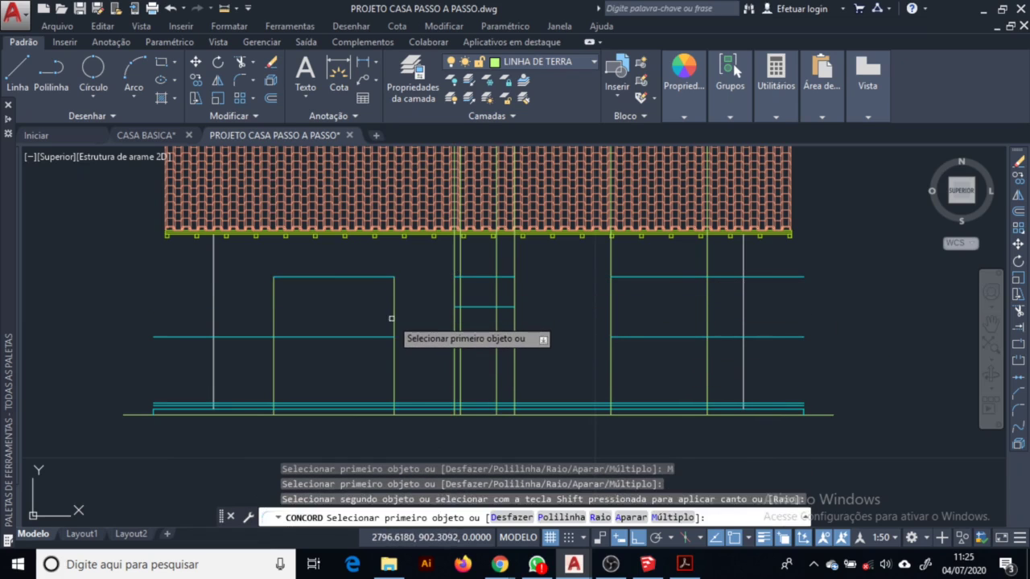
left_click(393, 319)
left_click(381, 339)
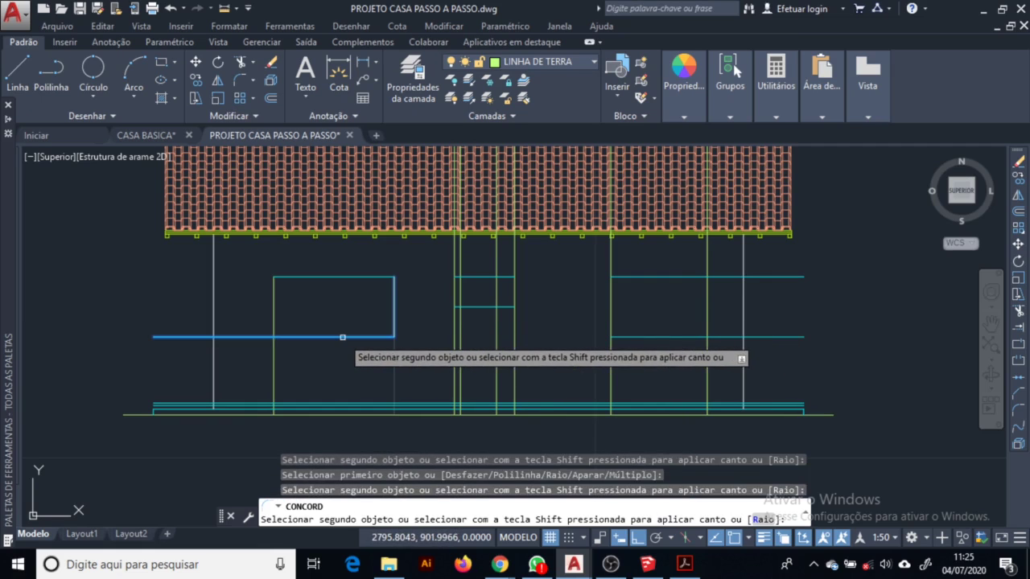
left_click(343, 337)
left_click(338, 337)
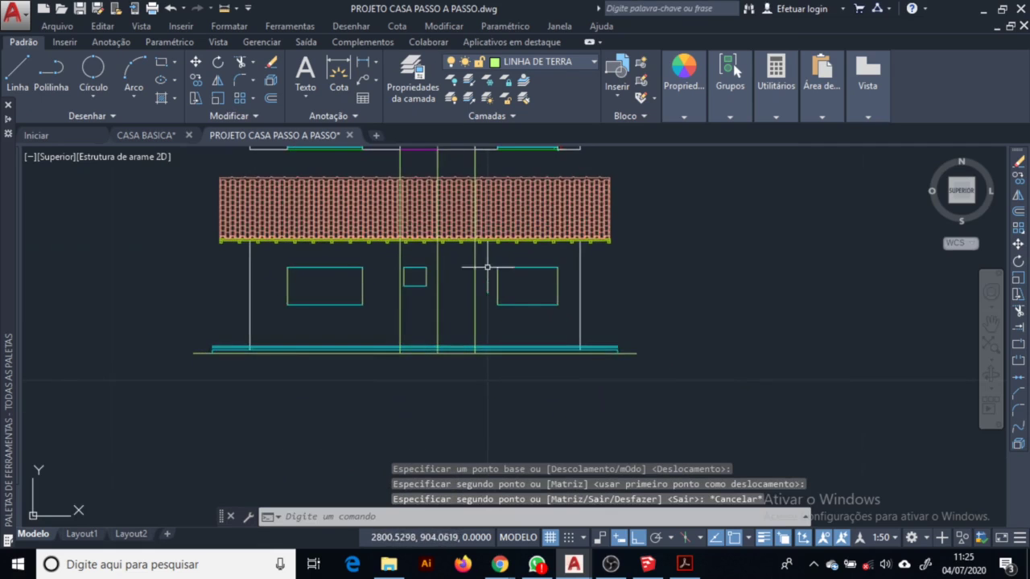
Copy the middle foundation line upward as the top edge of the half-height wall beside the entrance
scroll(454, 287, "up", 2)
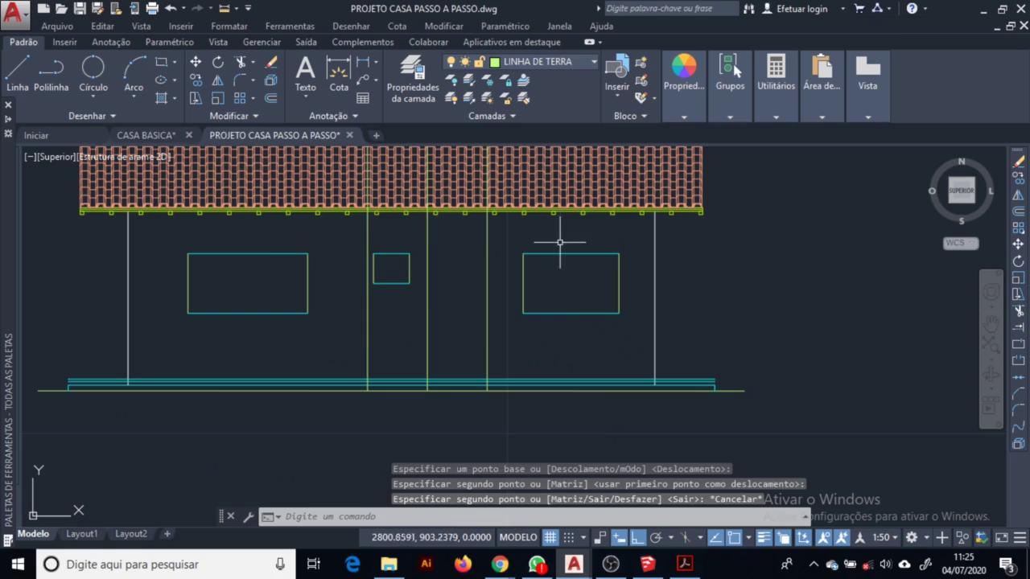
scroll(455, 355, "up", 2)
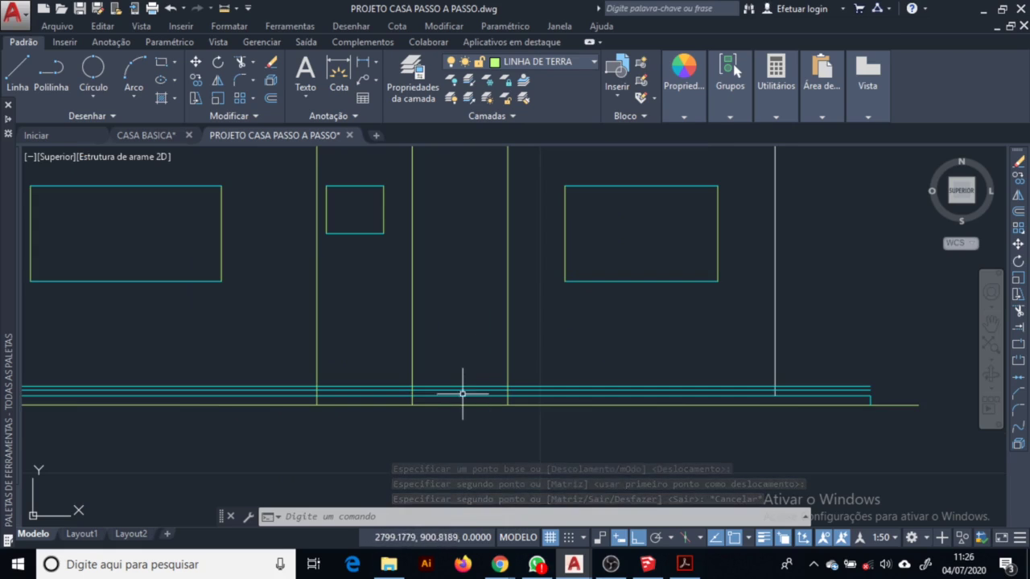
key("Escape")
left_click(437, 390)
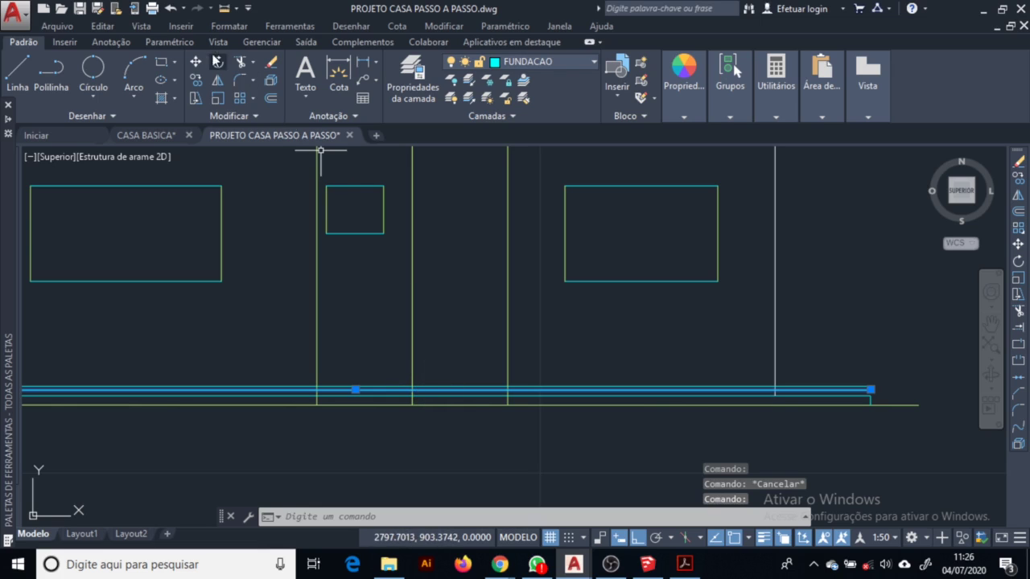
left_click(238, 80)
Fillet the half-height wall's top line with the two vertical lines it meets, and trim the foundation line right of the entrance opening
left_click(410, 299)
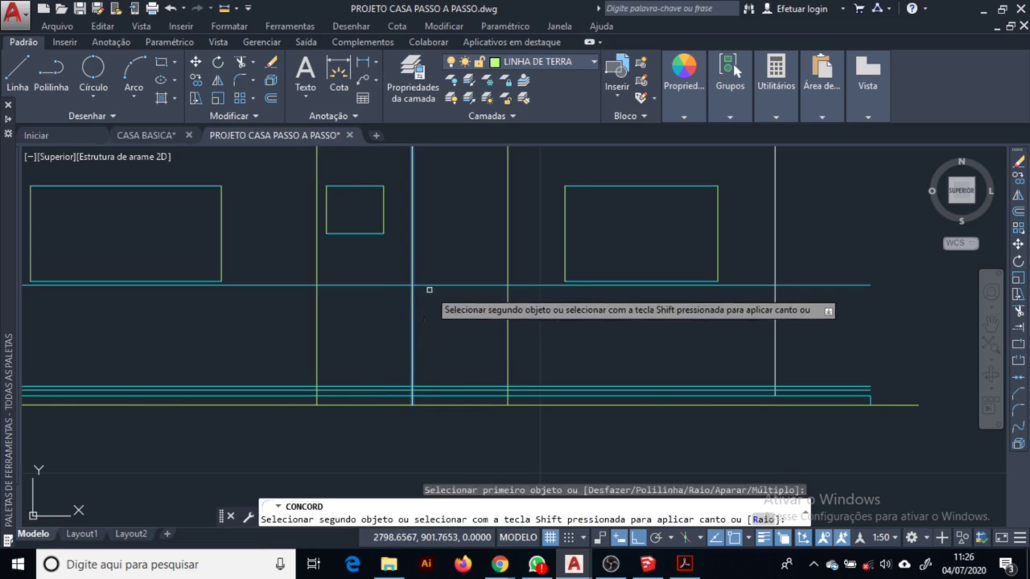
left_click(427, 287)
key("space")
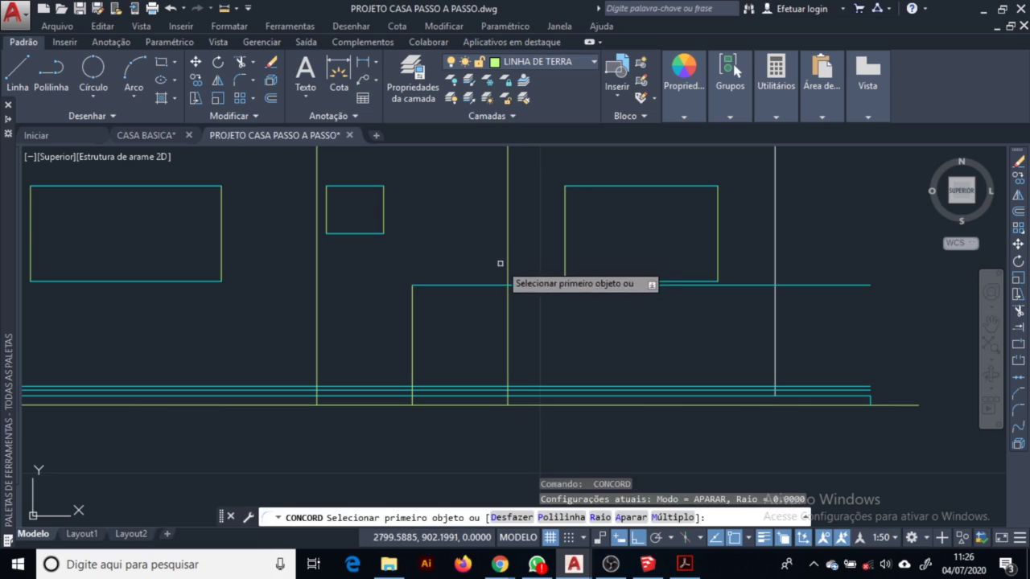
left_click(507, 267)
left_click(501, 285)
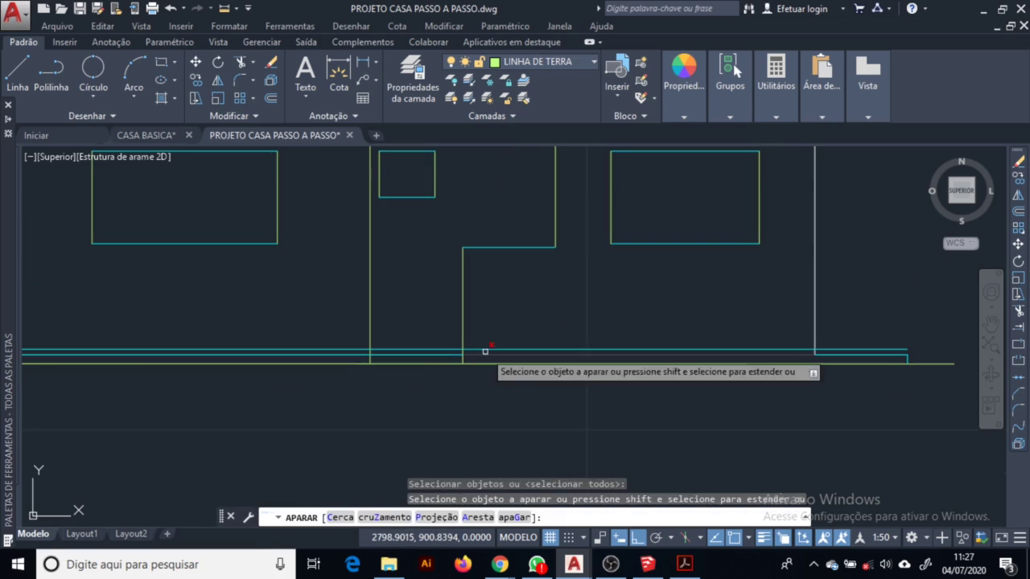
left_click(488, 349)
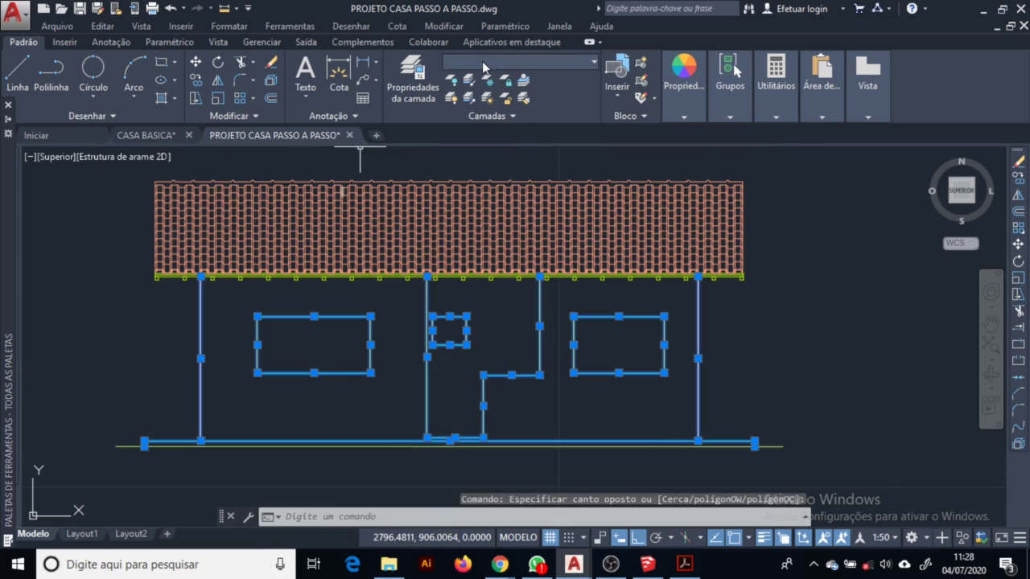
Move the selected wall, window and foundation lines of the side elevation to the ALVENARIA VISTA layer
left_click(482, 61)
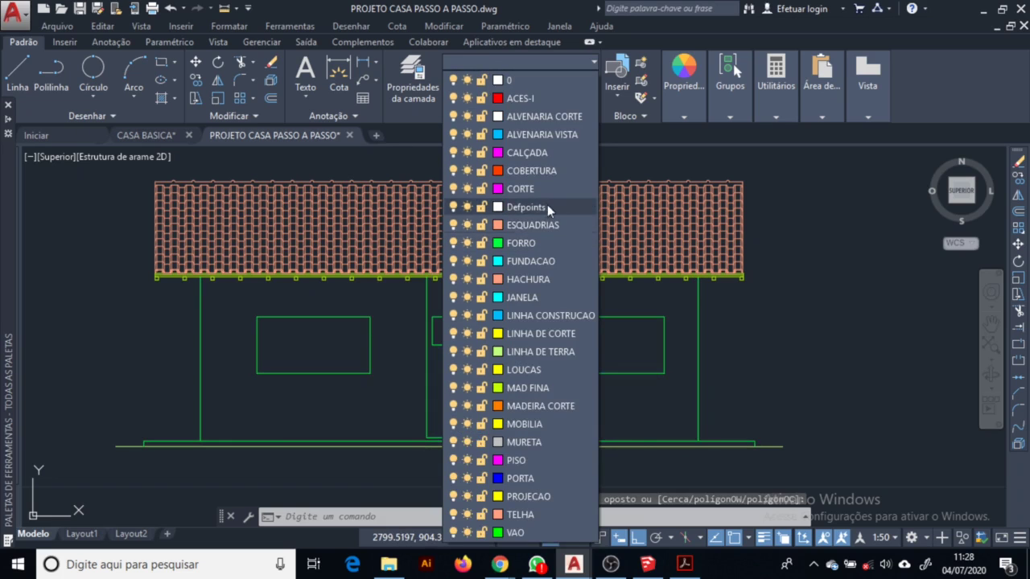
left_click(539, 134)
key("Escape")
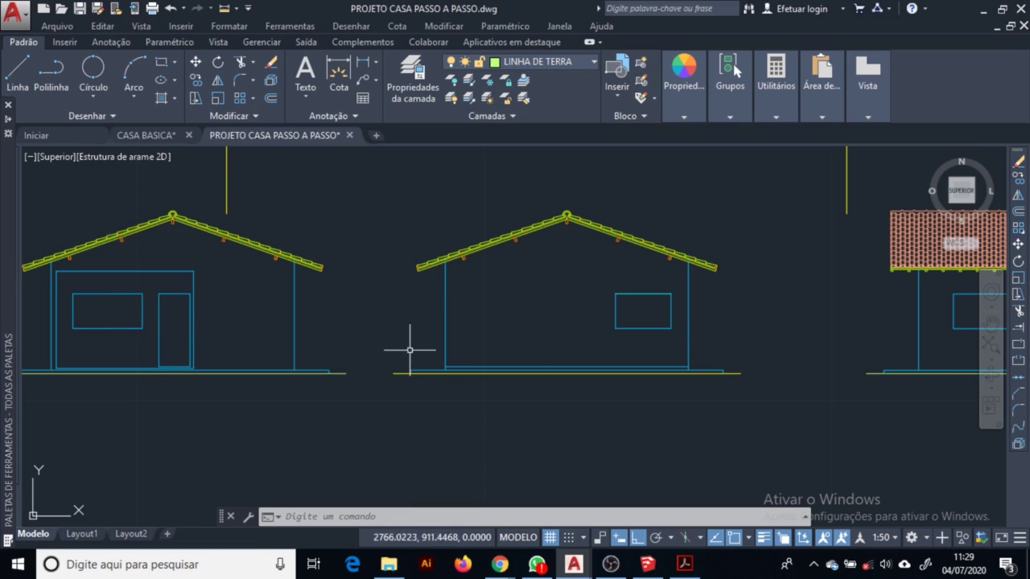
mouse_move(843, 379)
middle_mouse_down()
mouse_move(410, 391)
mouse_move(356, 410)
middle_mouse_up()
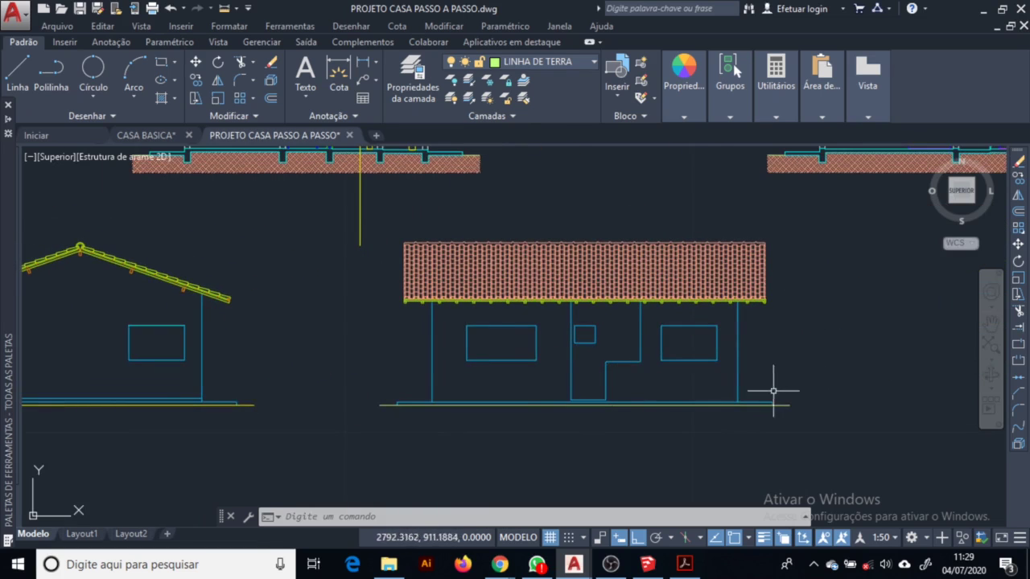
scroll(773, 392, "down", 2)
mouse_move(727, 413)
middle_mouse_down()
mouse_move(667, 391)
mouse_move(501, 384)
mouse_move(568, 394)
middle_mouse_up()
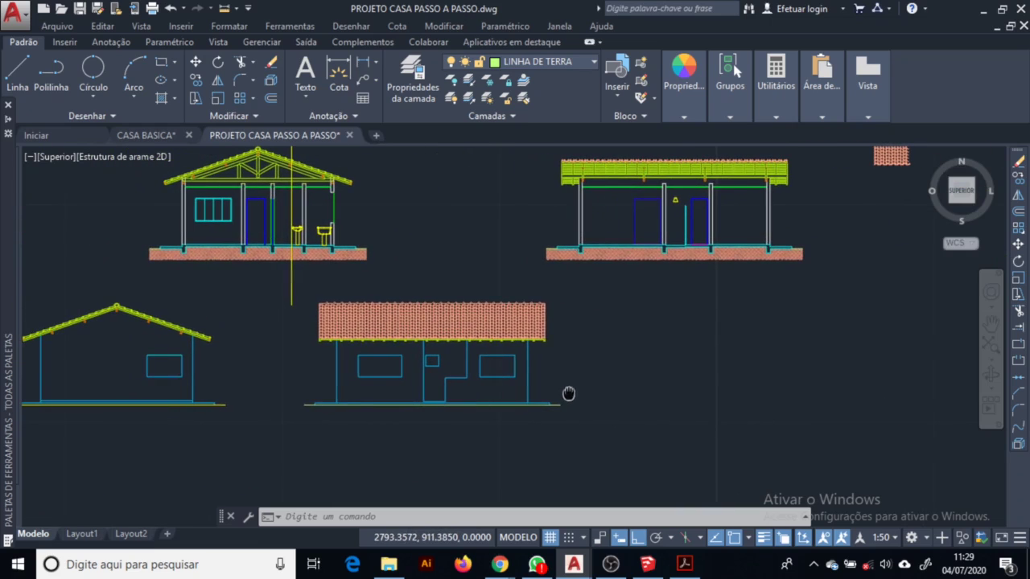
Copy the whole tiled side elevation, including its ground line, horizontally to the free space on its right
left_click(301, 426)
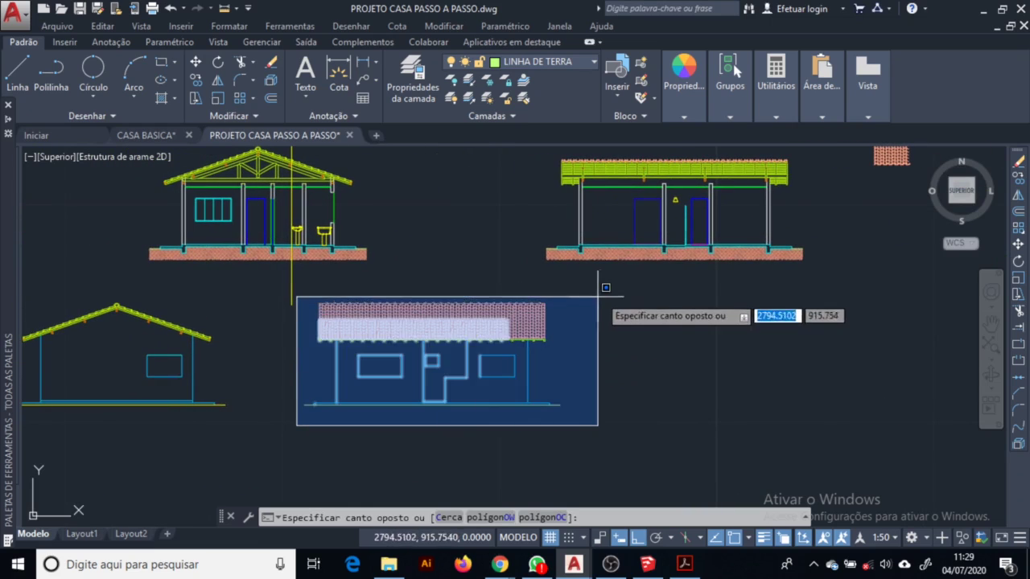
left_click(604, 299)
type("co")
key("space")
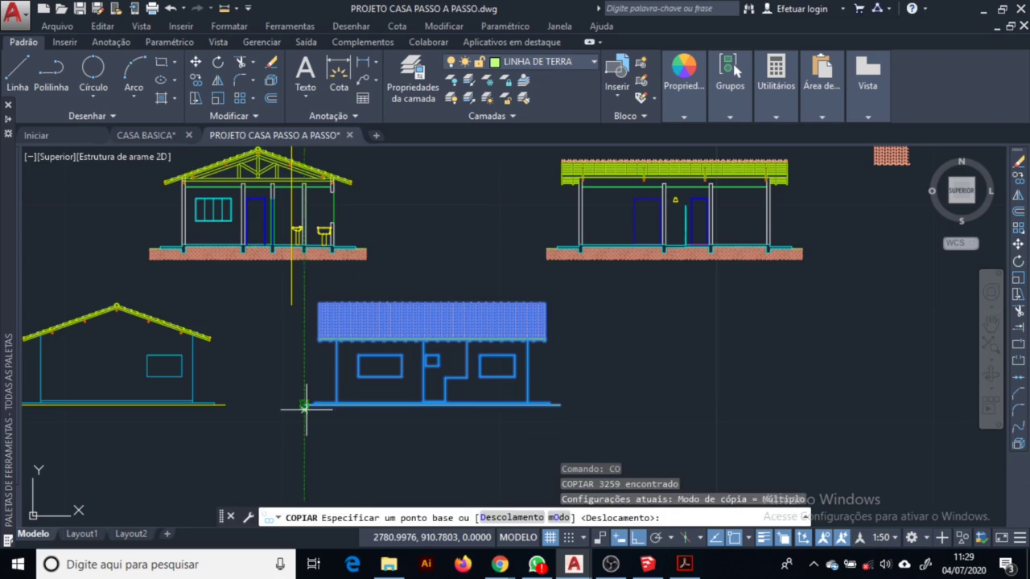
left_click(304, 404)
left_click(597, 413)
key("Escape")
Erase the windows, entrance opening and half-height wall lines from the copied elevation, leaving the roof, outer walls and base
scroll(467, 380, "down", 4)
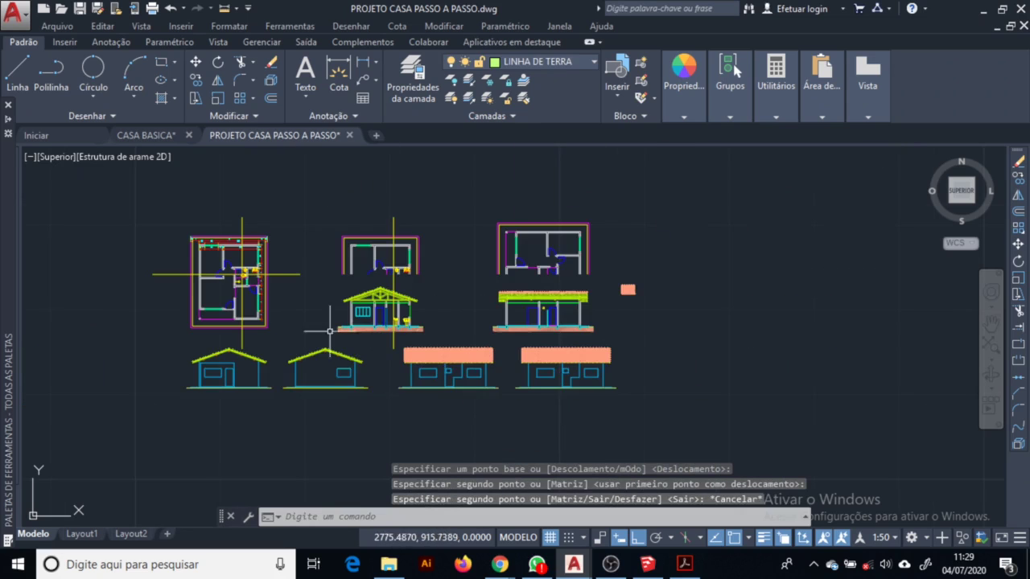
scroll(175, 269, "up", 4)
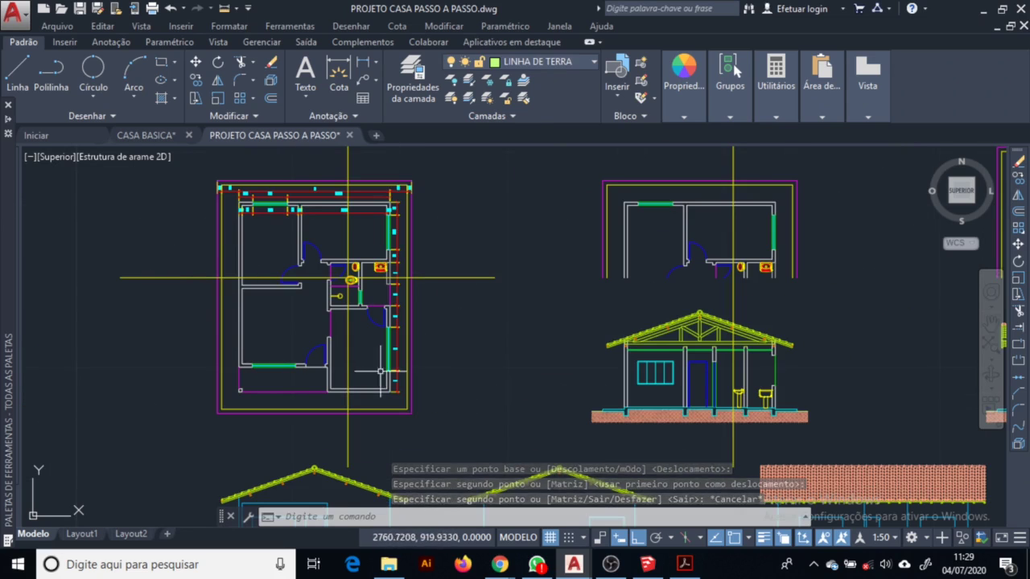
left_click(524, 288)
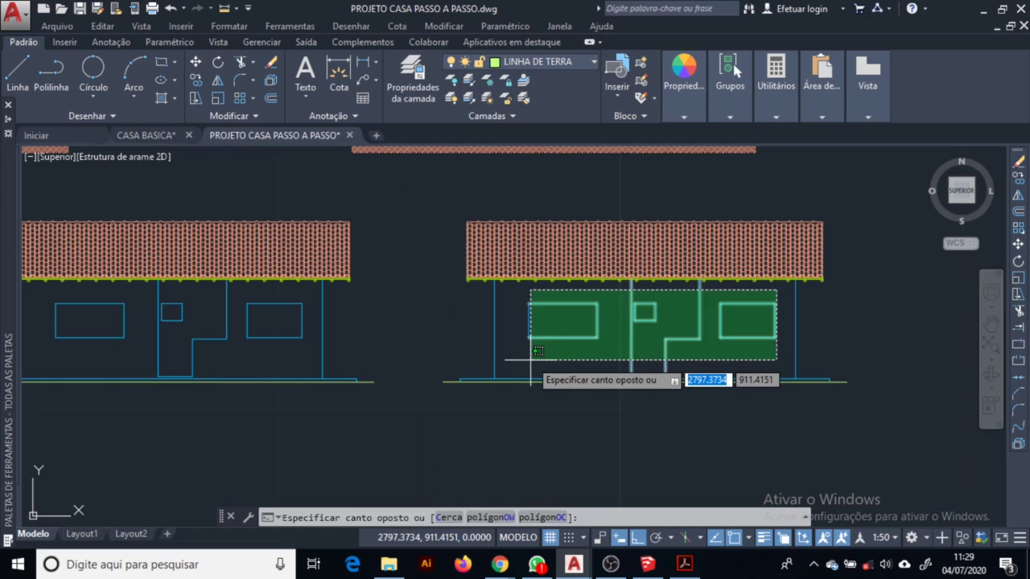
left_click(780, 389)
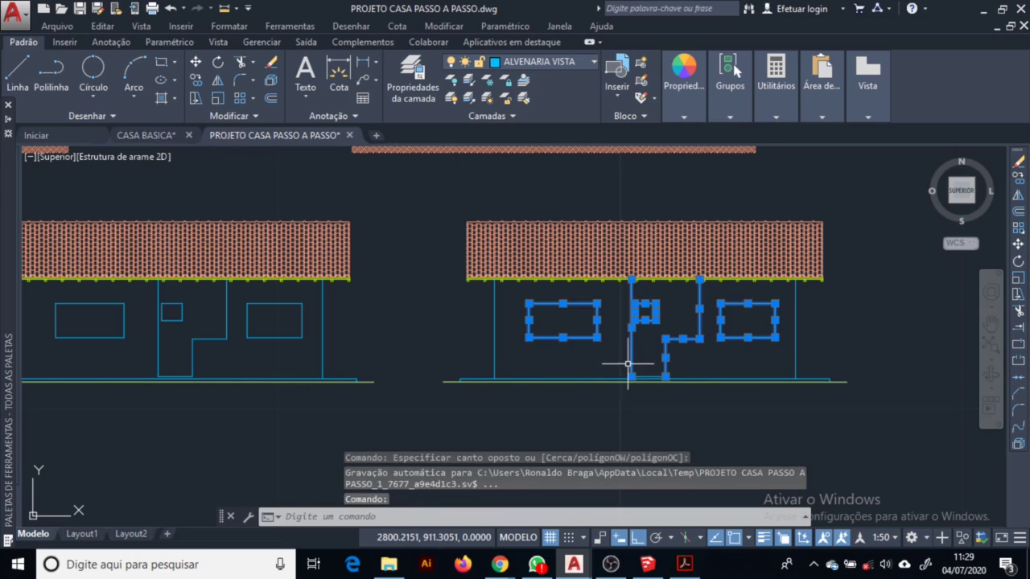
key("Delete")
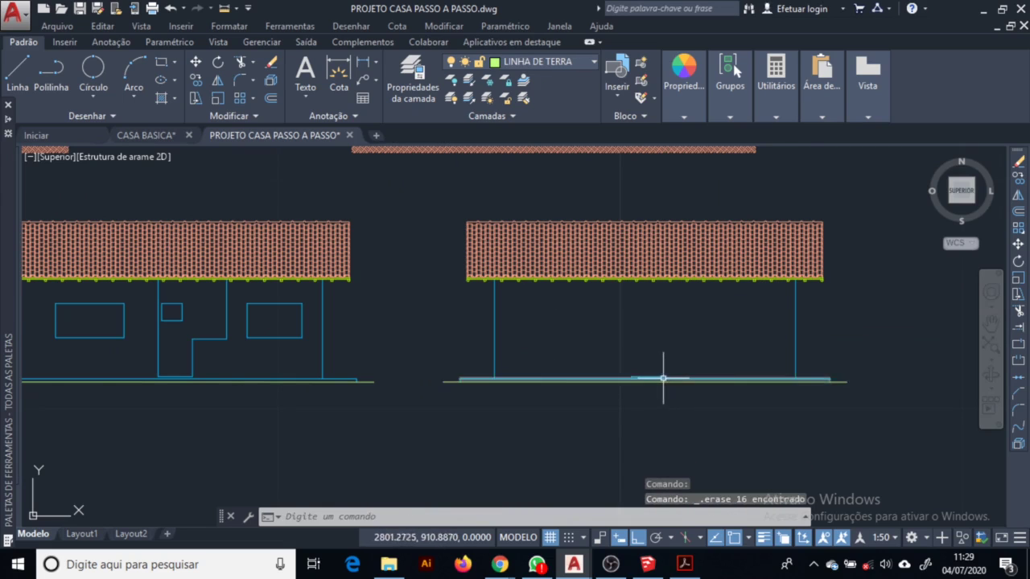
mouse_move(435, 381)
middle_mouse_down()
mouse_move(669, 370)
mouse_move(499, 344)
middle_mouse_up()
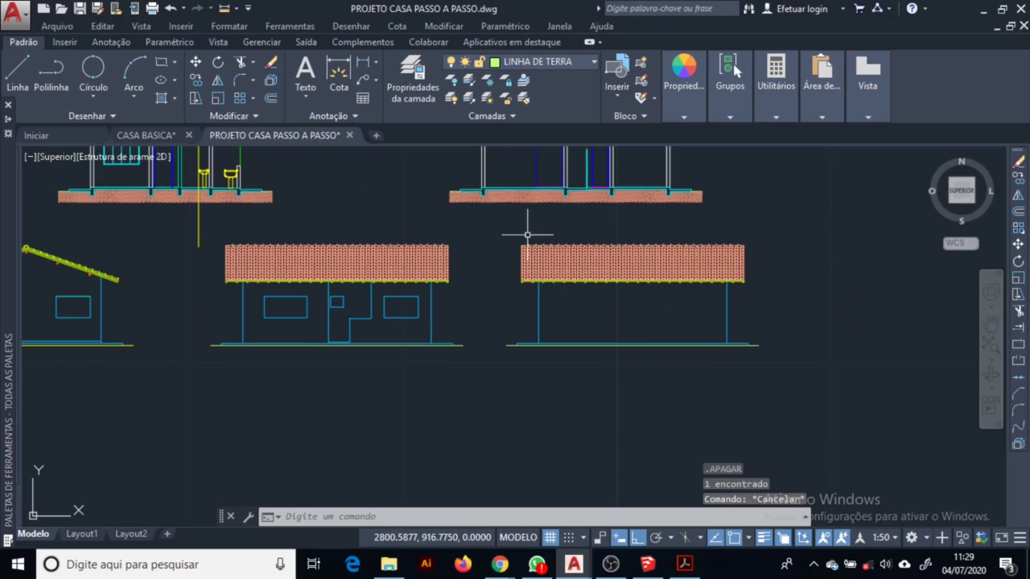